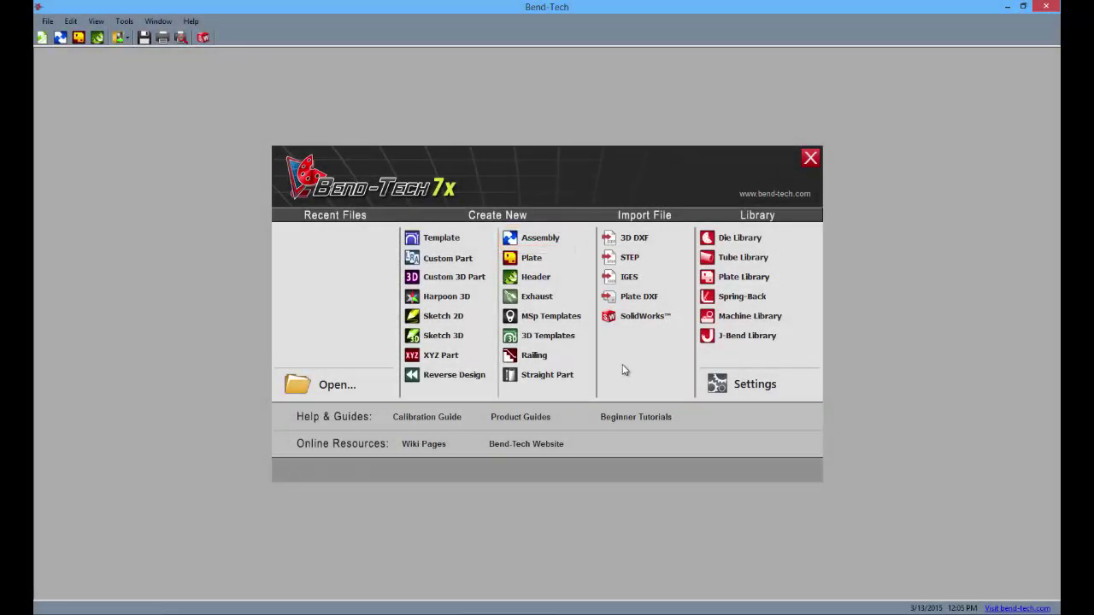
- Create a new assembly, maximize its window, and set the material to 1.75 DOM with the 4.0 die
left_click(542, 244)
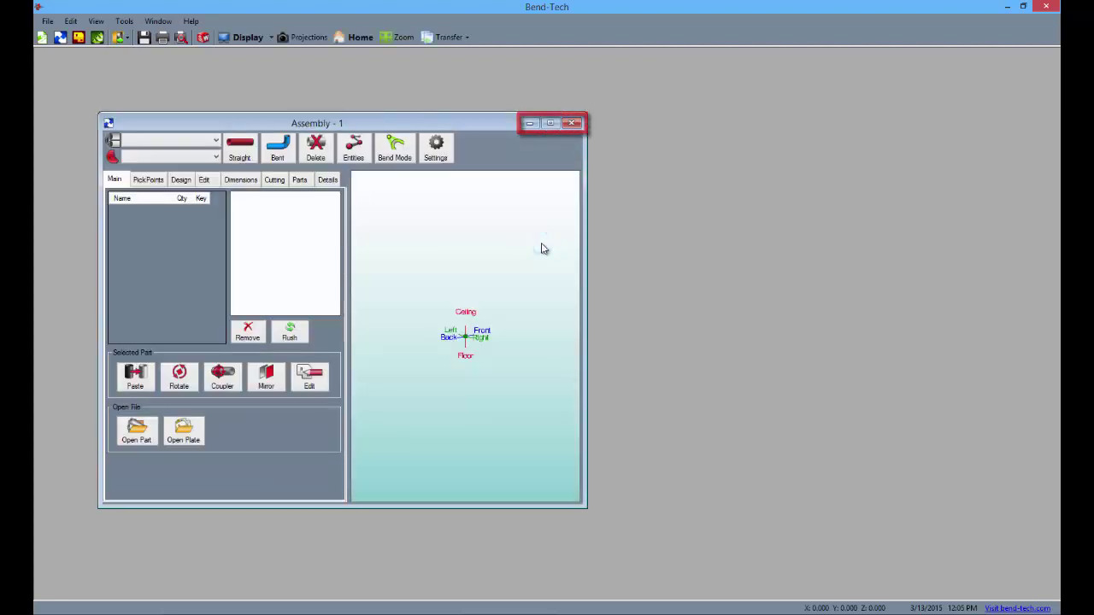
left_click(550, 124)
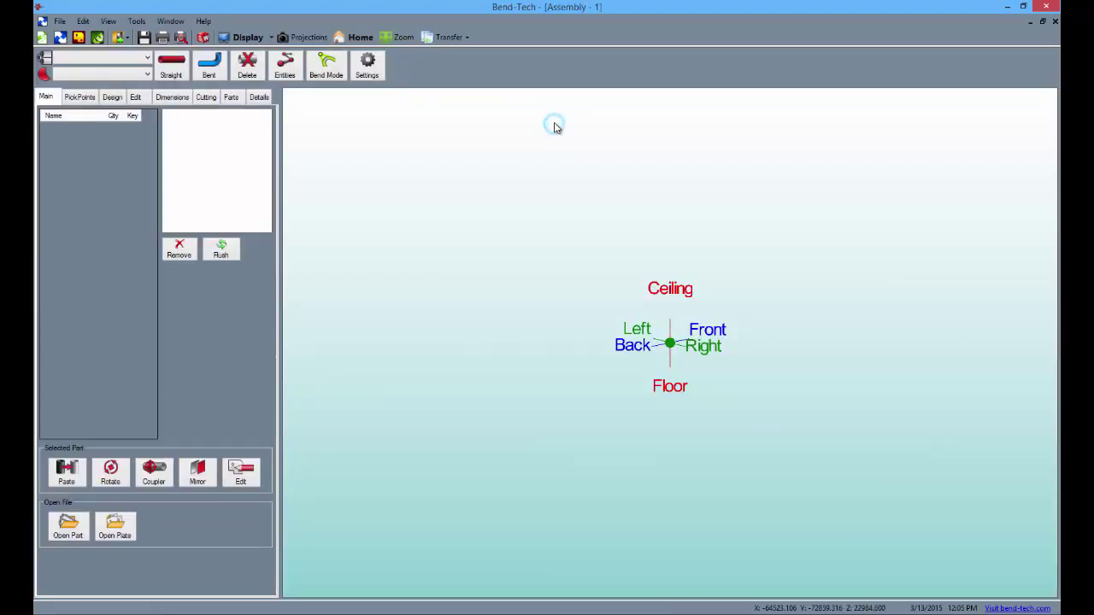
left_click(148, 59)
left_click(147, 72)
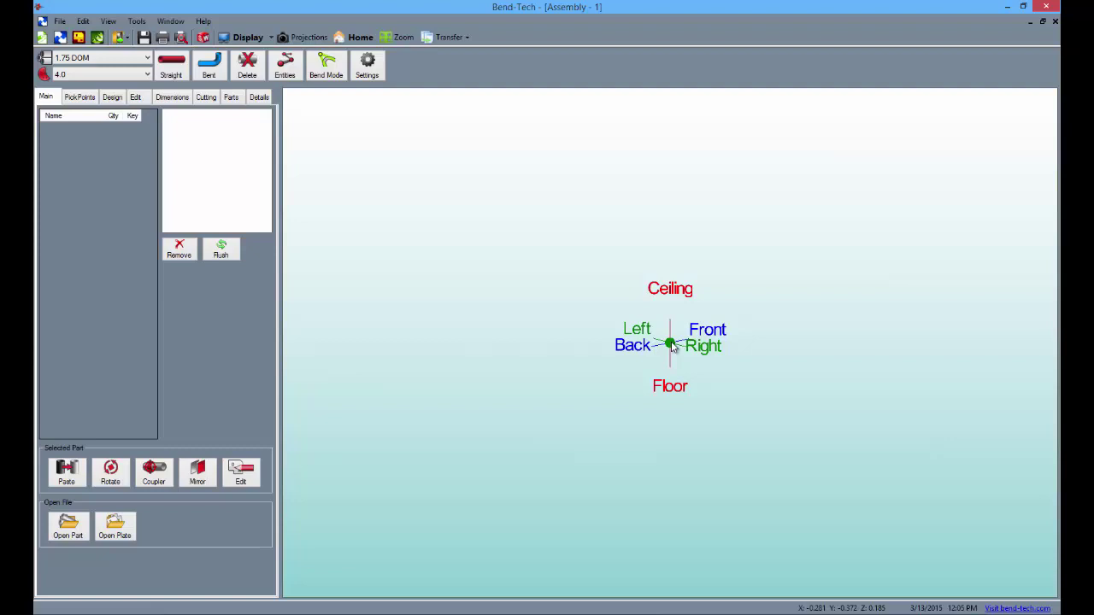
- Zoom in and out around the origin and from different spots in the empty workspace
scroll(672, 345, "up", 5)
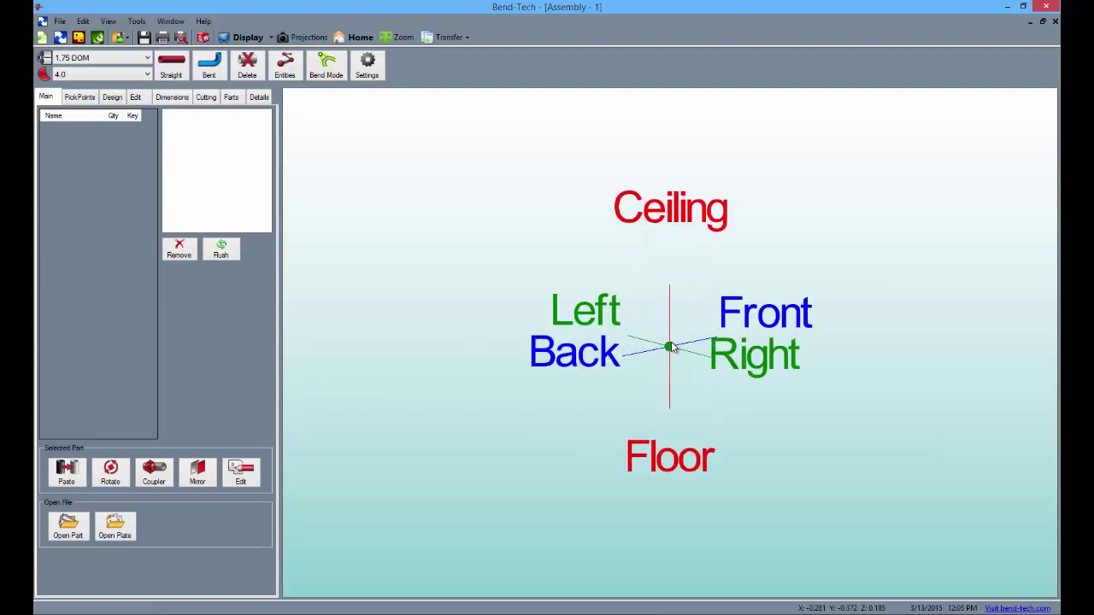
scroll(672, 346, "down", 4)
scroll(672, 345, "down", 3)
scroll(384, 374, "up", 3)
scroll(384, 374, "down", 4)
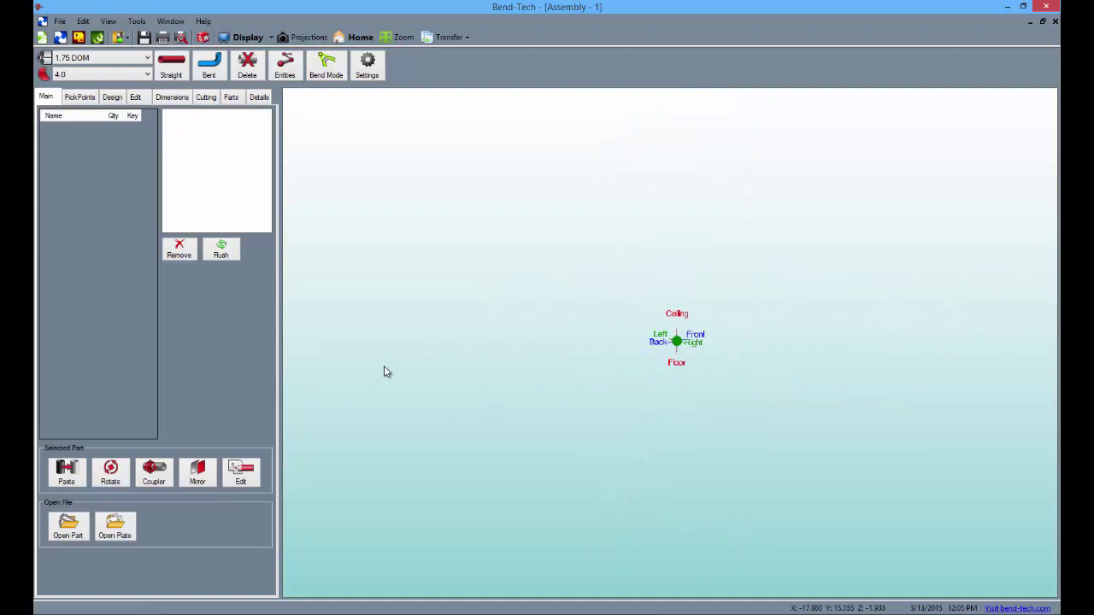
scroll(932, 378, "up", 2)
scroll(932, 378, "up", 2)
scroll(932, 378, "down", 3)
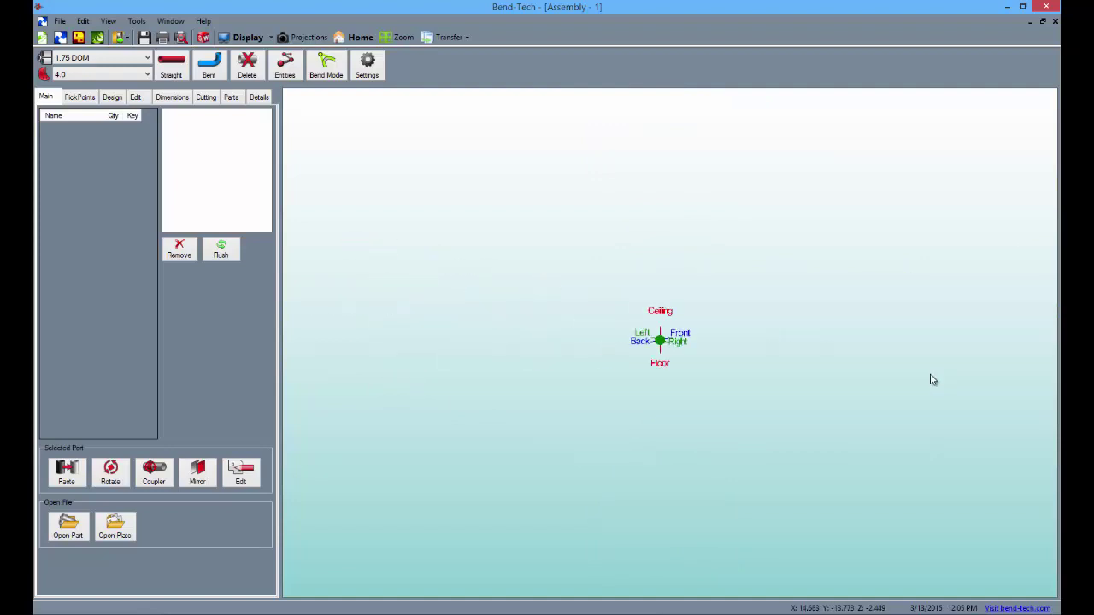
scroll(662, 481, "up", 3)
scroll(661, 483, "down", 4)
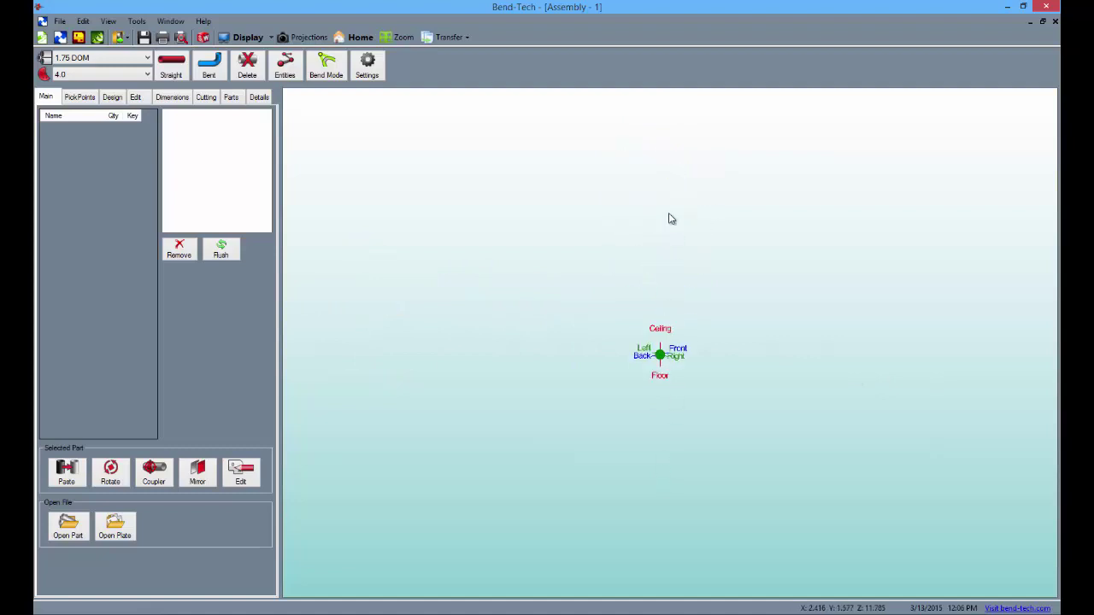
scroll(660, 140, "up", 3)
scroll(660, 140, "up", 1)
scroll(660, 141, "down", 3)
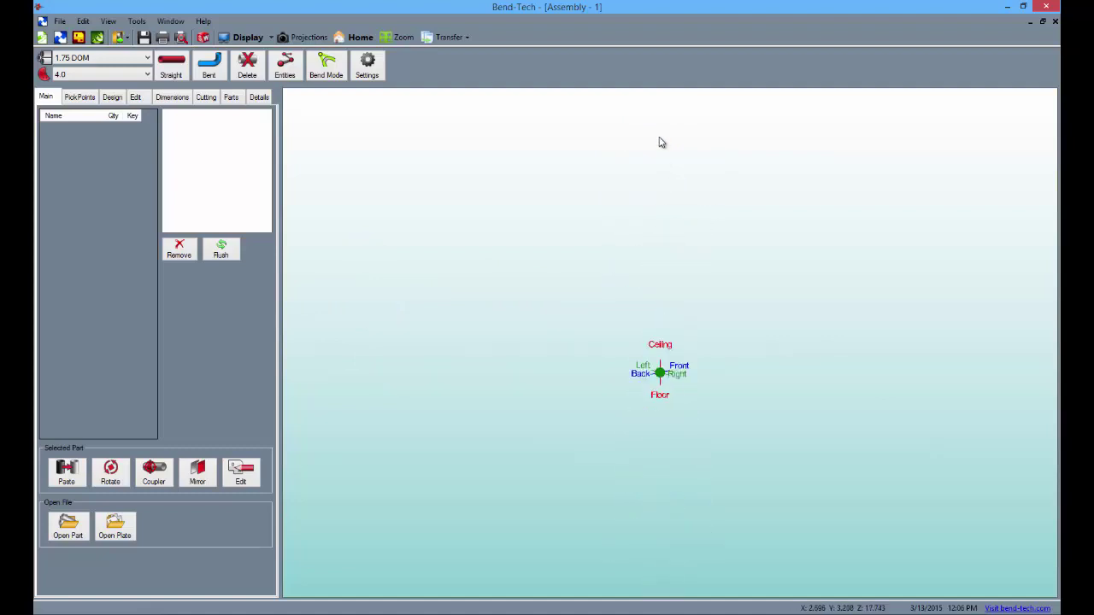
scroll(664, 334, "up", 5)
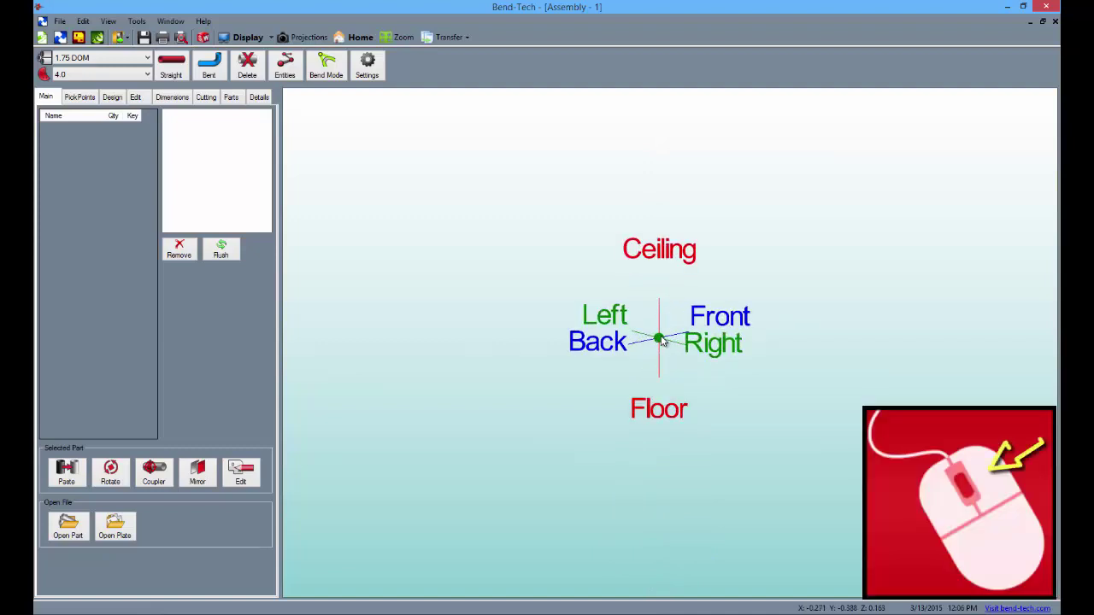
- Rotate, zoom and pan the view around the origin axes
mouse_move(662, 340)
left_mouse_down()
mouse_move(249, 340)
mouse_move(1054, 344)
mouse_move(651, 352)
left_mouse_up()
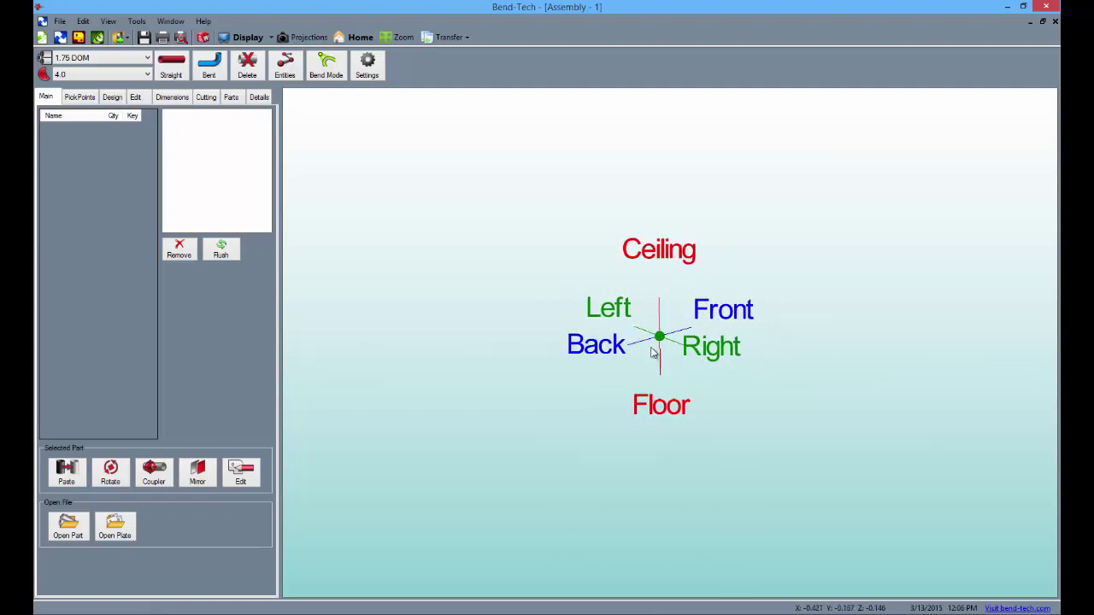
scroll(662, 339, "up", 3)
scroll(661, 339, "down", 4)
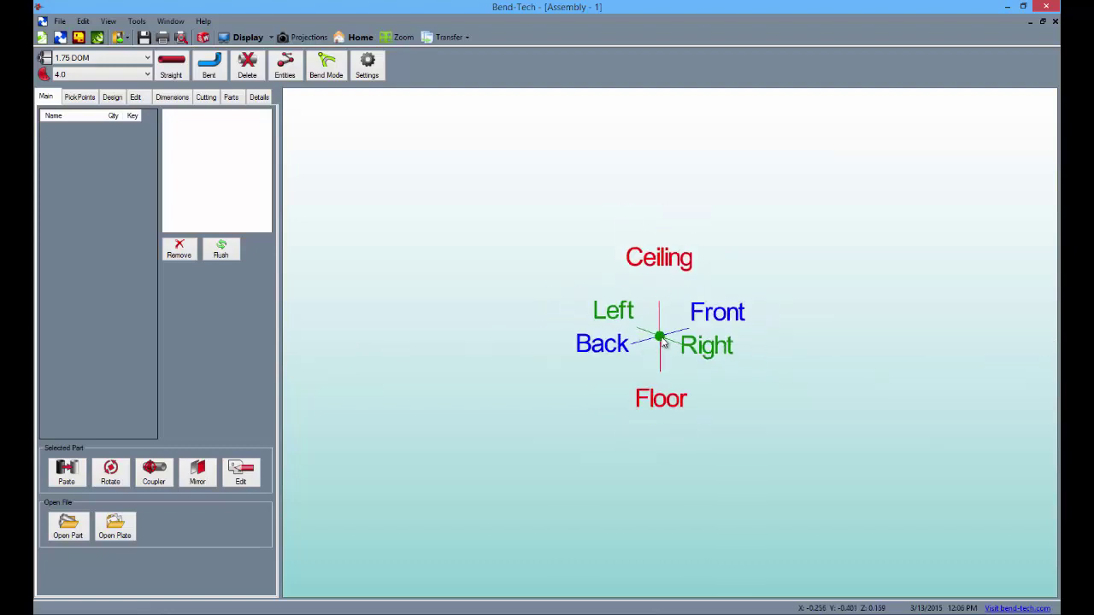
left_click_drag(314, 521, 366, 357)
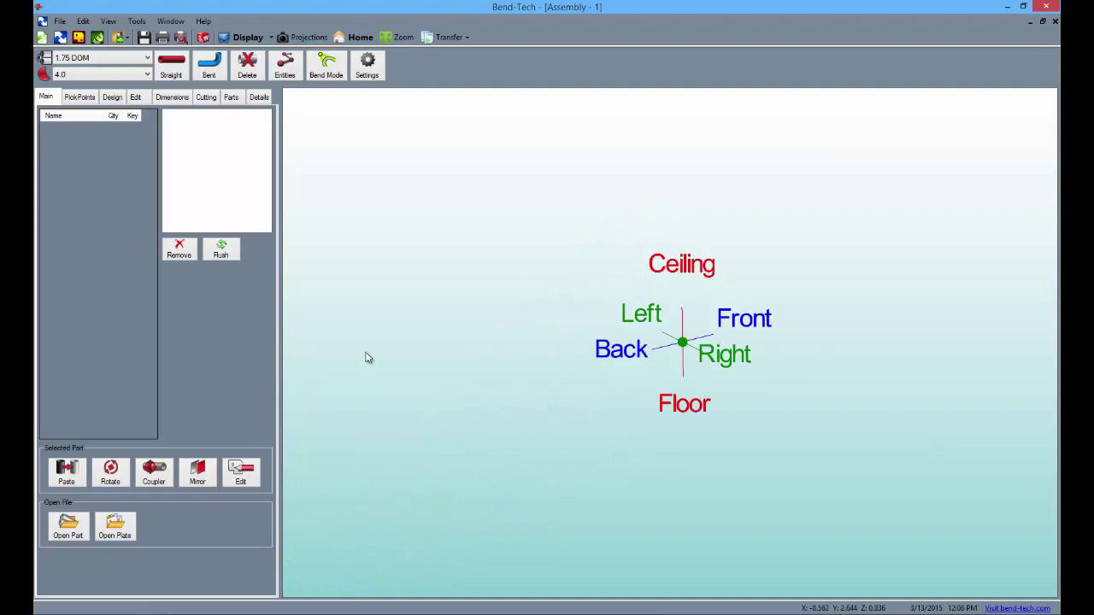
left_click_drag(687, 346, 685, 344)
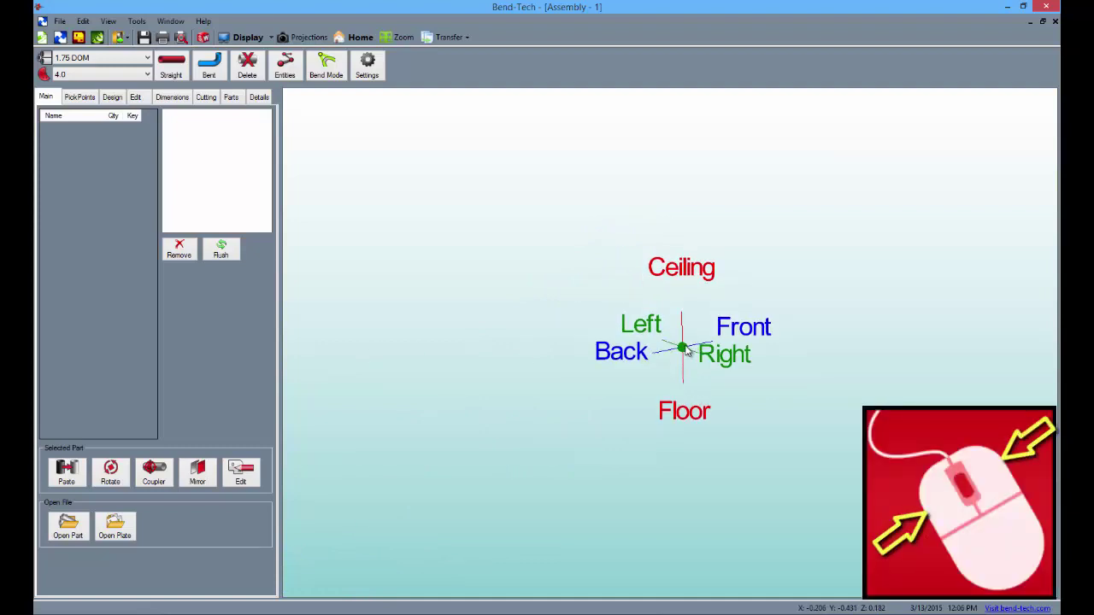
middle_click_drag(687, 350, 671, 327)
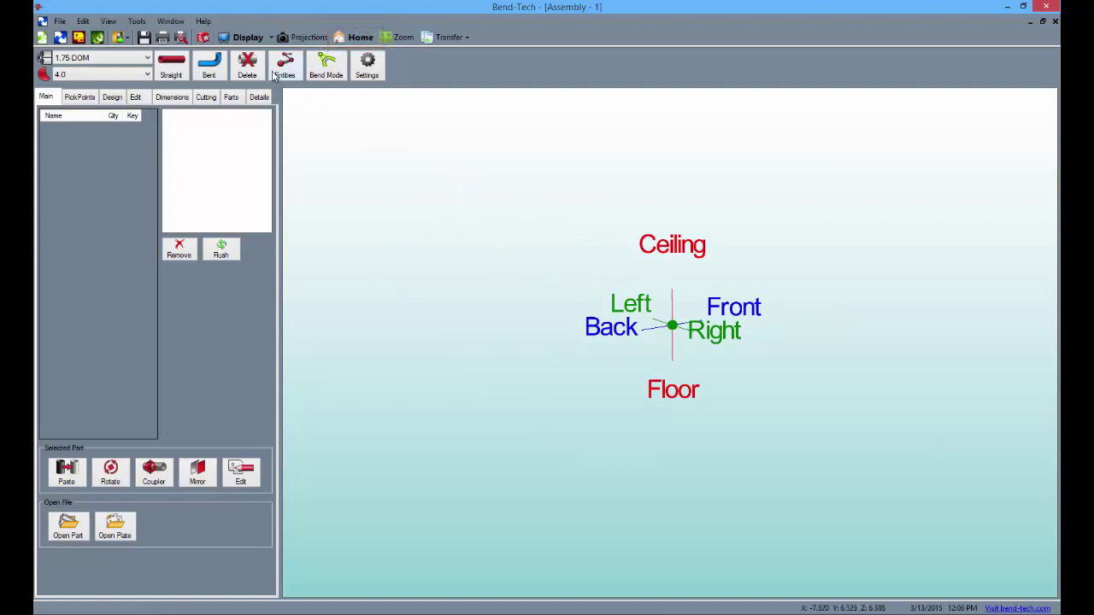
- Reset to the home view, look at the Right, Back and Top projections, and return to the home view
left_click(370, 38)
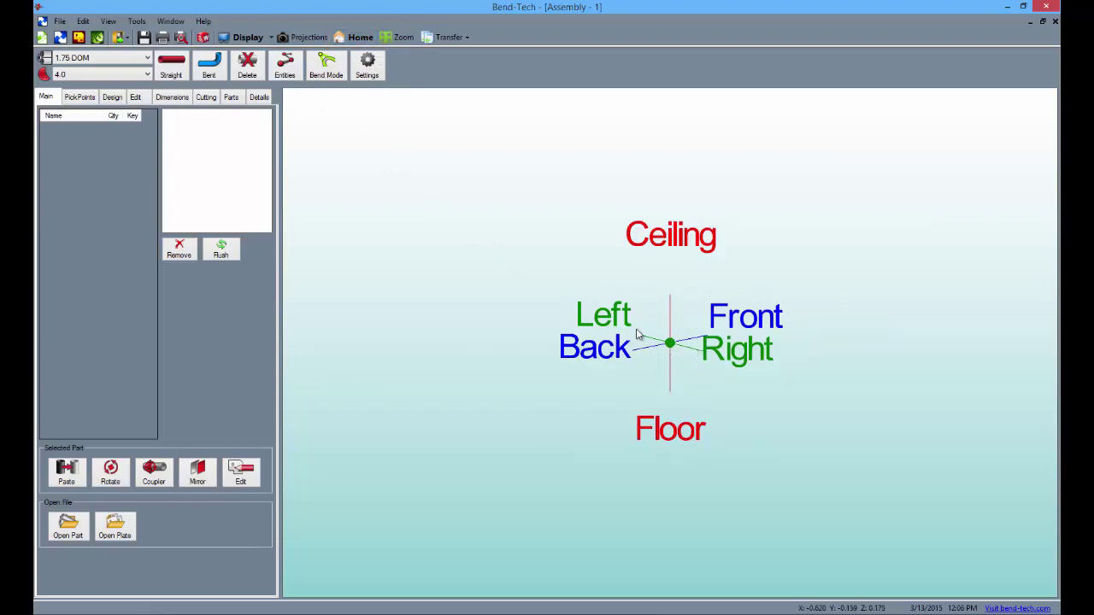
left_click(309, 37)
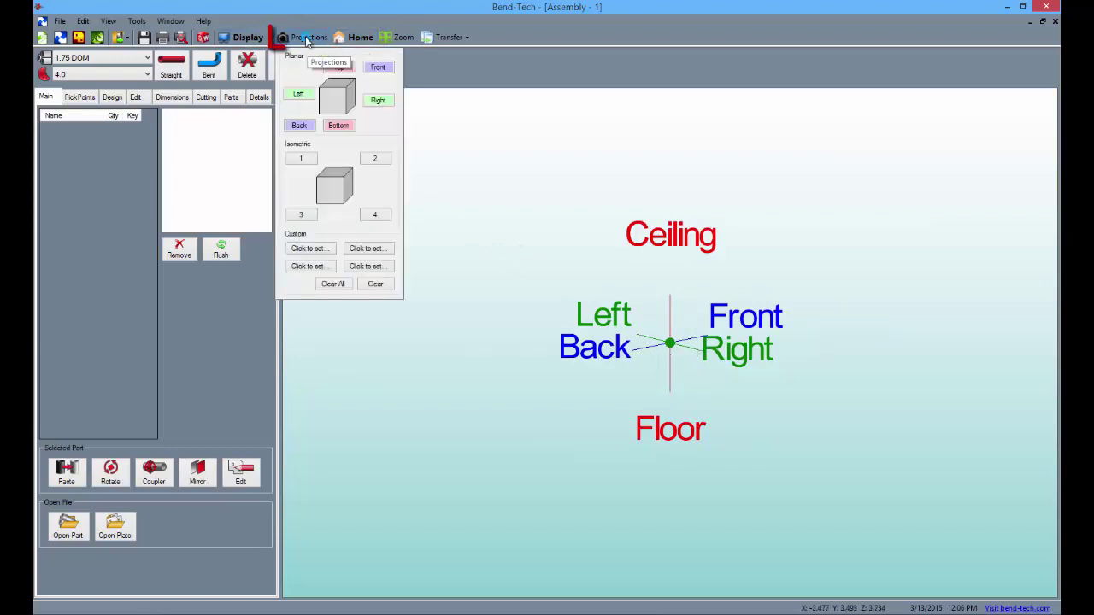
left_click(391, 103)
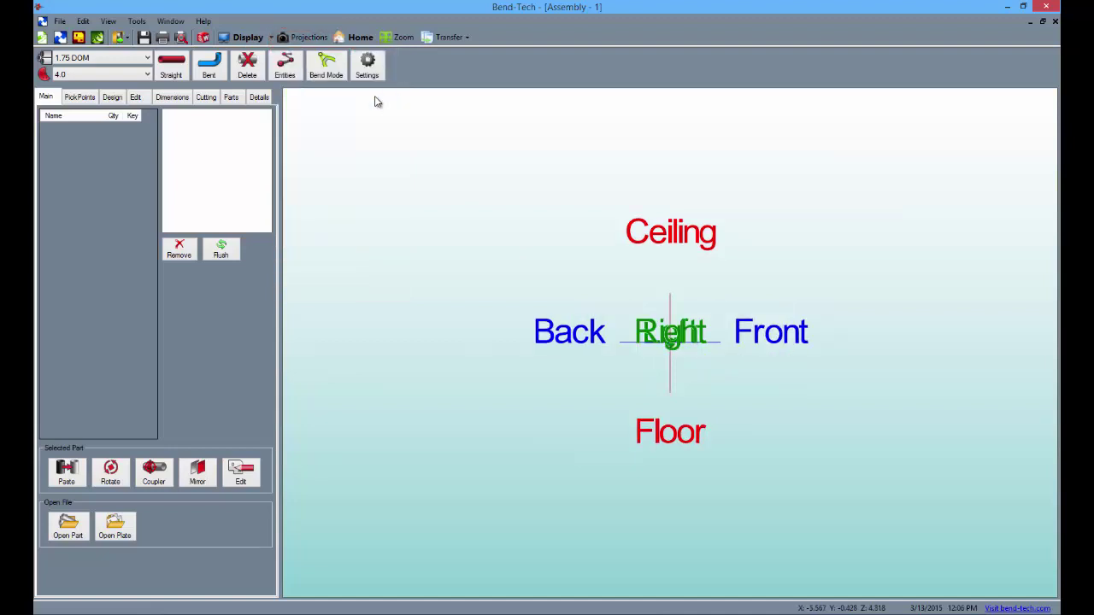
left_click(308, 37)
left_click(300, 126)
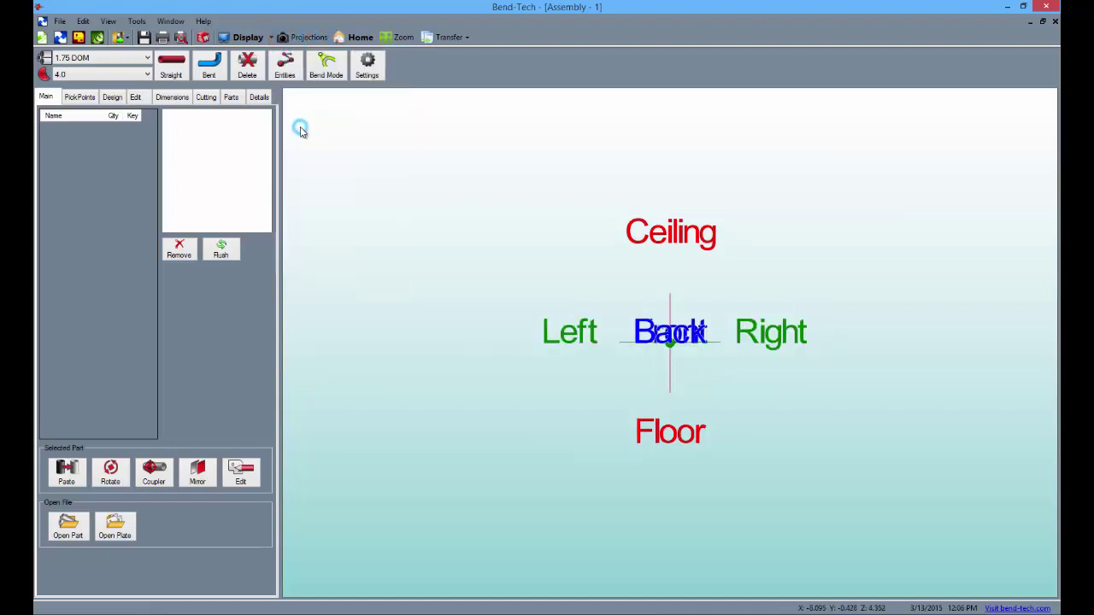
left_click(323, 40)
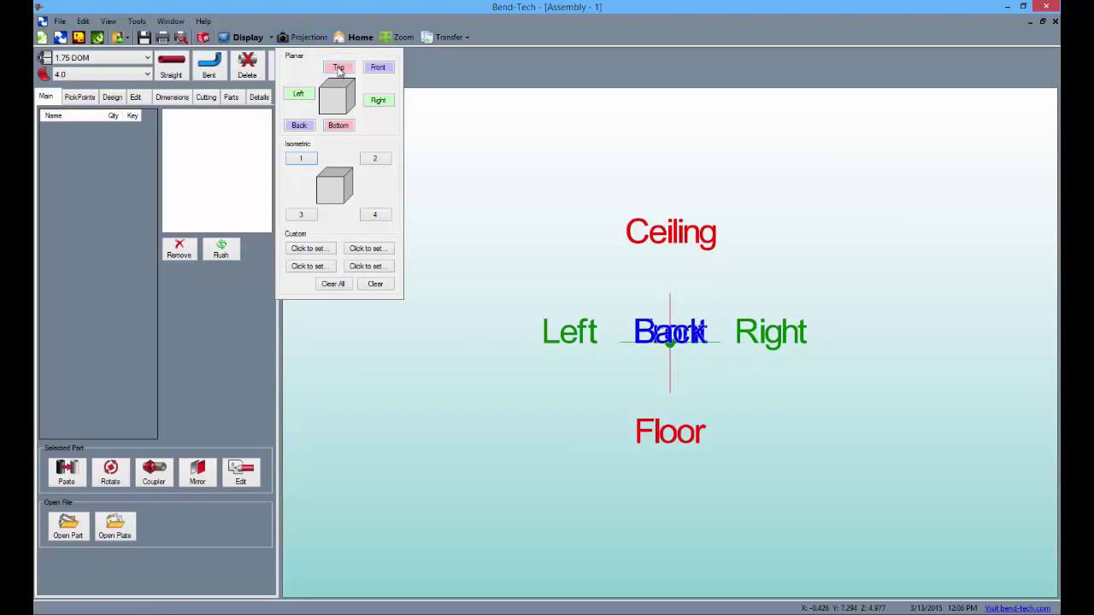
left_click(335, 67)
left_click(359, 39)
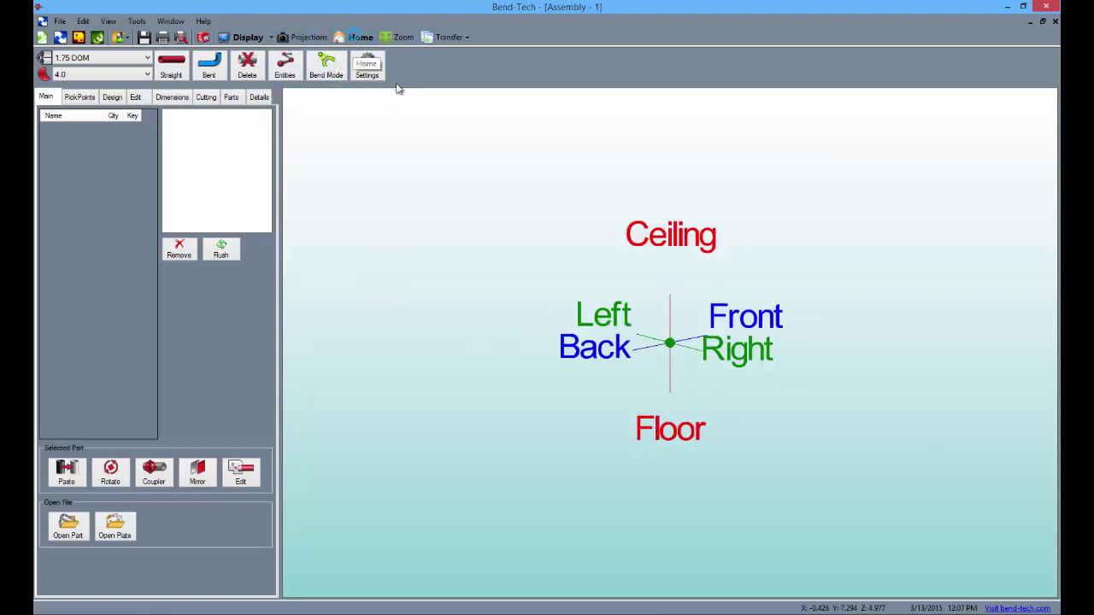
- Add a single pick point 36 to the right of the origin
scroll(655, 349, "up", 3)
scroll(656, 350, "down", 5)
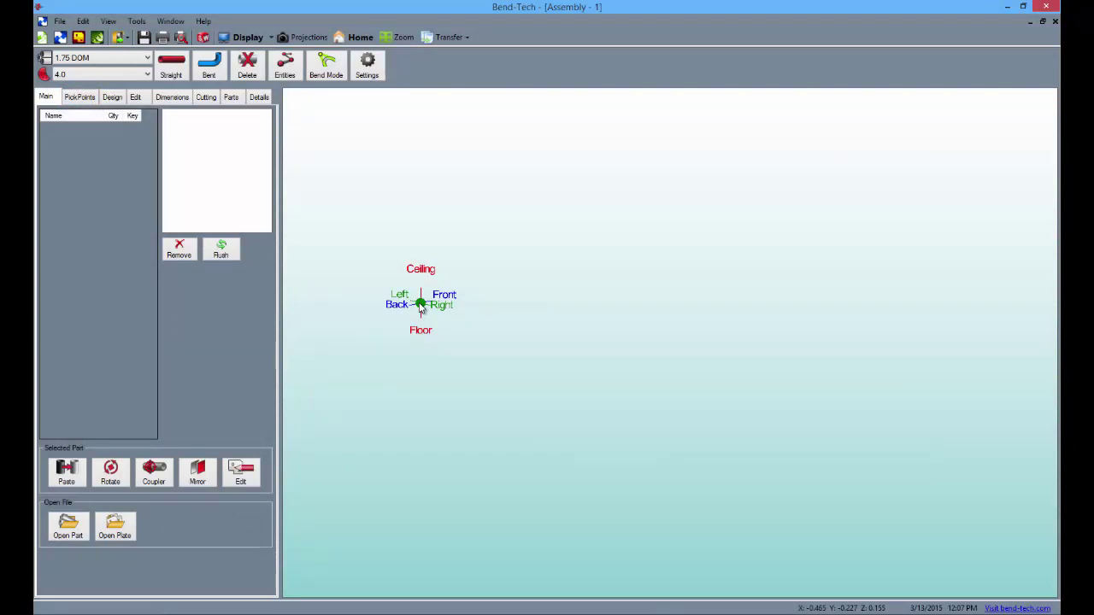
left_click(80, 97)
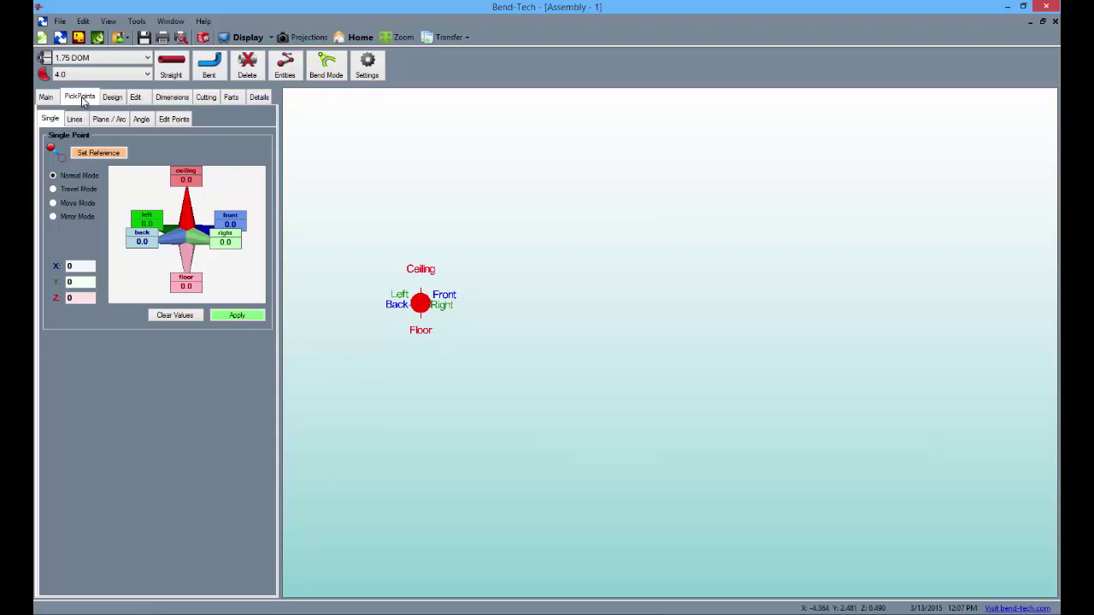
left_click(225, 243)
type("36")
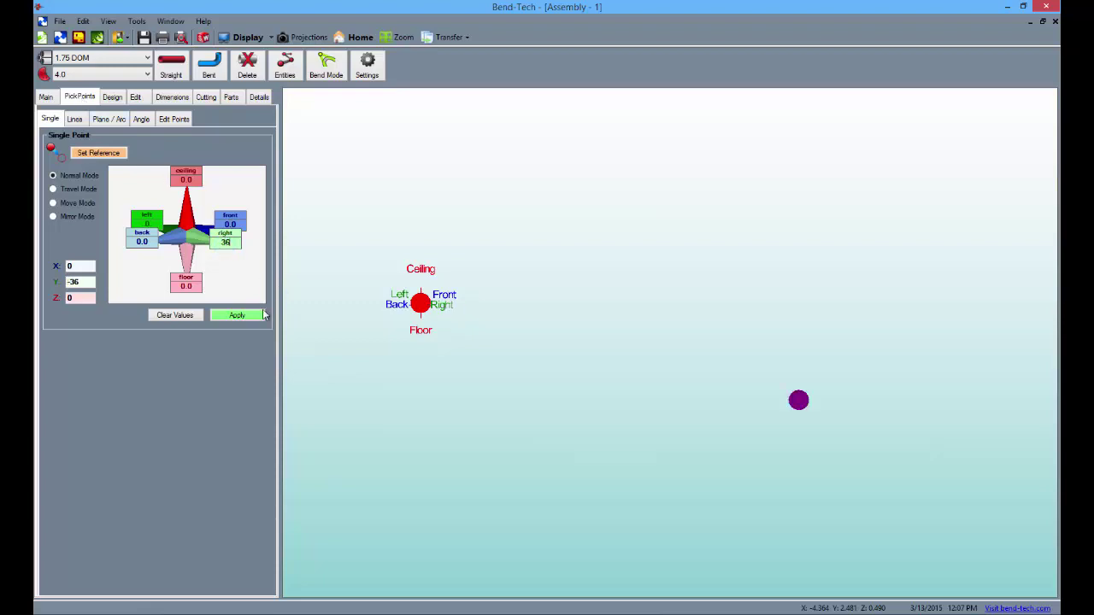
left_click(236, 315)
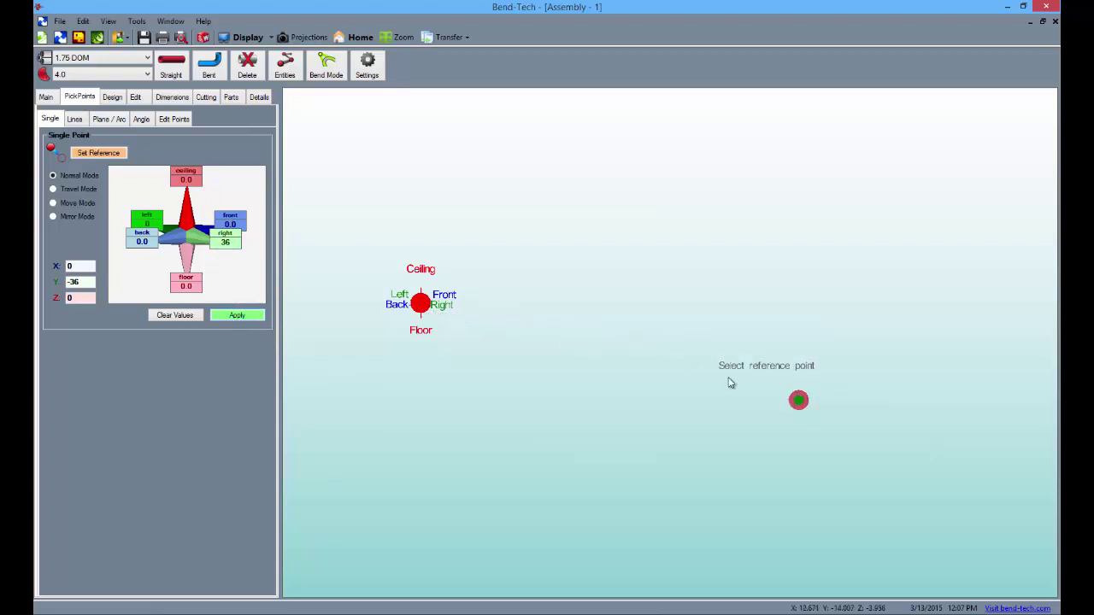
- Make the new point the reference and add another point 36 to its right
left_click(794, 399, "shift")
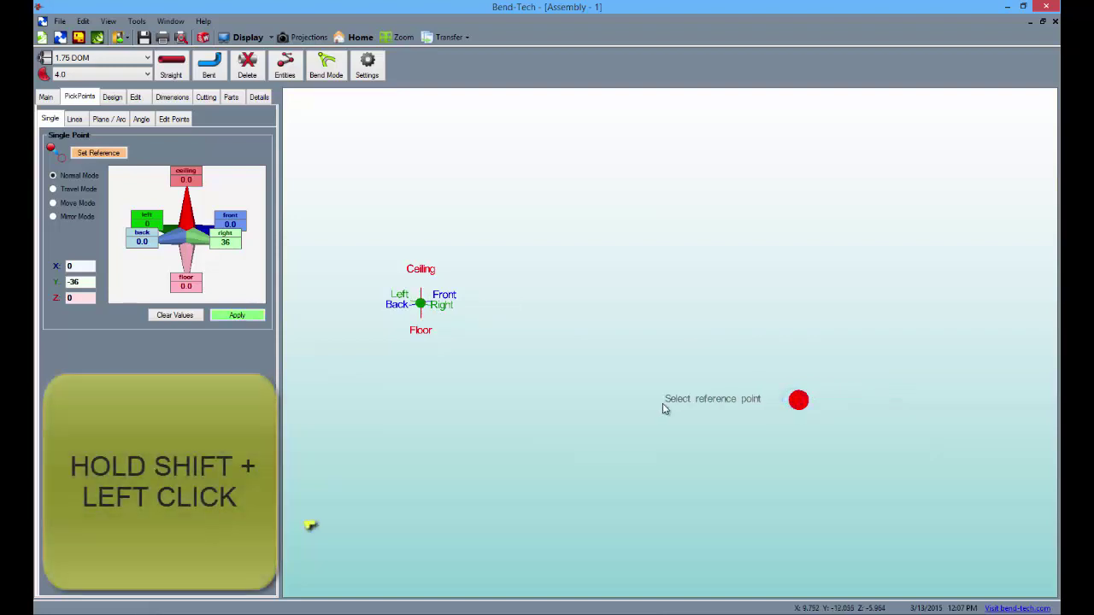
scroll(661, 402, "down", 3)
middle_click_drag(663, 396, 654, 392)
right_click_drag(654, 395, 571, 354)
middle_click_drag(643, 396, 693, 390)
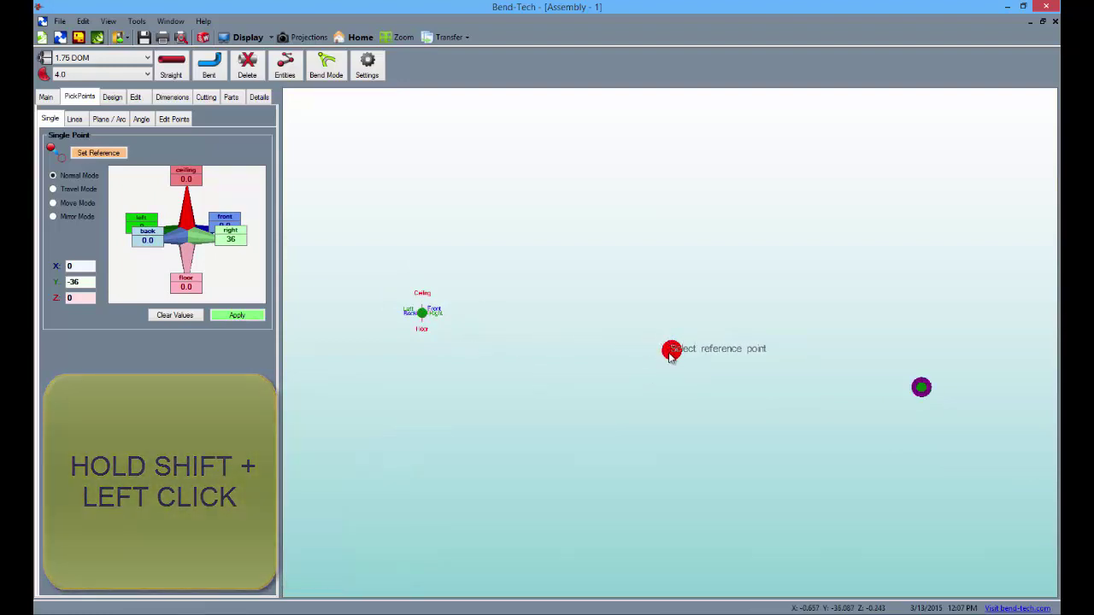
- Set the single-point offset to 12 right, 12 front and 12 towards the ceiling
double_click(237, 239)
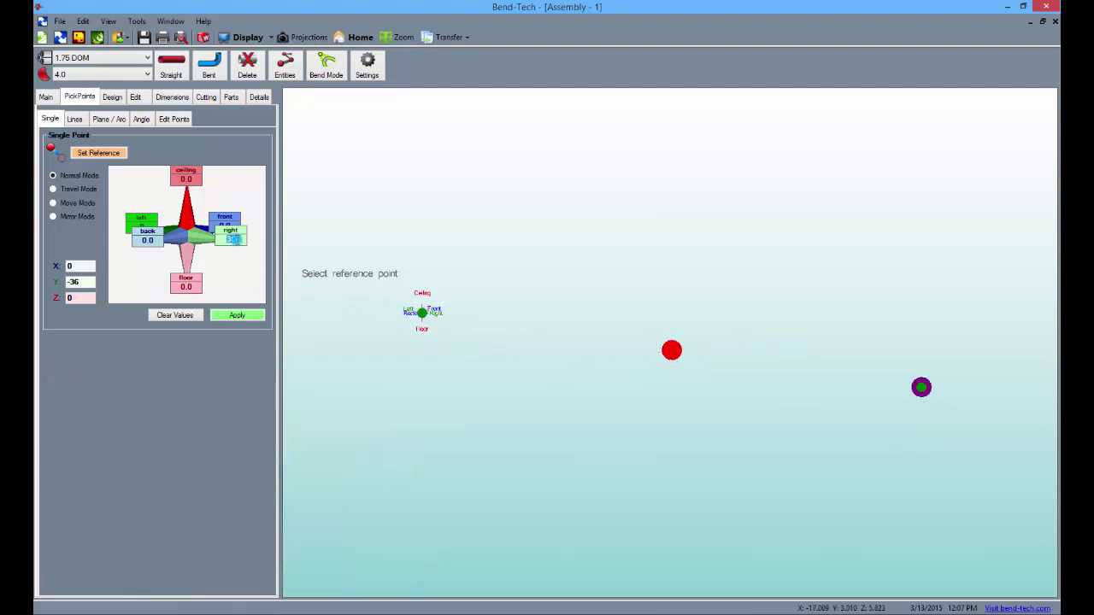
type("12")
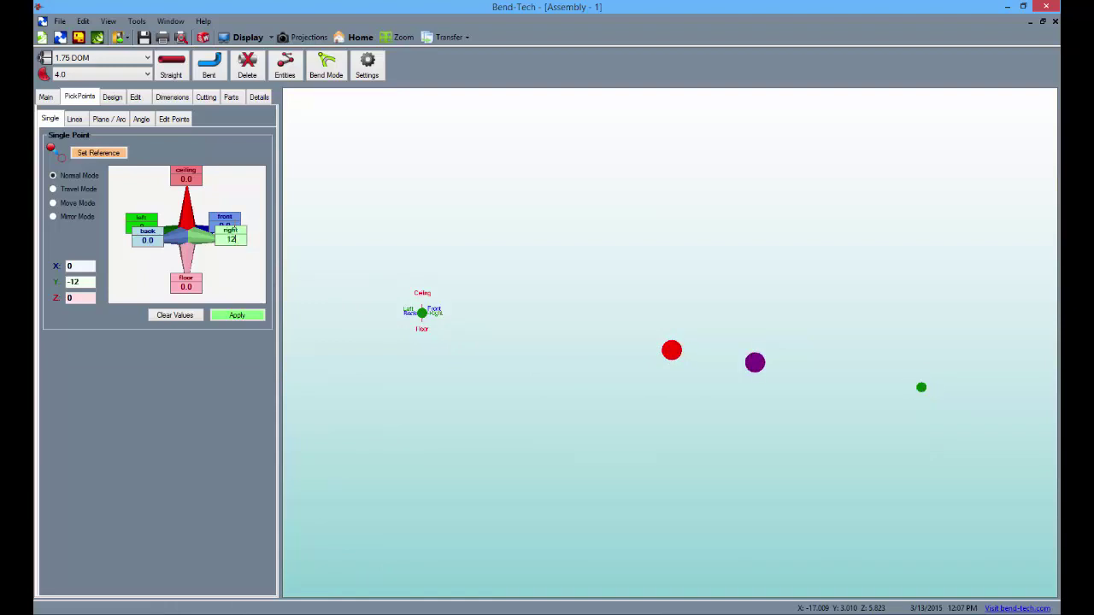
double_click(230, 225)
type("12")
middle_click_drag(651, 359, 687, 396)
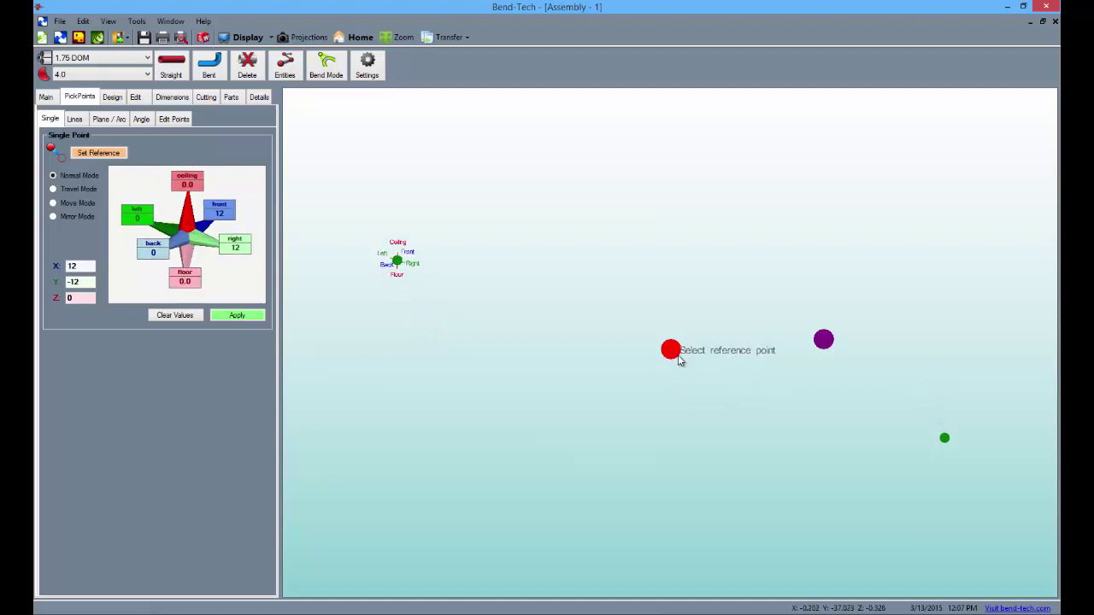
type("12")
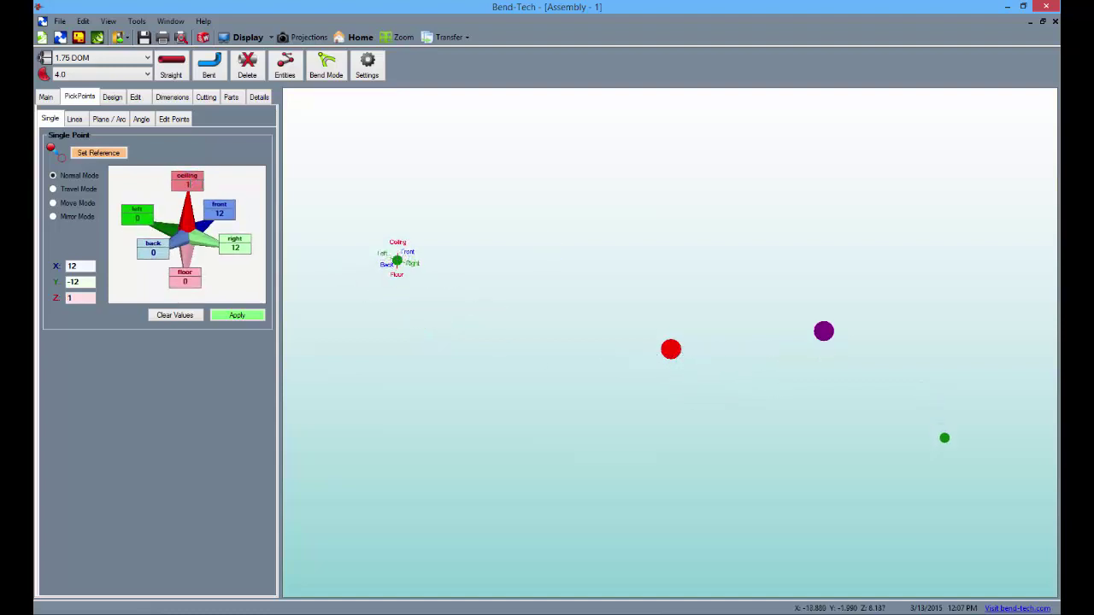
- Add a point at the set offset from the origin and another from the middle point, and clear the offset values
left_click(398, 261)
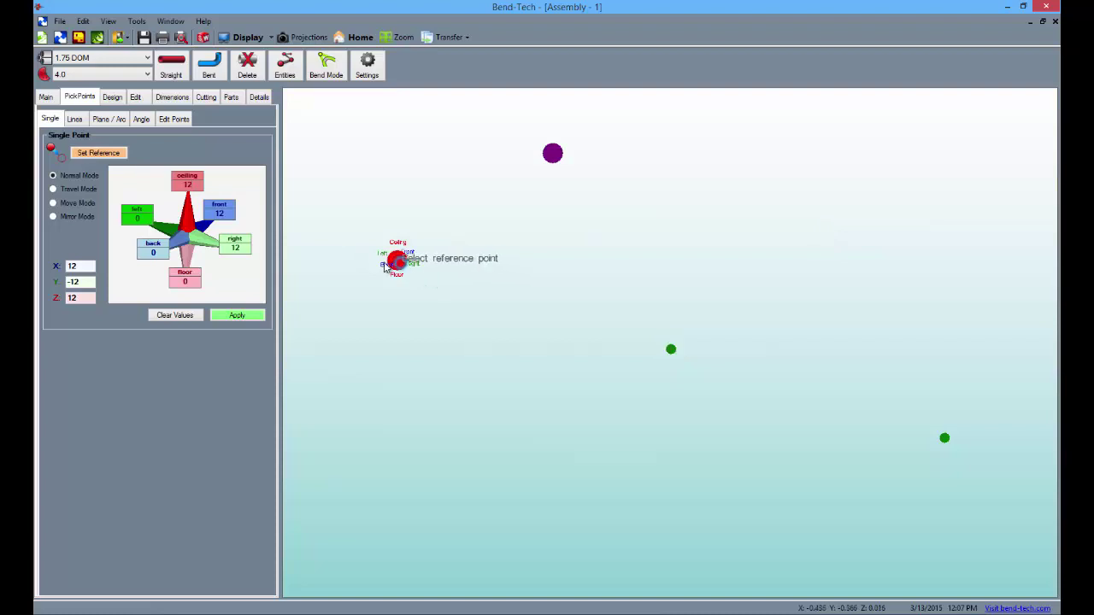
middle_click_drag(547, 386, 642, 369)
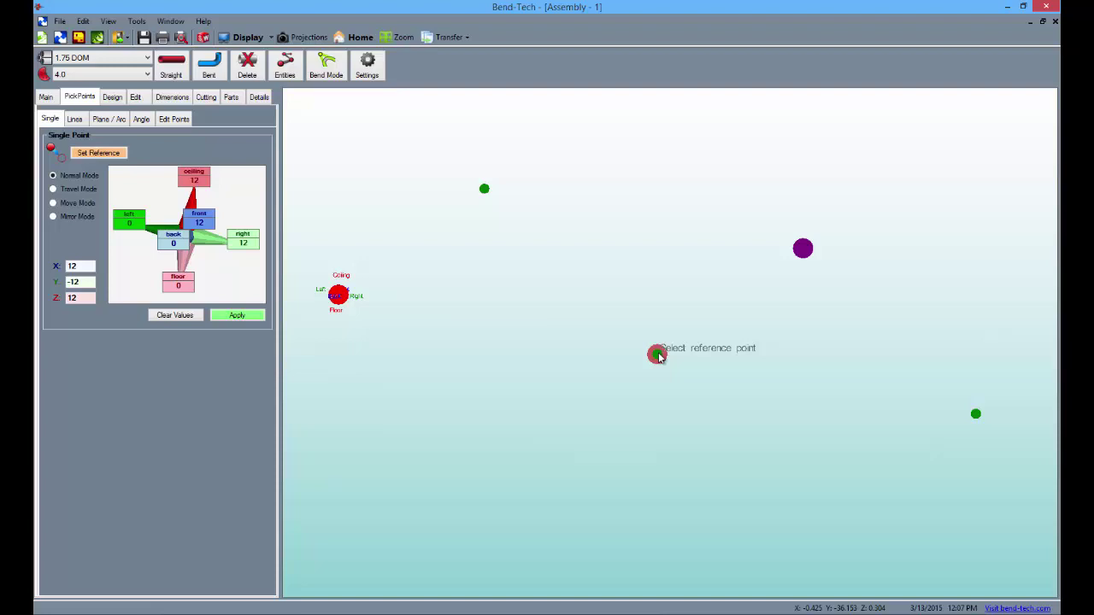
left_click(656, 355)
left_click(239, 317)
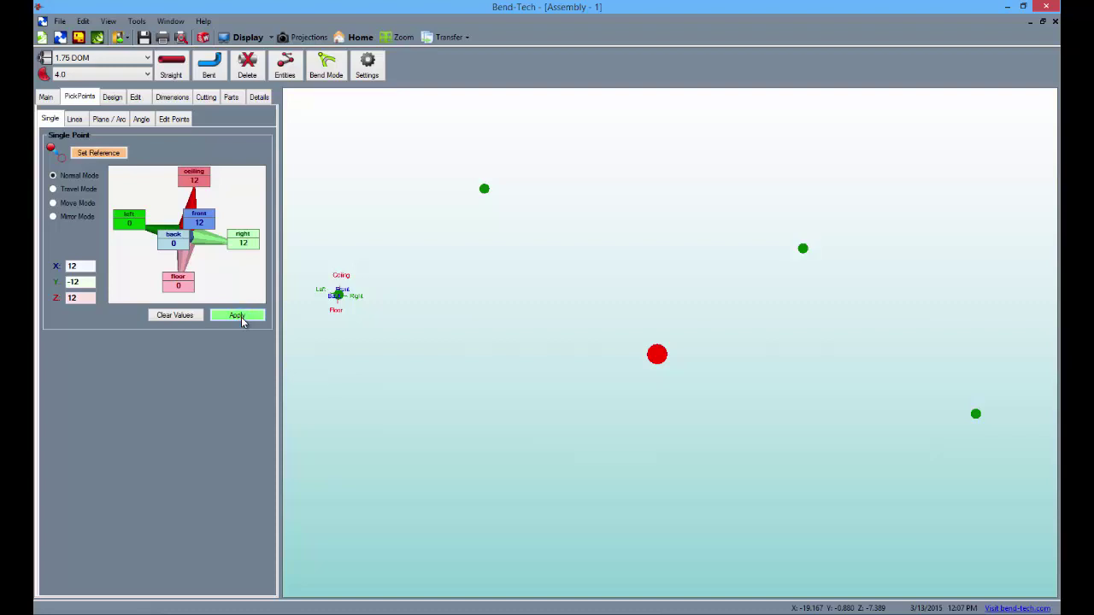
left_click(181, 315)
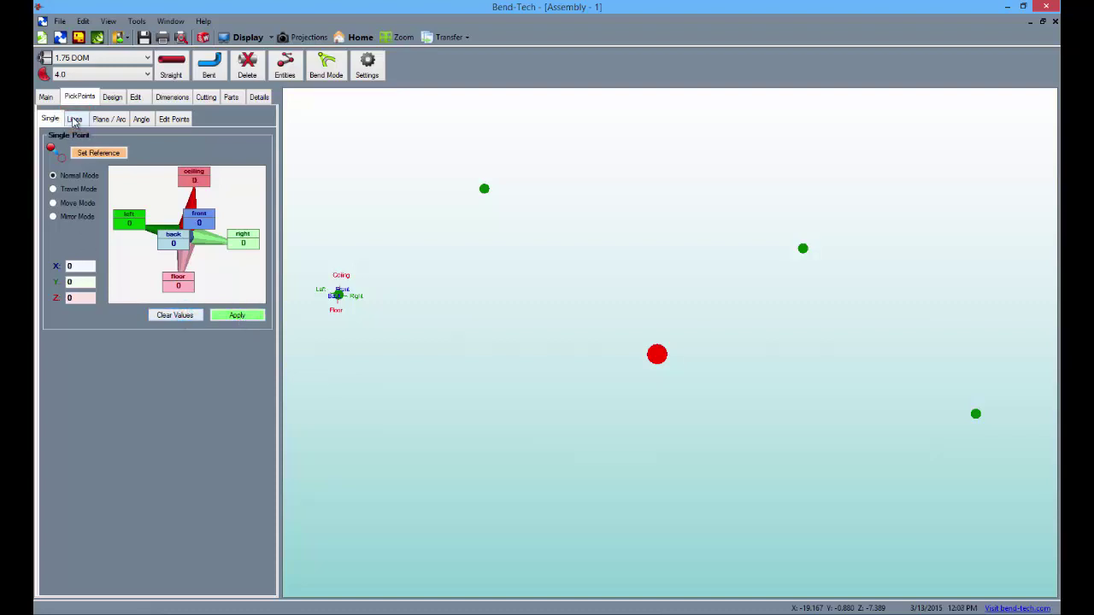
- Using a two-point line from the origin to the point 36 to its right, add a point 12 from the origin
left_click(74, 120)
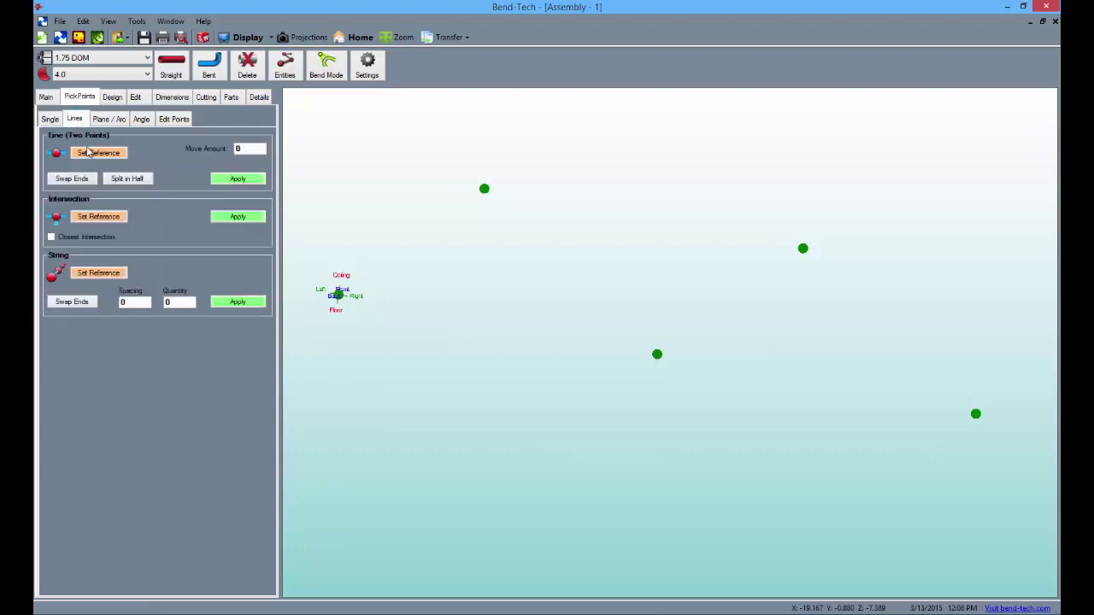
left_click(90, 152)
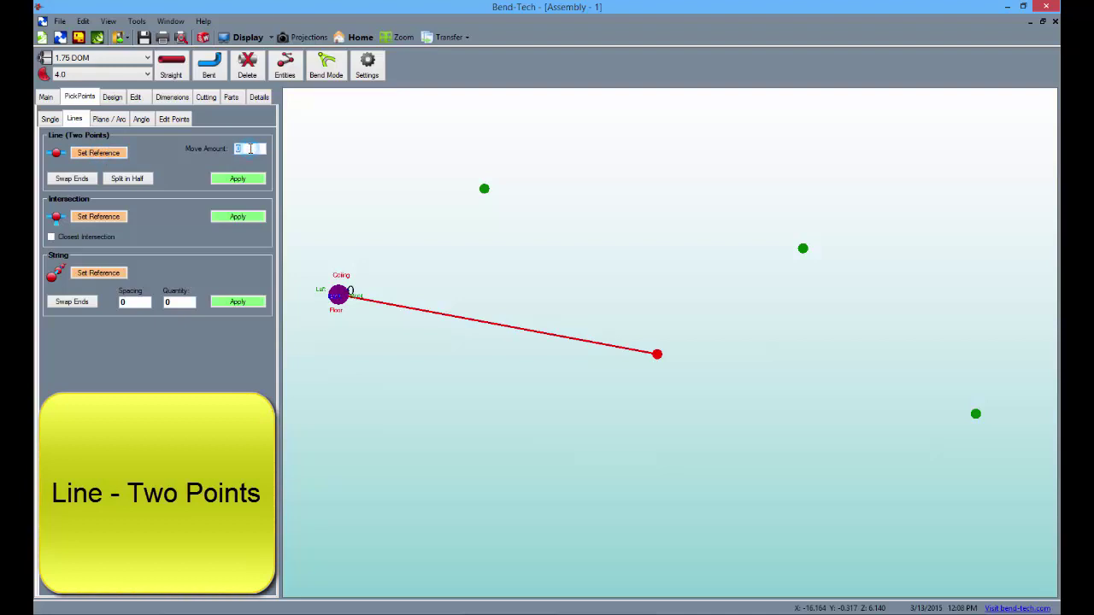
left_click(261, 175)
left_click(337, 294)
left_click(656, 354)
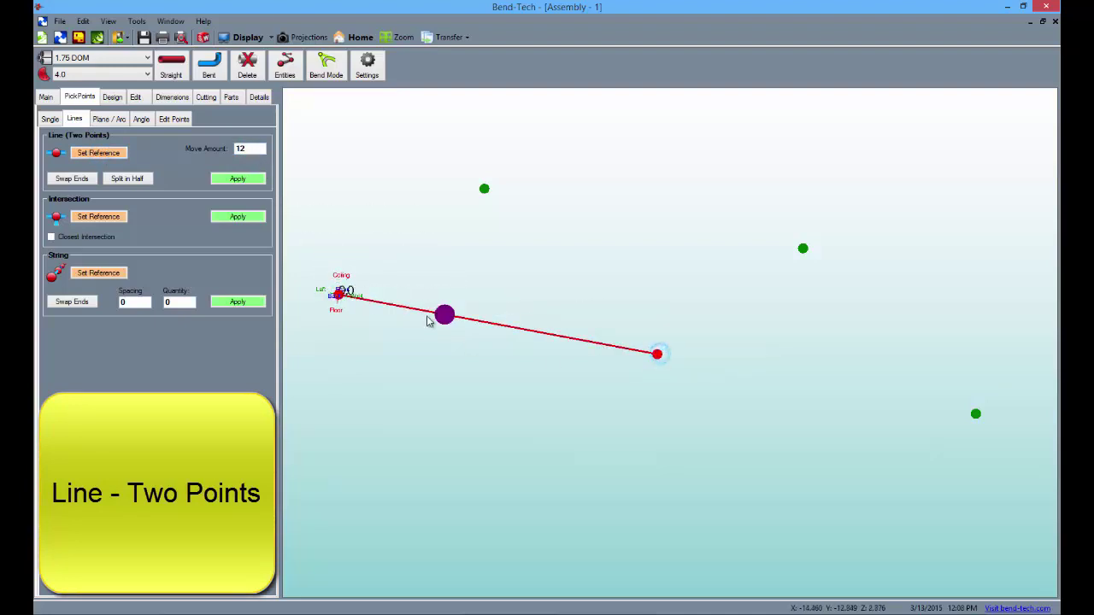
left_click(242, 182)
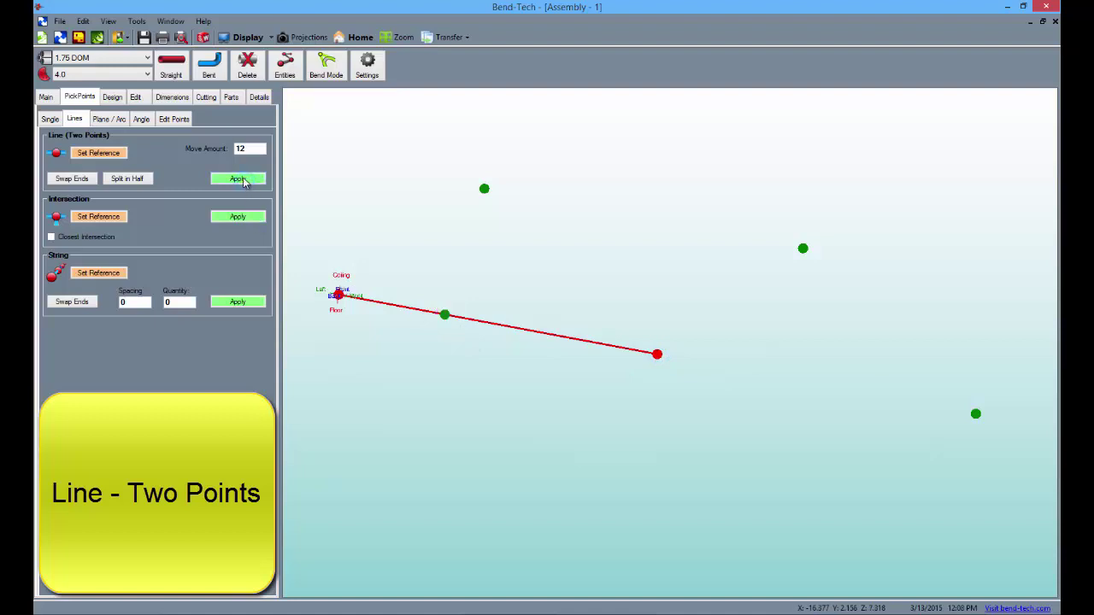
- Add another point on the same two-point line with a move amount of 24
double_click(245, 149)
type("24")
left_click(254, 181)
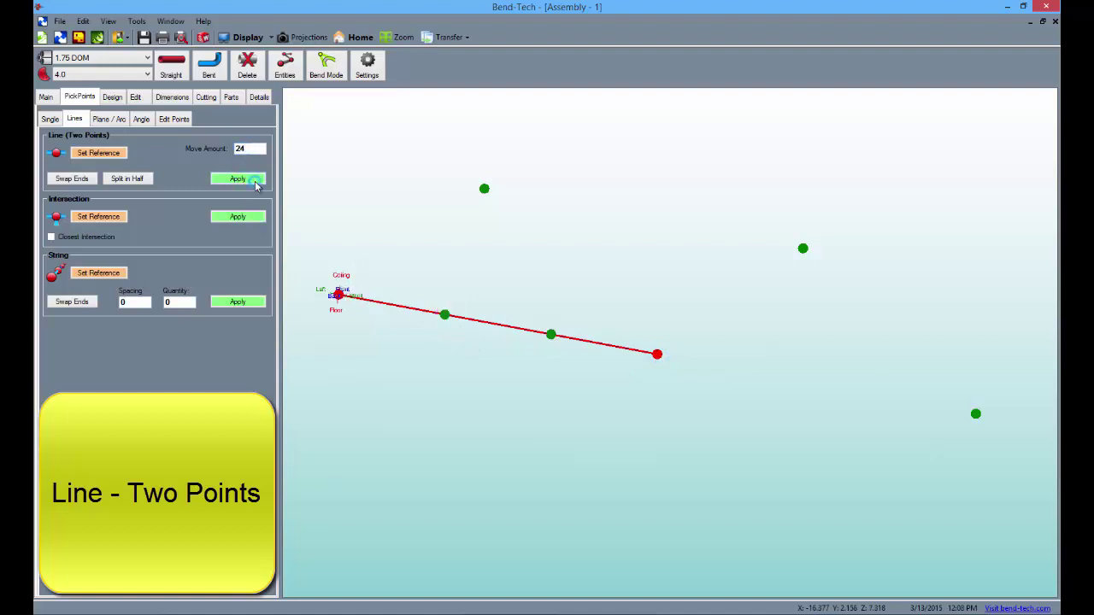
- Swap the ends of the two-point line and split it in half to preview its midpoint
left_click(74, 181)
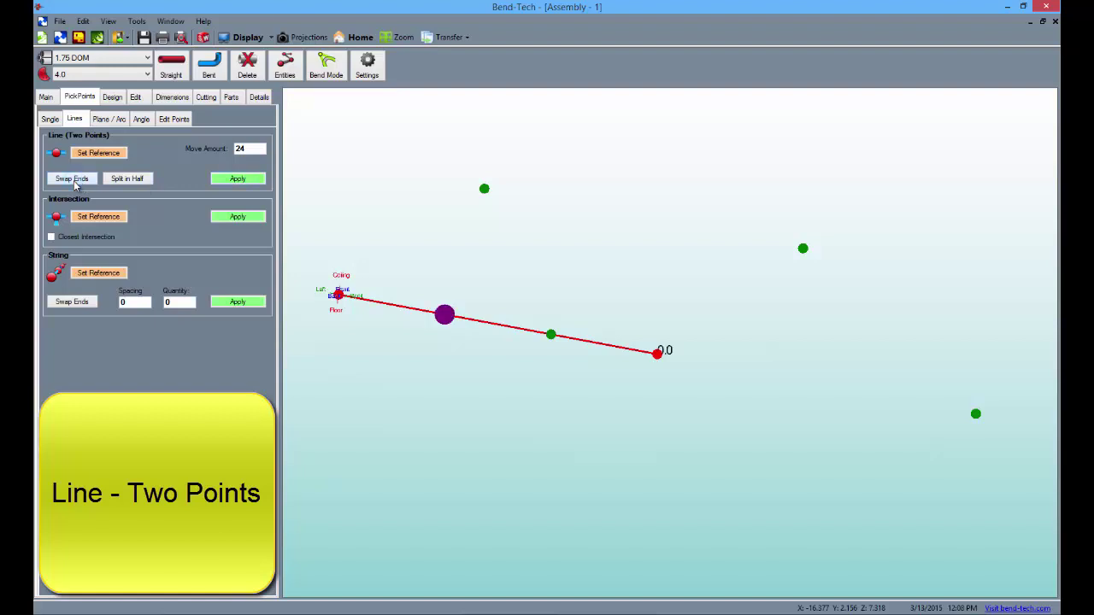
left_click(74, 181)
left_click(74, 180)
left_click(129, 179)
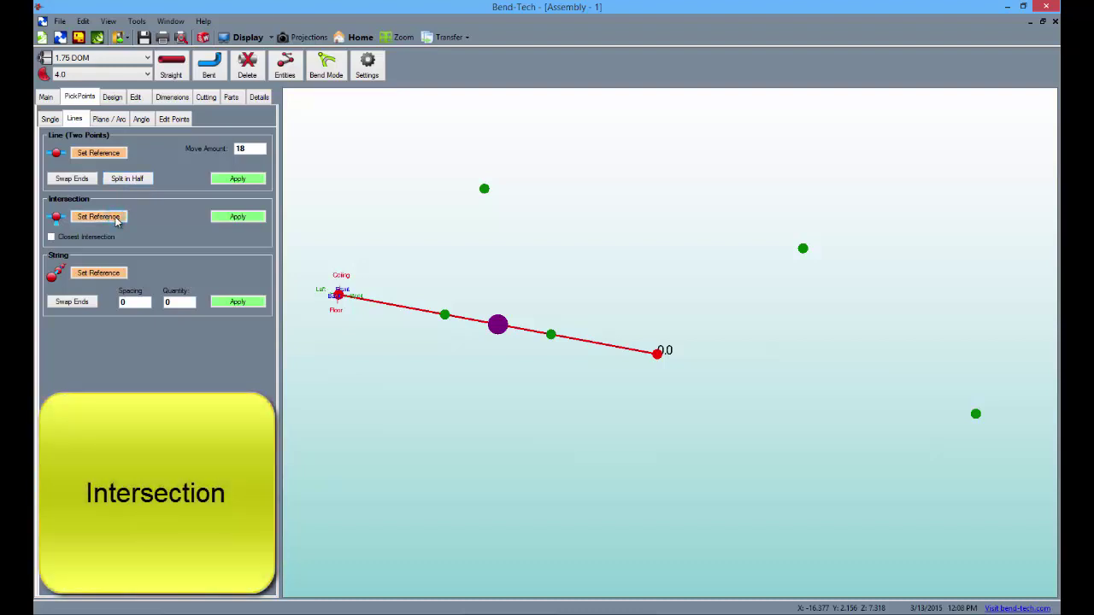
- Add an intersection point between the line joining the upper-left and 36 points and the line joining the upper-right and 12 points
left_click(118, 220)
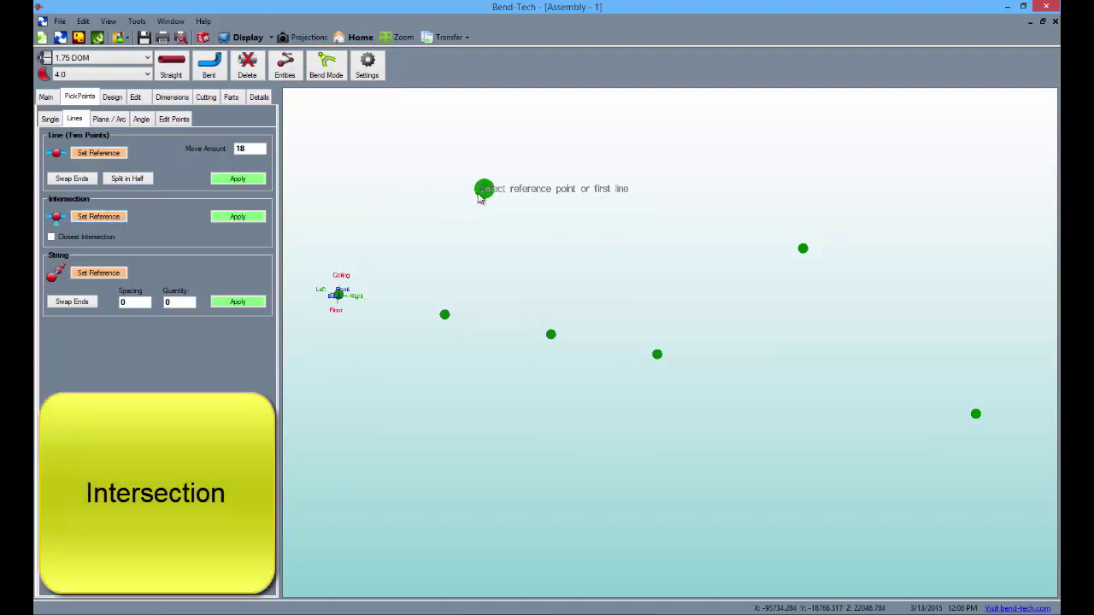
left_click(480, 190)
left_click(657, 355)
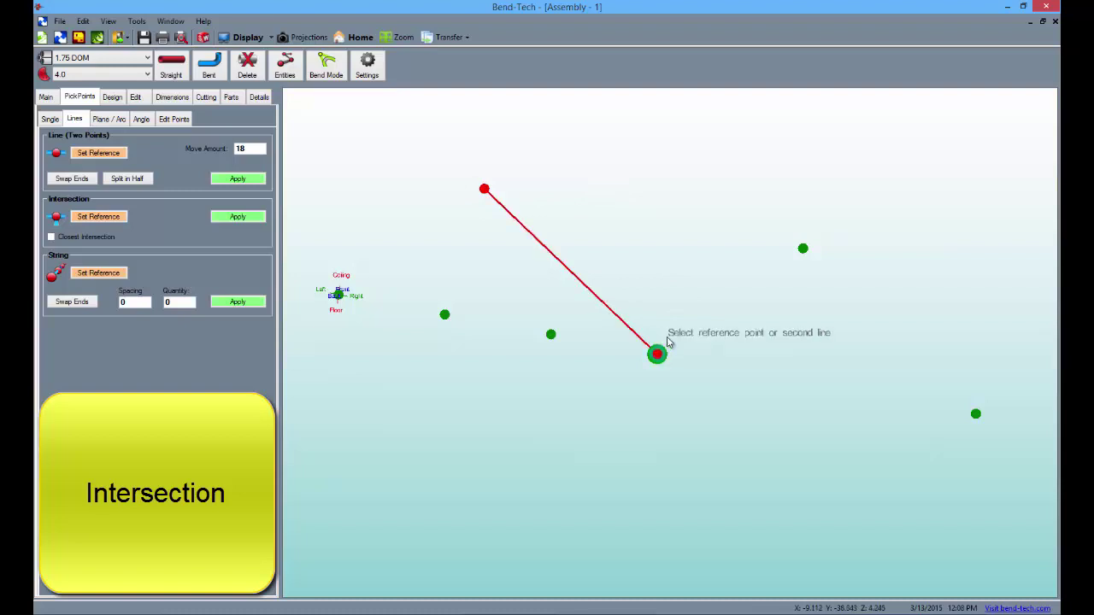
left_click(798, 252)
left_click(448, 313)
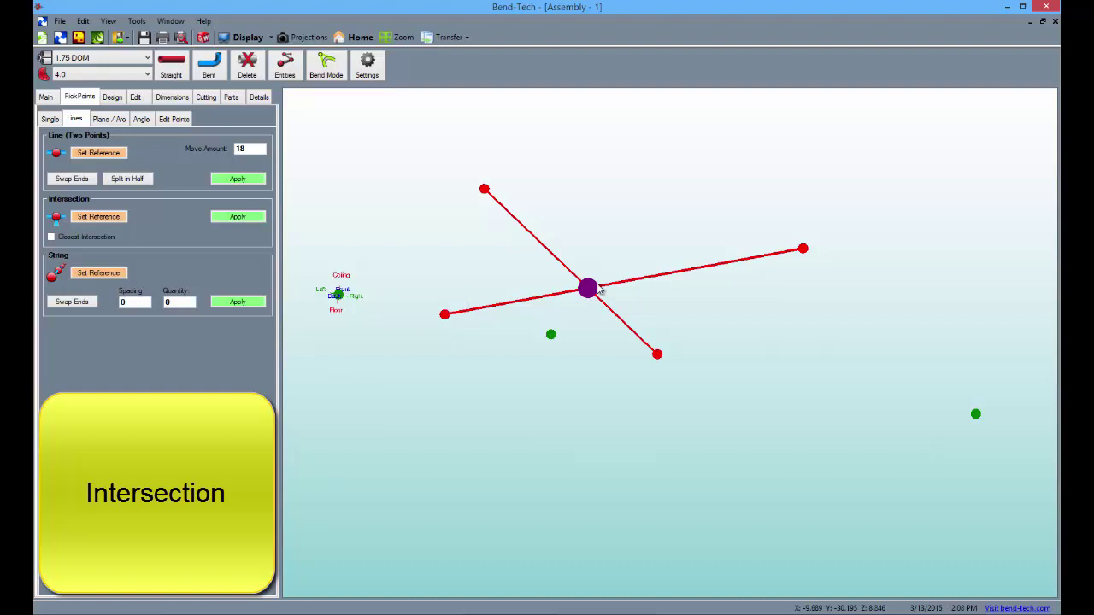
left_click(256, 218)
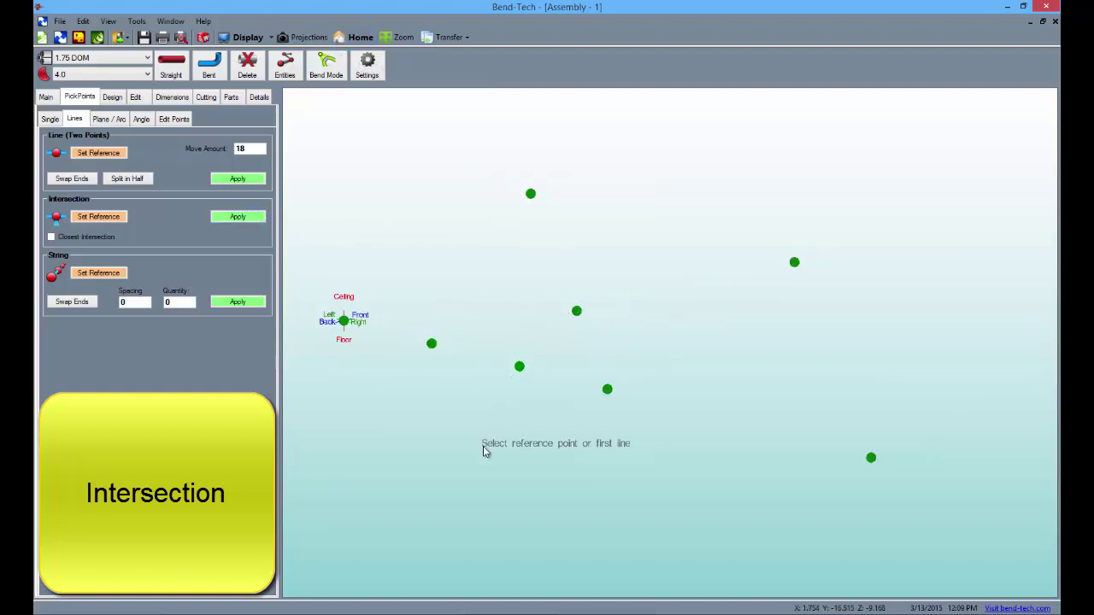
- Add a string of points with 12 spacing from the point 36 right of the origin to the far-right point
left_click(104, 274)
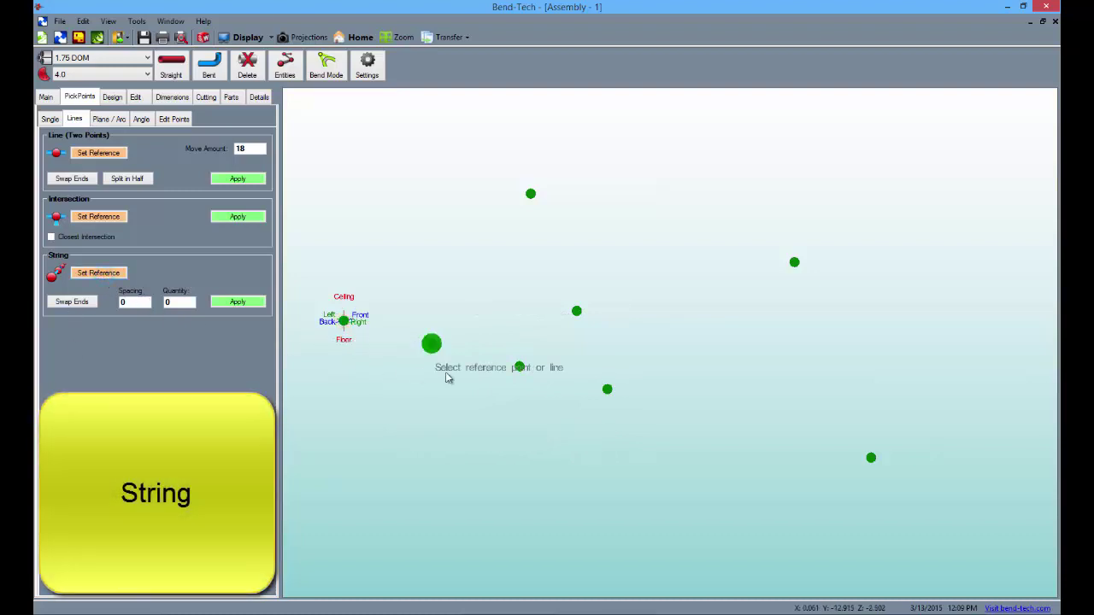
left_click(603, 392)
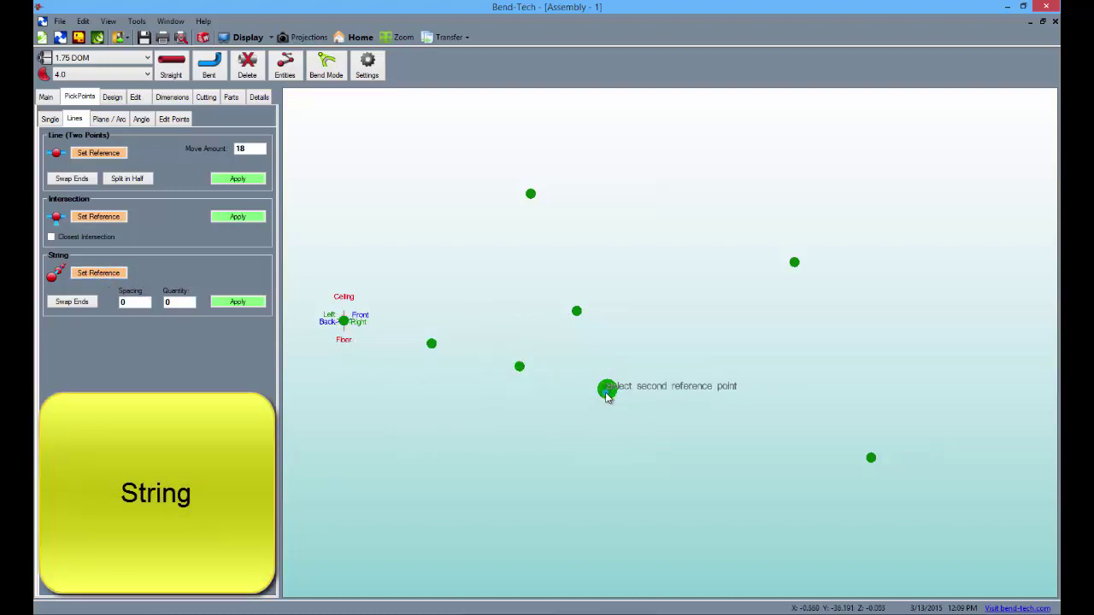
left_click(884, 461)
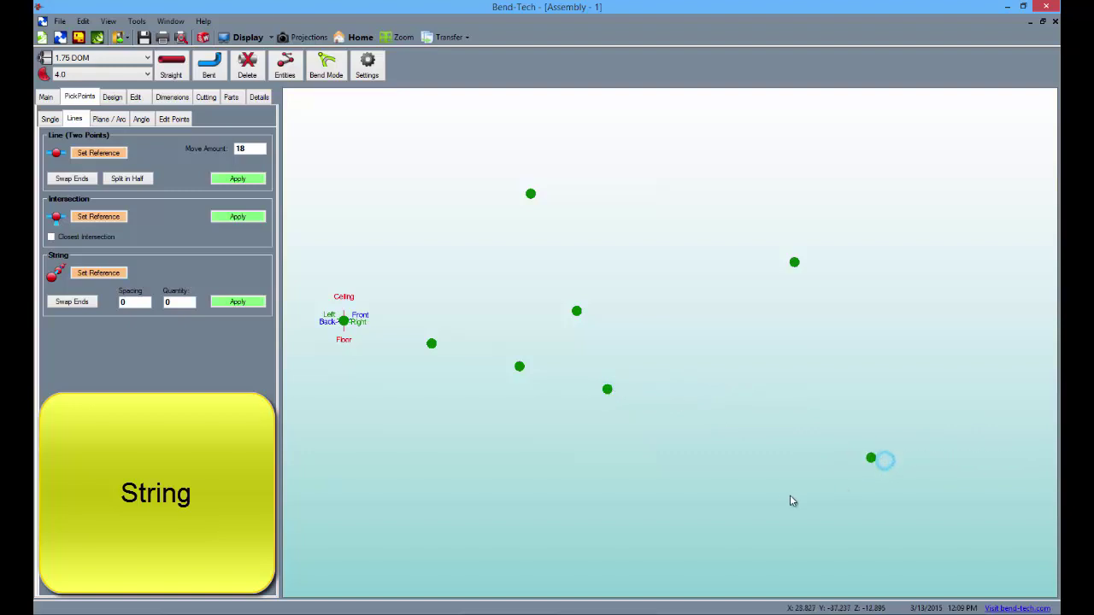
left_click(134, 302)
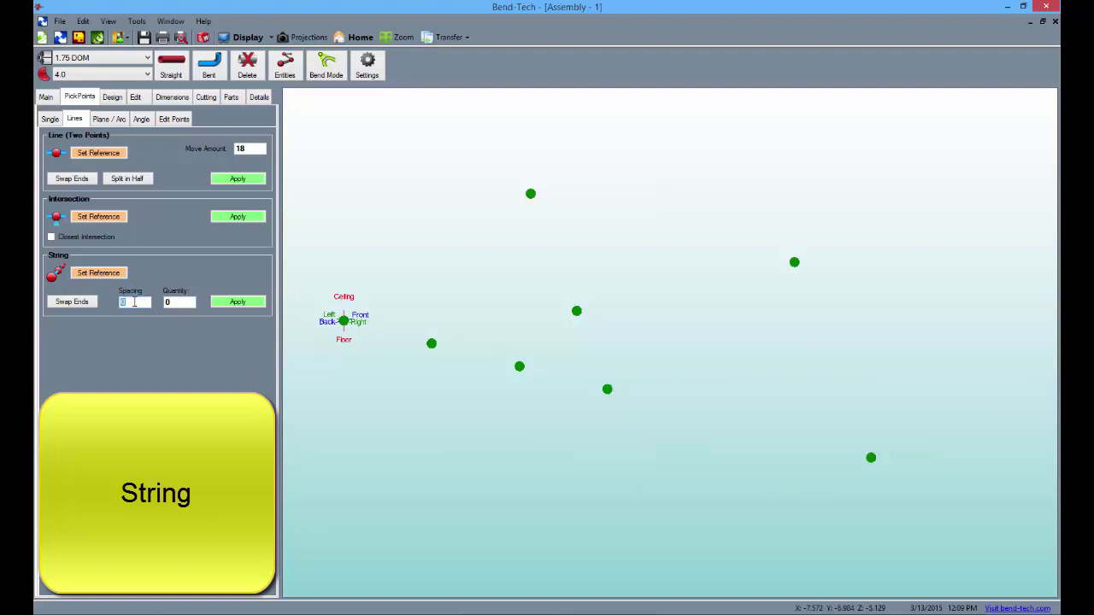
type("12")
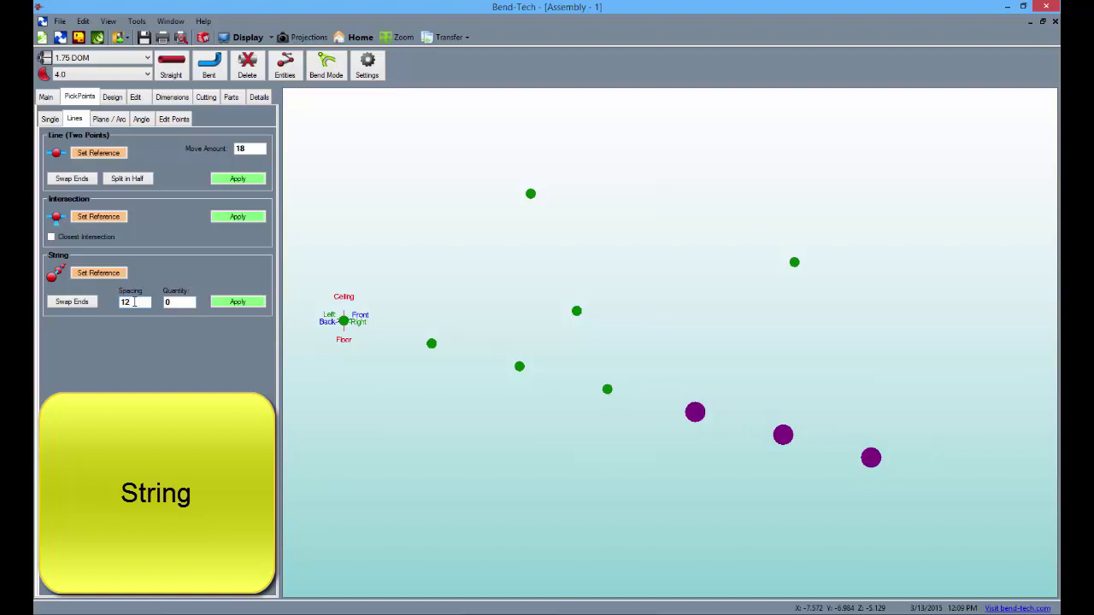
left_click(259, 305)
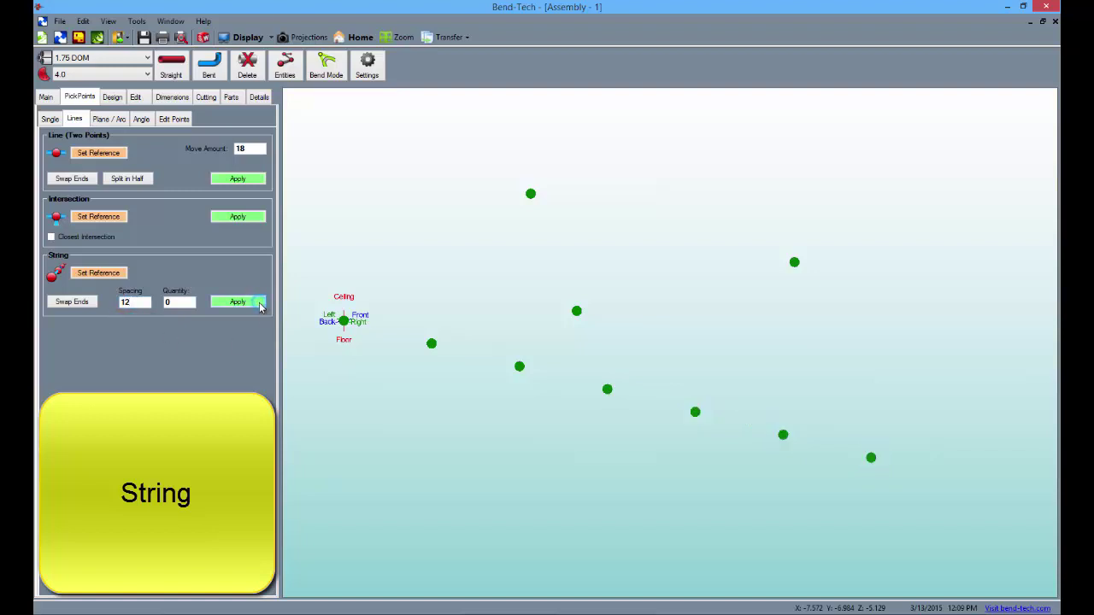
- Create straight parts from the origin to the point 24 along the line and from the 12 point to the upper-left point
middle_click_drag(525, 419, 602, 434)
scroll(603, 433, "down", 1)
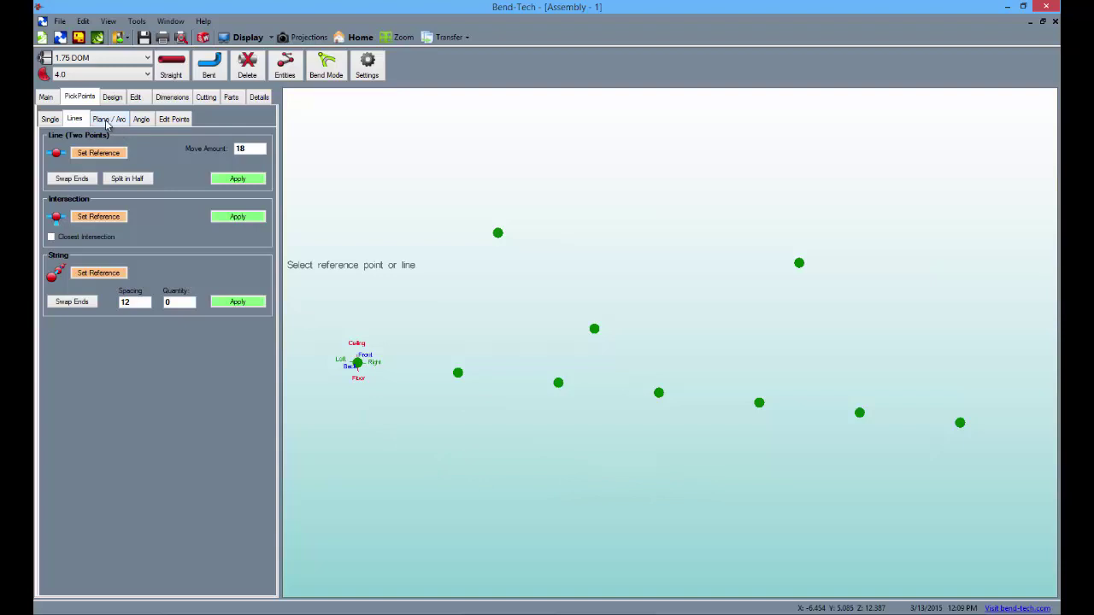
left_click(171, 65)
left_click(357, 363)
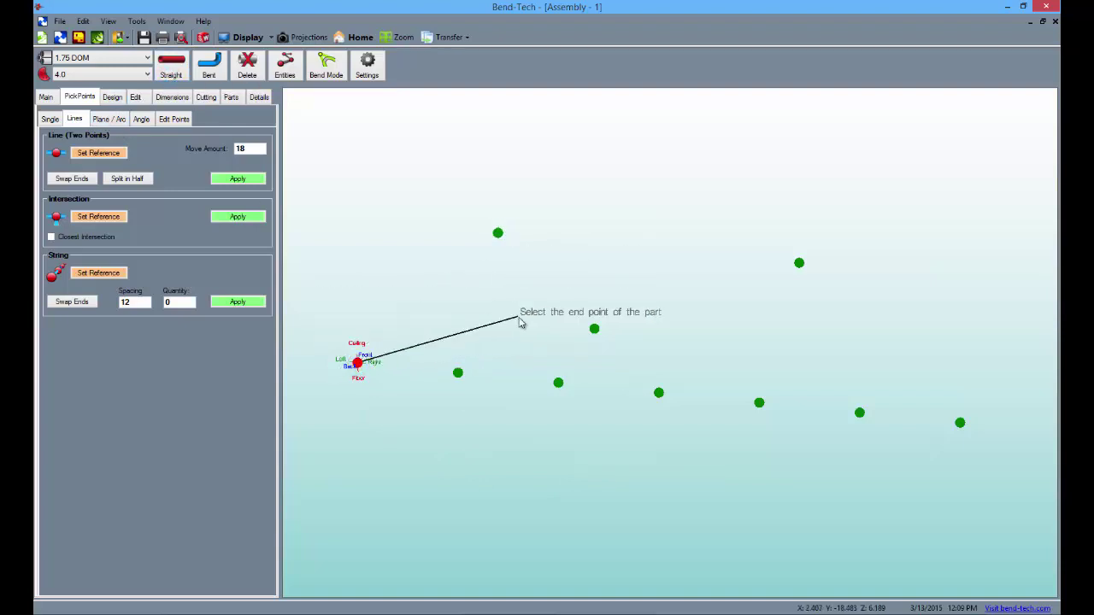
left_click(558, 385)
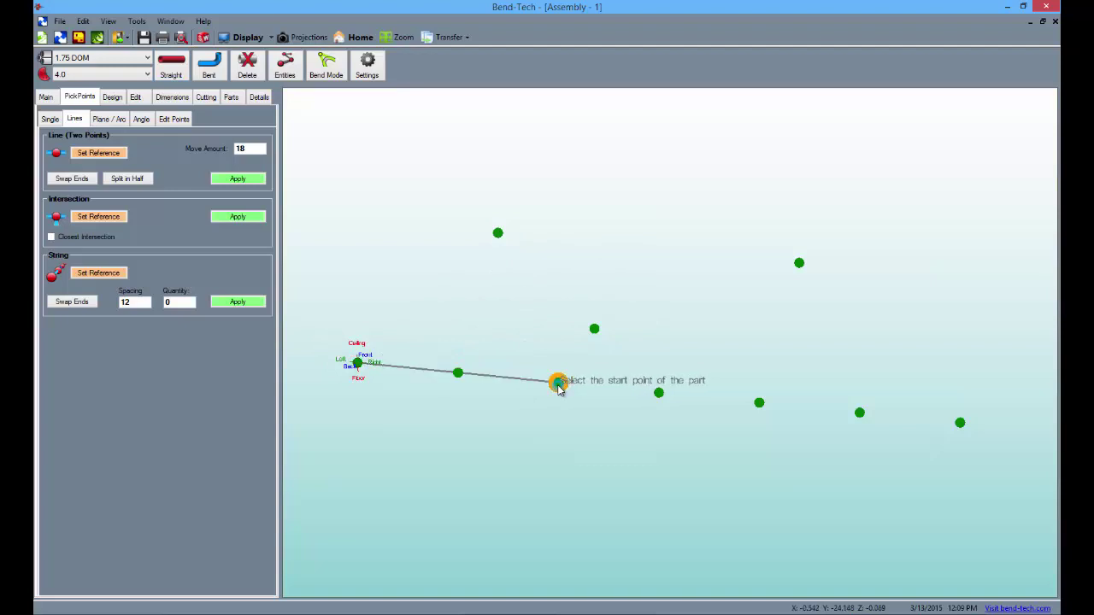
left_click(458, 373)
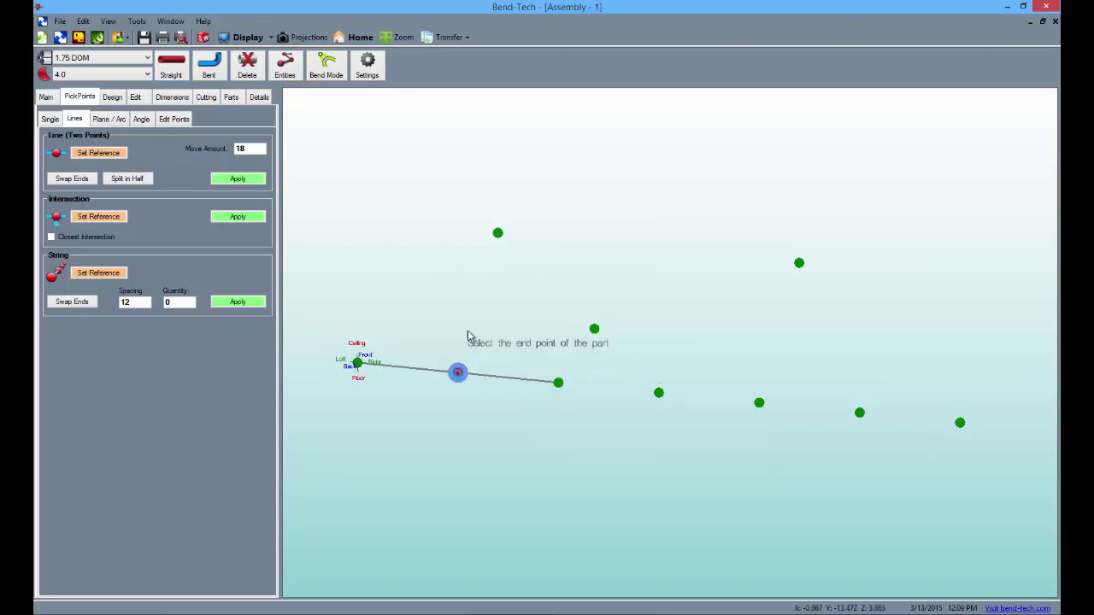
left_click(495, 237)
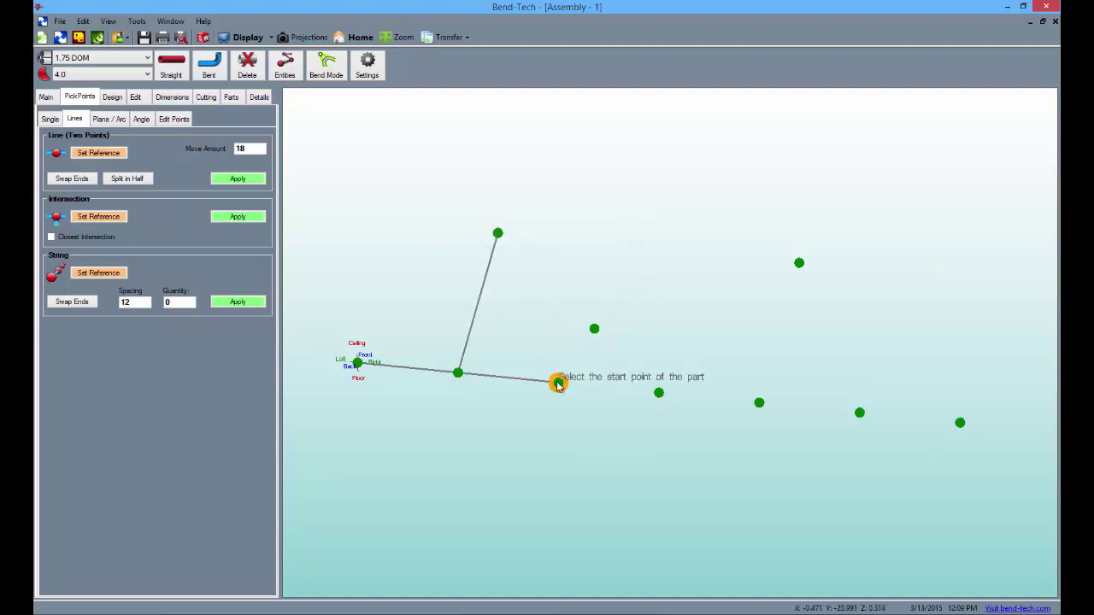
- Create a one-bend part from the 24 point through the intersection point to the 36 point
left_click(222, 66)
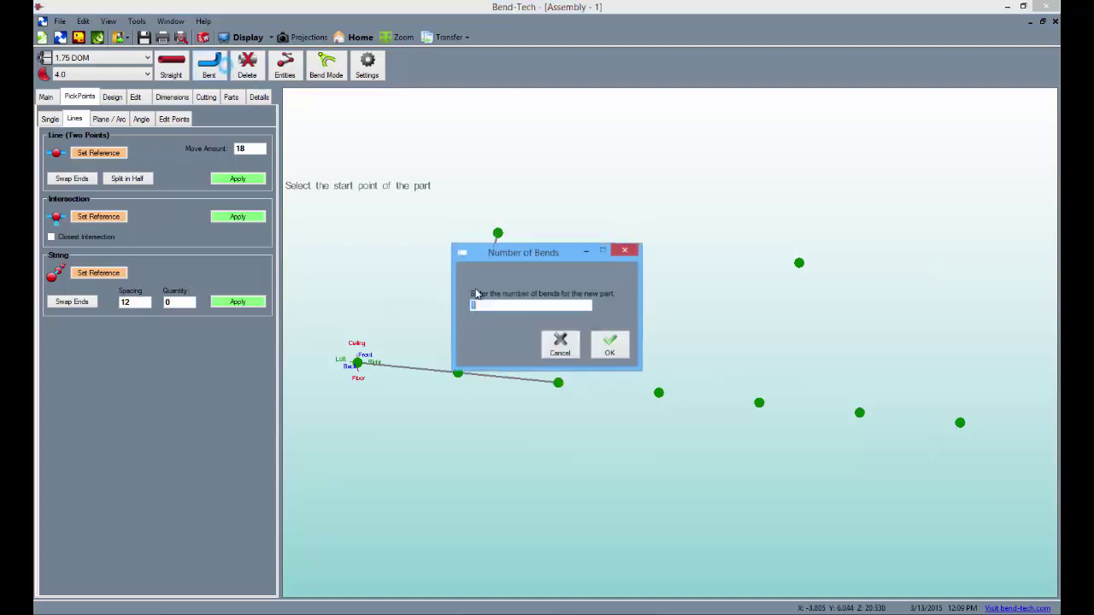
left_click(606, 345)
left_click(558, 382)
left_click(594, 329)
left_click(659, 392)
key("Return")
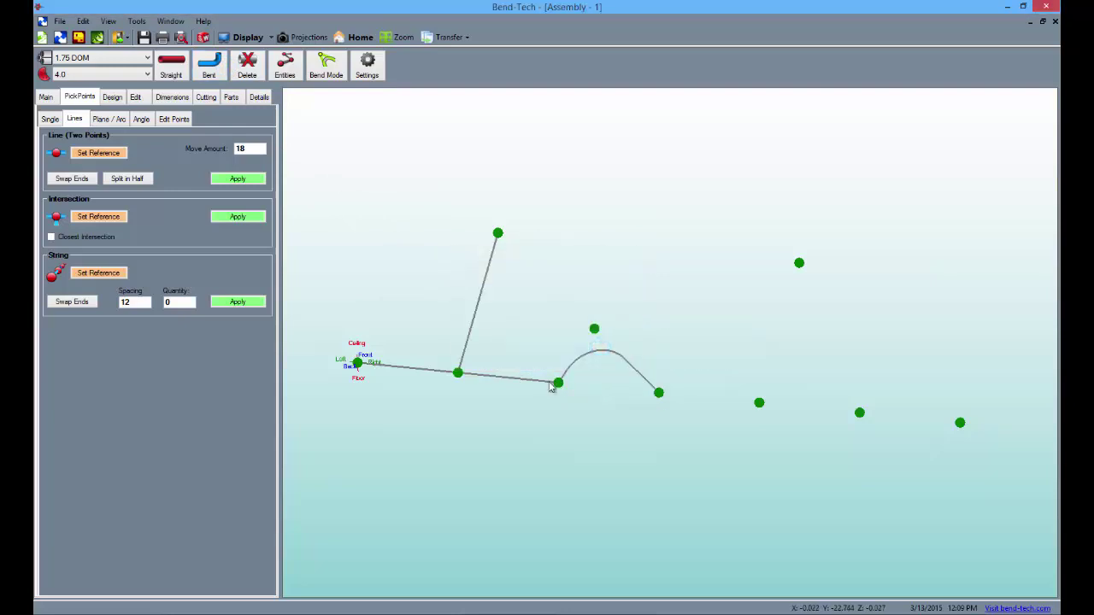
- Set a pick point plane based at the origin, trying the Z and Y planes before choosing the X plane
middle_click_drag(630, 421, 654, 423)
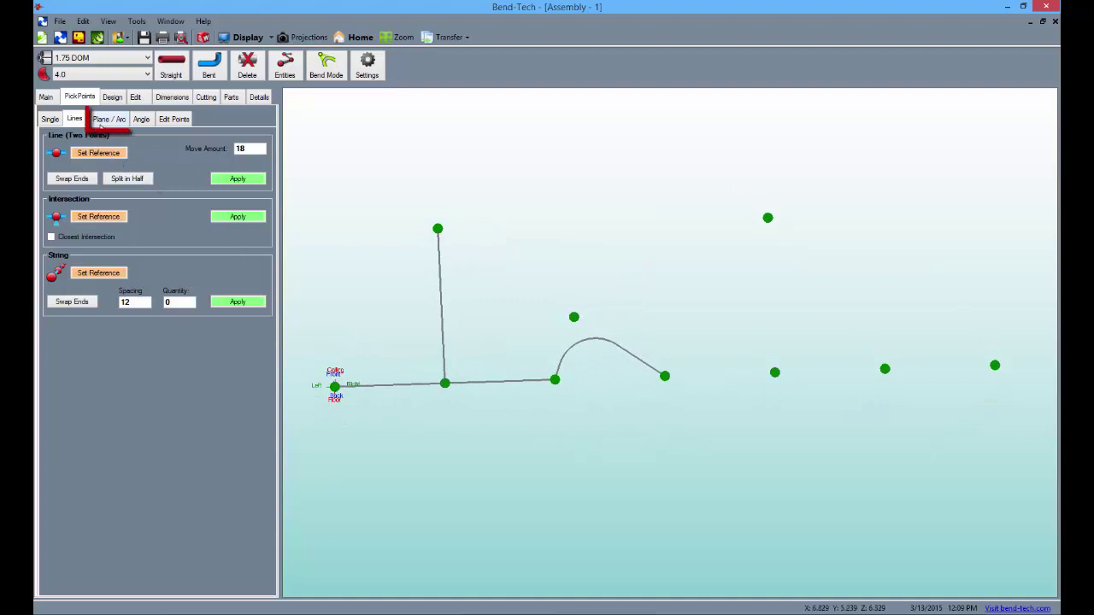
left_click(100, 121)
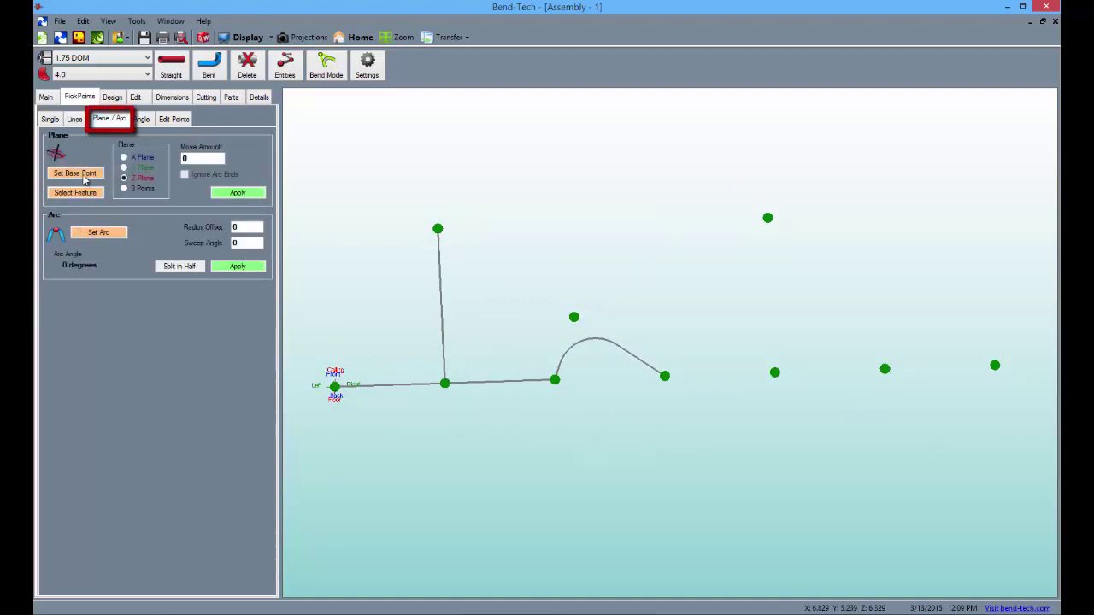
left_click(124, 179)
left_click(336, 387)
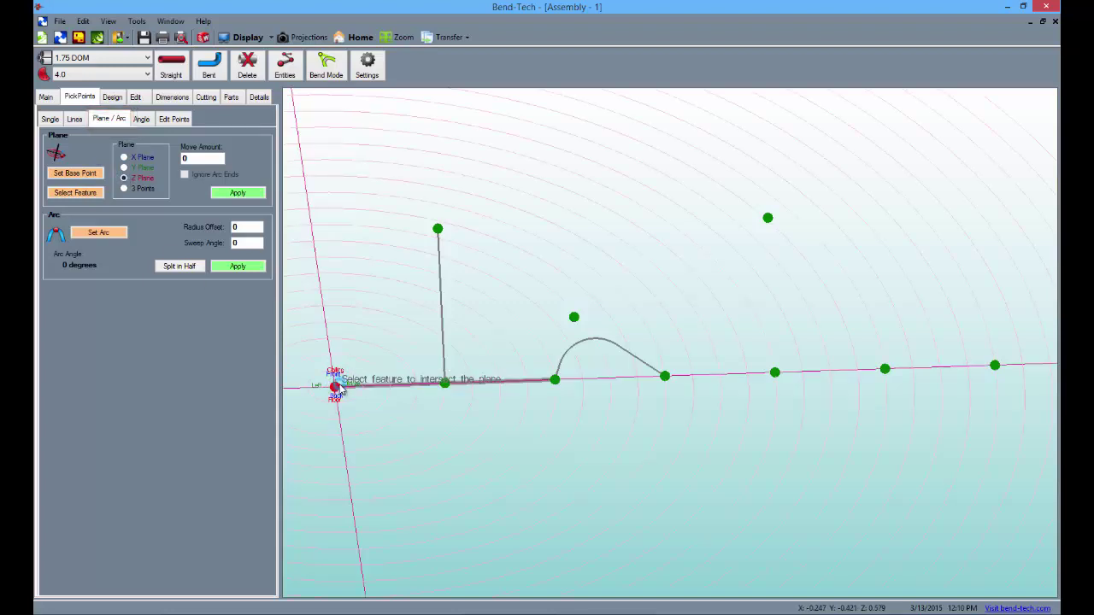
left_click(124, 168)
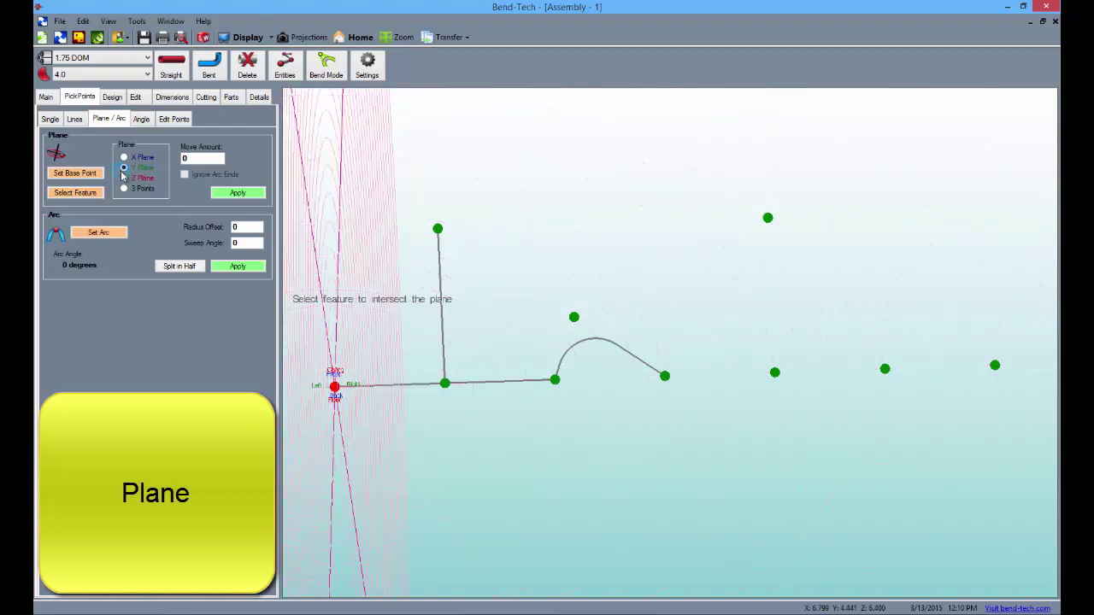
left_click(124, 158)
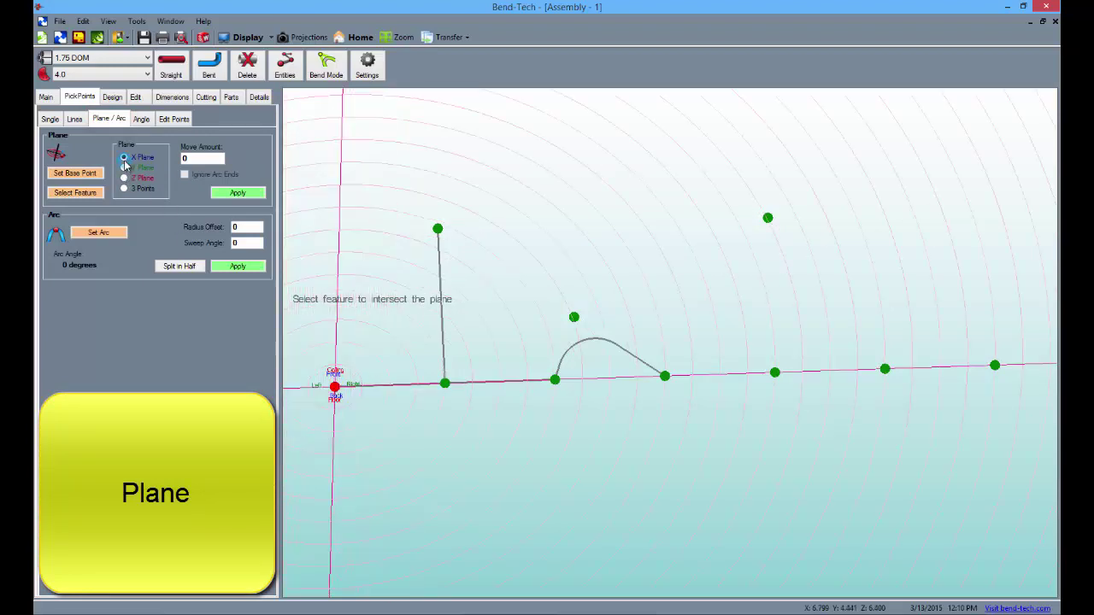
middle_click_drag(330, 384, 576, 413)
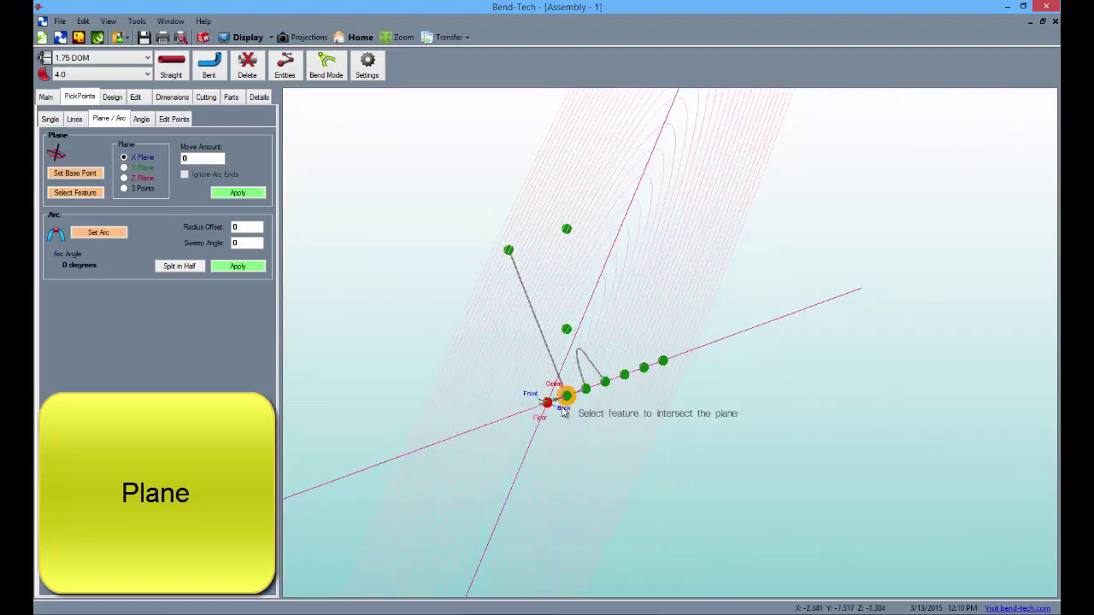
middle_click_drag(578, 303, 517, 296)
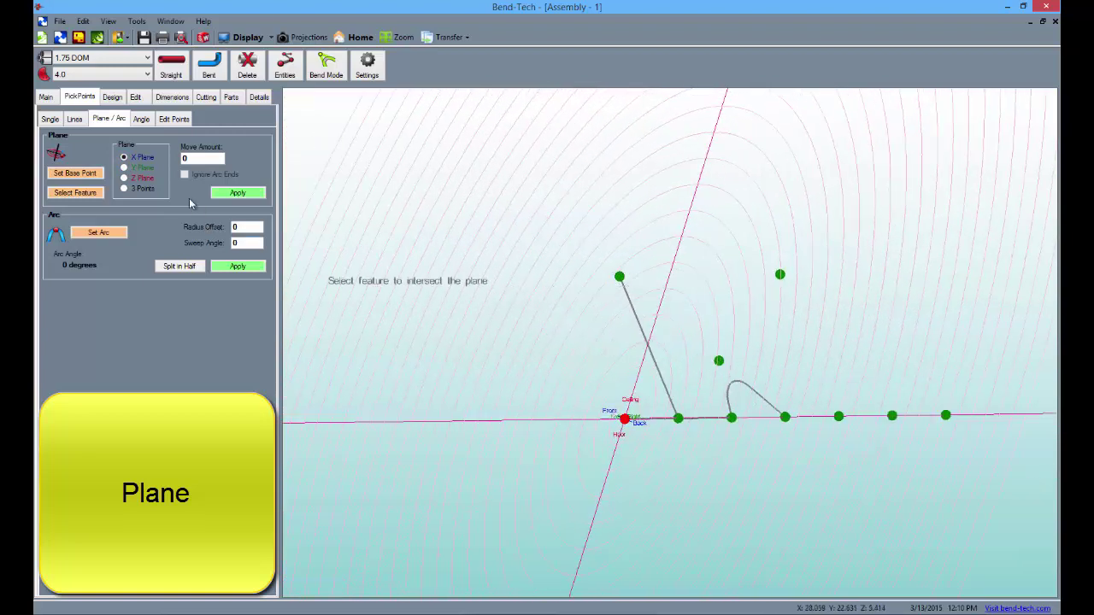
- Set the X plane's move amount to 12 and view its offset from the base point
double_click(197, 160)
type("12")
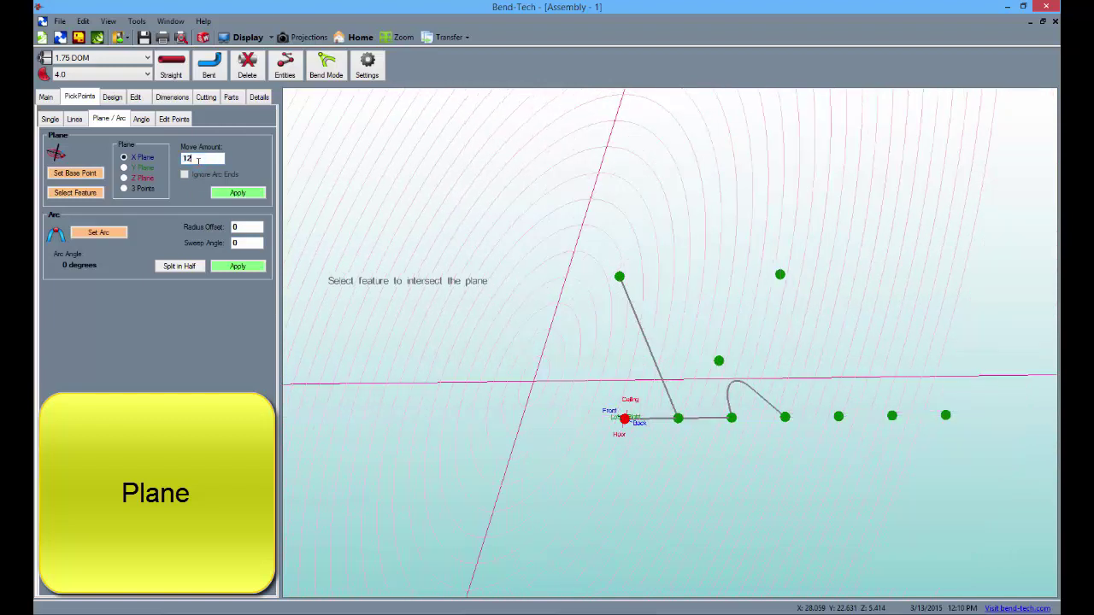
middle_click_drag(486, 430, 668, 477)
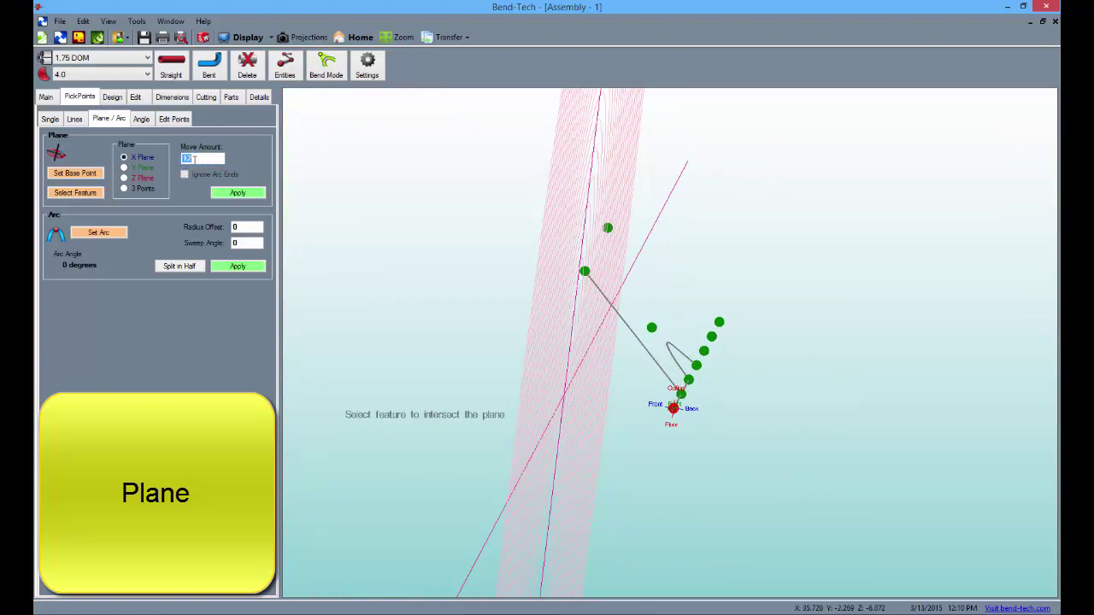
- Set the X plane's move amount to 5 and create a pick point where it intersects the upright straight part
type("5")
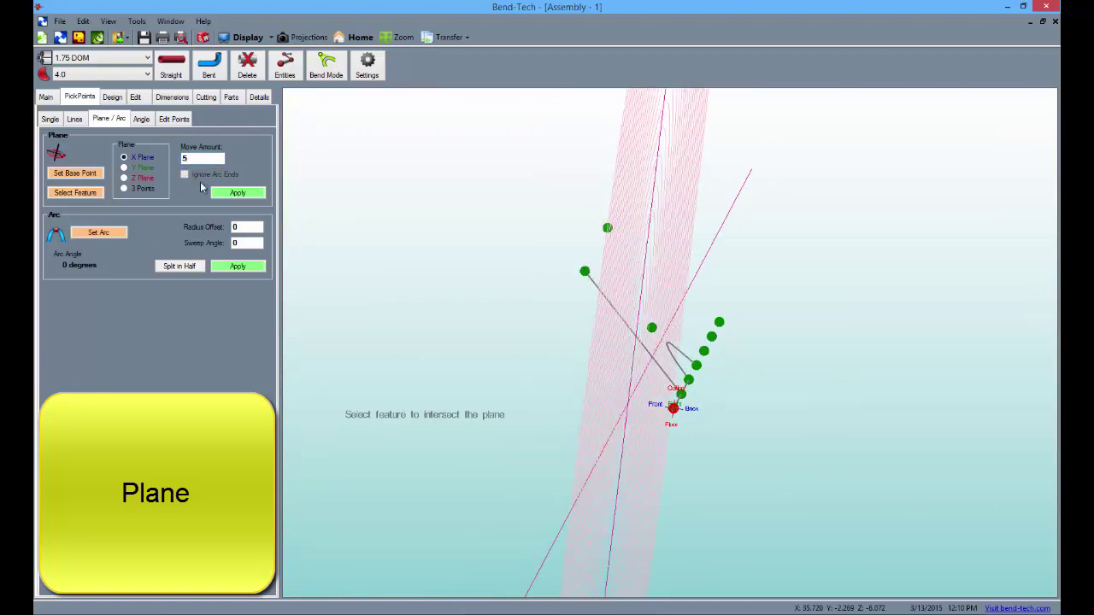
left_click(650, 357)
middle_click_drag(650, 358, 598, 363)
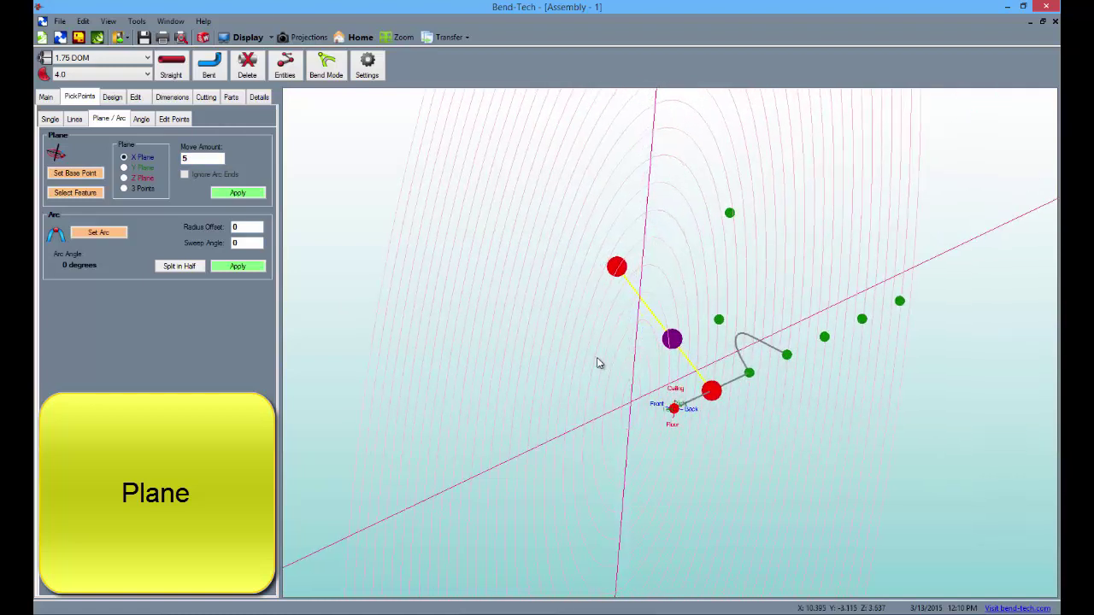
left_click(238, 194)
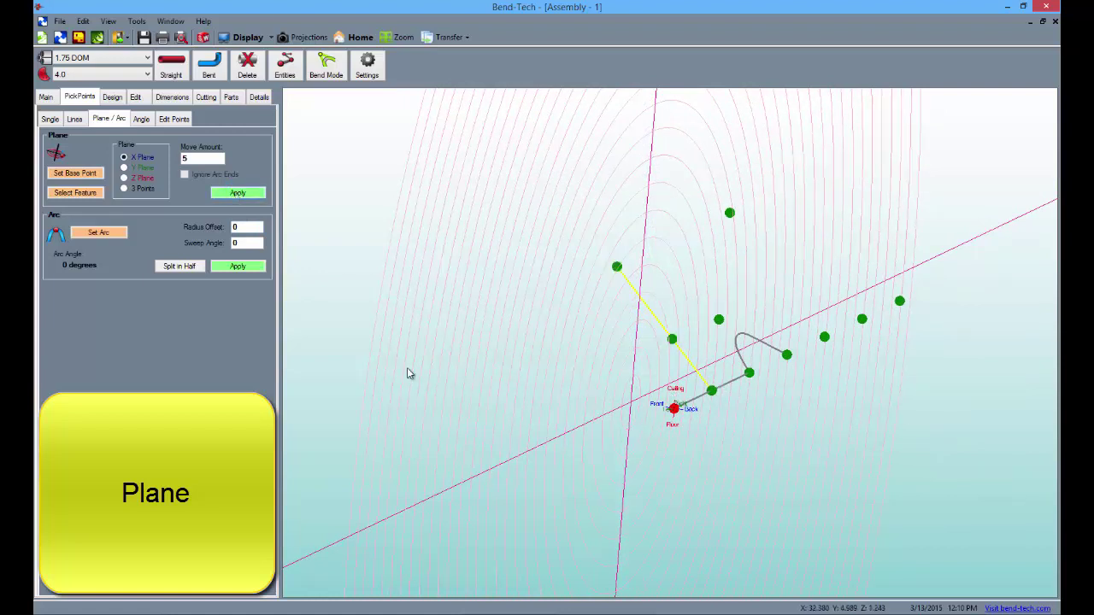
- Set the bent part's bend as the reference arc and give it a radius offset of 6
left_click(108, 239)
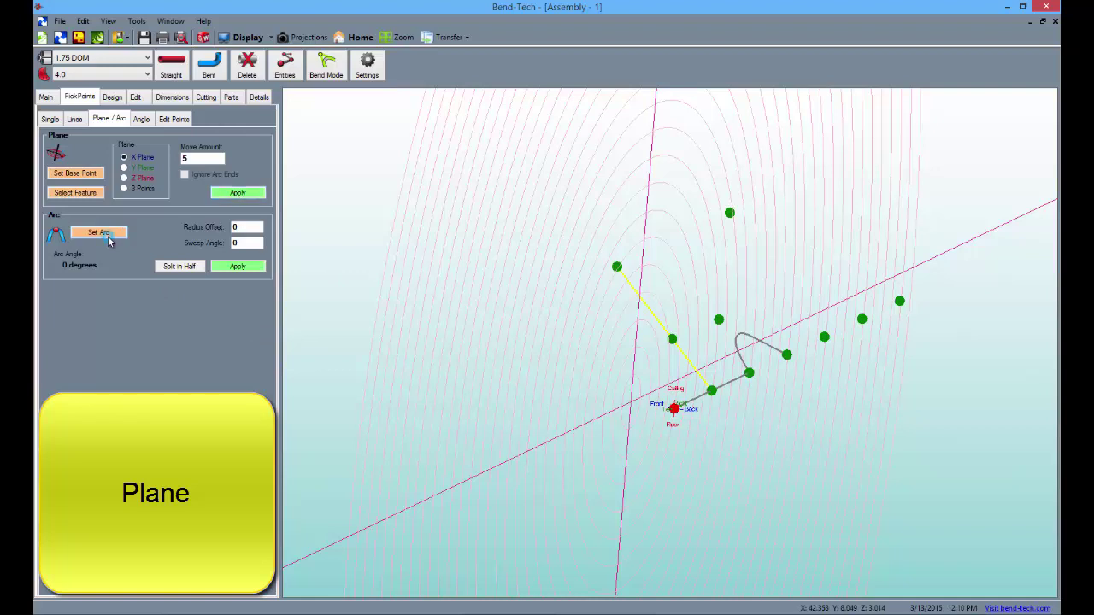
left_click(739, 344)
right_click_drag(685, 397, 512, 417)
left_click_drag(512, 417, 374, 410)
scroll(652, 397, "up", 1)
scroll(652, 402, "up", 3)
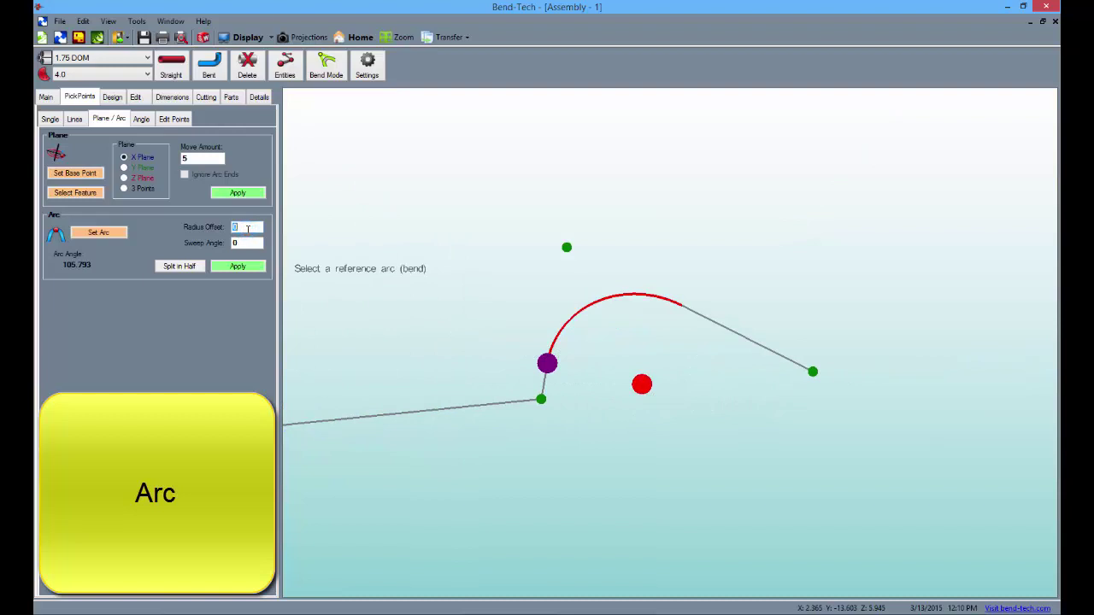
type("6")
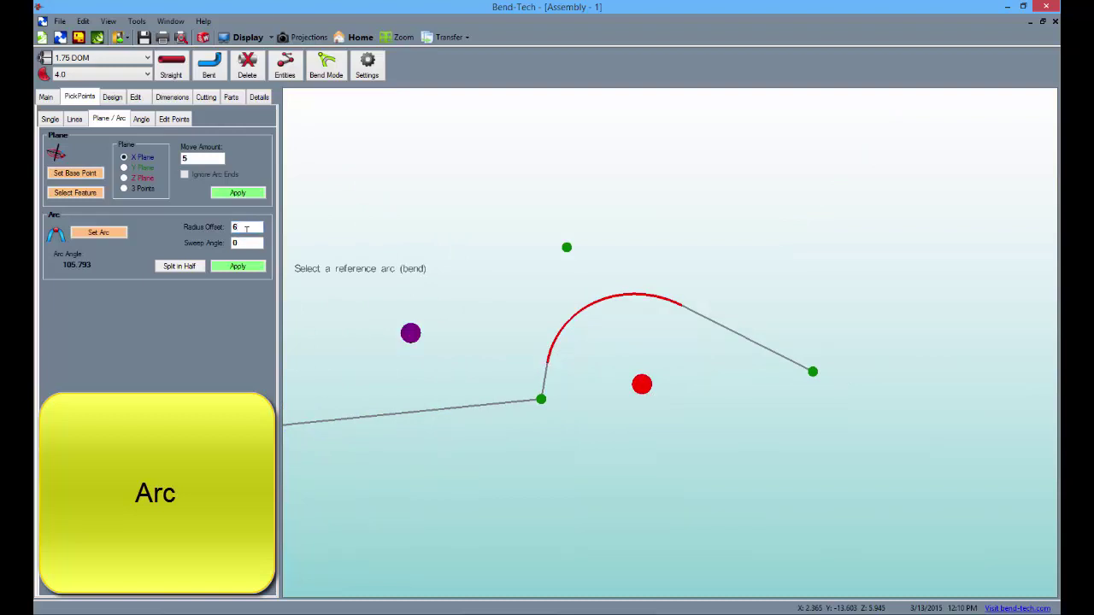
- Try sweep angles of 12, 35, 45 and 90 for the arc pick point
double_click(246, 243)
type("12")
double_click(246, 243)
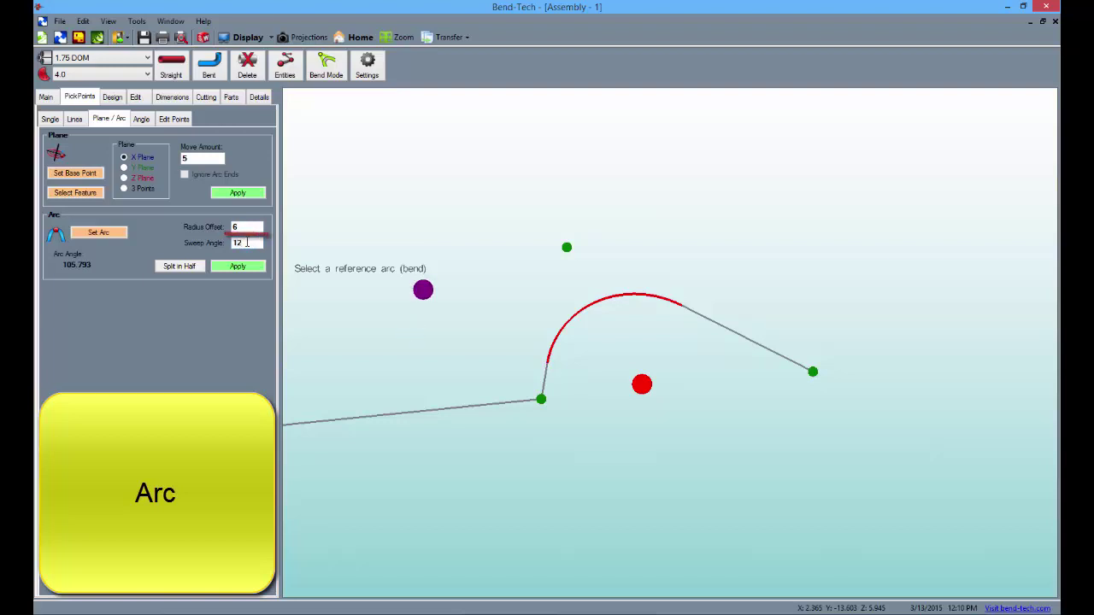
type("35")
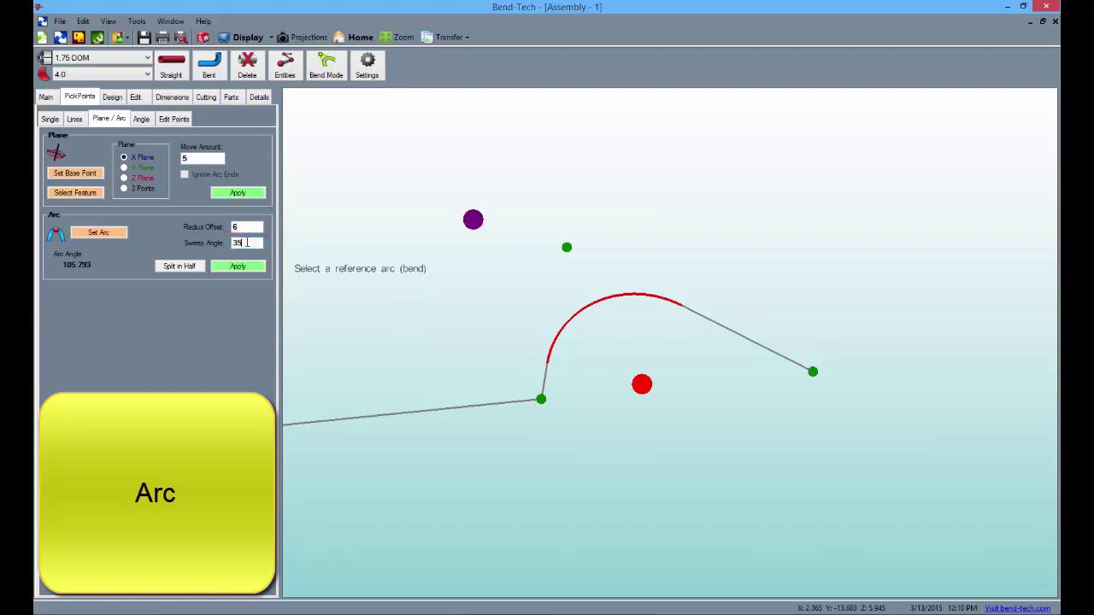
double_click(246, 243)
type("45")
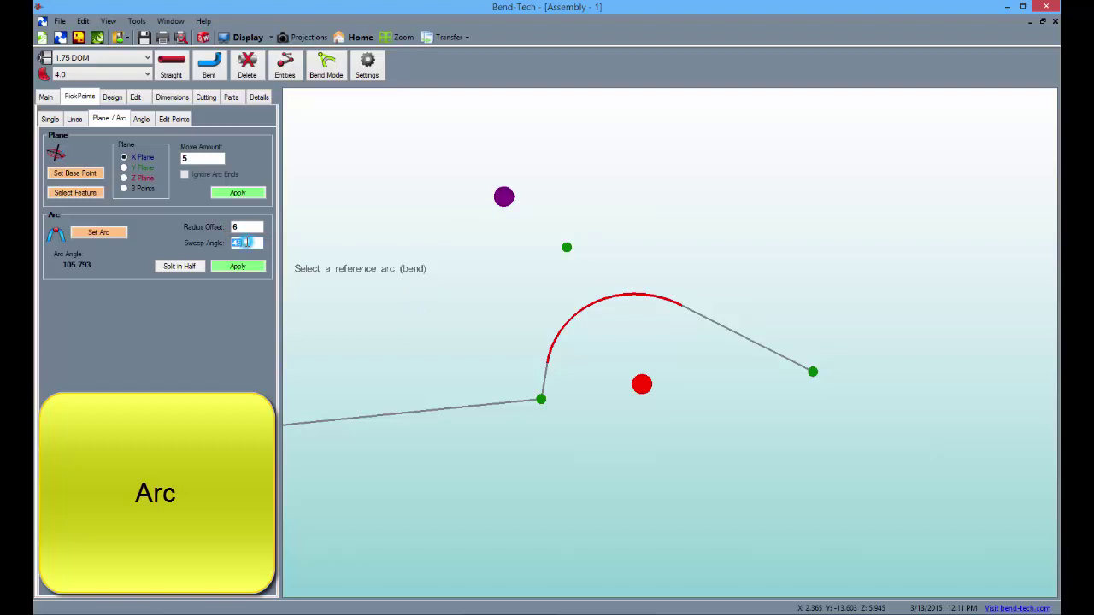
type("90")
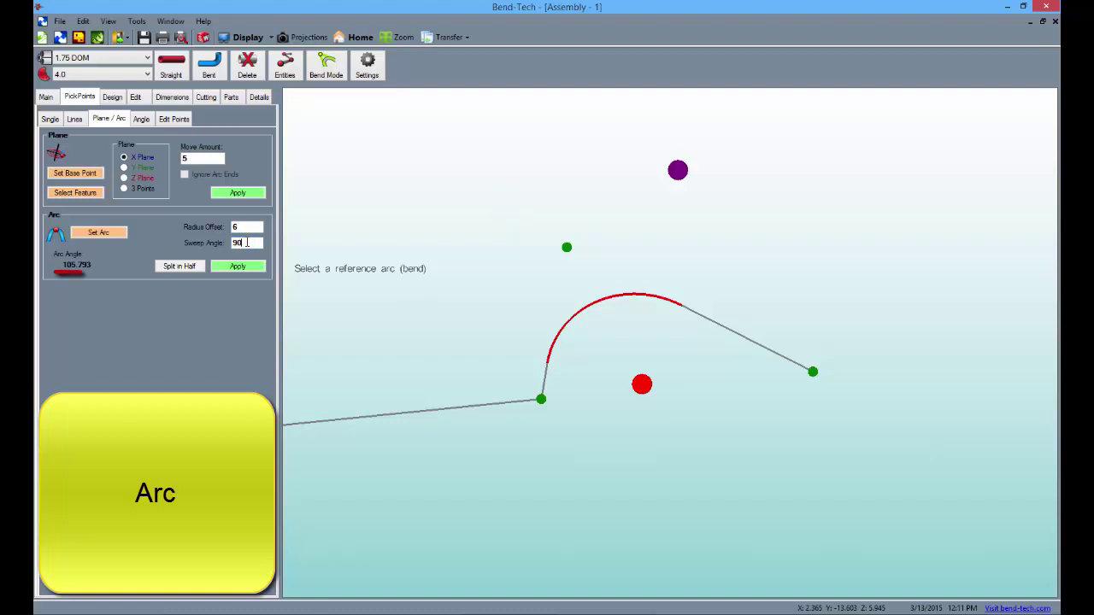
- Split the arc's sweep angle in half and create the pick point offset from the middle of the bend
left_click(163, 270)
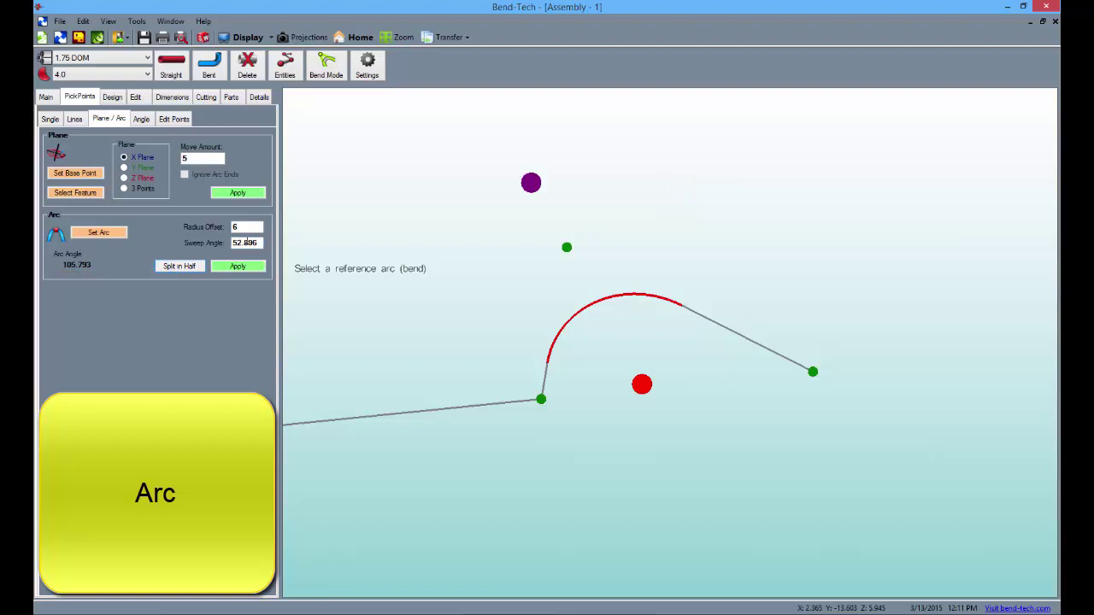
left_click(252, 272)
scroll(453, 389, "down", 3)
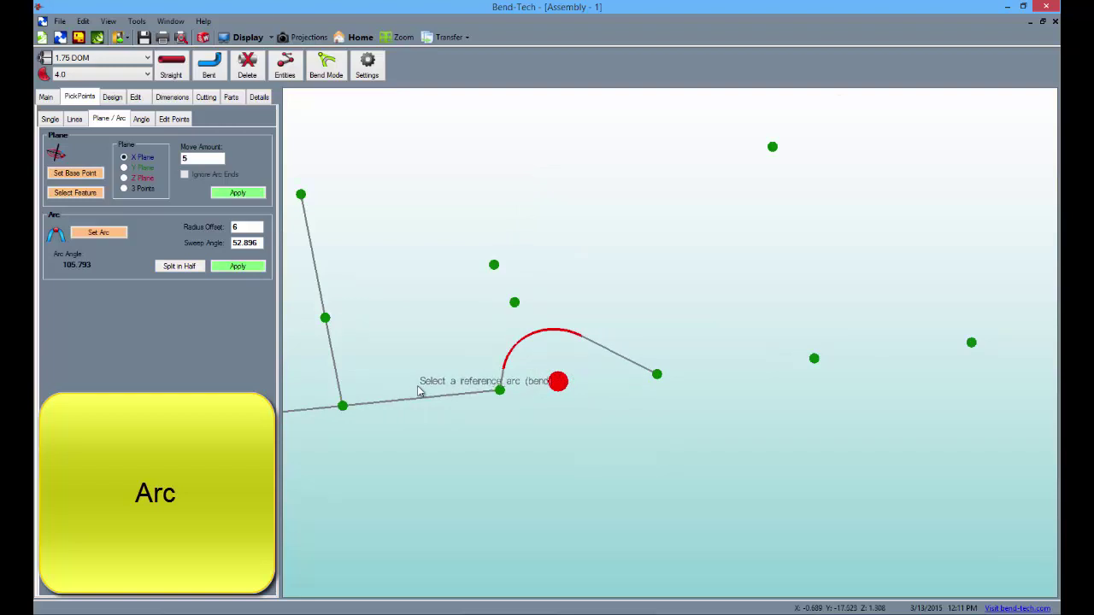
middle_click_drag(419, 385, 472, 357)
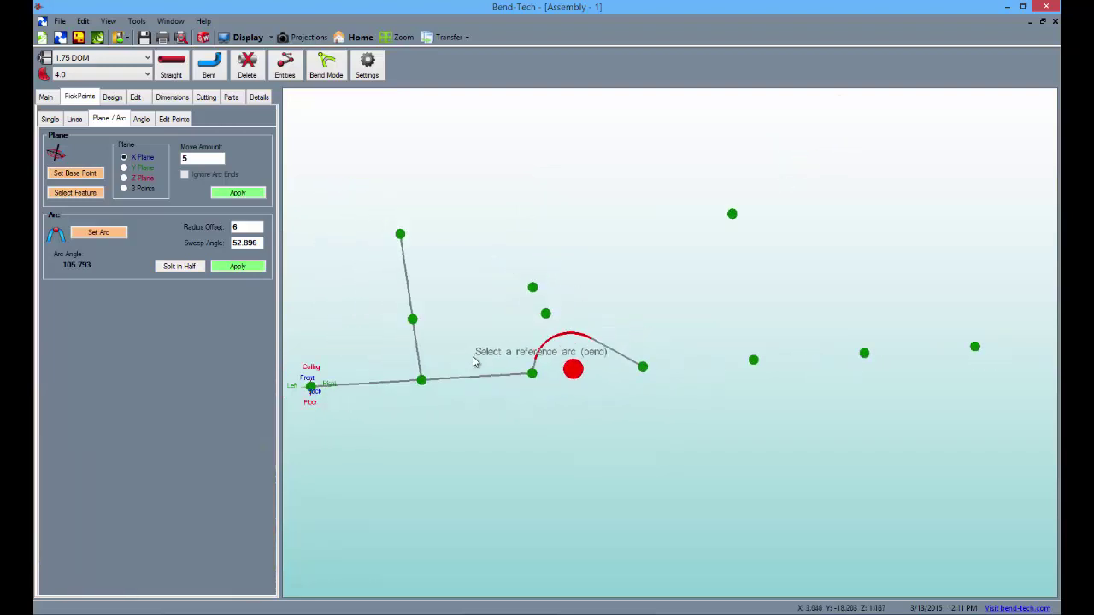
- Set up an angle pick point from the origin between right and ceiling, with an angle of 45 and length of 12
left_click(141, 119)
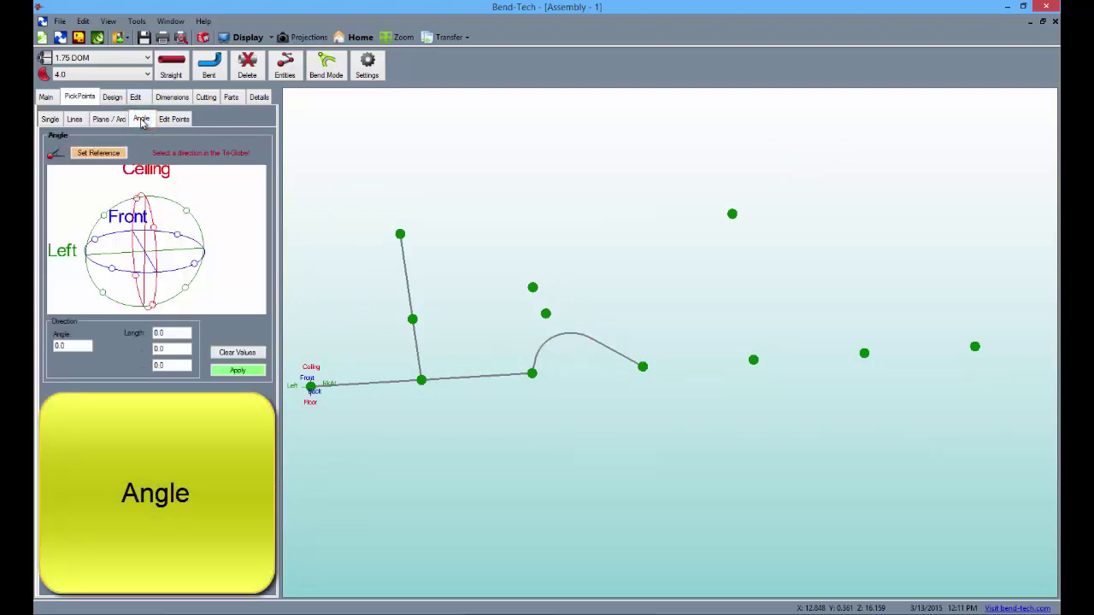
left_click(188, 217)
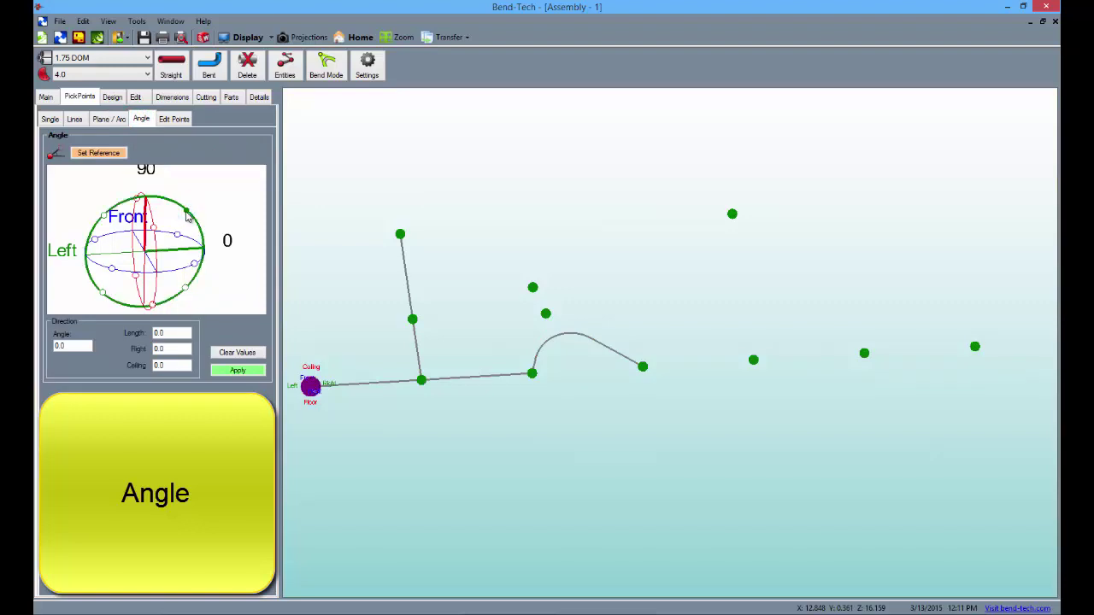
double_click(79, 346)
double_click(175, 335)
type("12")
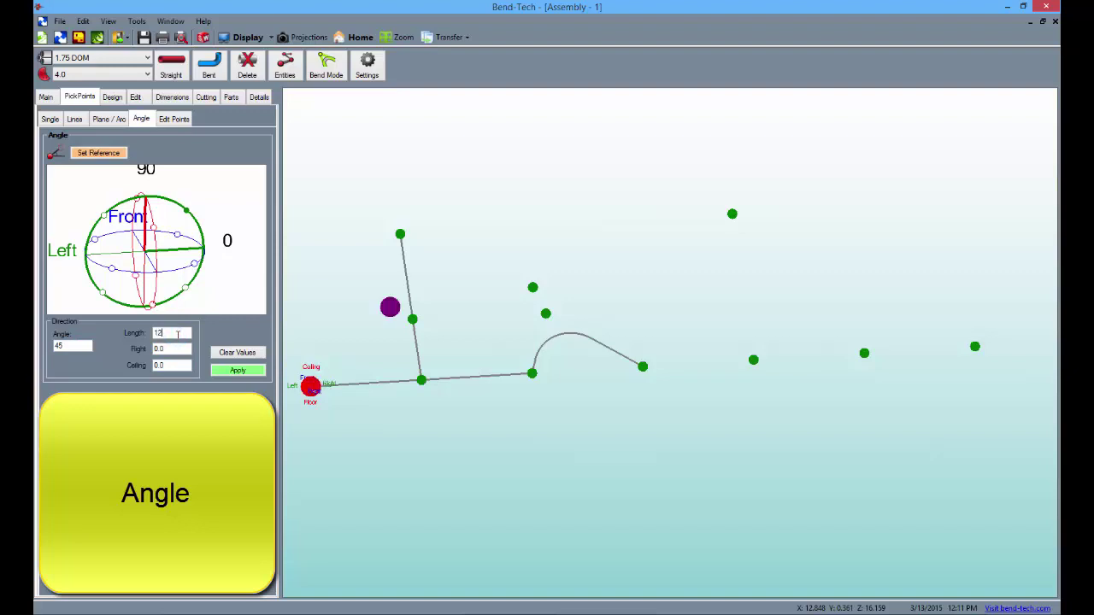
- Try the back-right and right-floor directions for the angle pick point
left_click(196, 268)
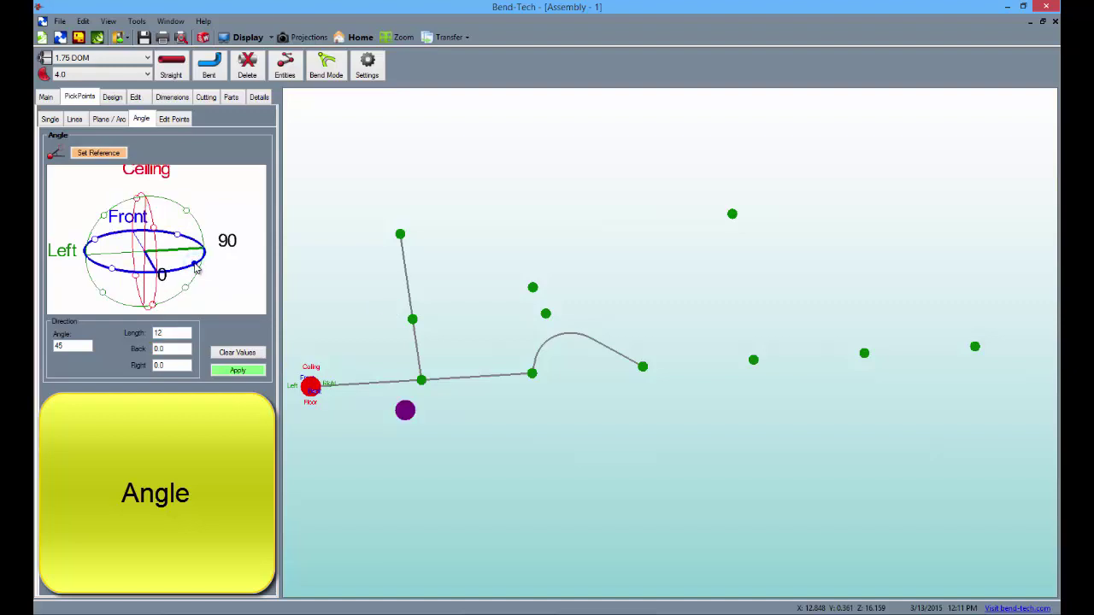
left_click(183, 290)
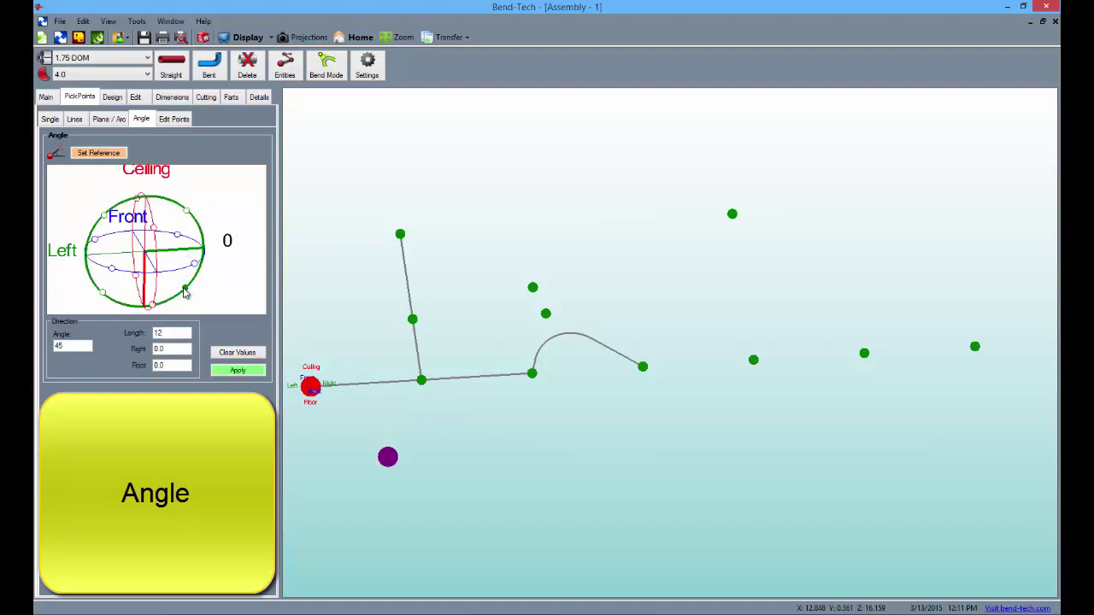
middle_click_drag(301, 386, 365, 318)
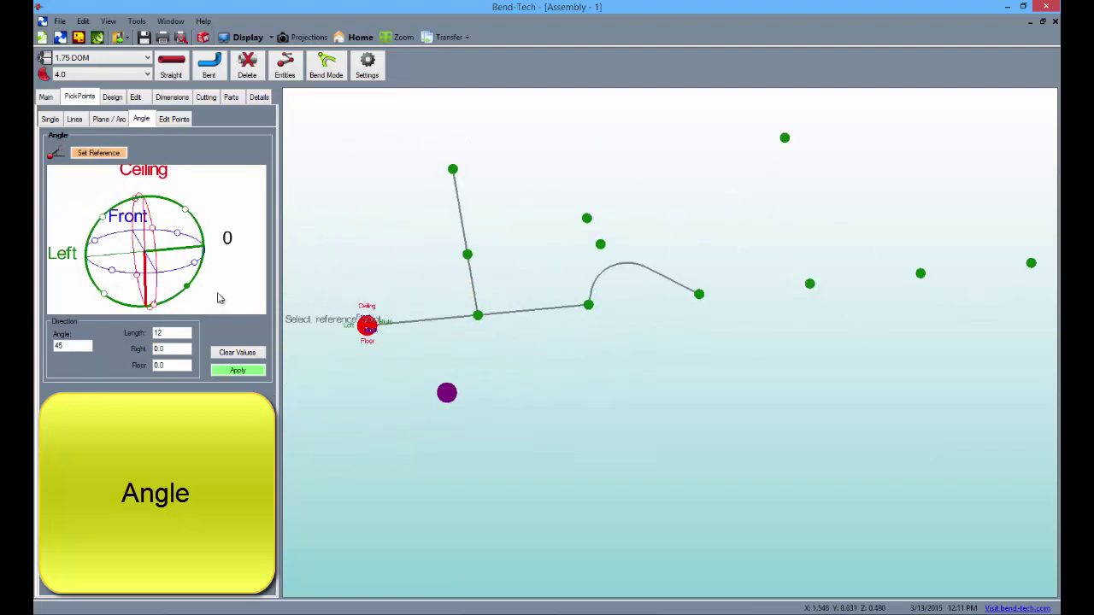
- Choose the back-floor direction, create the angle pick point from the origin, and clear the entered values
left_click(157, 309)
middle_click_drag(369, 339, 514, 349)
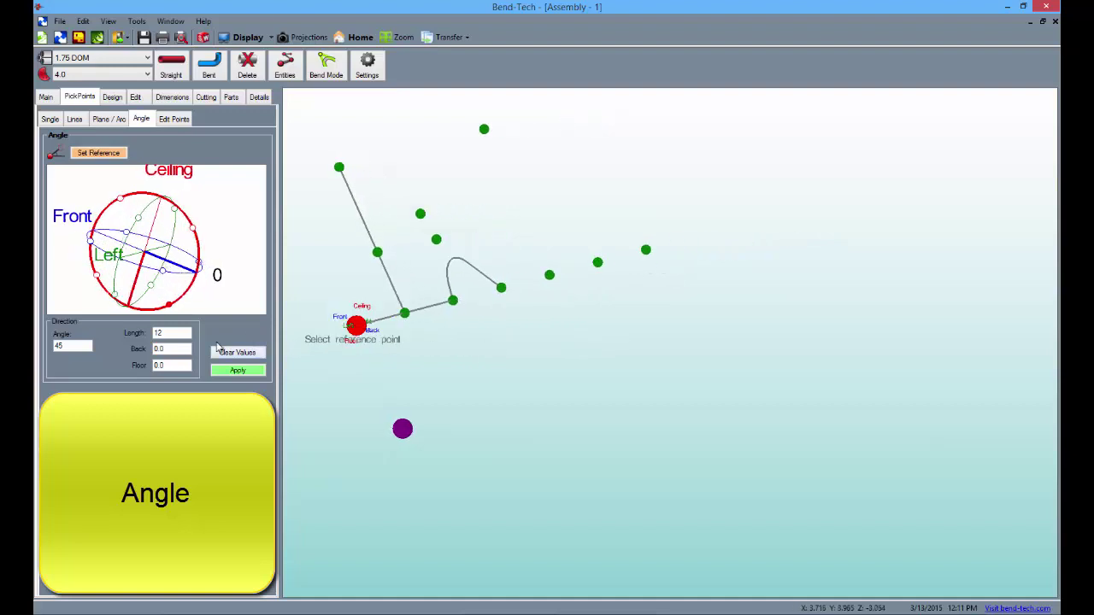
left_click(239, 372)
middle_click_drag(391, 384, 350, 379)
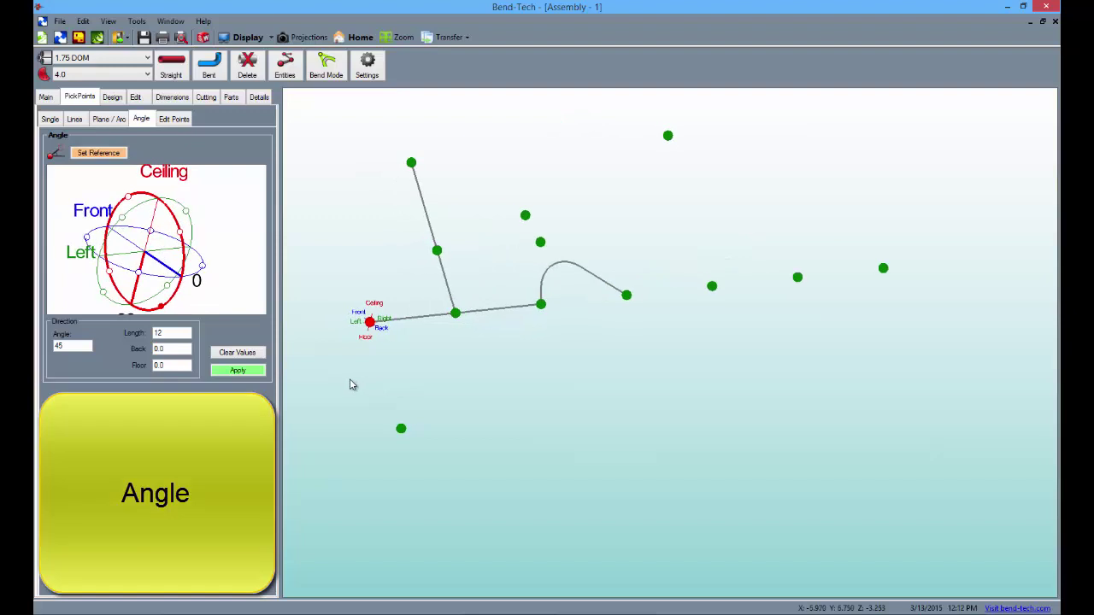
middle_click_drag(388, 342, 341, 345)
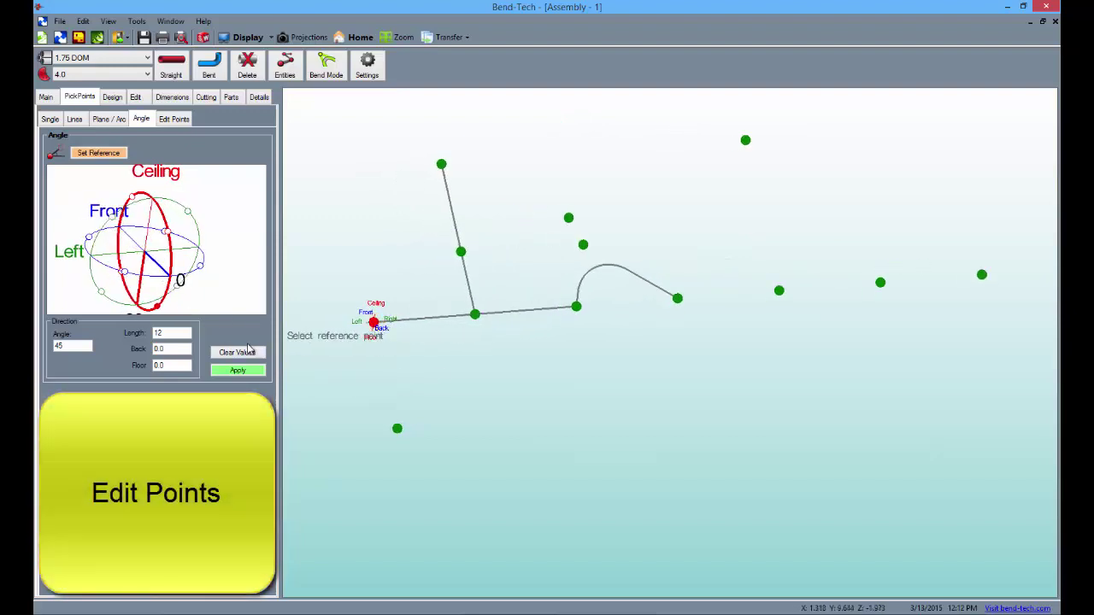
left_click(247, 355)
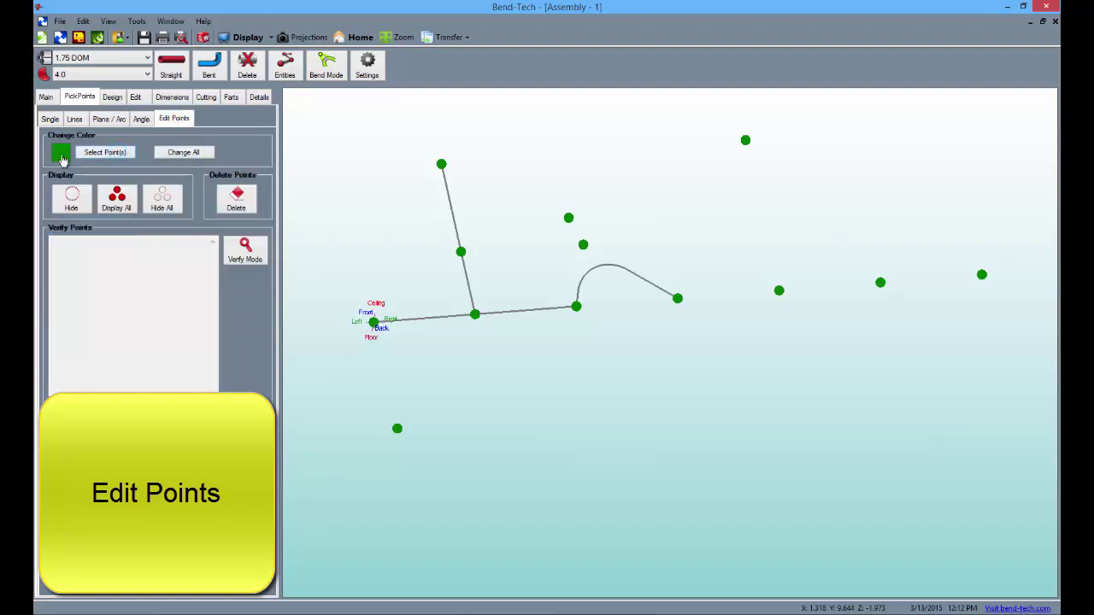
- Change the color of the origin and the six pick points along the line to olive
left_click(374, 328)
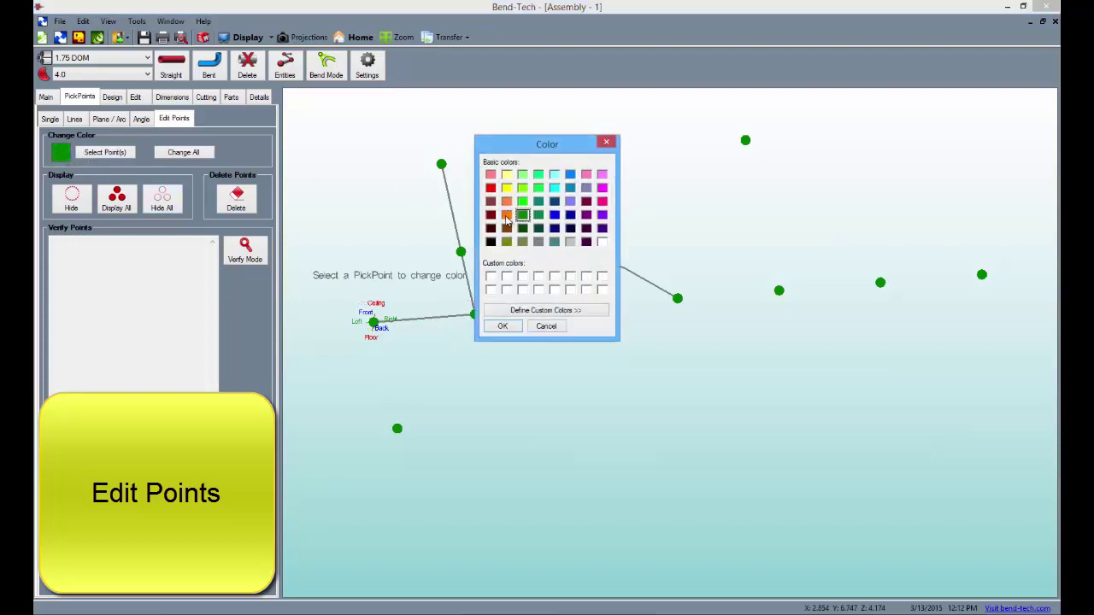
left_click(505, 326)
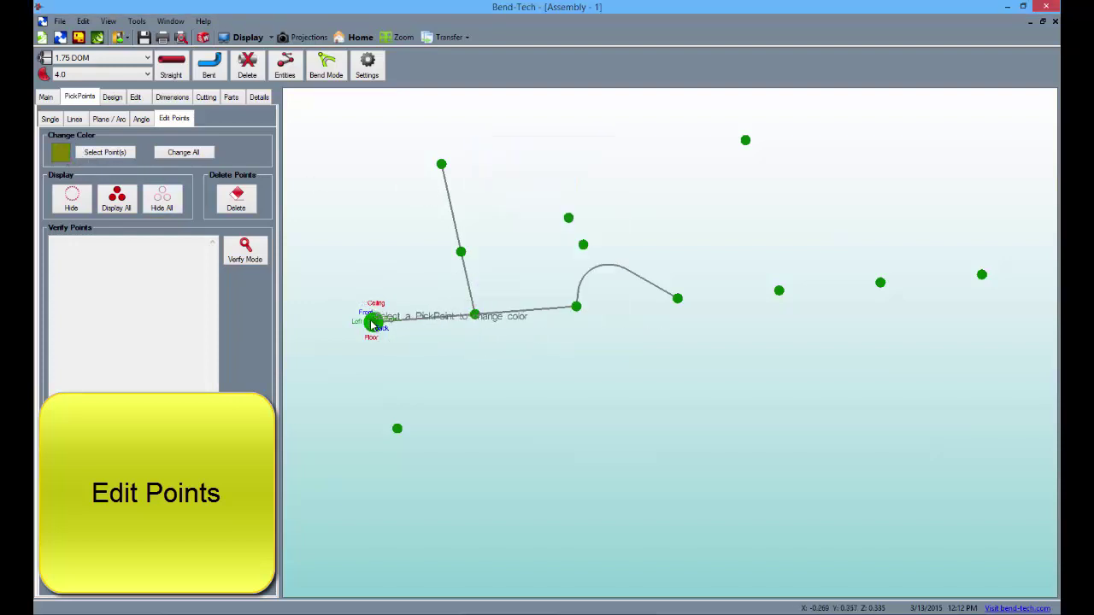
left_click(476, 316)
left_click(578, 307)
left_click(679, 300)
left_click(778, 290)
left_click(880, 283)
left_click(982, 274)
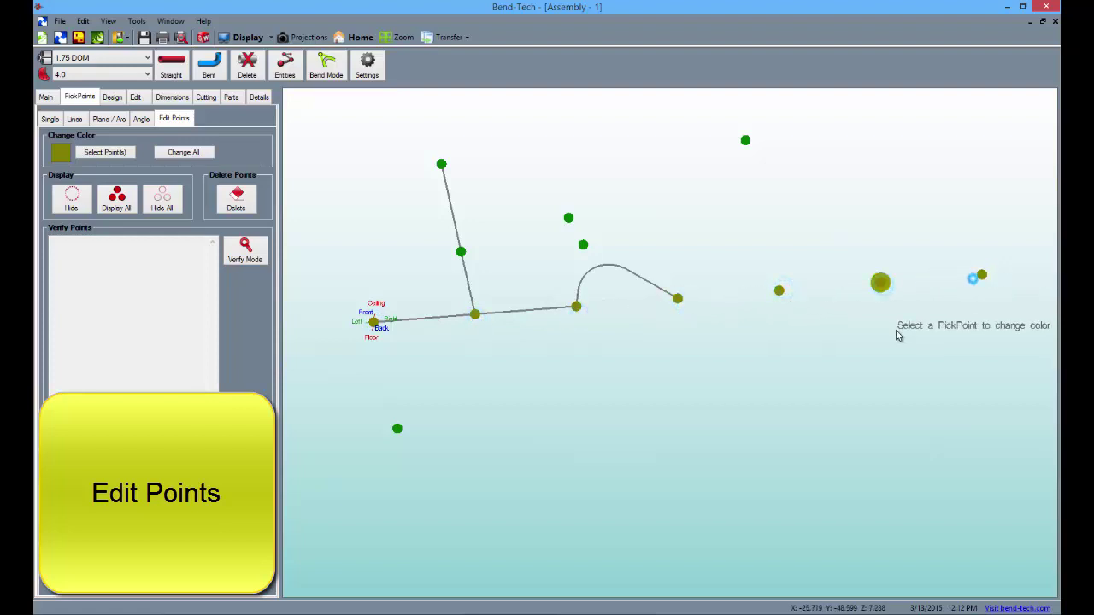
middle_click_drag(880, 347, 817, 408)
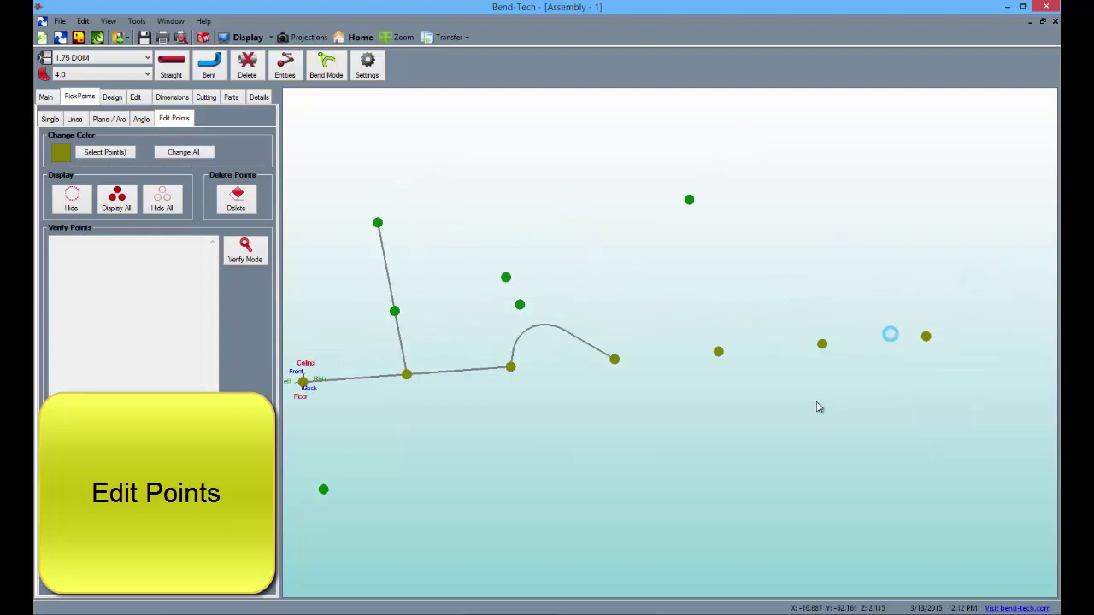
- Hide all pick points and display them all again
left_click(162, 199)
left_click(590, 355)
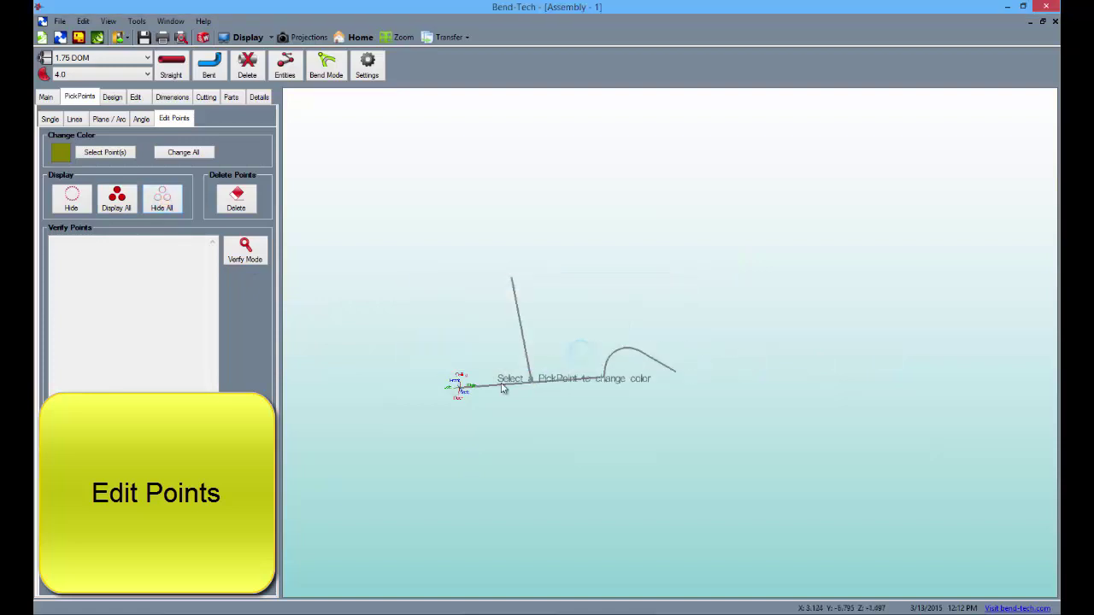
left_click(116, 199)
left_click(586, 357)
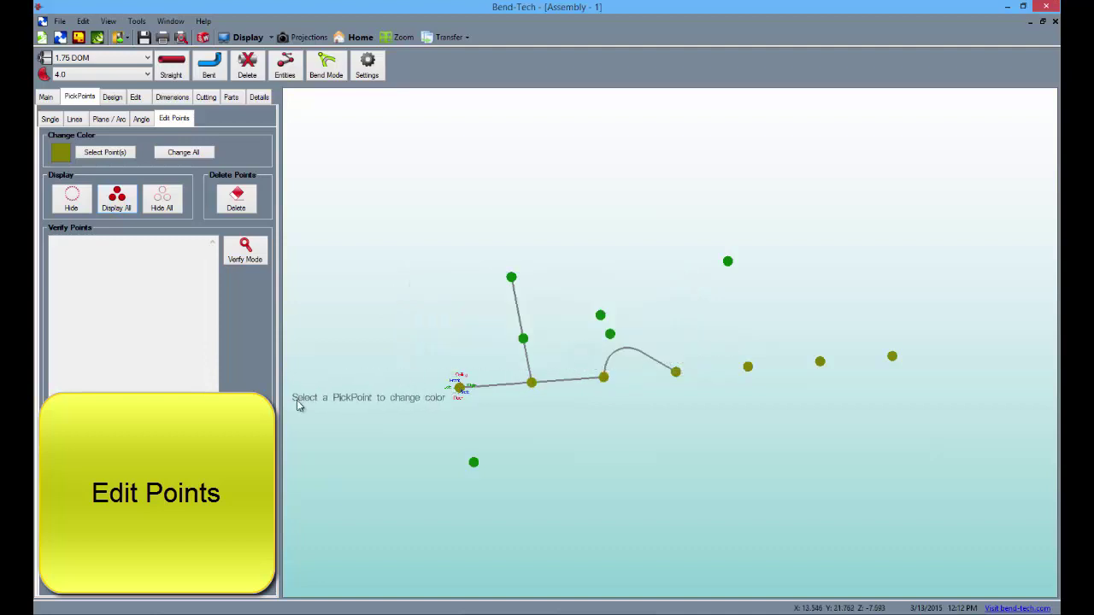
- Delete the six remaining green pick points, keeping the olive ones along the line
left_click(236, 198)
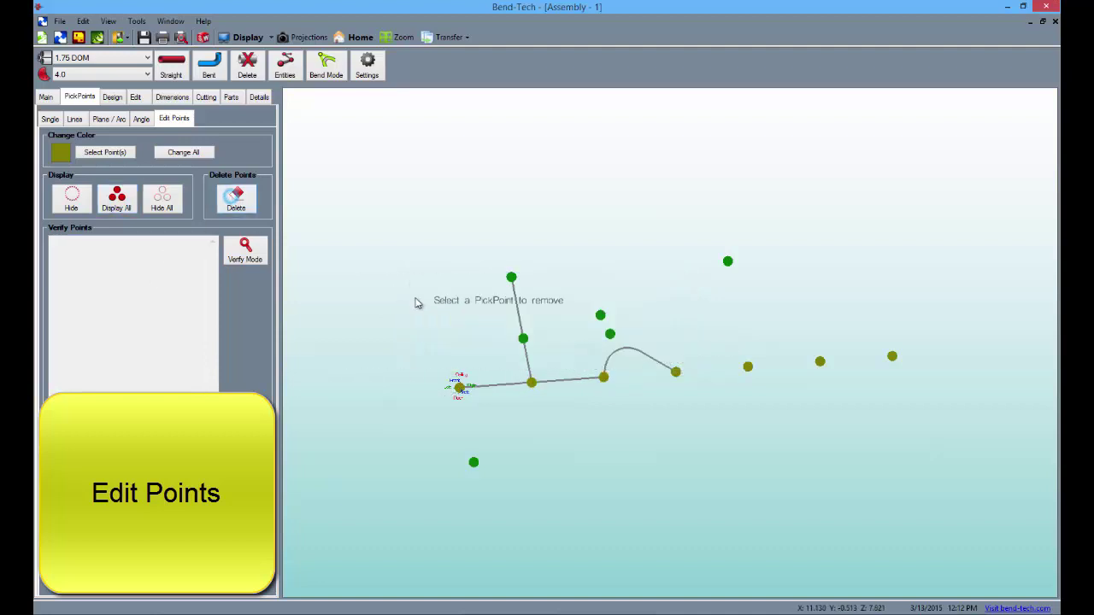
left_click(523, 339)
left_click(511, 277)
left_click(598, 313)
left_click(608, 331)
left_click(727, 262)
left_click(474, 462)
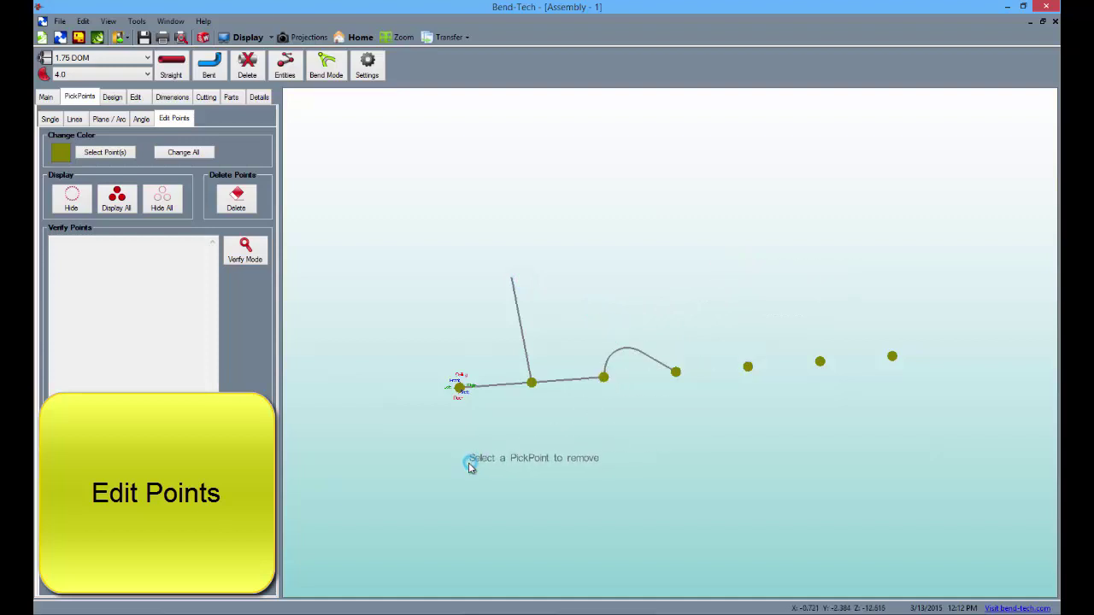
- Delete the two straight parts and the bent part from the assembly
left_click(247, 69)
left_click(495, 382)
left_click(523, 346)
left_click(609, 359)
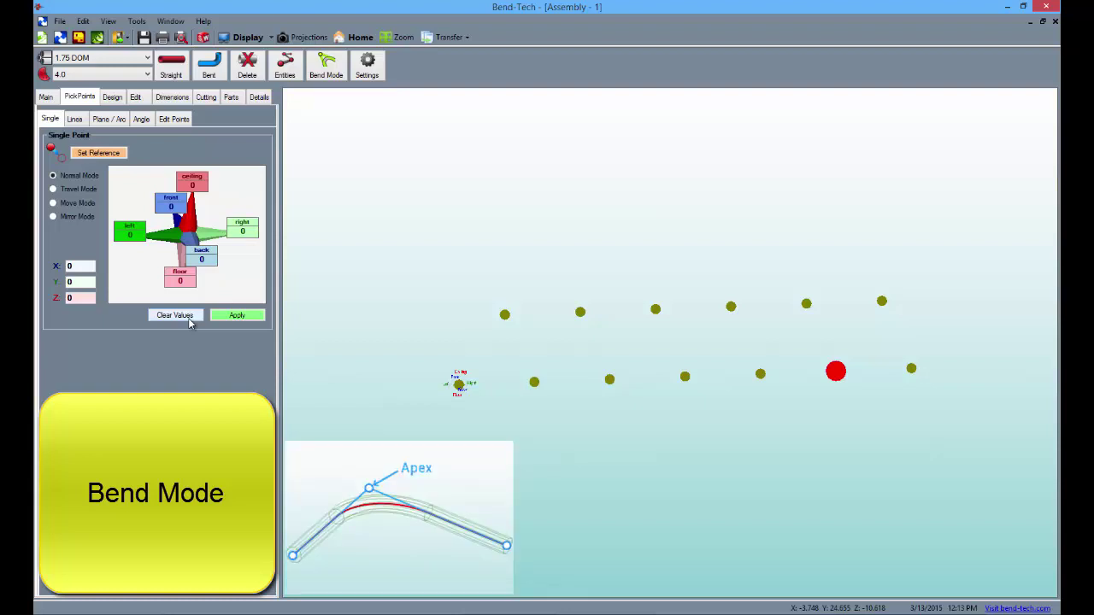
- Create a one-bend part in the default Apex mode from the origin through the first upper point to the second lower point
left_click(208, 75)
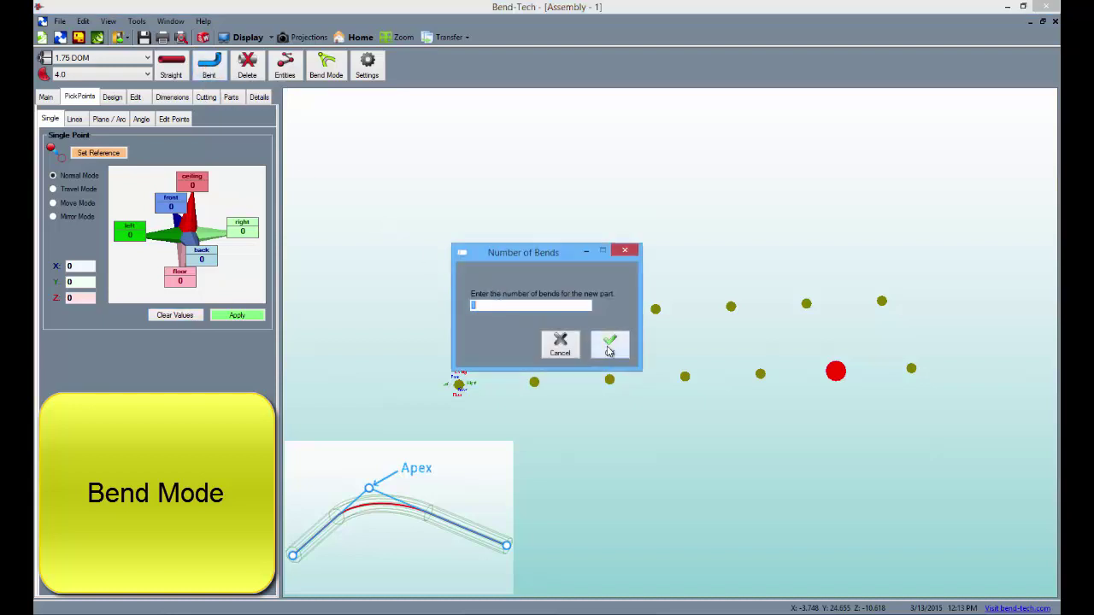
left_click(610, 345)
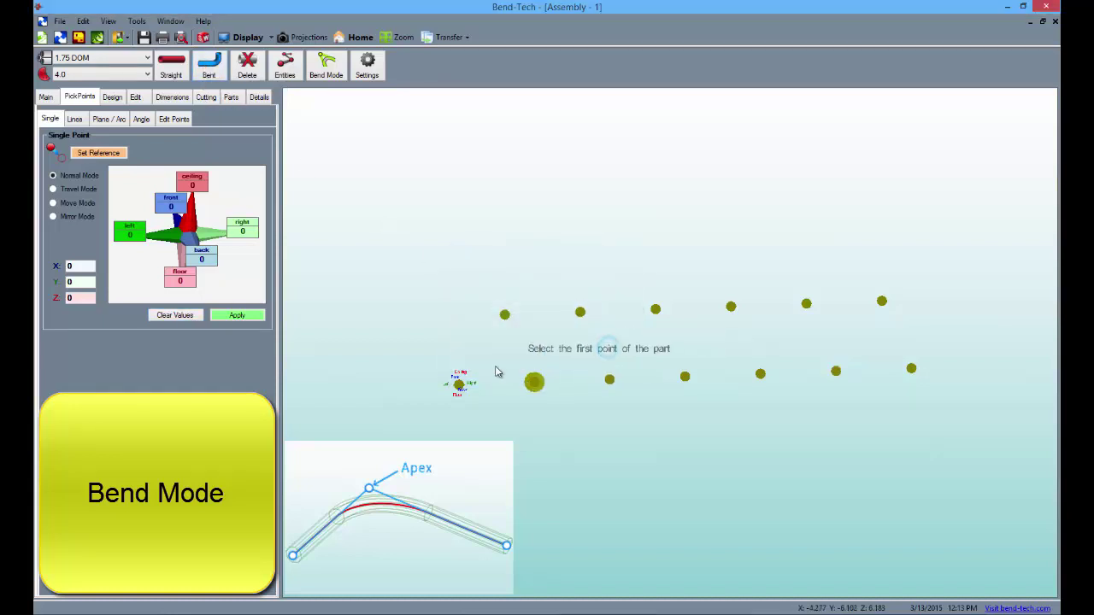
left_click(459, 385)
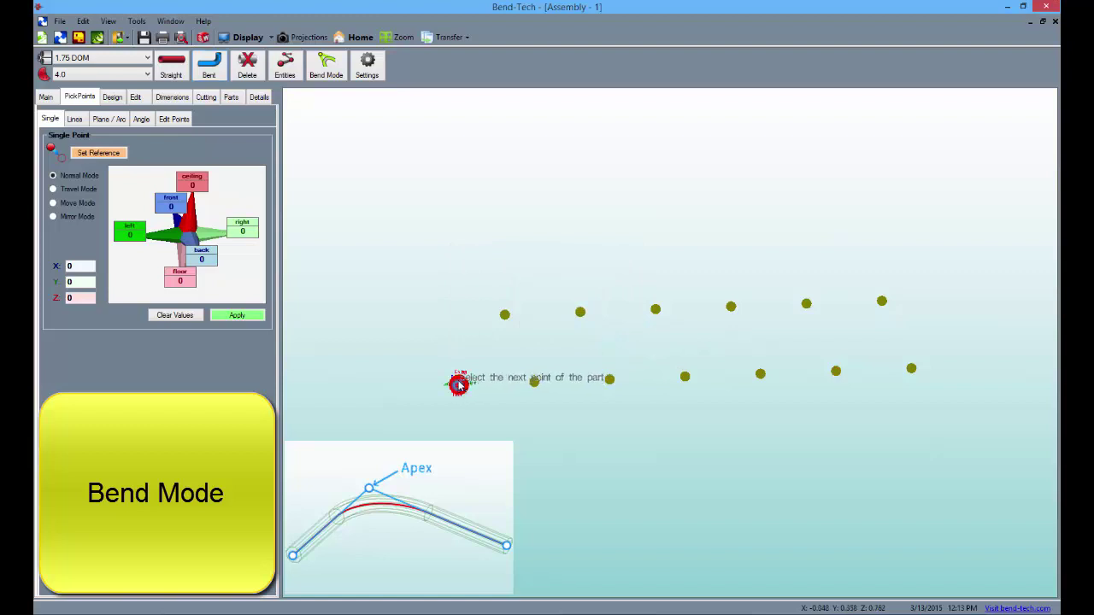
left_click(503, 316)
left_click(534, 382)
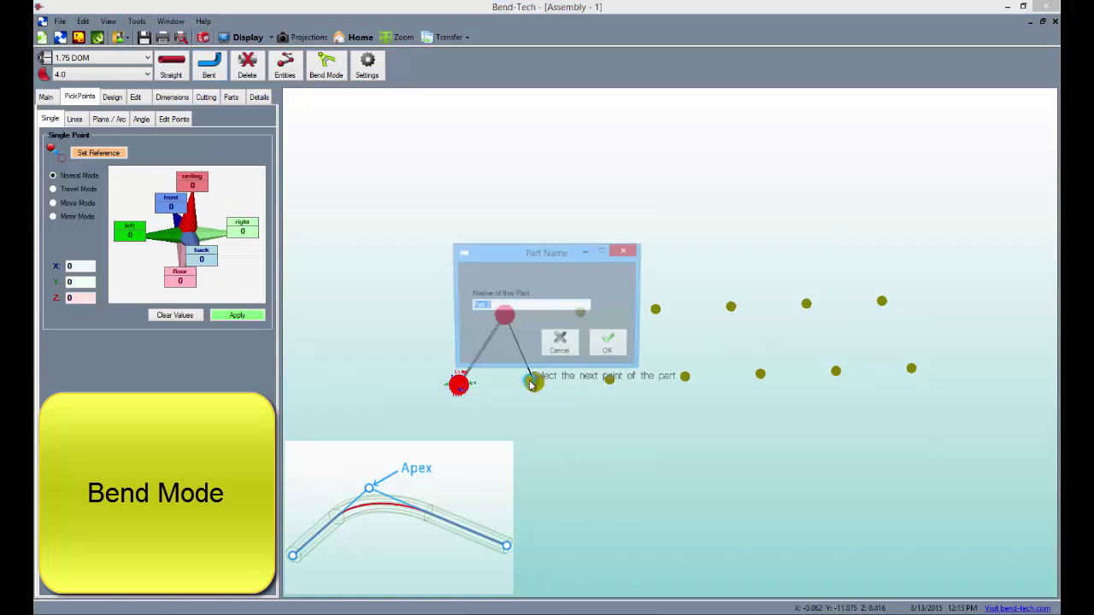
left_click(610, 345)
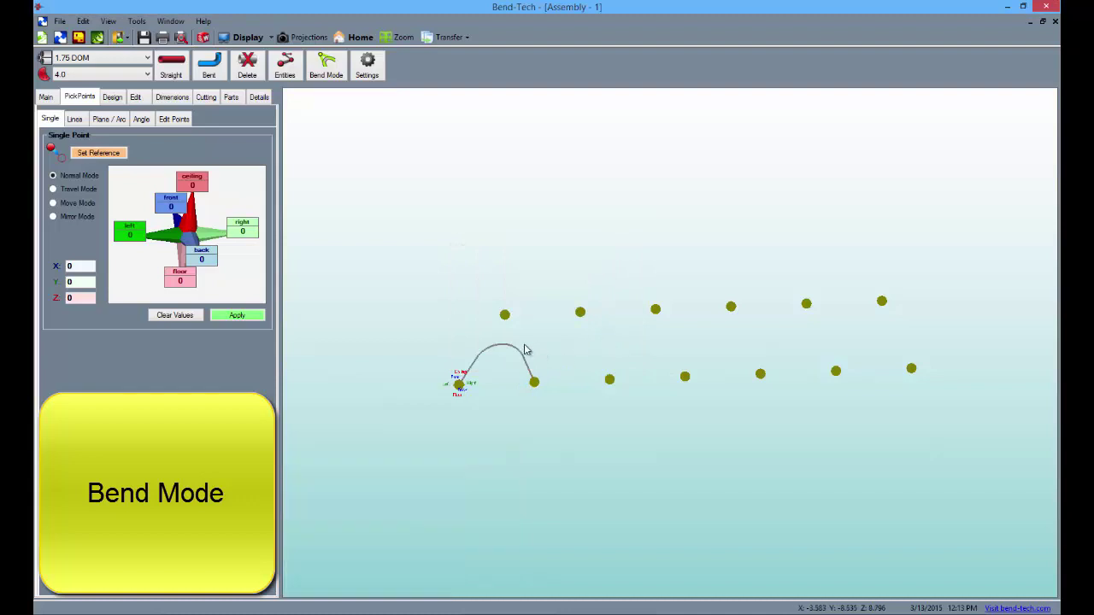
- Create a one-bend part from the second lower point through the second upper point to the third lower point using Tangent (Start) bend mode
scroll(477, 381, "up", 1)
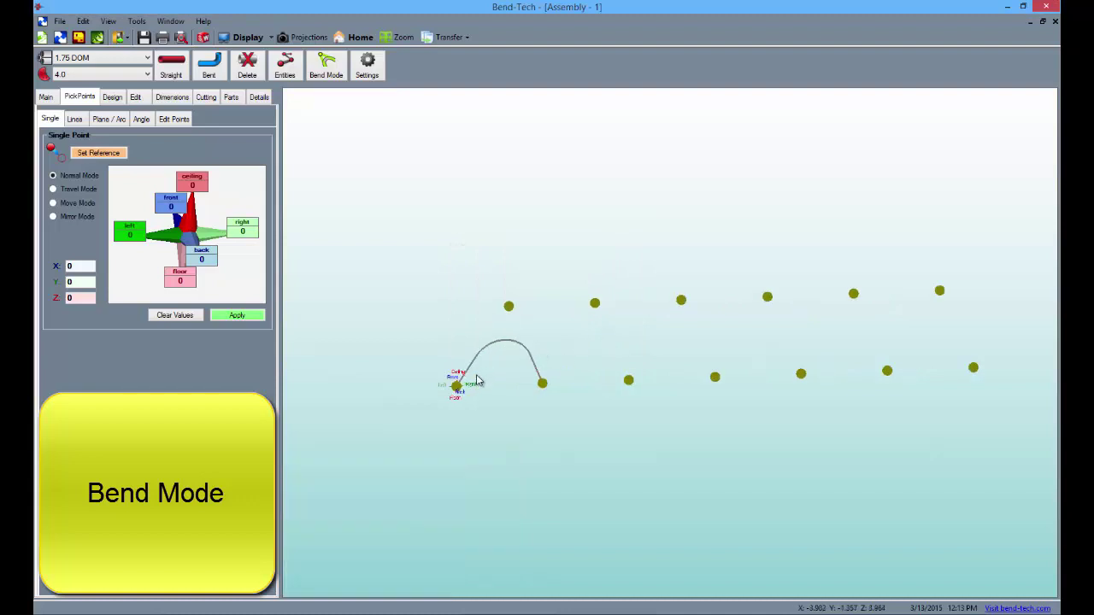
middle_click_drag(498, 389, 545, 371)
middle_click_drag(604, 342, 543, 319)
left_click(210, 70)
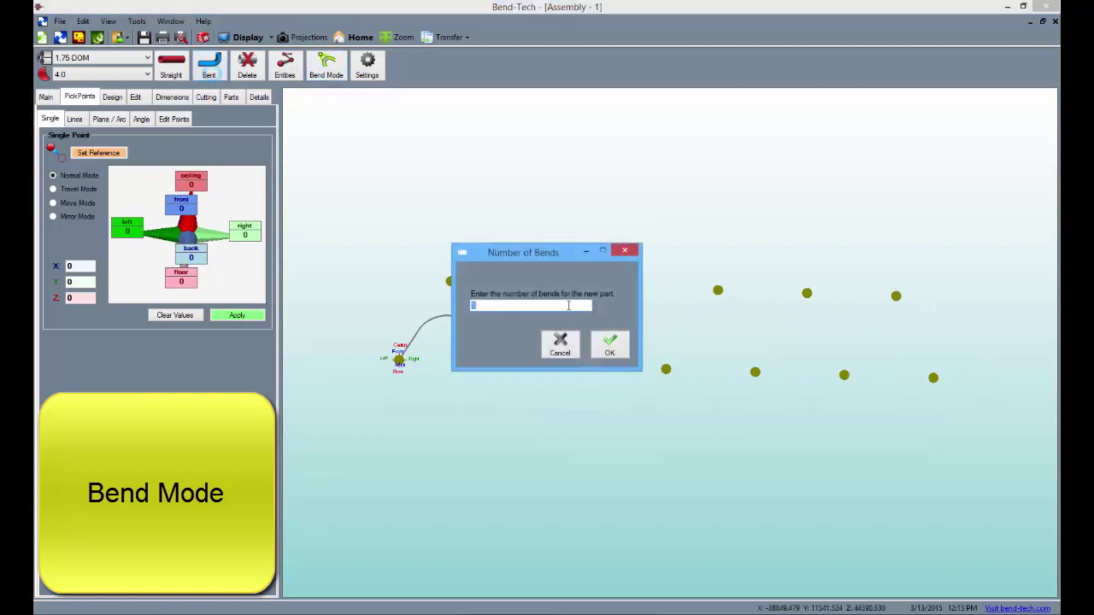
left_click(607, 345)
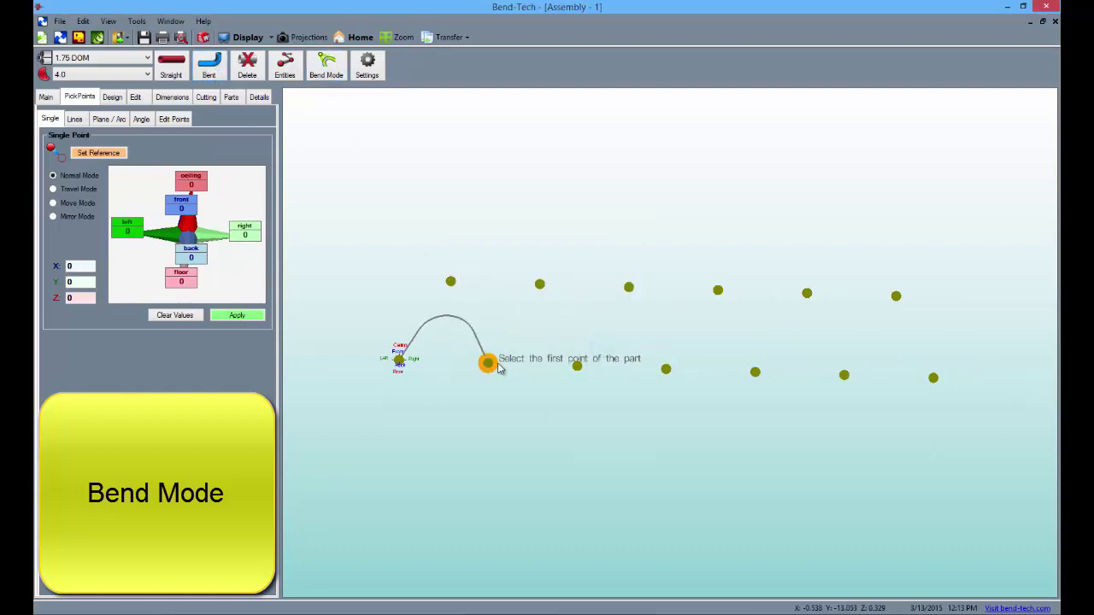
left_click(324, 73)
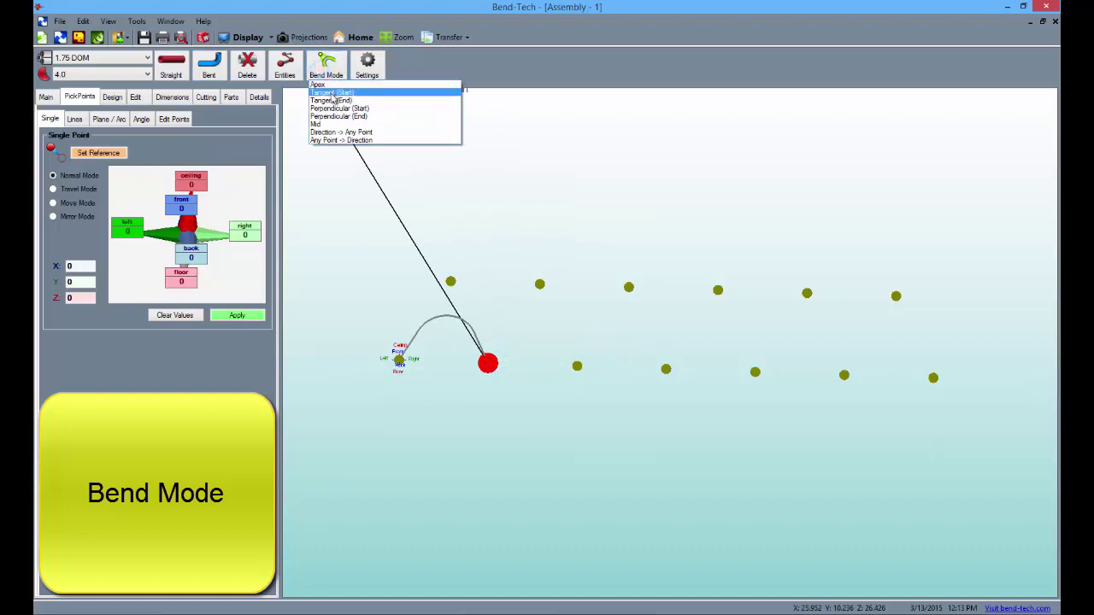
left_click(331, 93)
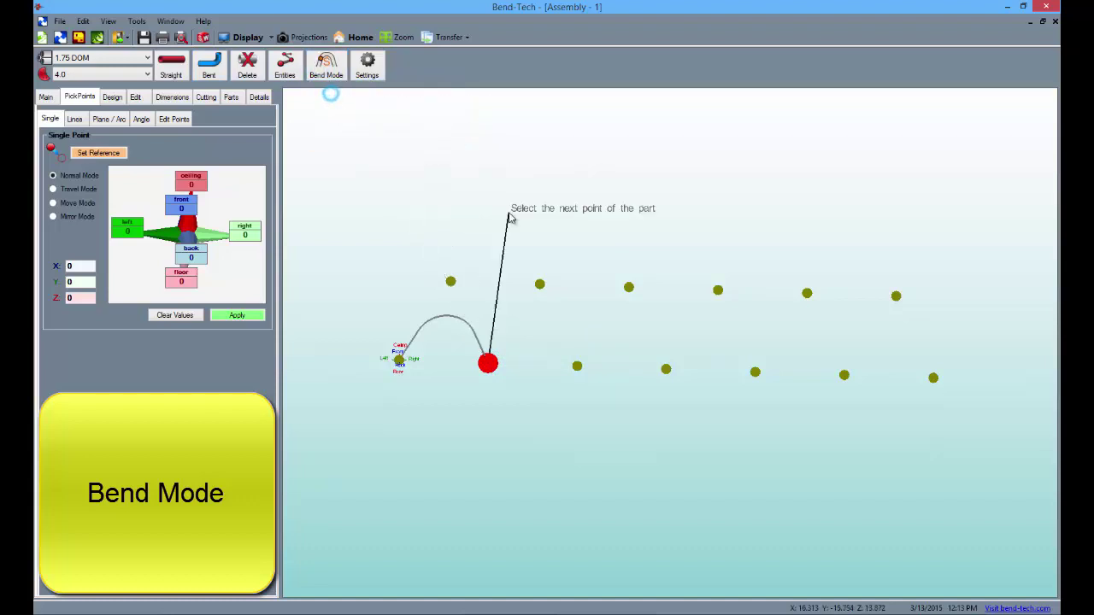
left_click(539, 285)
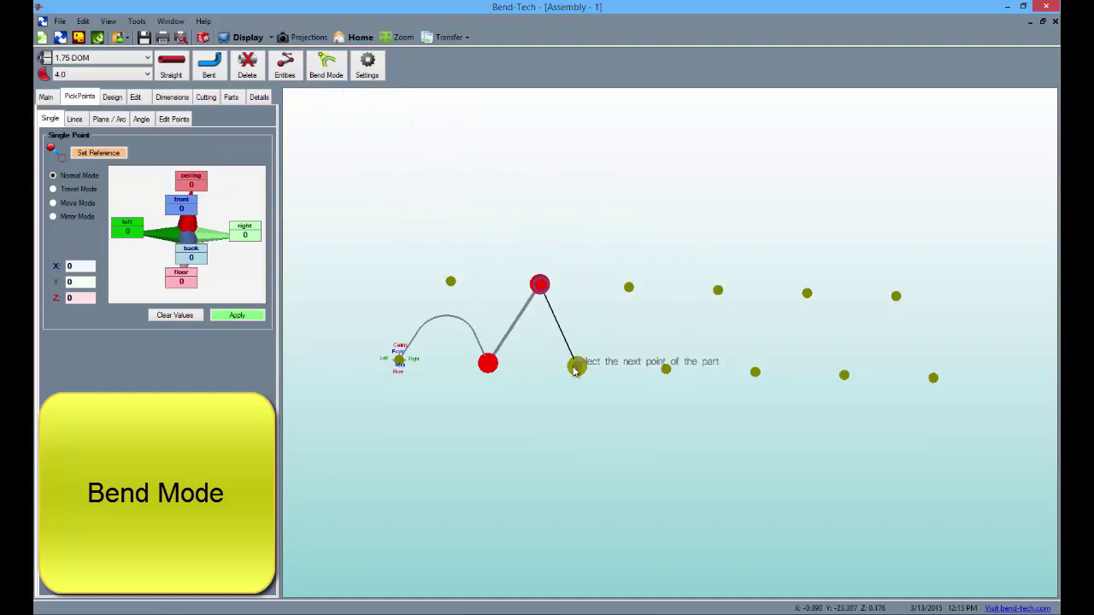
left_click(577, 366)
left_click(611, 346)
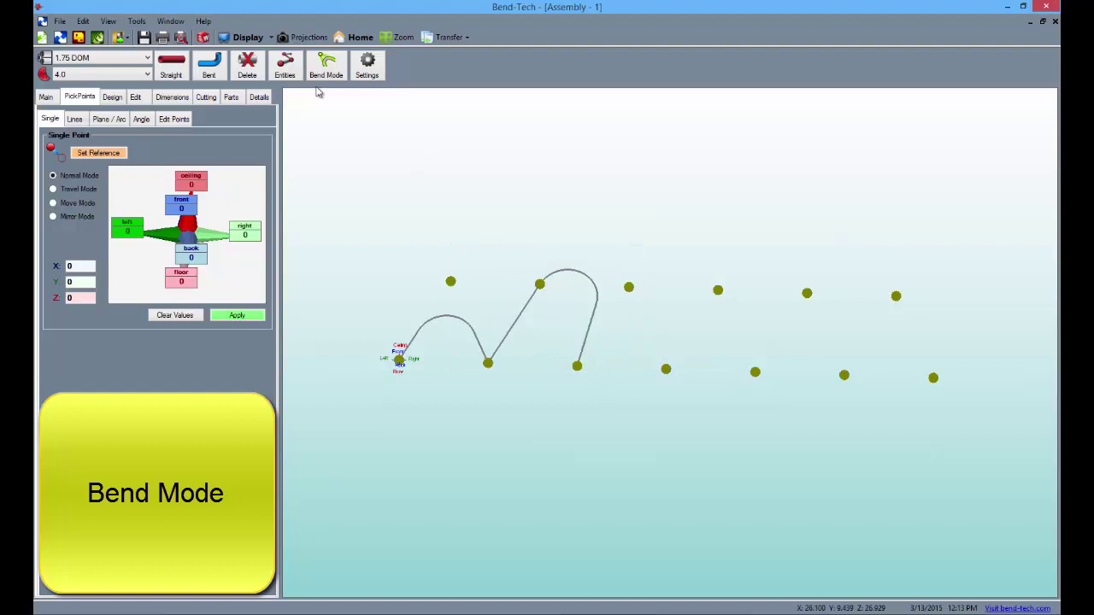
- Create a one-bend part from the third lower point through the third upper point to the fourth lower point using Tangent (End) bend mode
left_click(208, 64)
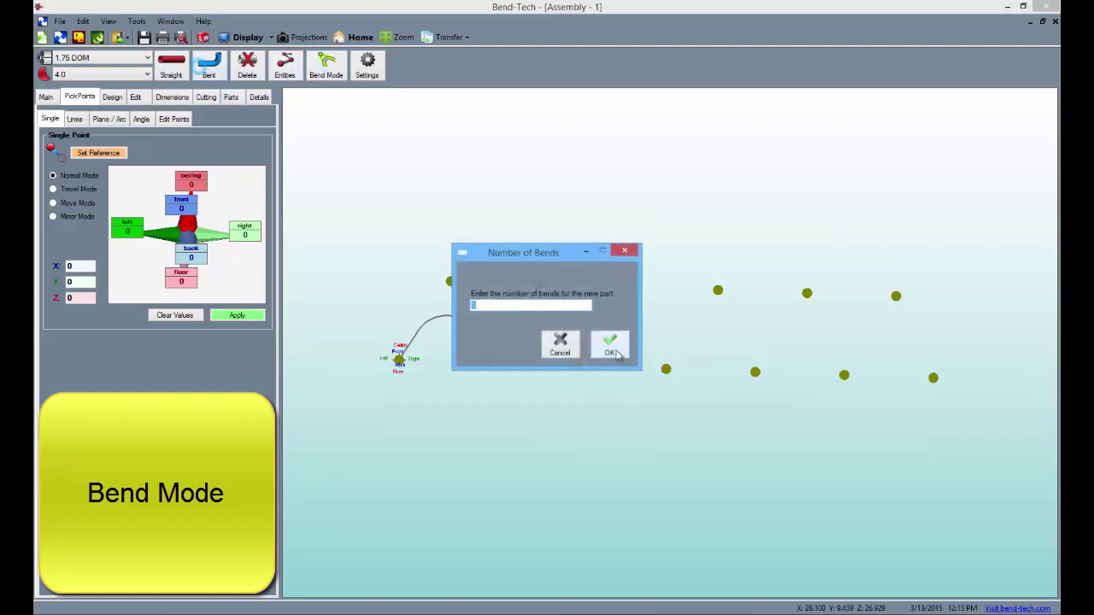
left_click(610, 342)
left_click(577, 366)
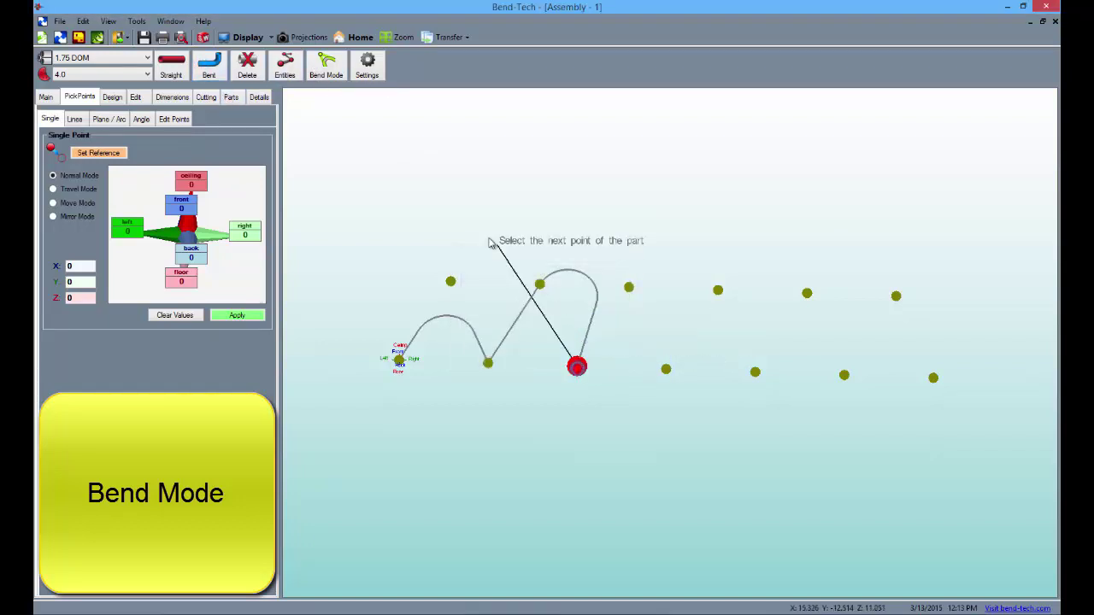
left_click(325, 64)
left_click(399, 101)
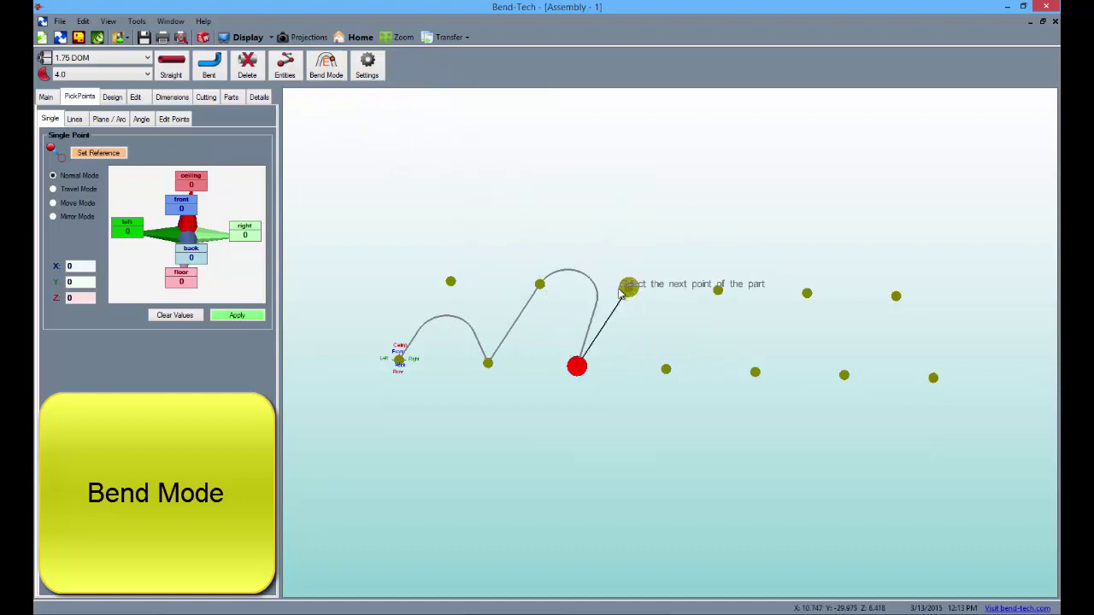
left_click(628, 286)
left_click(665, 371)
left_click(609, 344)
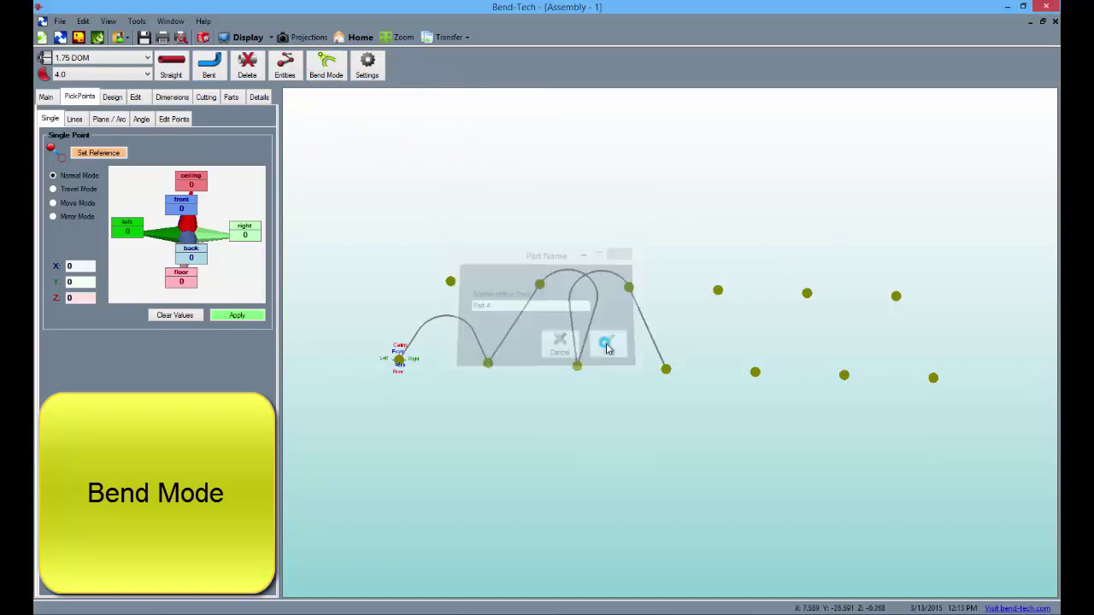
- Create a one-bend part from the fourth lower point through the fourth upper point to the fifth lower point using Perpendicular (Start) bend mode
left_click(211, 66)
left_click(627, 351)
left_click(666, 369)
left_click(338, 75)
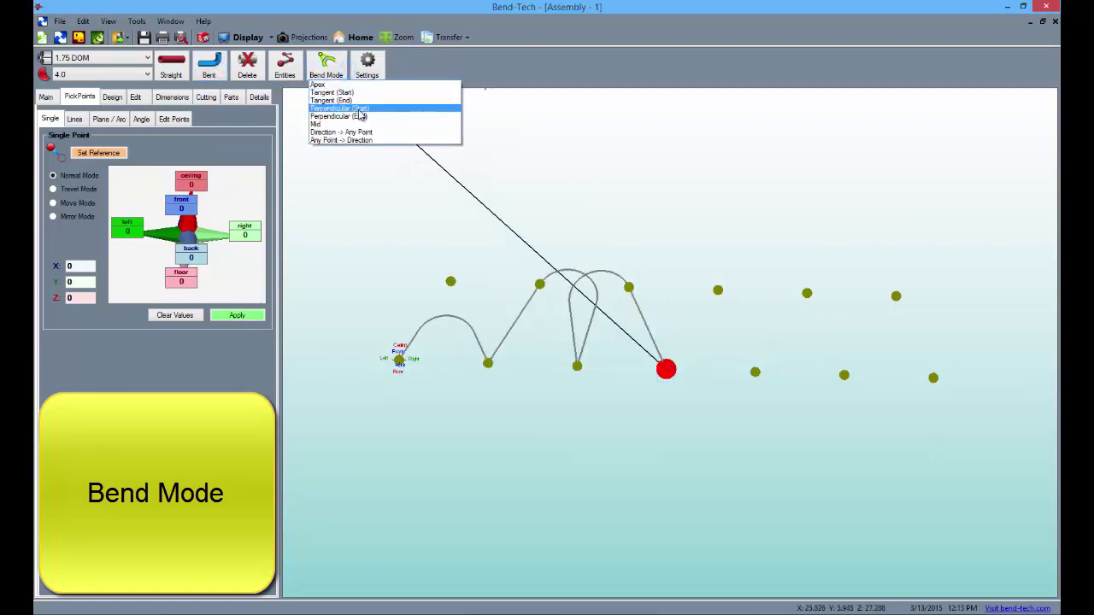
left_click(356, 108)
left_click(718, 290)
left_click(755, 372)
left_click(611, 347)
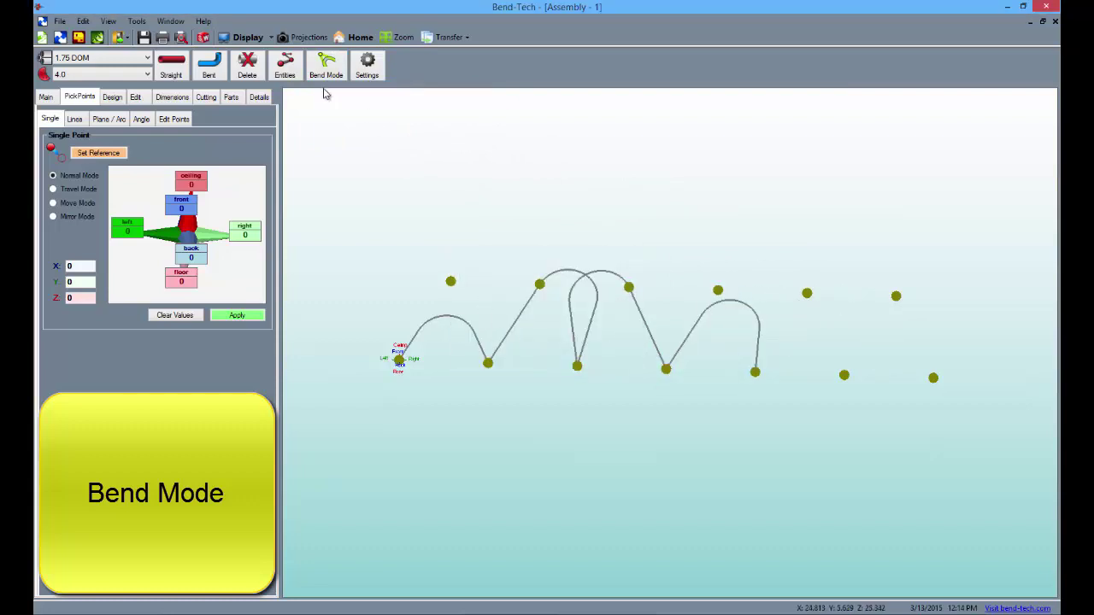
- Create a one-bend part from the fifth lower point through the fifth upper point to the sixth lower point using Perpendicular (End) bend mode
left_click(209, 68)
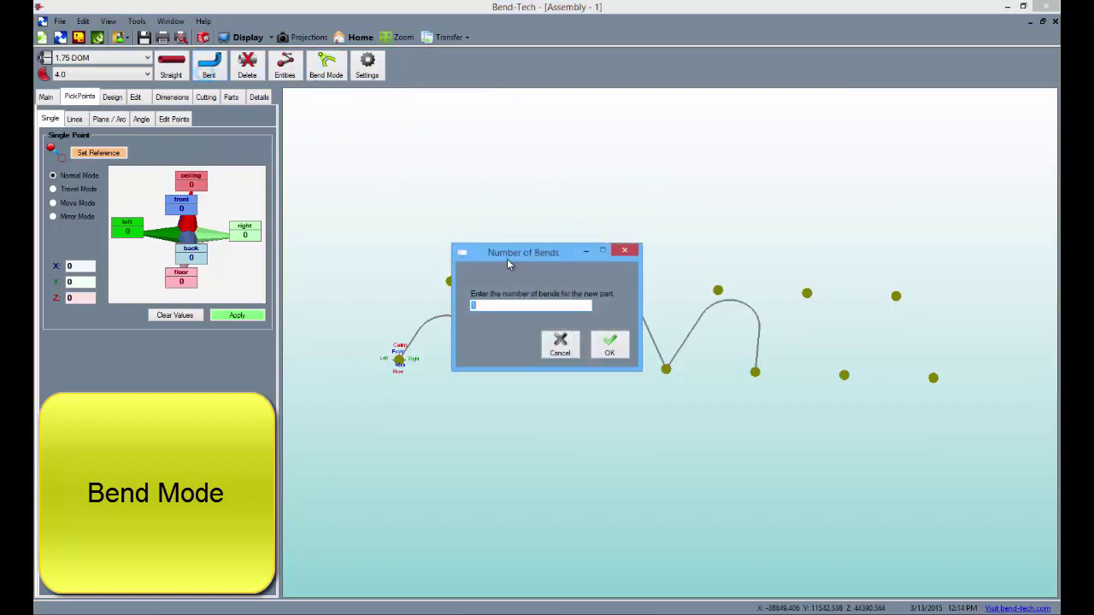
left_click(596, 346)
left_click(754, 372)
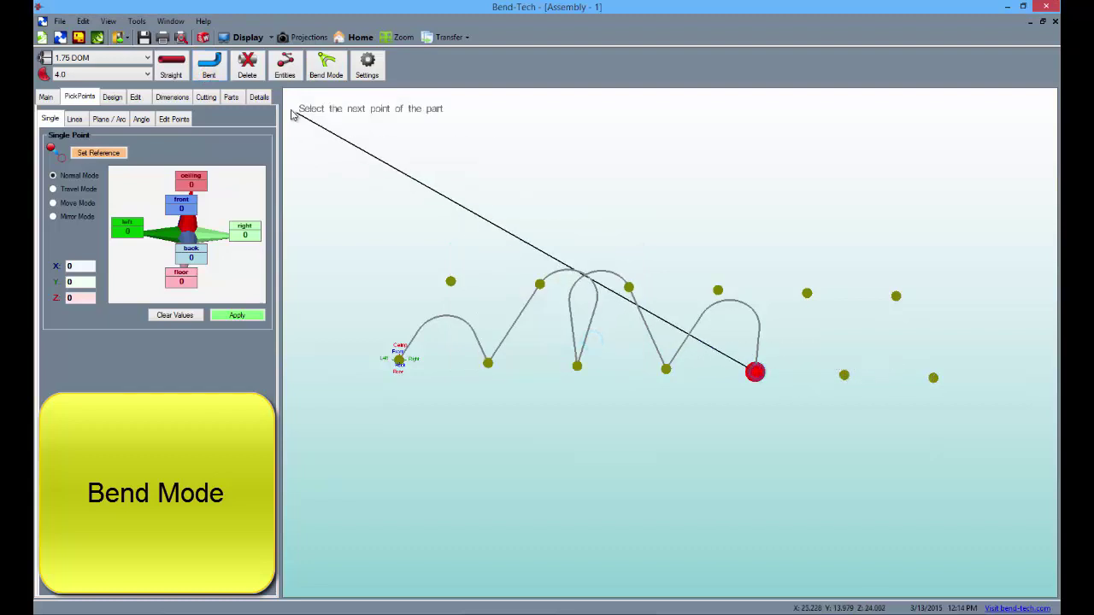
left_click(338, 74)
left_click(354, 117)
left_click(807, 294)
left_click(845, 375)
left_click(611, 346)
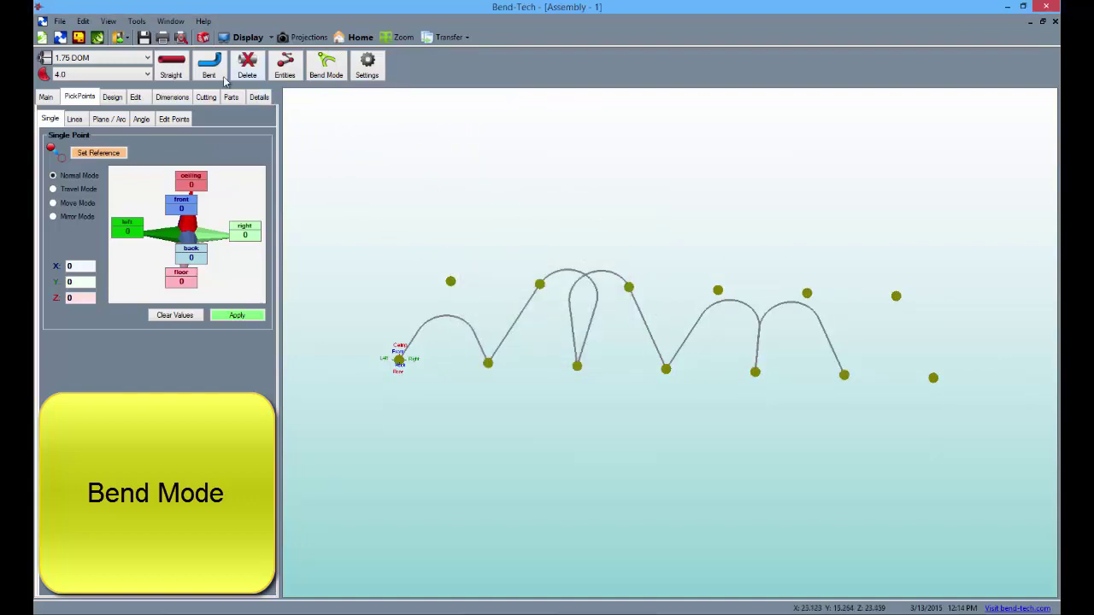
- Create a one-bend part from the sixth lower point through the sixth upper point to the last lower point using Mid bend mode
left_click(220, 76)
left_click(623, 353)
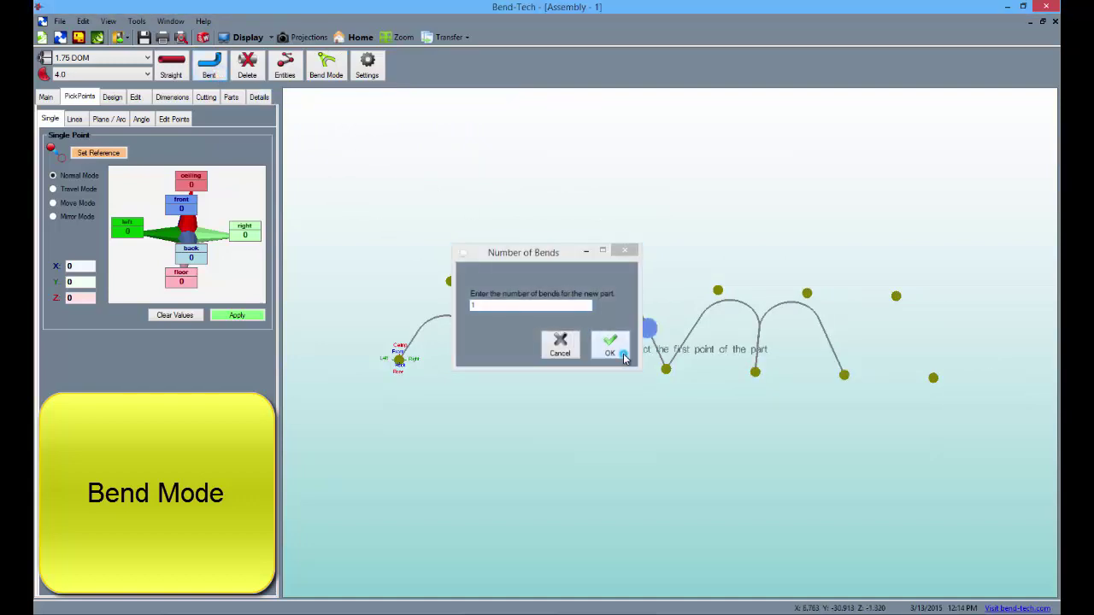
left_click(845, 376)
left_click(328, 75)
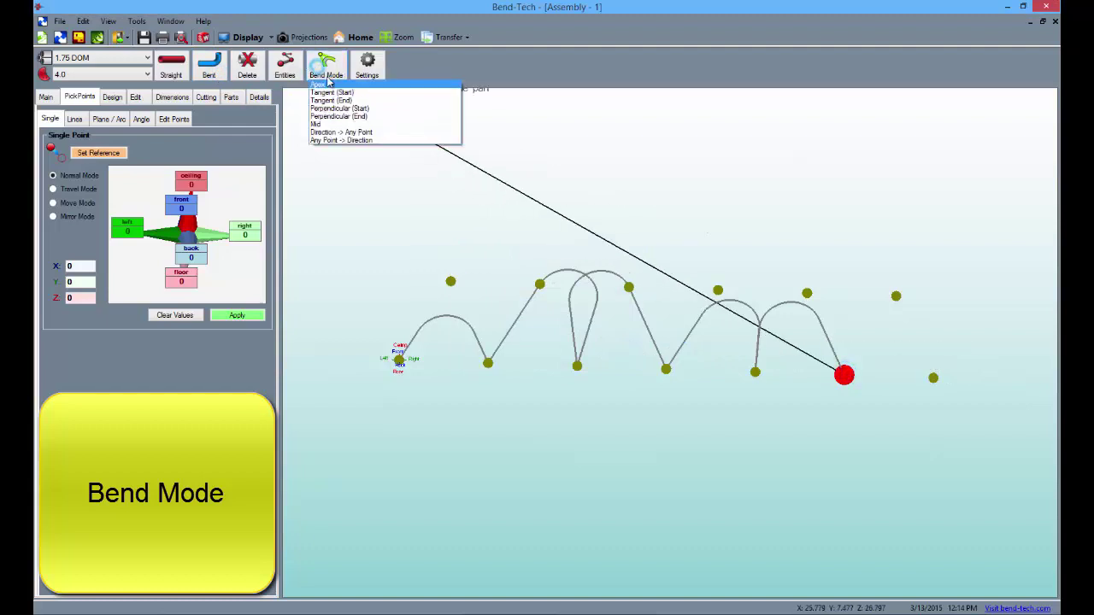
left_click(340, 125)
left_click(899, 296)
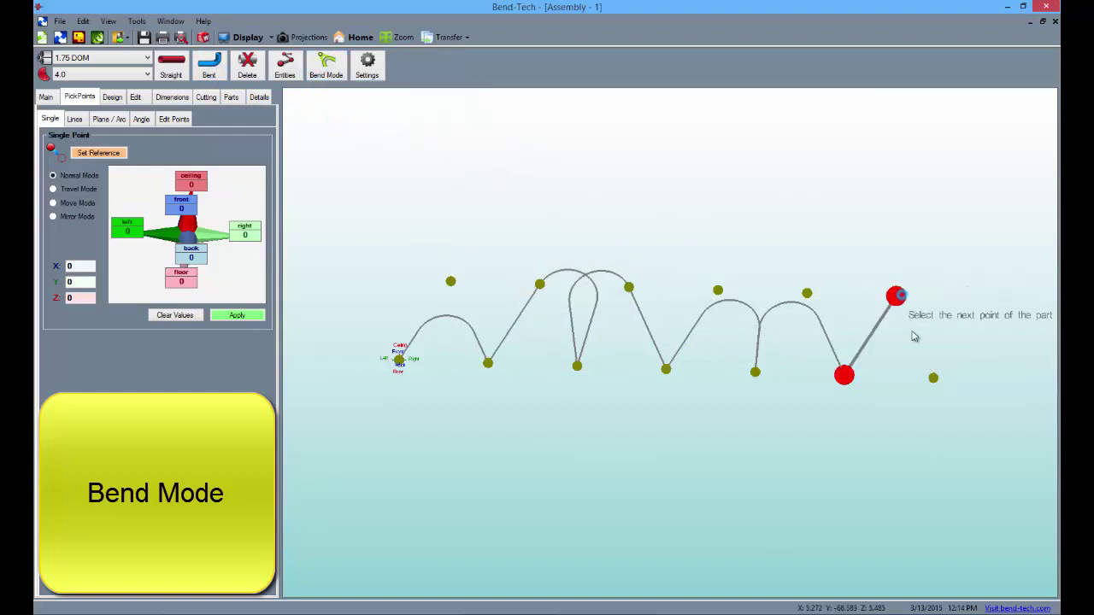
left_click(932, 377)
left_click(610, 345)
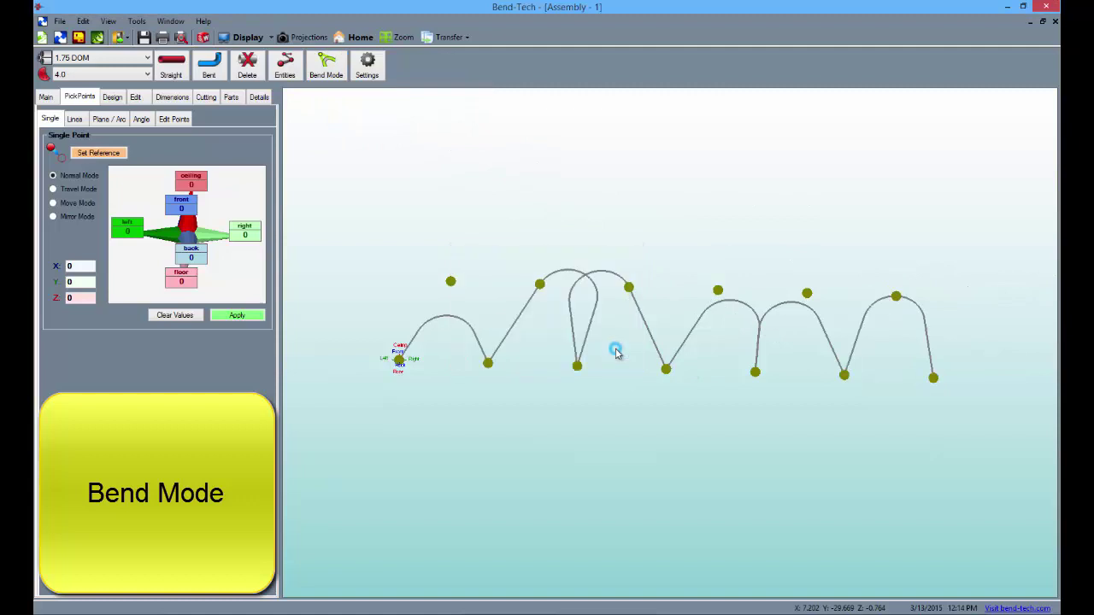
- Move the first bent part by the midpoint of its bend onto the first upper pick point
middle_click_drag(867, 366, 813, 356)
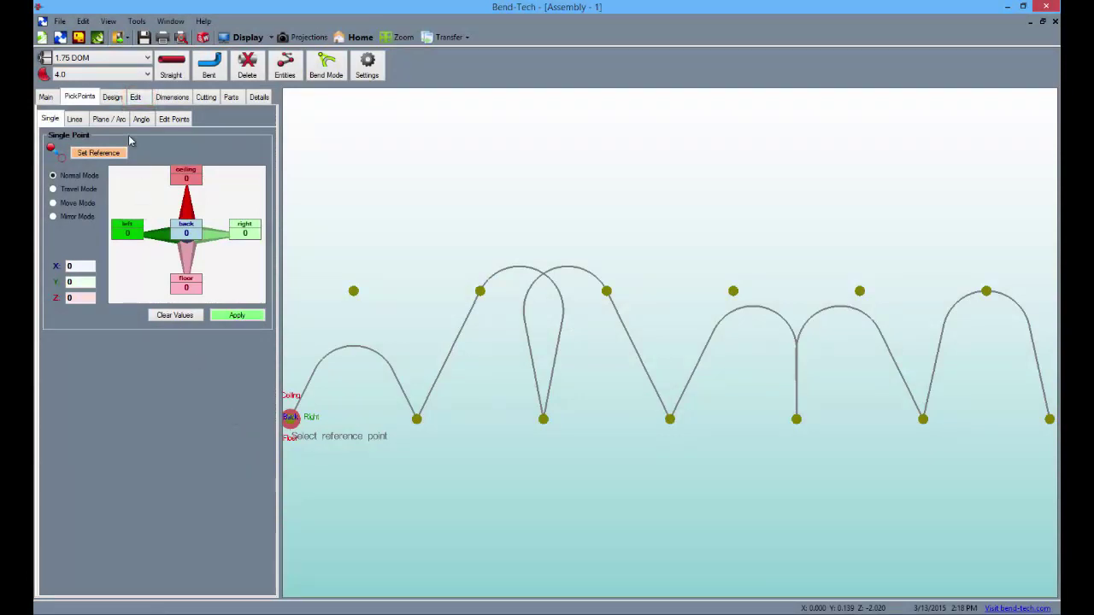
left_click(136, 98)
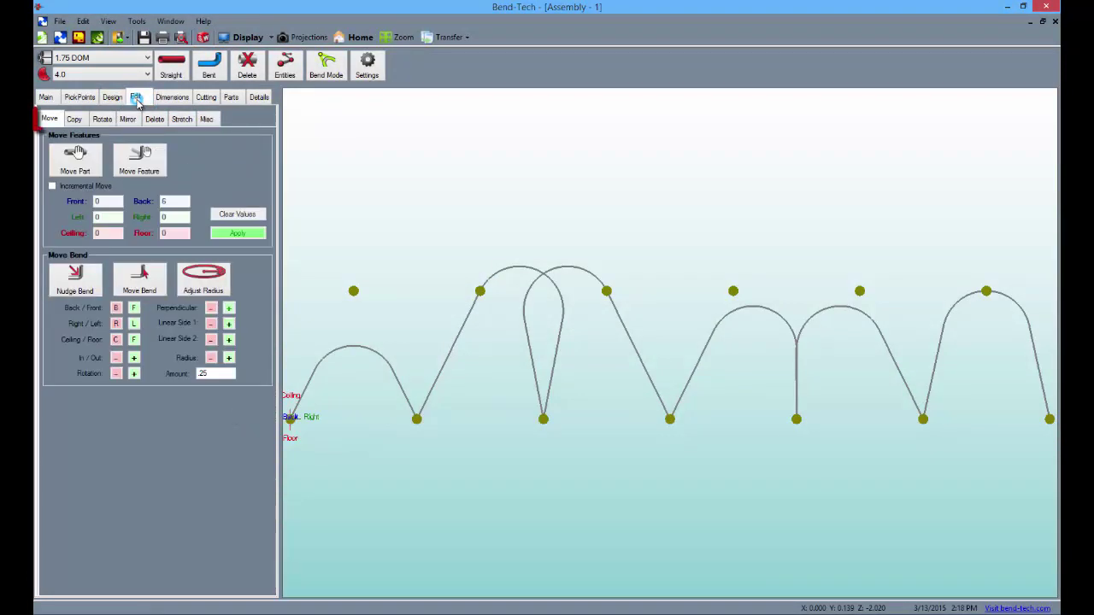
left_click(75, 163)
left_click(362, 351)
left_click(354, 346)
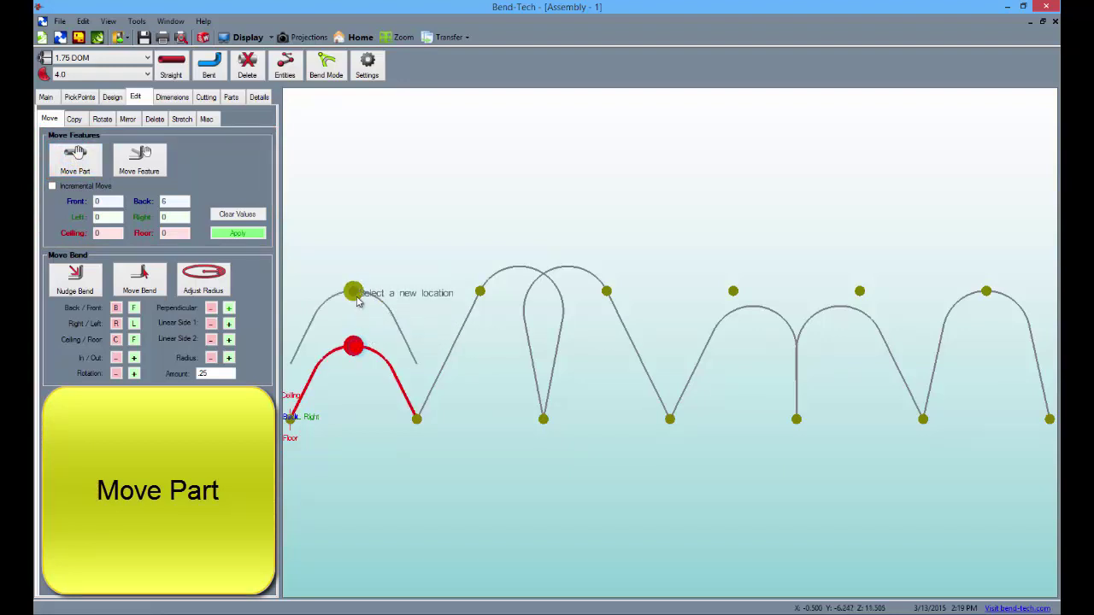
left_click(358, 300)
- Move the first bent part back by its starting end onto the origin
left_click(358, 299)
left_click(293, 362)
left_click(291, 419)
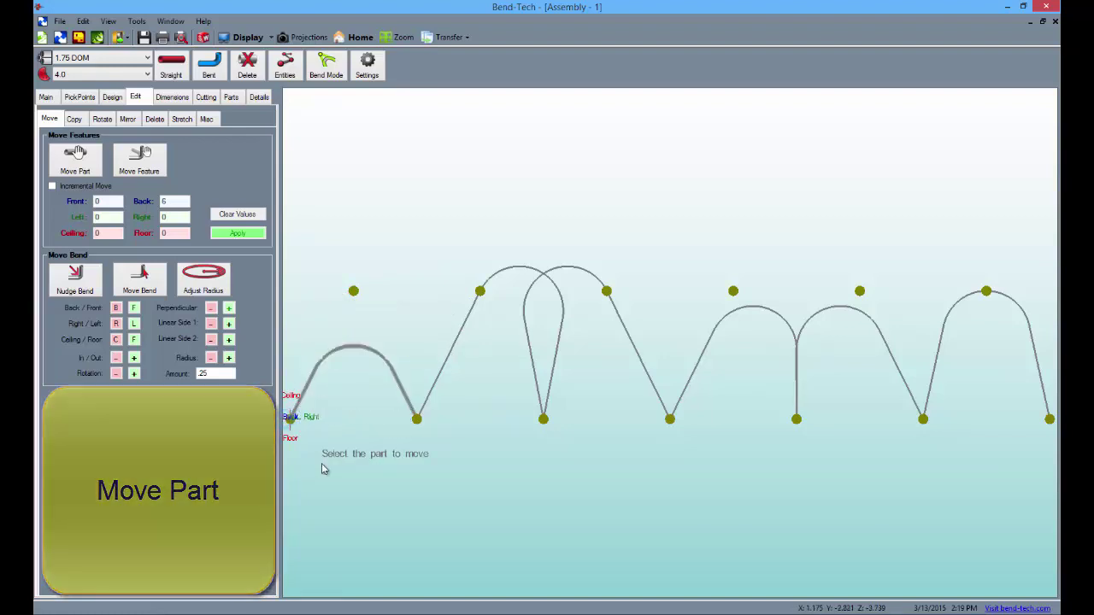
- Shorten the first bent part with Move Feature by relocating its far end partway up the straight leg
left_click(133, 161)
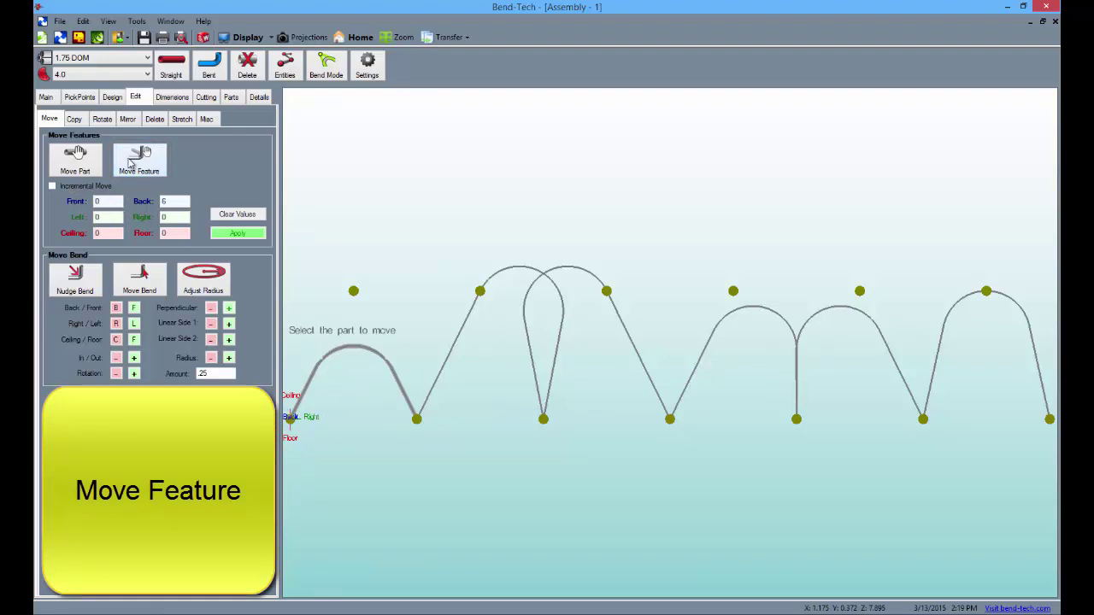
left_click(376, 357)
left_click(417, 422)
left_click(405, 394)
- Extend the shortened leg of the first bent part back to the second lower pick point
left_click(406, 396)
left_click(404, 395)
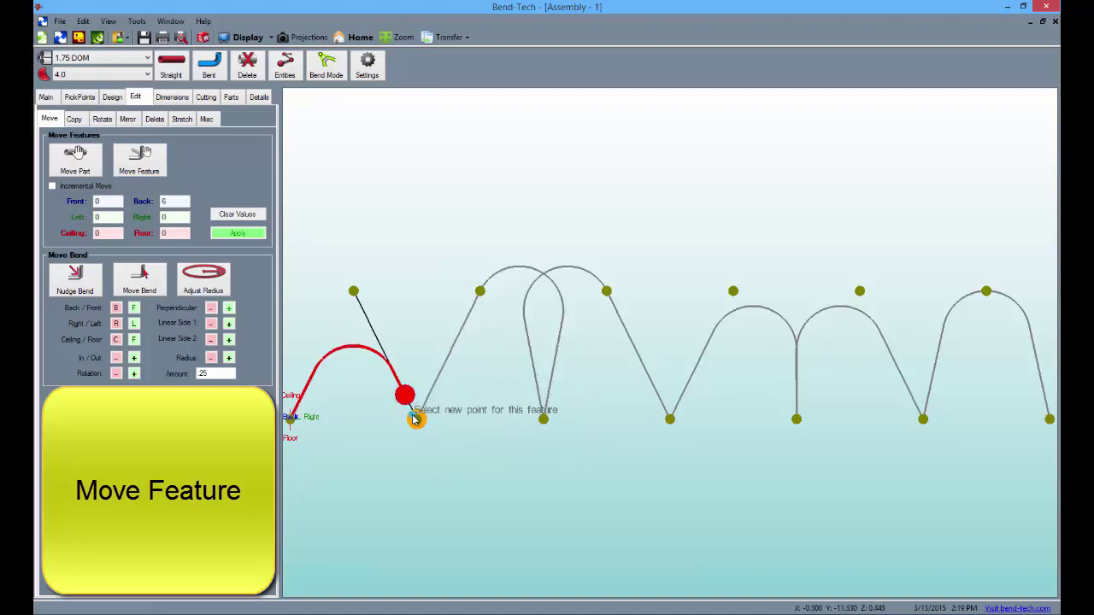
left_click(415, 419)
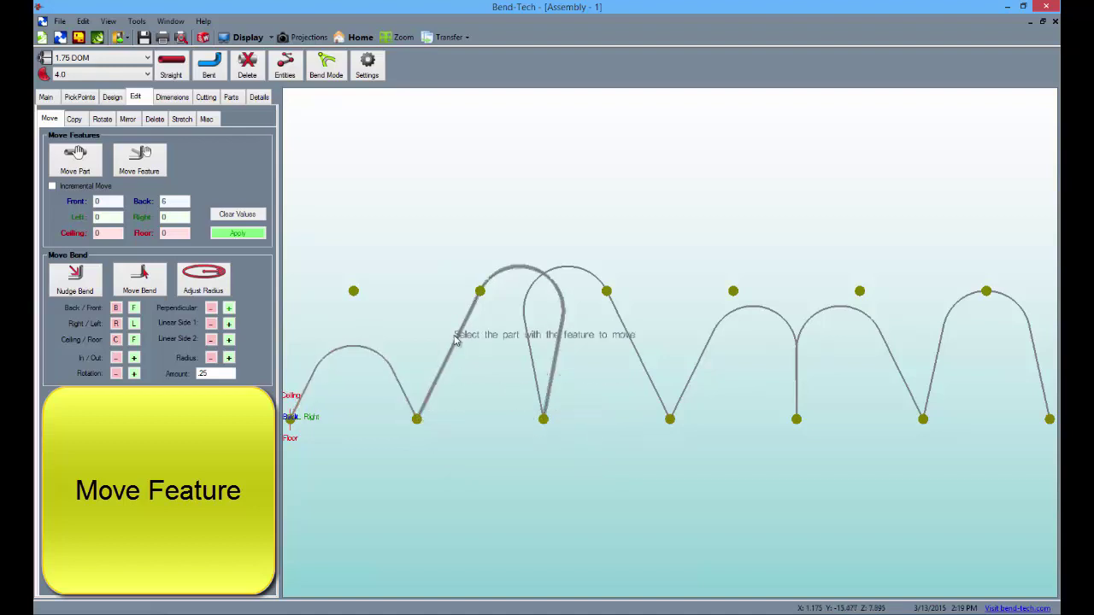
- Move the starting end of the second bent part up to the second upper pick point
left_click(494, 286)
left_click(416, 419)
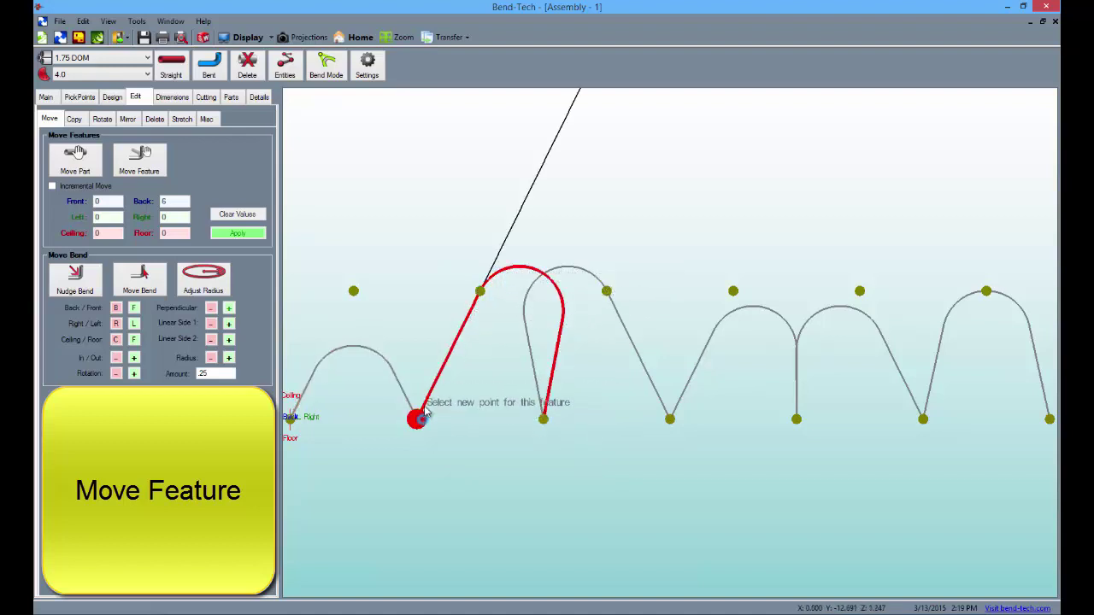
left_click(480, 291)
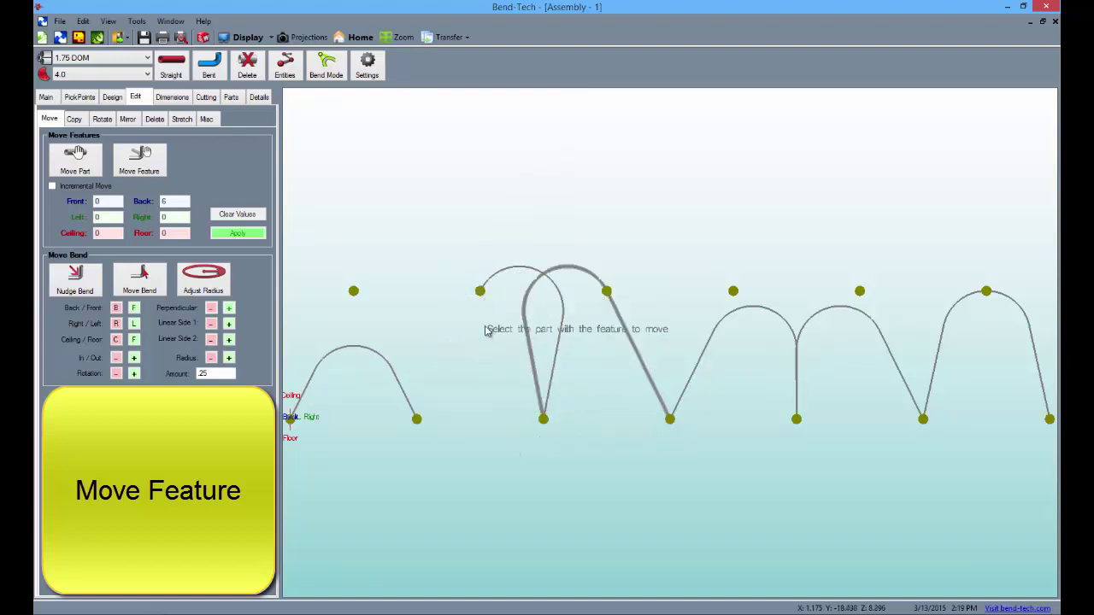
- Move the starting end of the second bent part back down to the second lower pick point
left_click(482, 291)
left_click(479, 291)
left_click(417, 419)
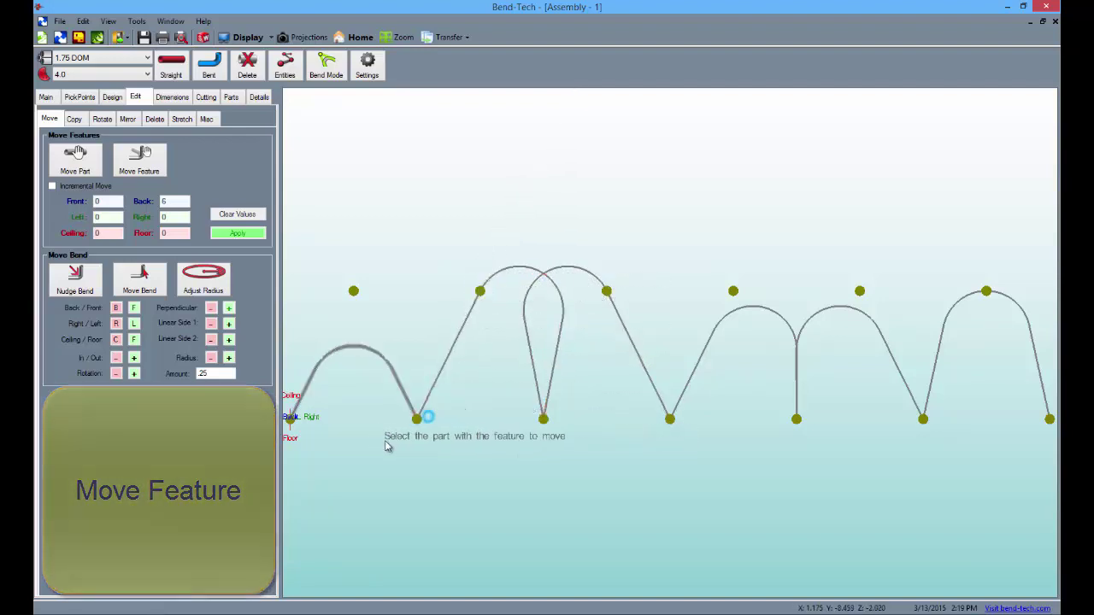
- Nudge the first bent part's bend by 3 toward the front and return it with an equal nudge toward the back
left_click(98, 282)
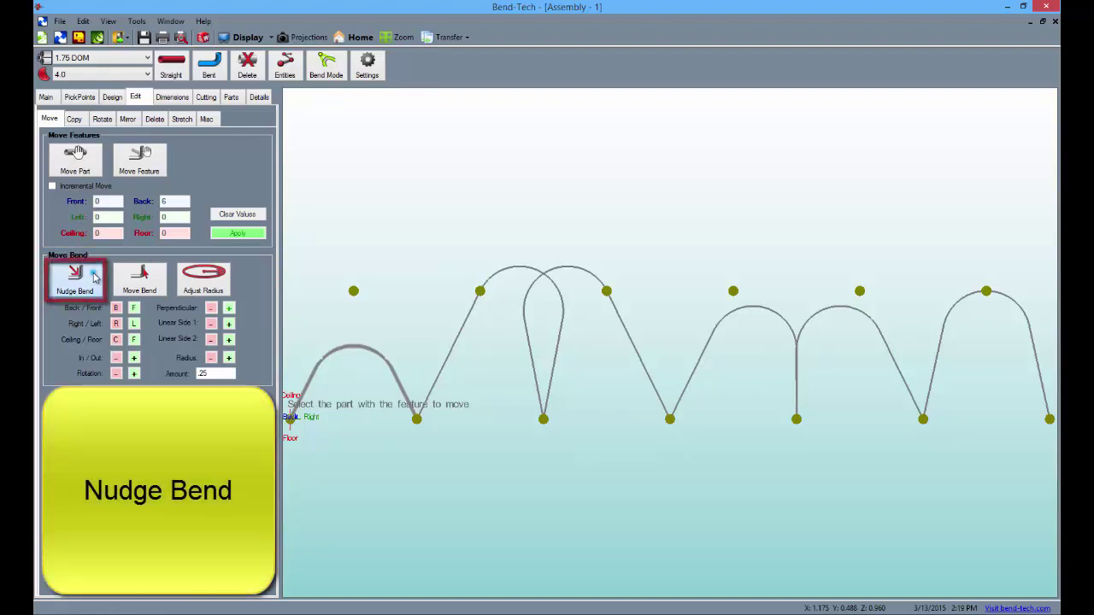
left_click(367, 363)
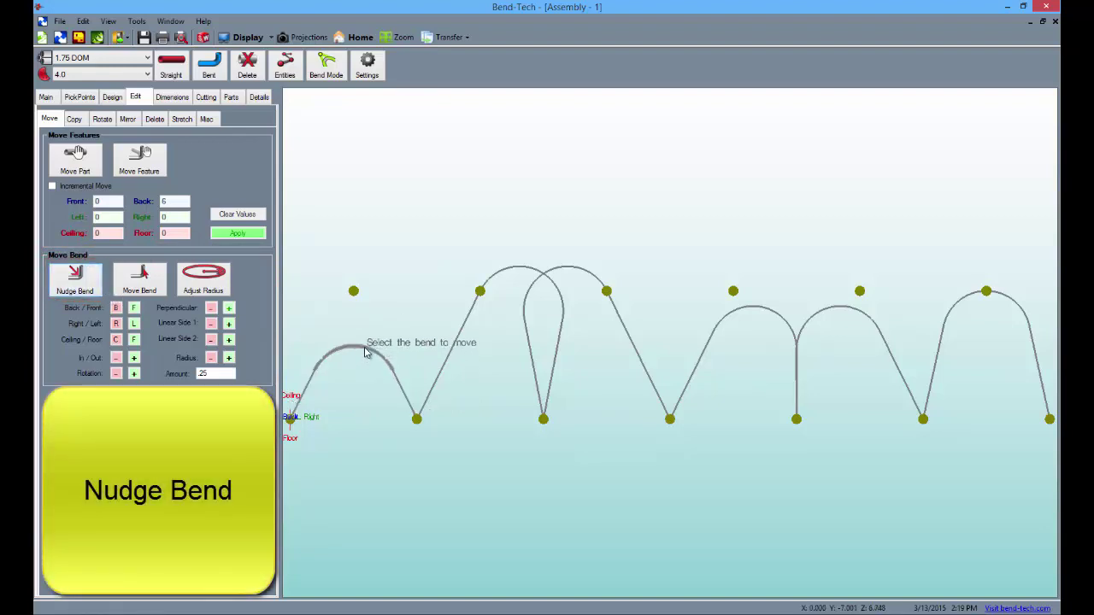
left_click(355, 352)
left_click(136, 314)
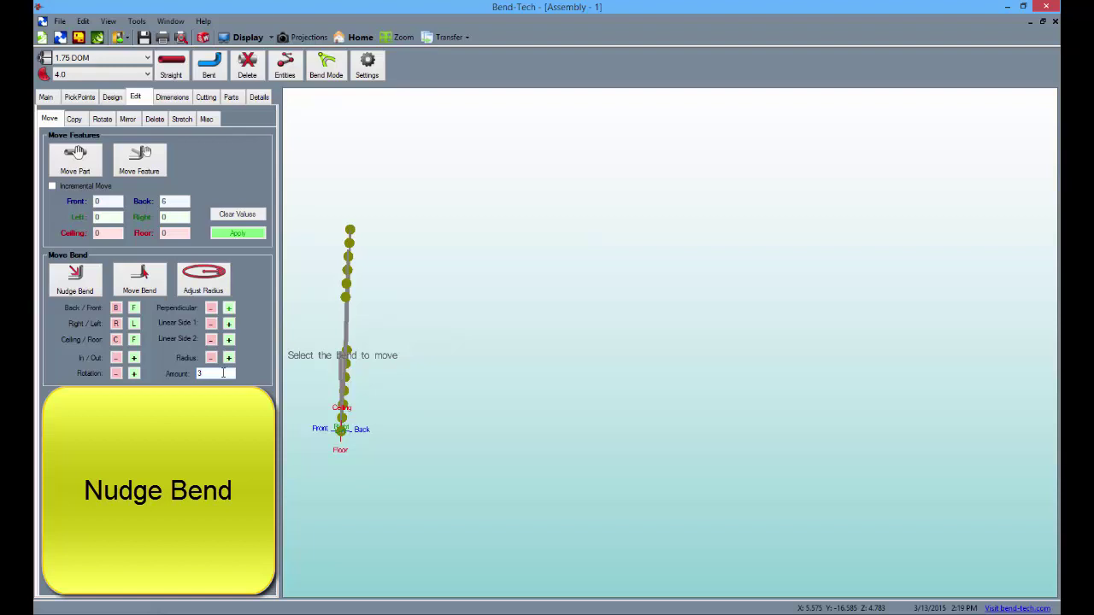
left_click(135, 308)
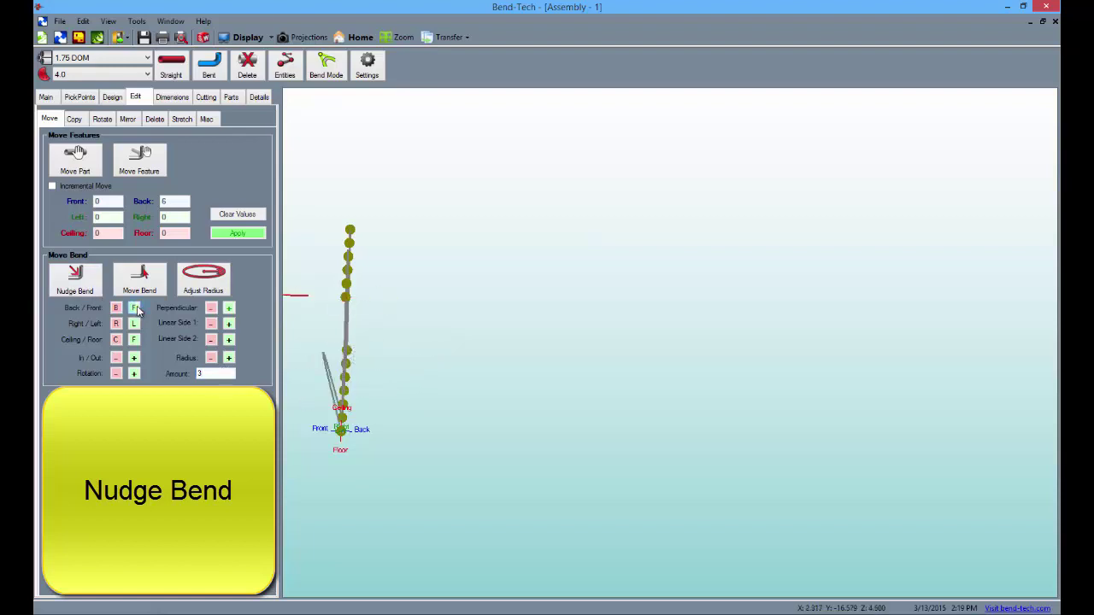
left_click(120, 310)
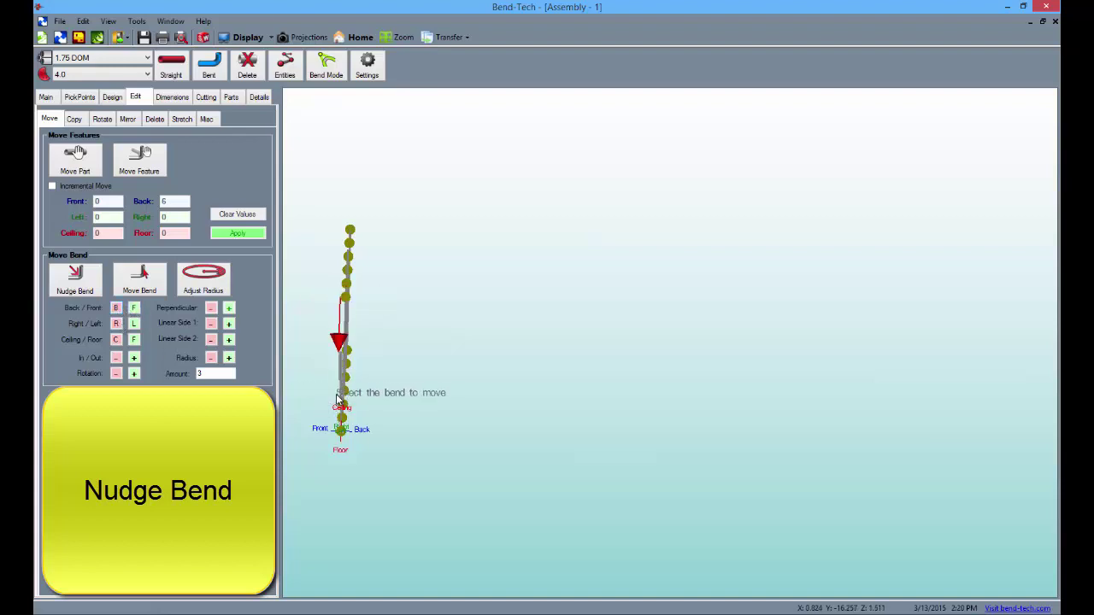
- Nudge the first bent part's bend left and right by 3, bringing it back to its centred position
middle_click_drag(337, 369, 182, 339)
left_click(133, 327)
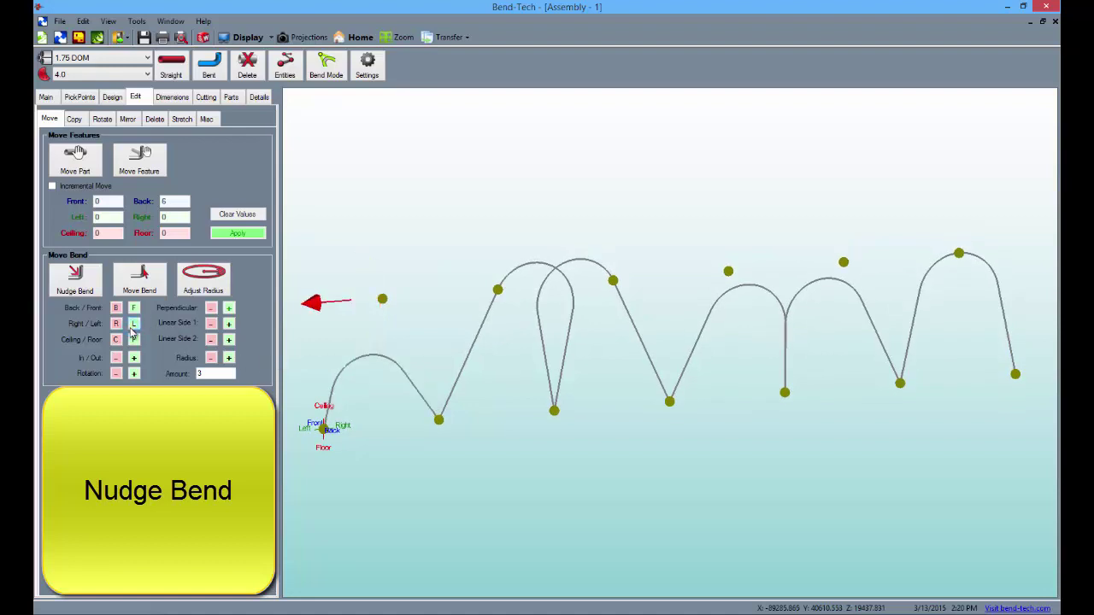
left_click(132, 327)
left_click(118, 326)
left_click(118, 326)
left_click(133, 325)
- Use Move Bend to slide the first part's bend toward the back and return it to its original position
left_click(141, 280)
left_click(377, 342)
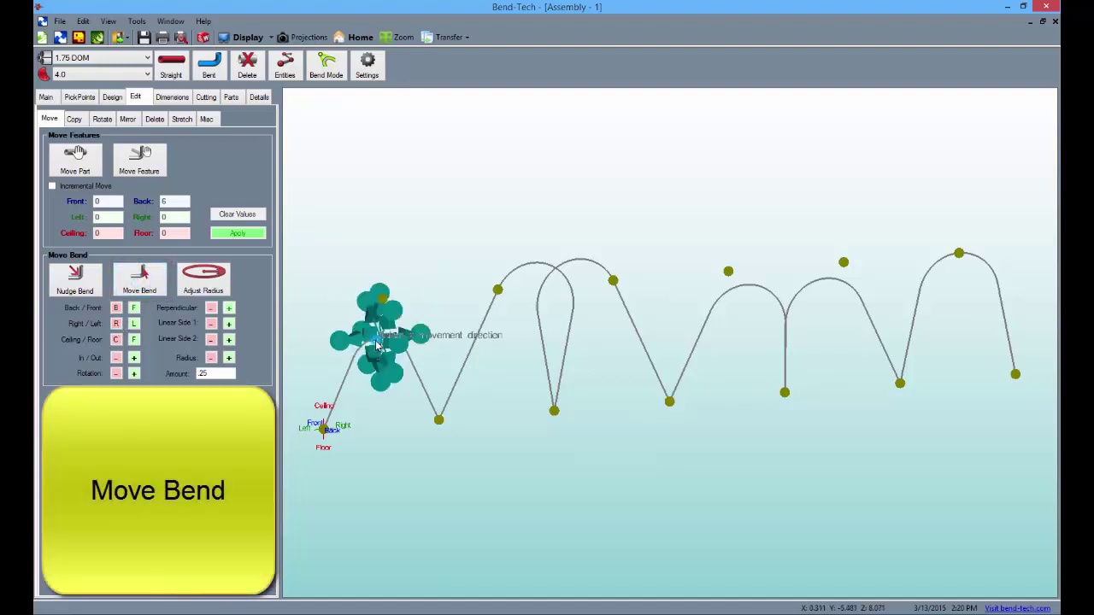
middle_click_drag(358, 382, 460, 391)
left_click(406, 355)
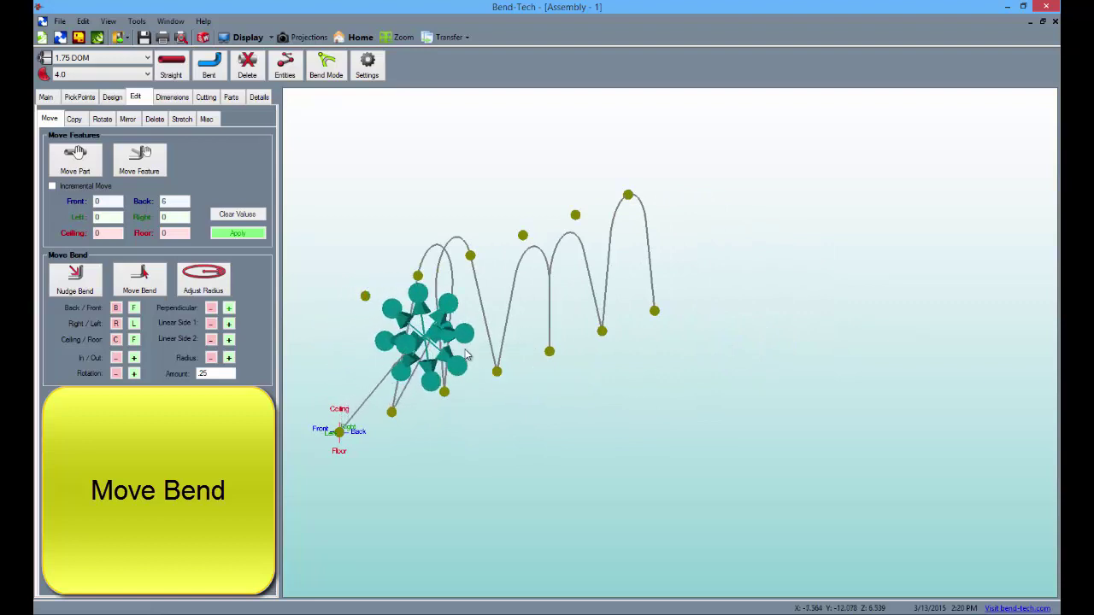
left_click(409, 336)
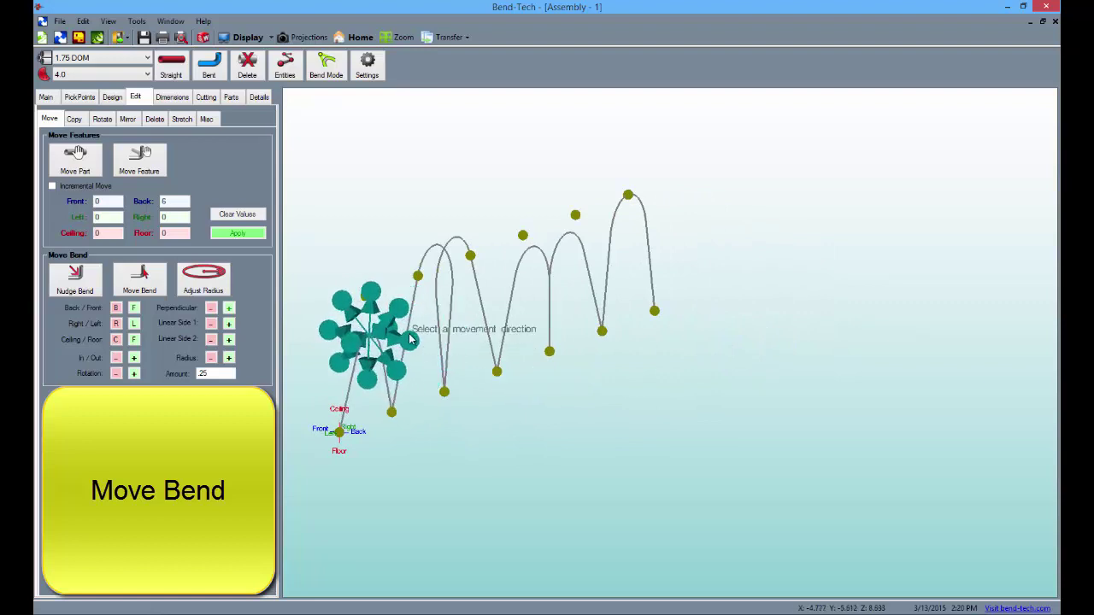
- Raise the first part's bend with Move Bend until its crown sits above the first upper pick point
left_click(355, 305)
left_click(291, 236)
left_click(354, 255)
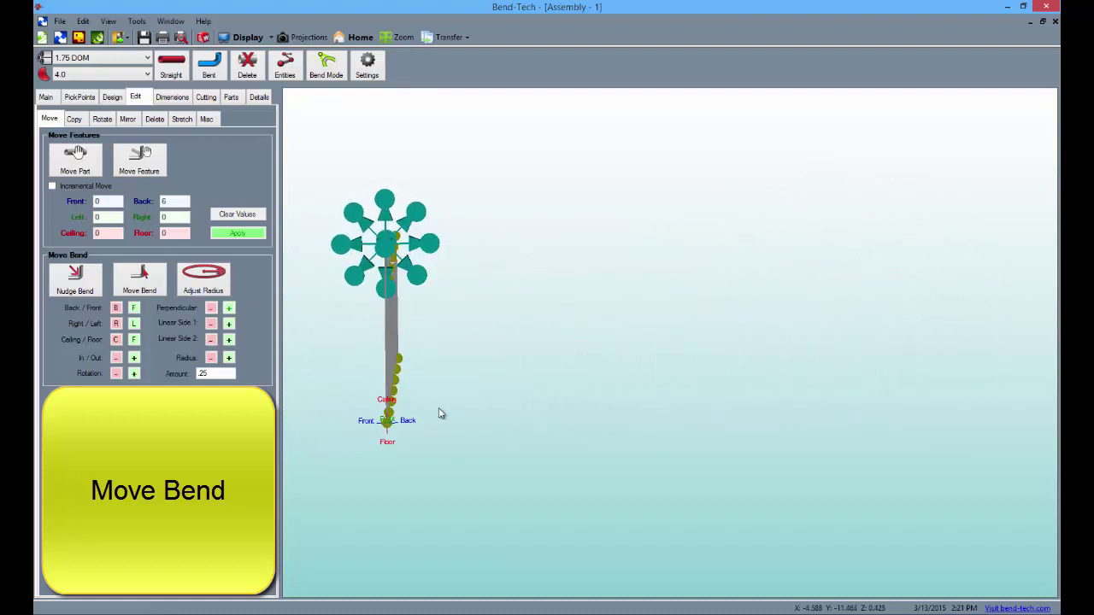
middle_click_drag(432, 407, 347, 400)
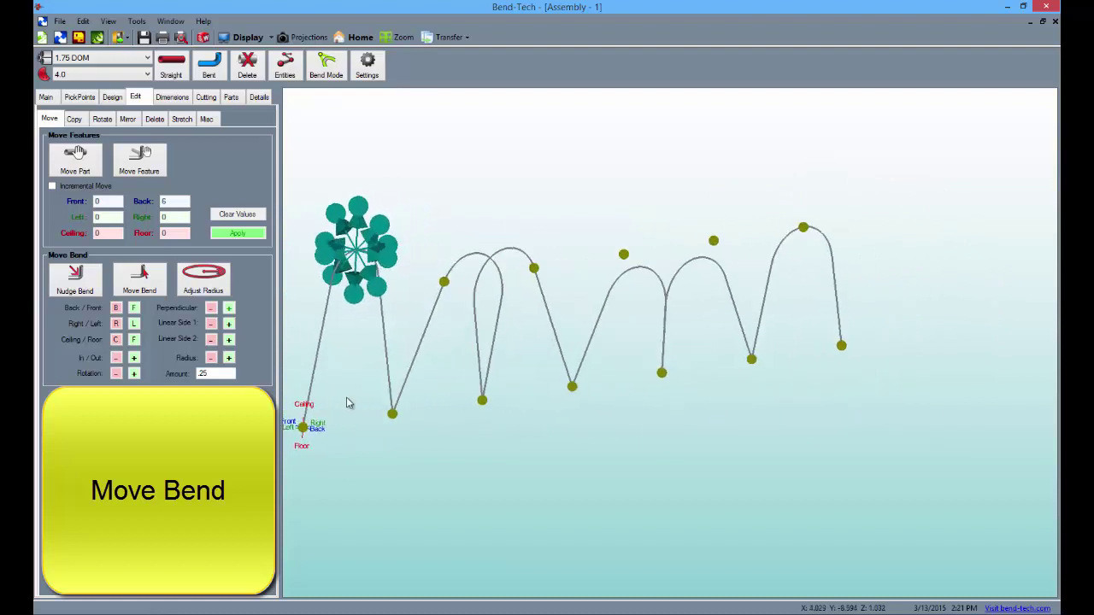
mouse_move(339, 260)
left_mouse_down()
mouse_move(272, 273)
mouse_move(350, 266)
mouse_move(323, 270)
mouse_move(333, 273)
left_mouse_up()
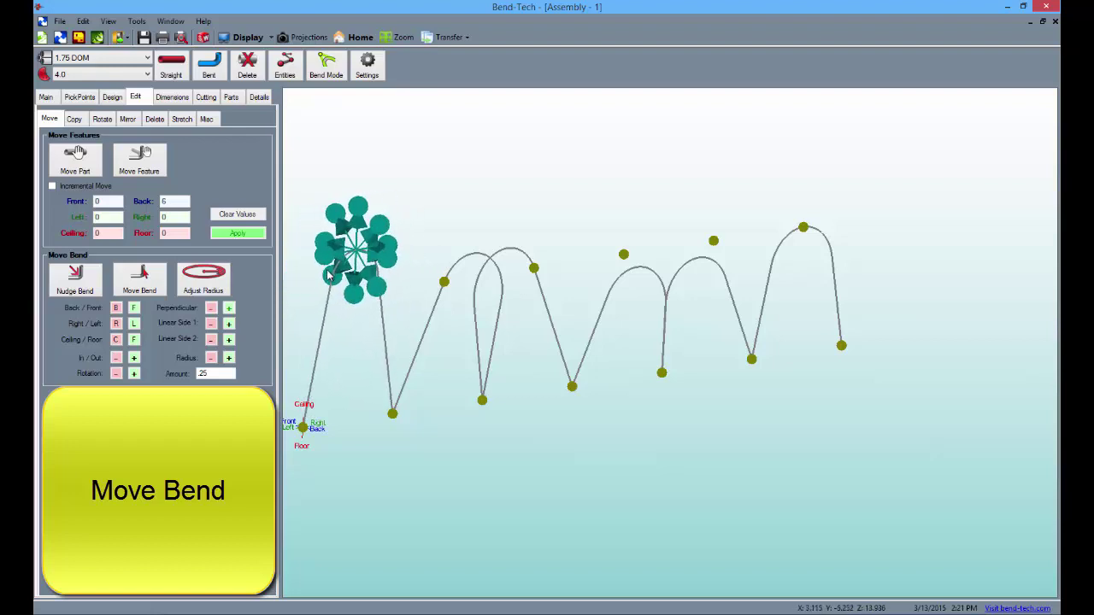
middle_click_drag(373, 416, 410, 379)
scroll(561, 344, "down", 2)
middle_click_drag(593, 362, 539, 342)
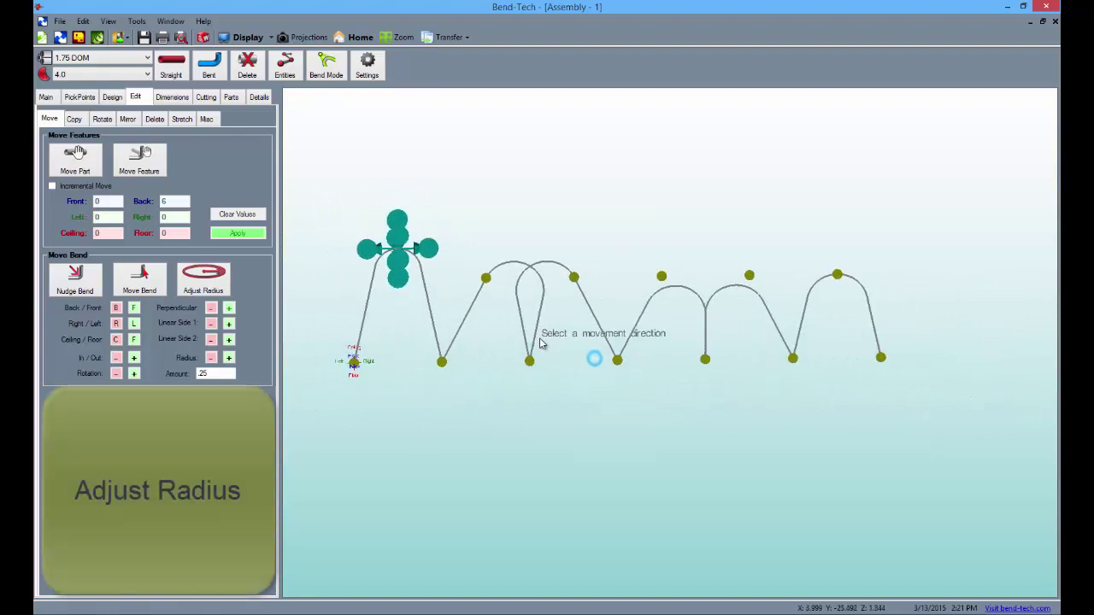
- Adjust the bend radius of the second, third and fourth bent parts, lowering the crown of each bend
left_click(206, 291)
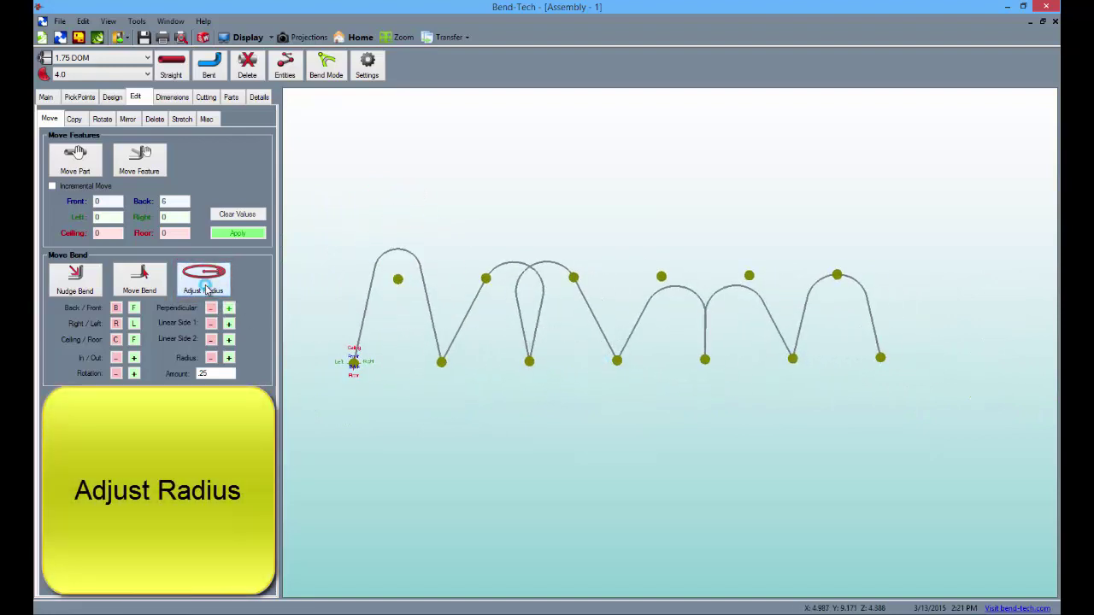
left_click(512, 265)
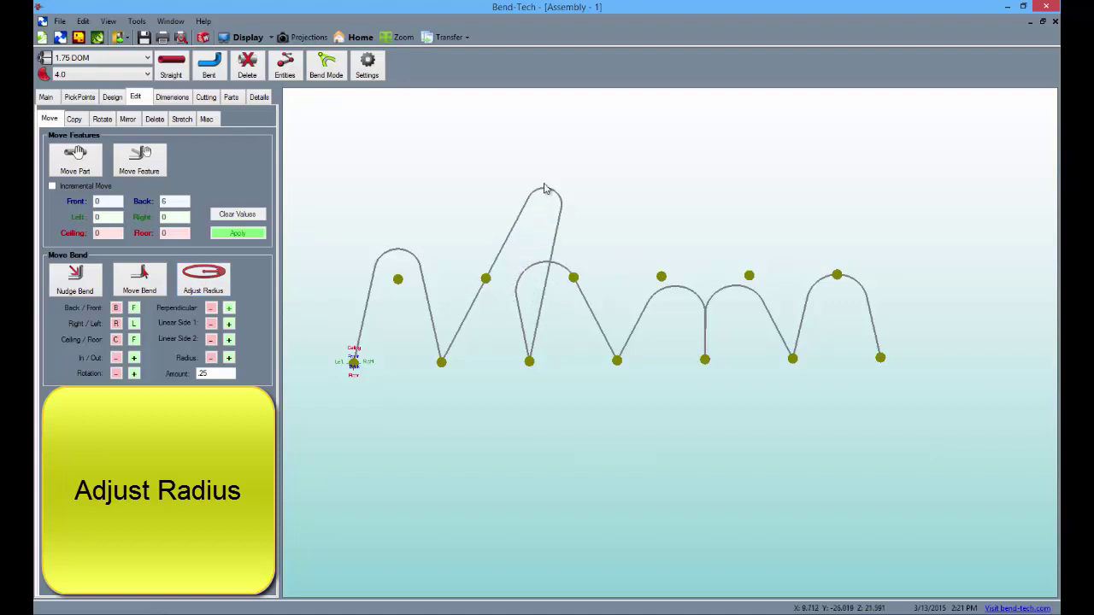
left_click_drag(572, 145, 521, 246)
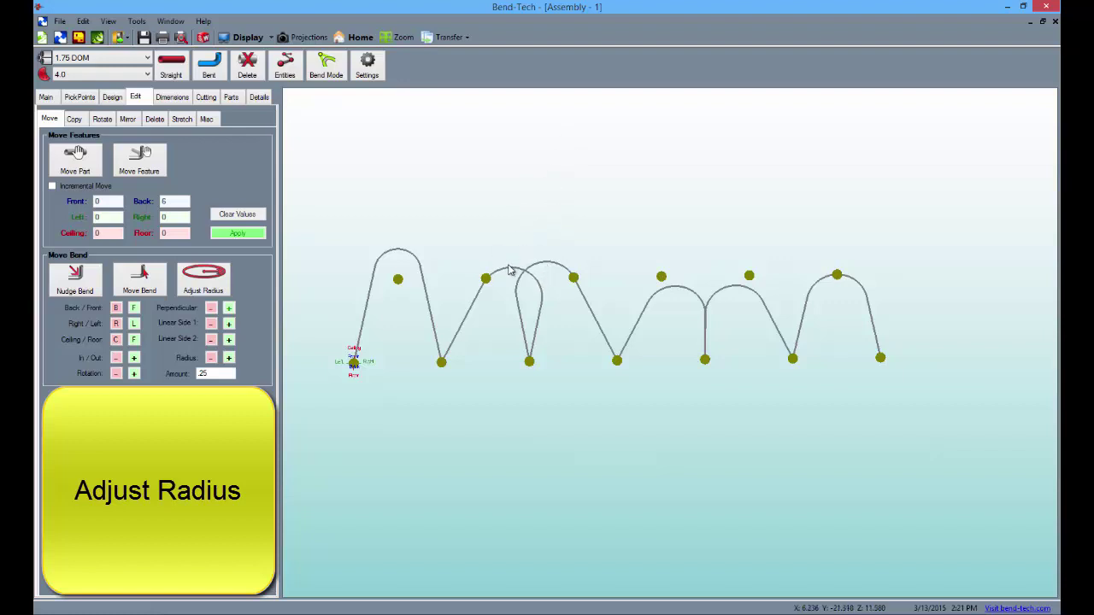
left_click(542, 267)
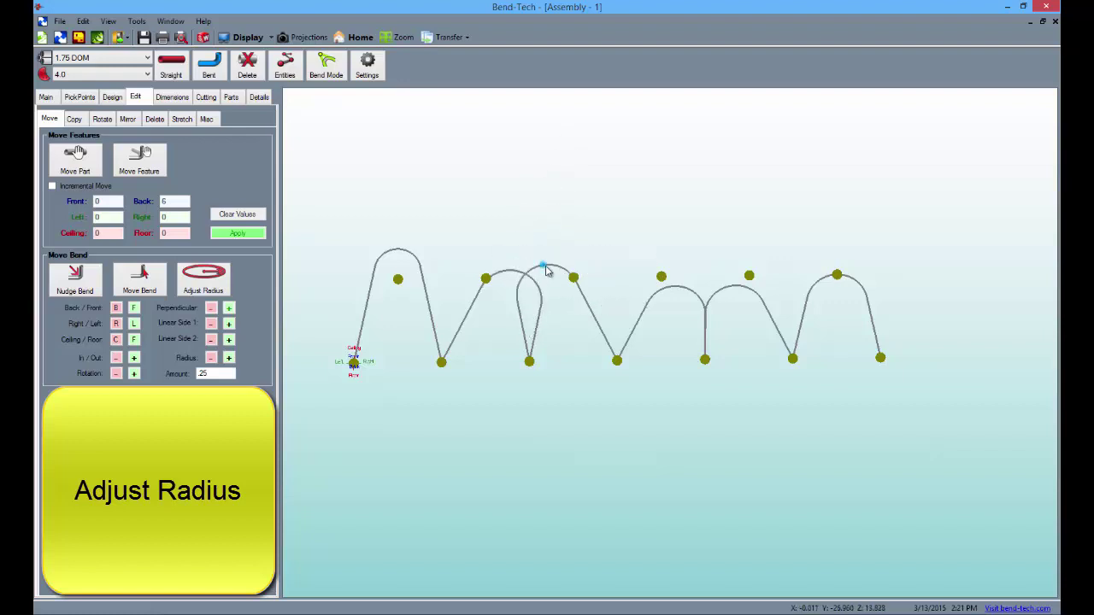
left_click(671, 293)
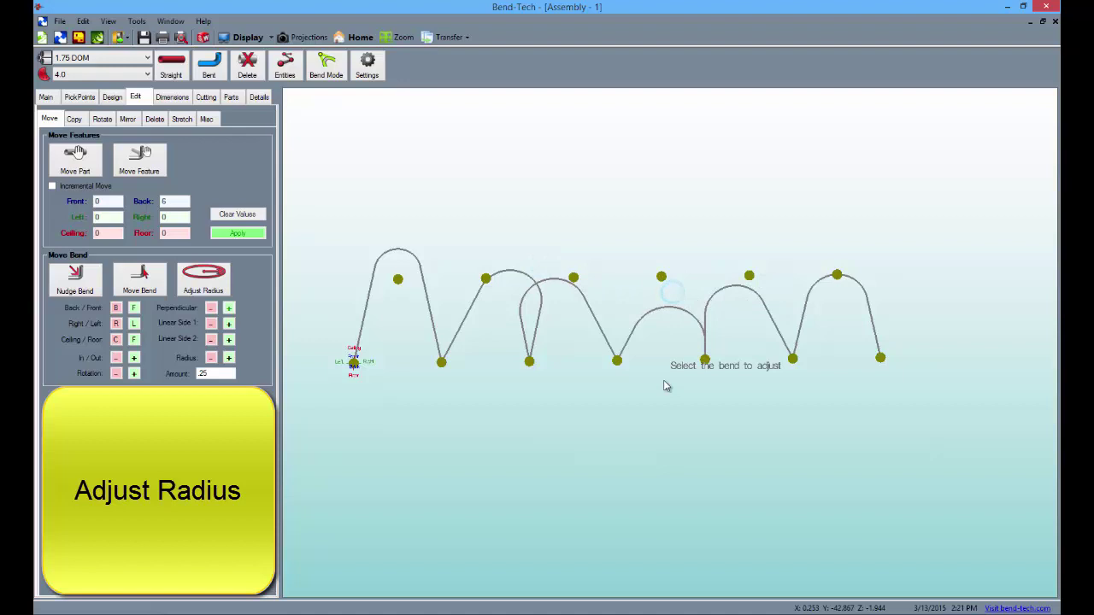
left_click(671, 313)
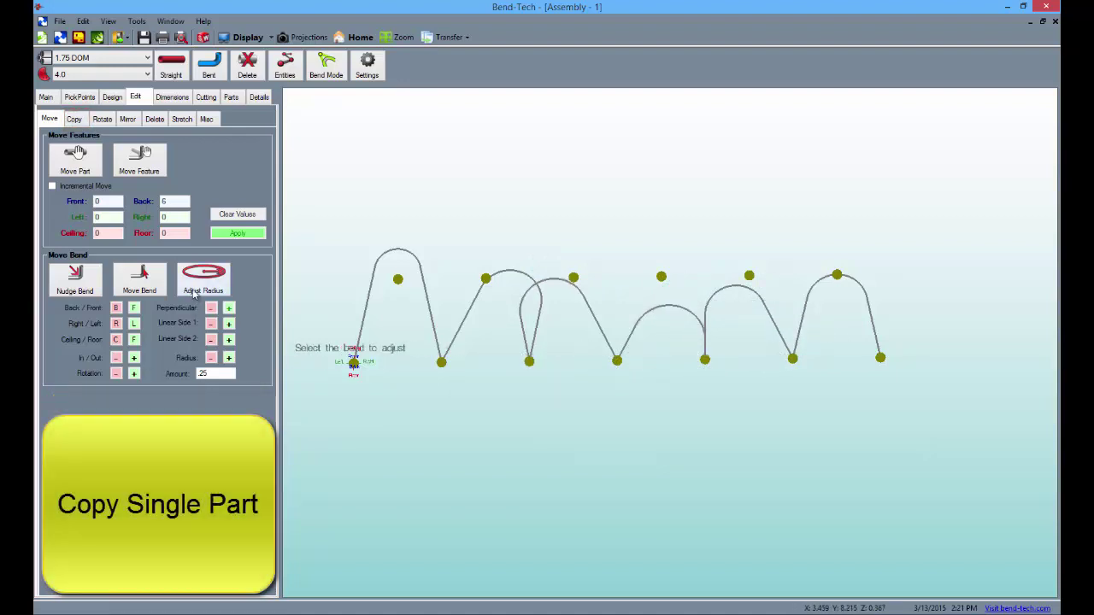
- Copy the first bent part from its lower starting end to the first upper pick point, and delete that copy
left_click(76, 120)
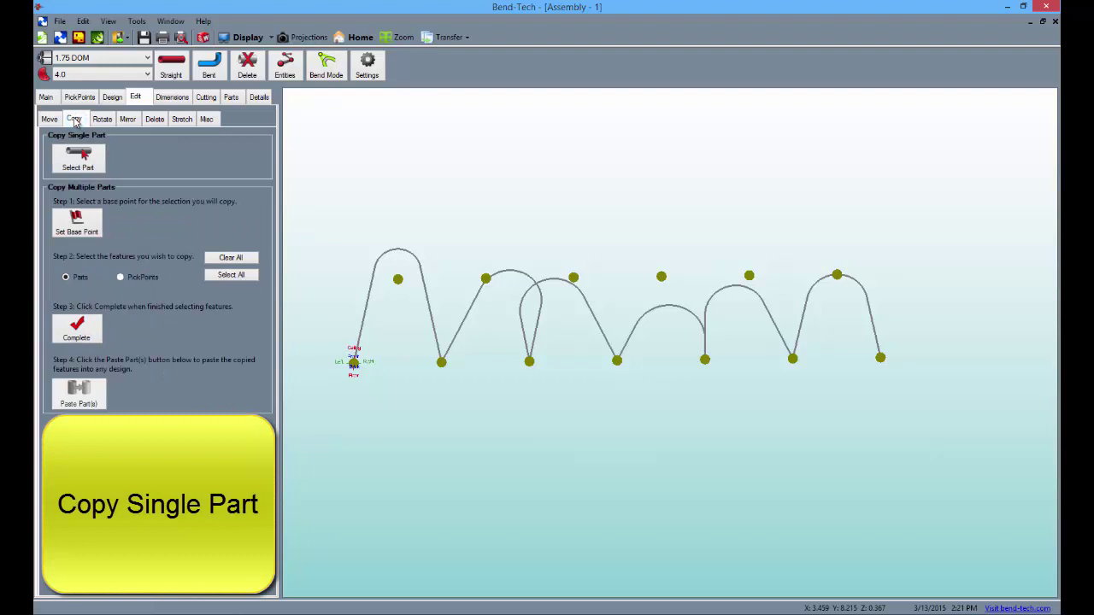
left_click(83, 160)
left_click(364, 306)
left_click(354, 362)
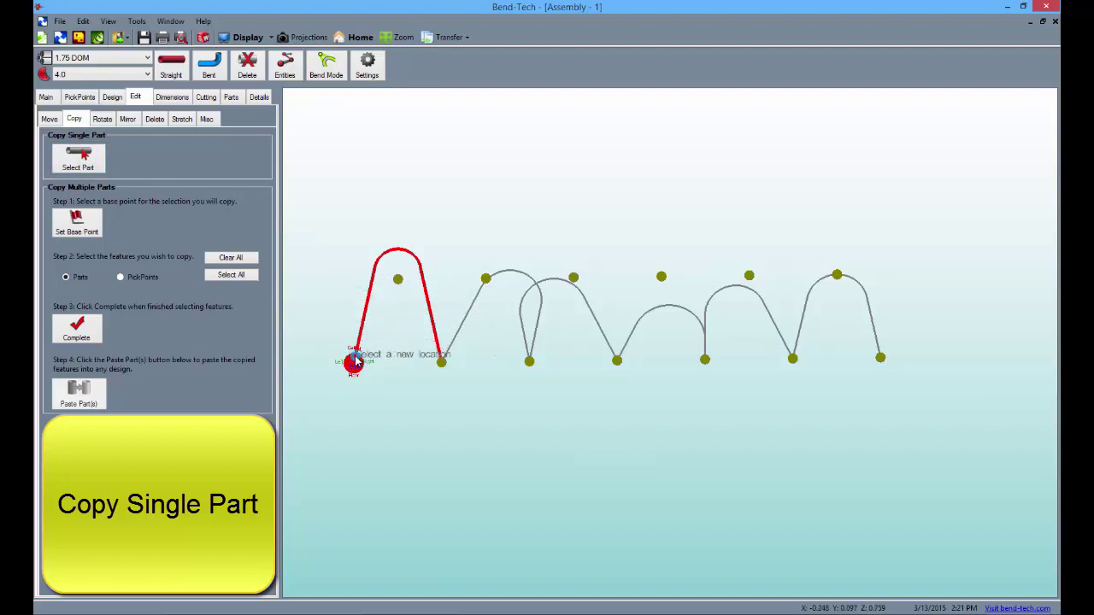
left_click(400, 280)
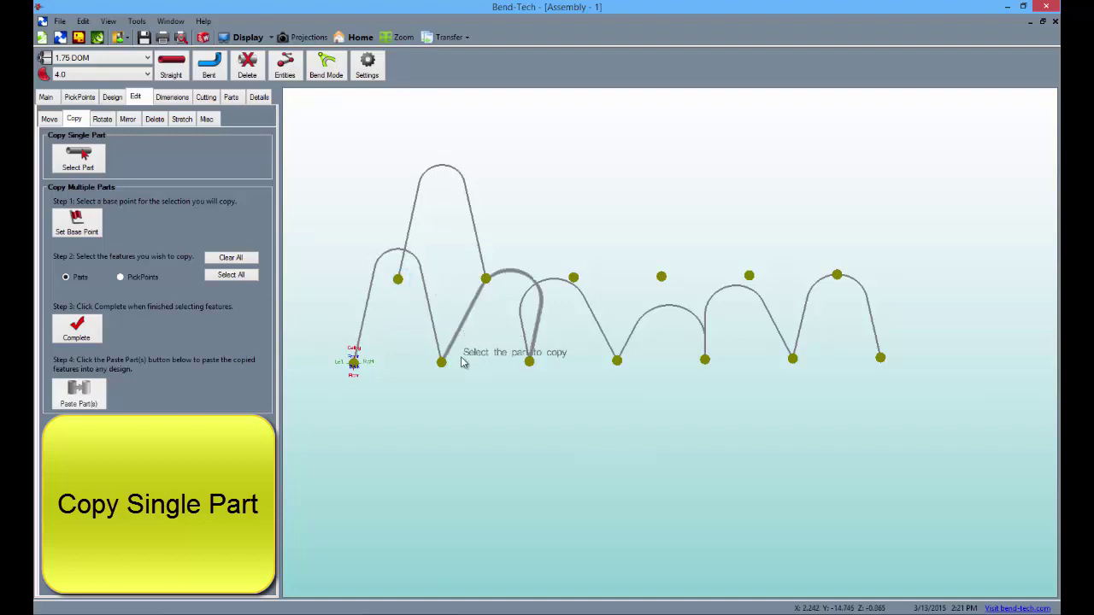
left_click(247, 65)
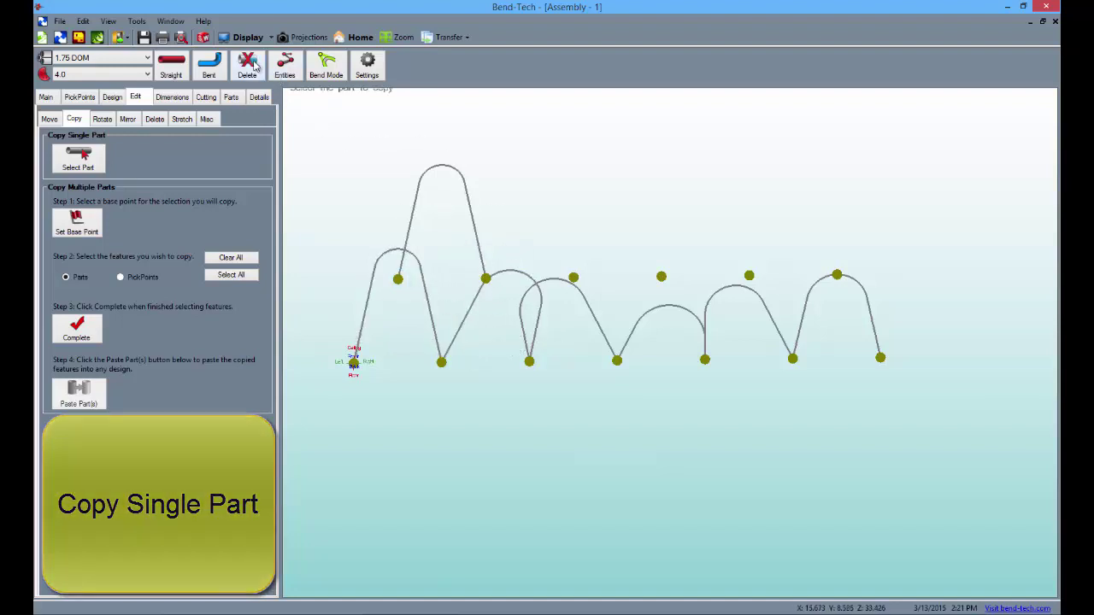
left_click(411, 193)
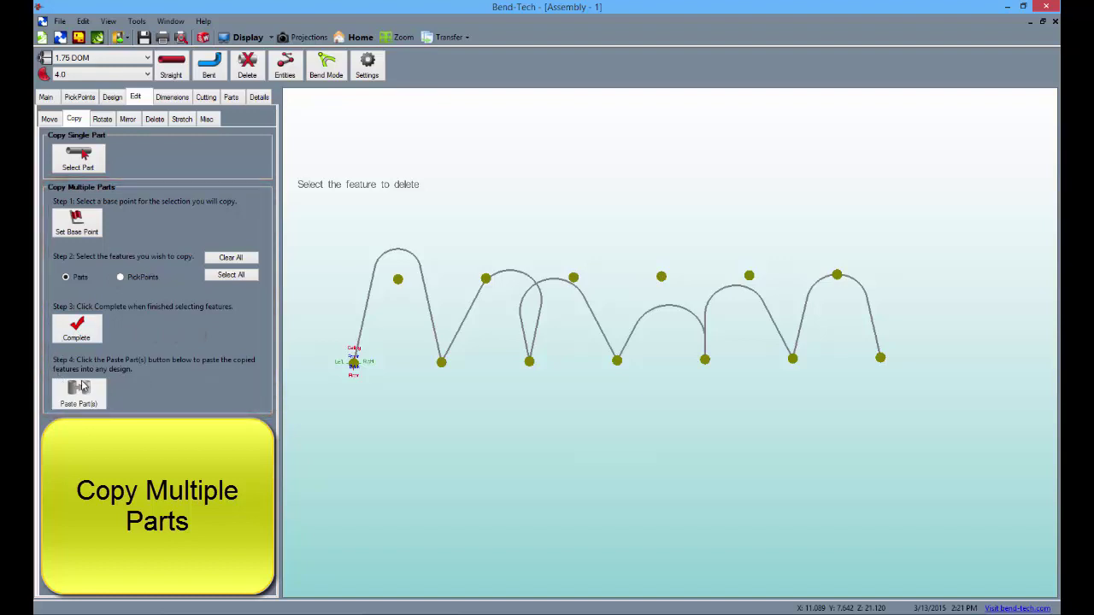
- Copy all six bent parts as one selection, using the first lower pick point as the base point
left_click(85, 223)
left_click(354, 363)
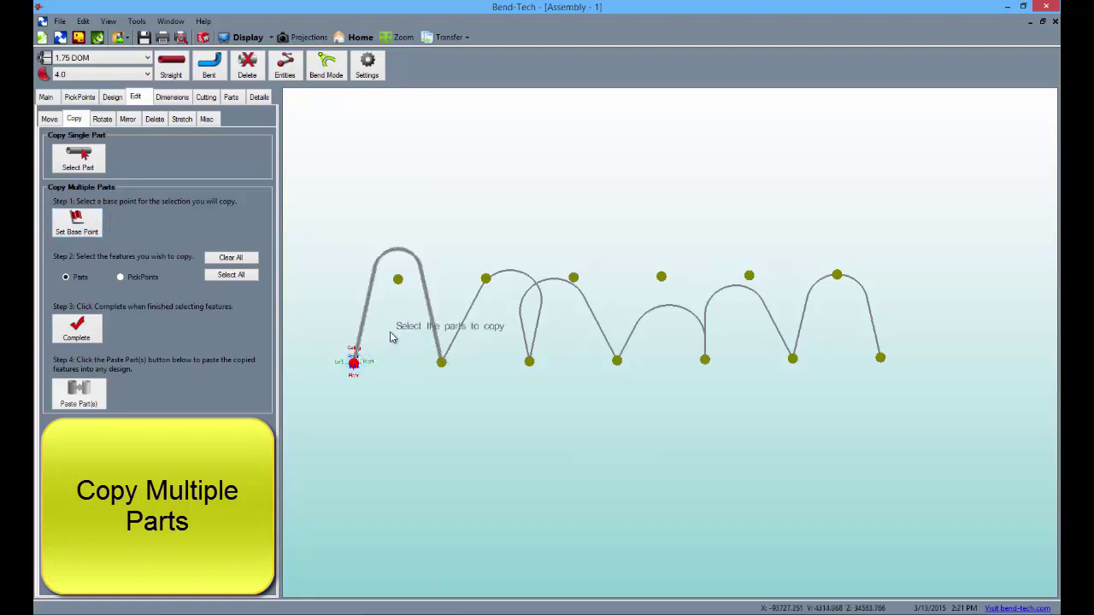
left_click(420, 319)
left_click(459, 320)
left_click(518, 323)
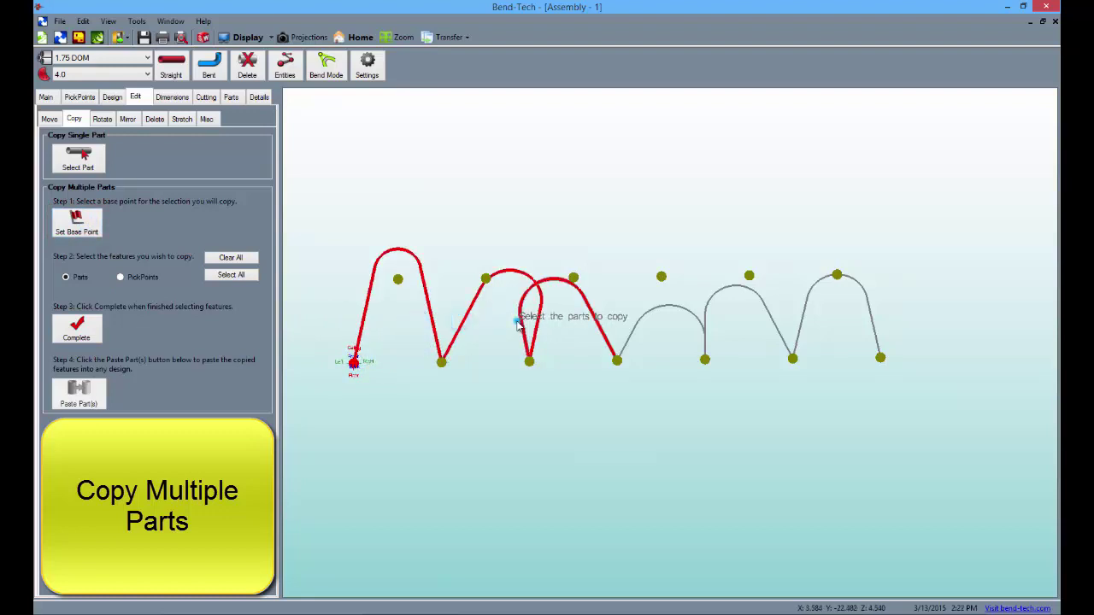
left_click(697, 318)
left_click(772, 313)
left_click(815, 309)
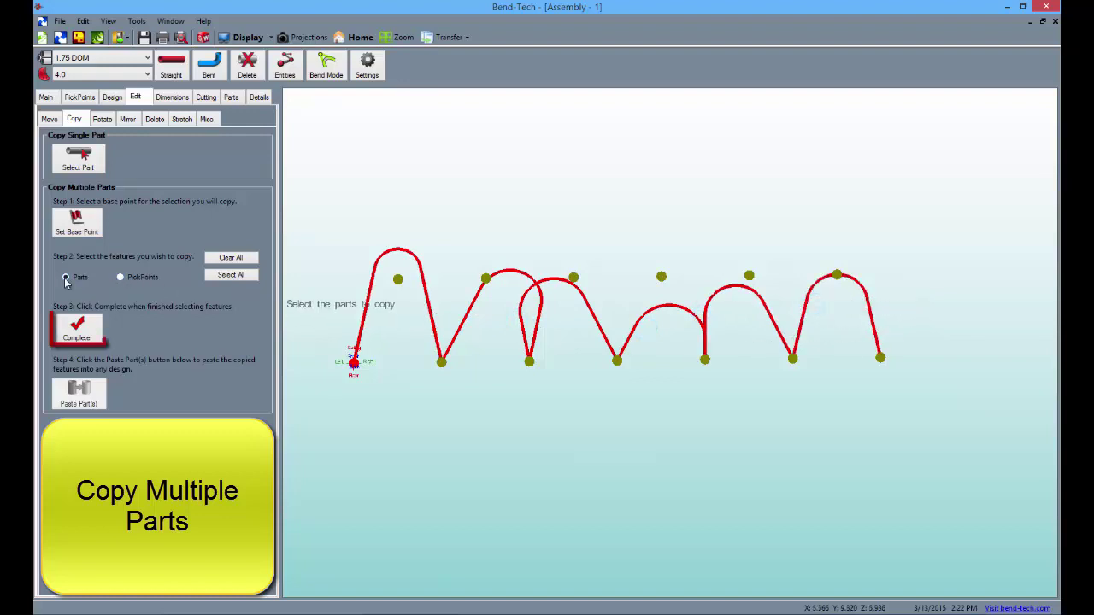
left_click(87, 338)
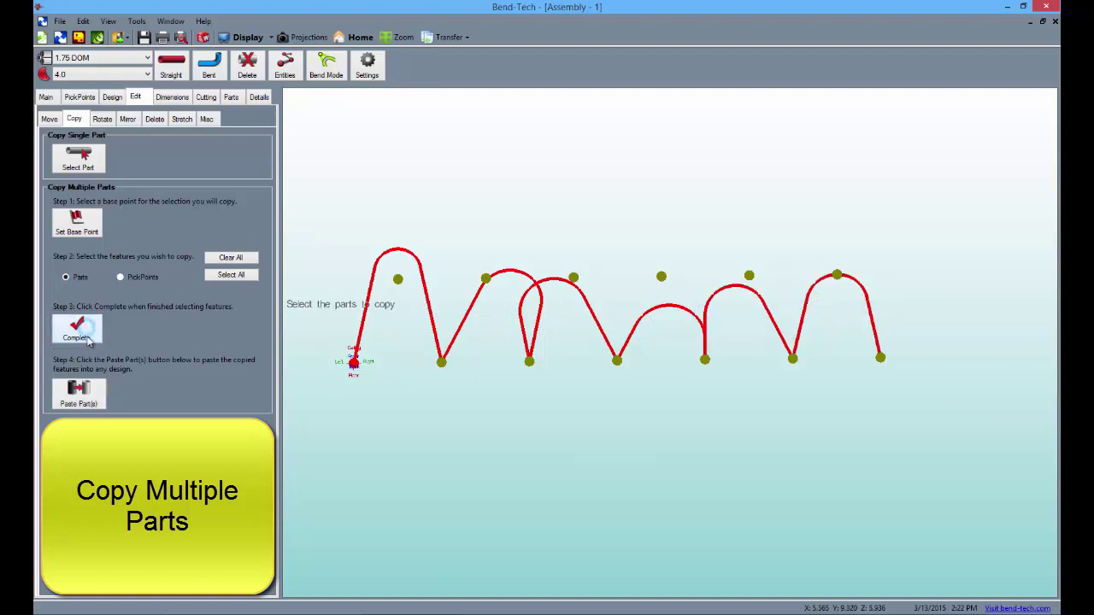
- Paste the copied parts at the first upper pick point, accepting the suggested copy name for every duplicate part
left_click(92, 405)
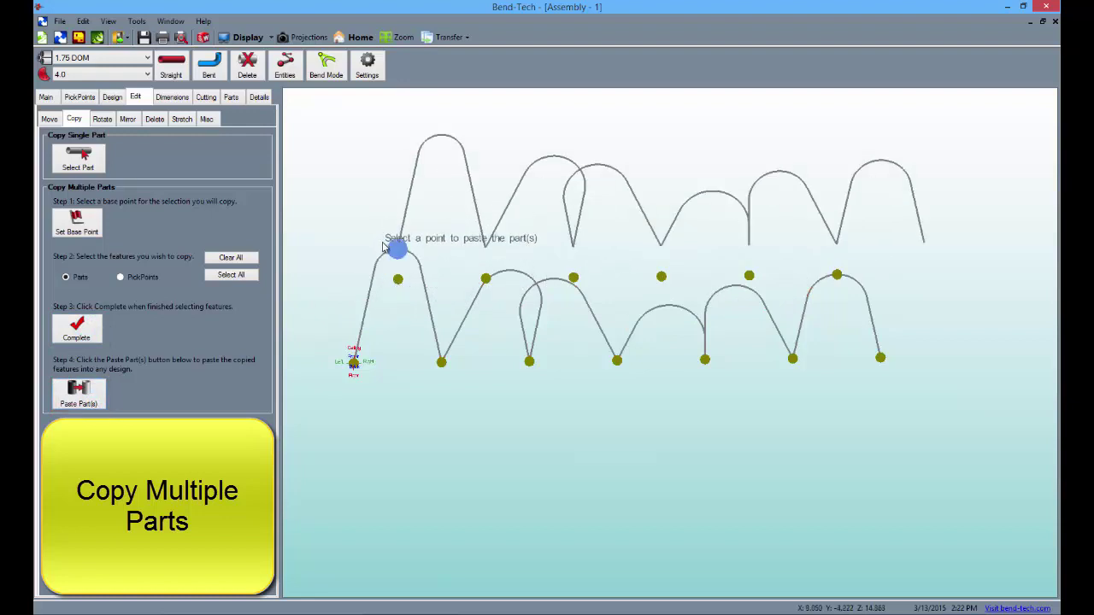
left_click(398, 278)
left_click(612, 347)
left_click(610, 347)
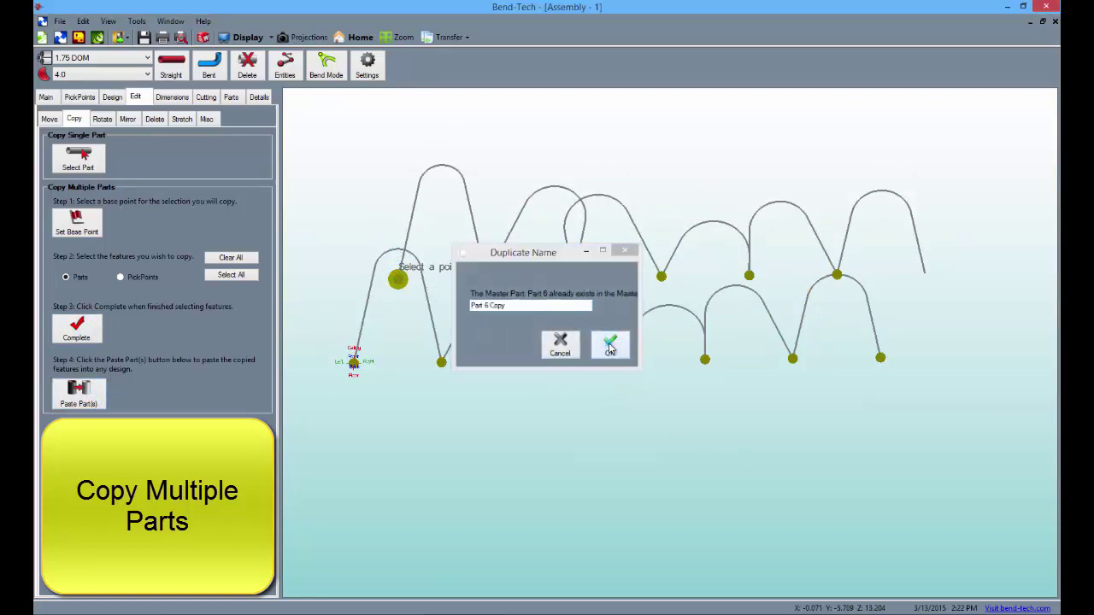
left_click(611, 347)
left_click(610, 347)
left_click(609, 347)
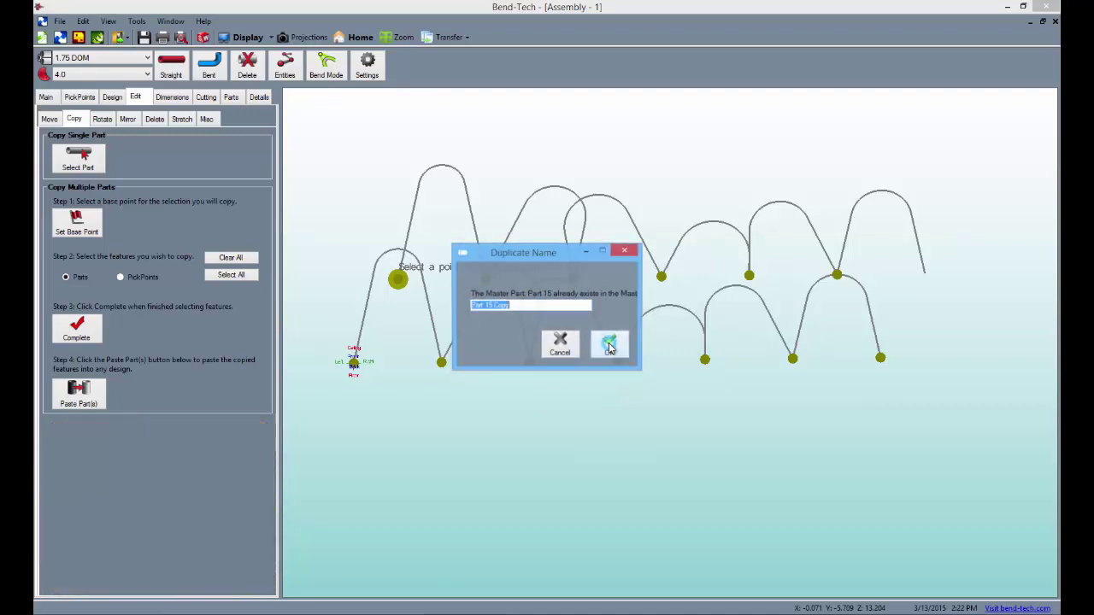
left_click(609, 347)
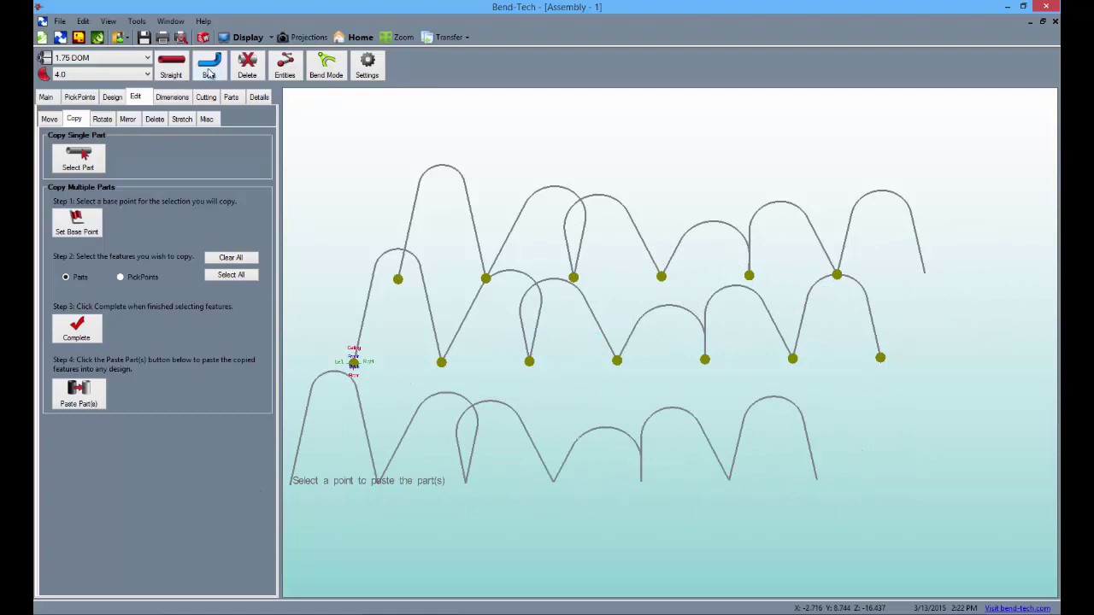
- Delete the six pasted bent parts from the upper row
left_click(247, 74)
left_click(420, 169)
left_click(522, 196)
left_click(608, 202)
left_click(660, 205)
left_click(754, 228)
left_click(844, 224)
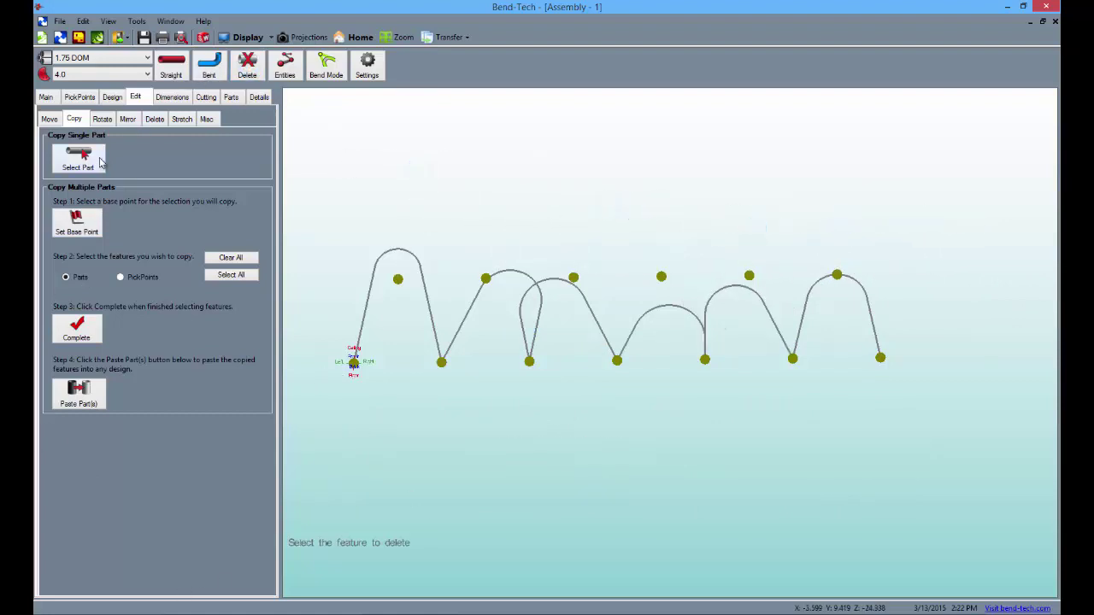
- Rotate the first bent part by 45 about the X - Front/Back axis, using the top of its bend as the rotation point
left_click(103, 122)
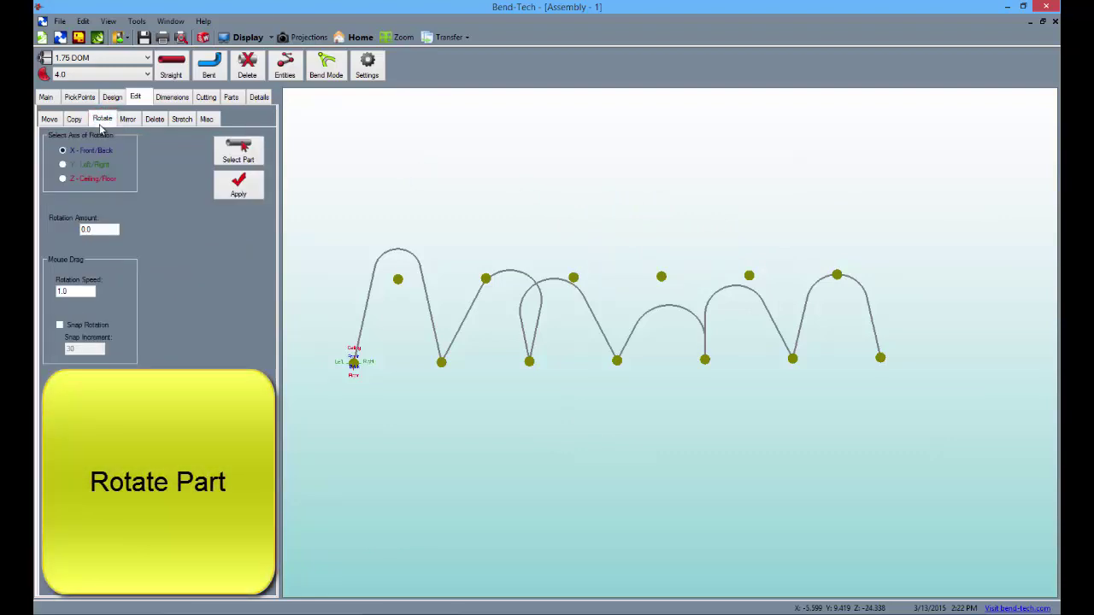
left_click(240, 150)
left_click(369, 275)
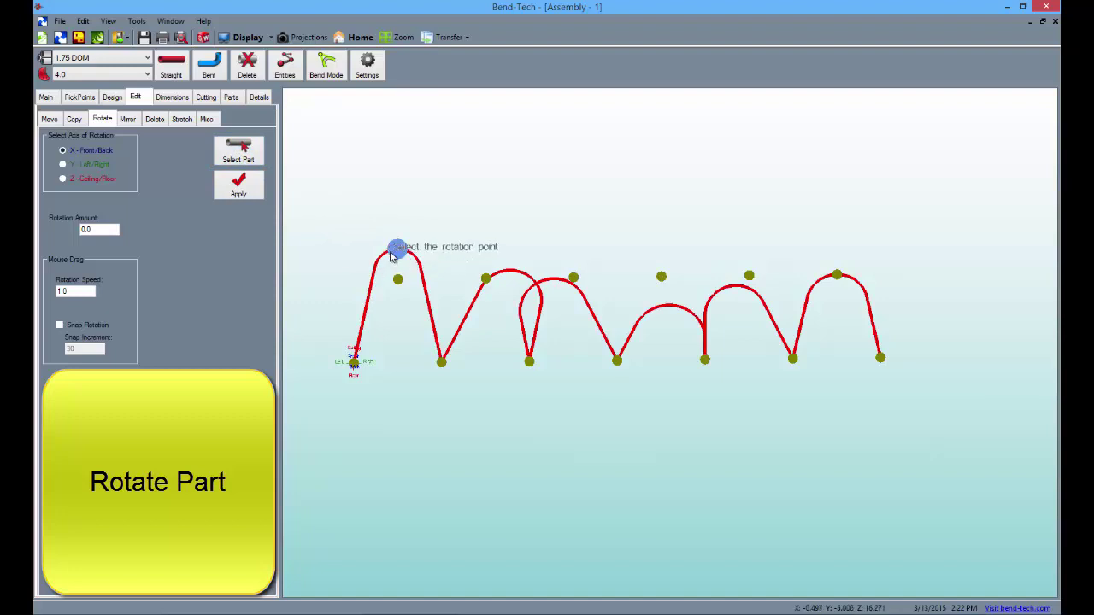
left_click(392, 256)
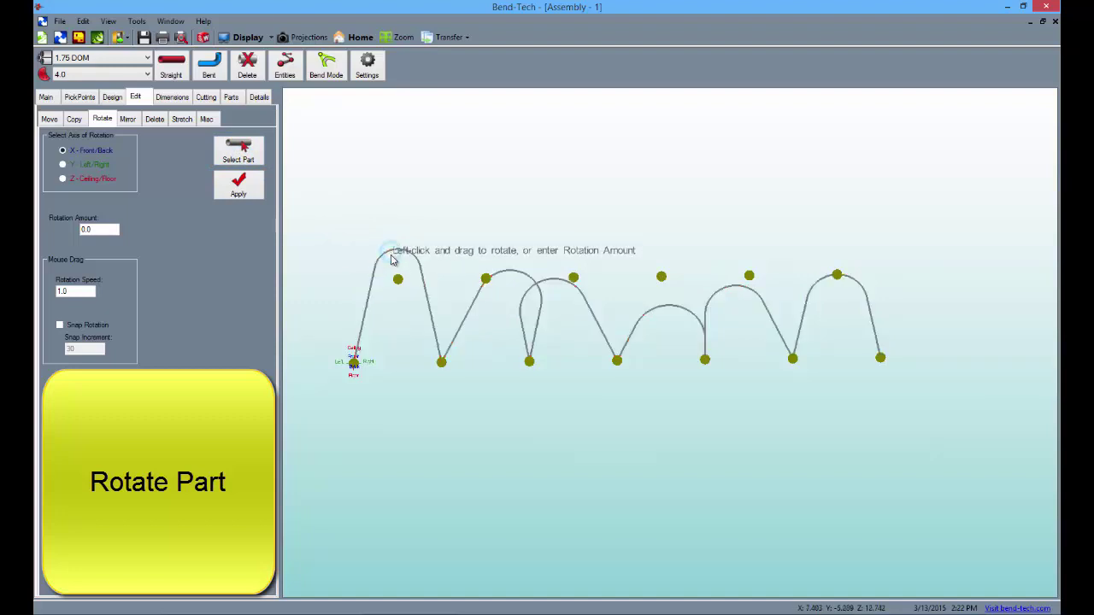
left_click_drag(391, 289, 556, 254)
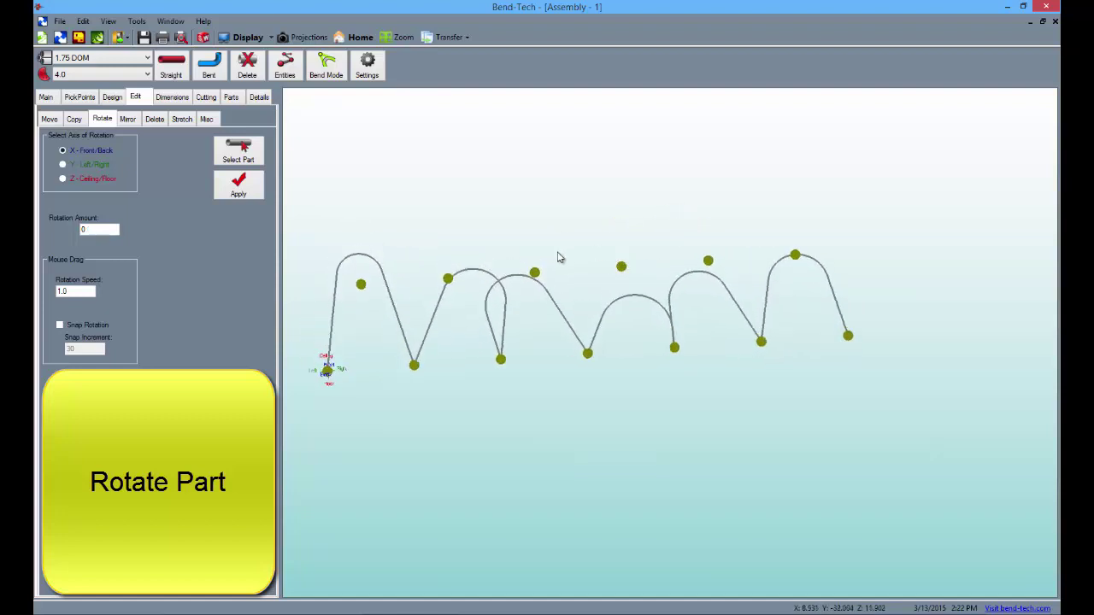
type("45")
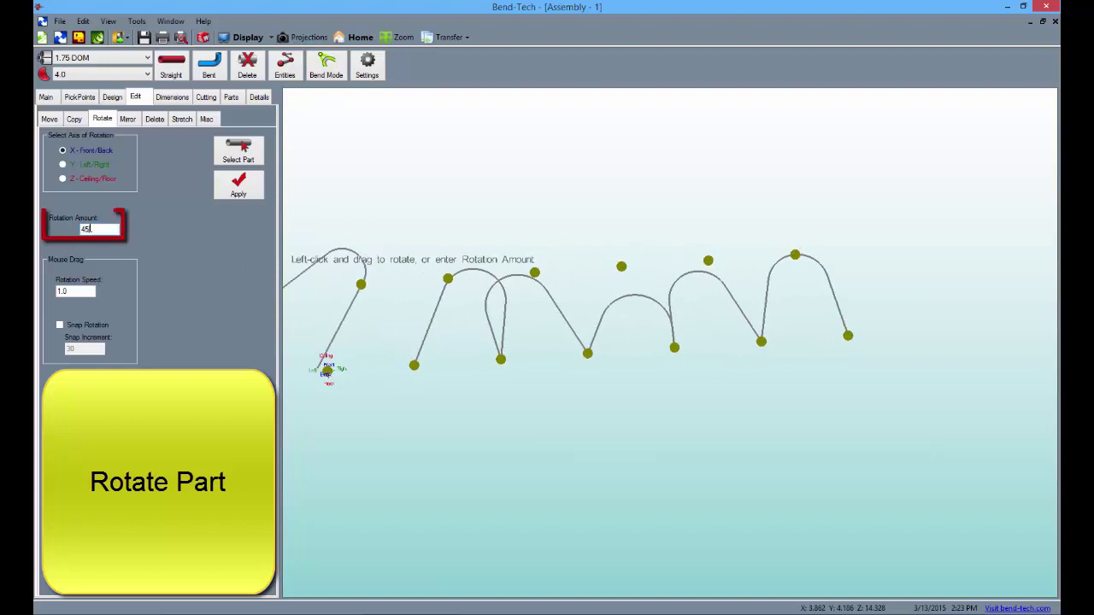
left_click(238, 186)
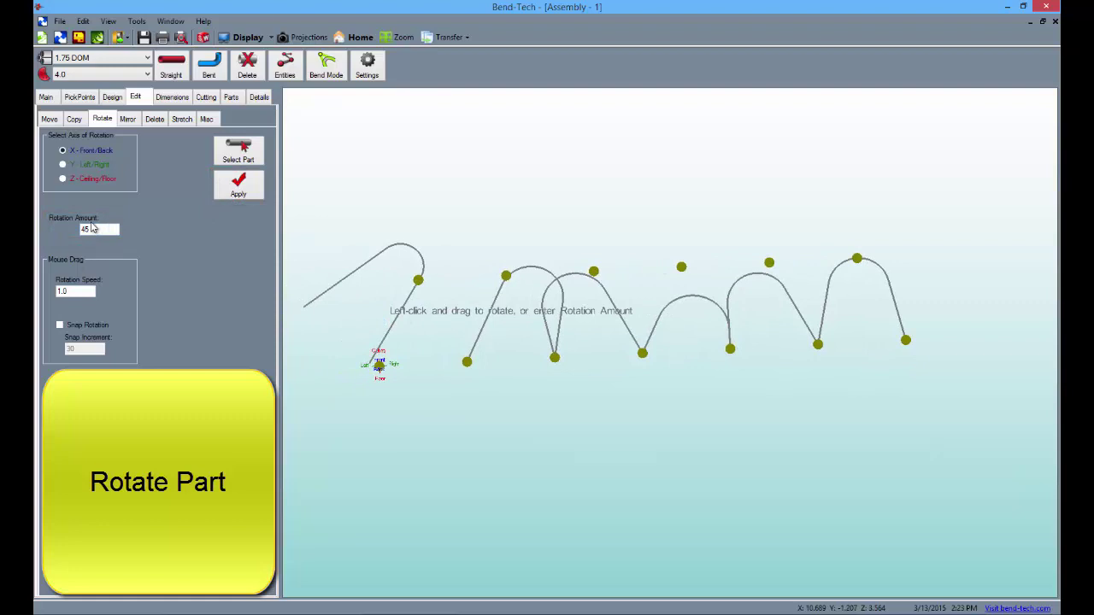
- Try a rotation amount of 270 on the first bent part and clear the amount again
left_click_drag(84, 229, 97, 229)
type("3")
type("70")
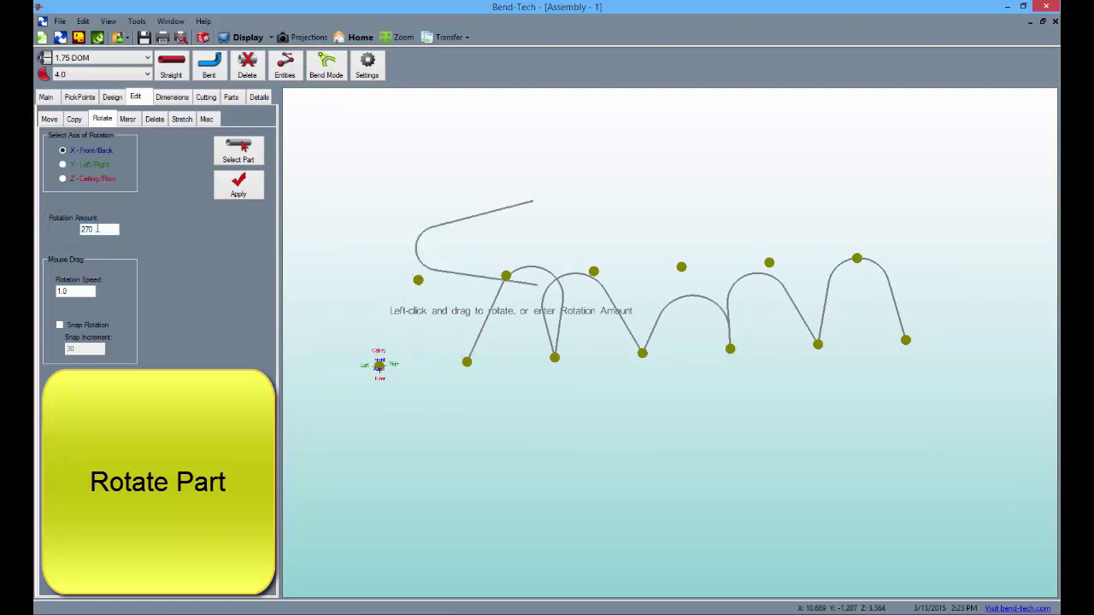
key("BackSpace")
key("BackSpace")
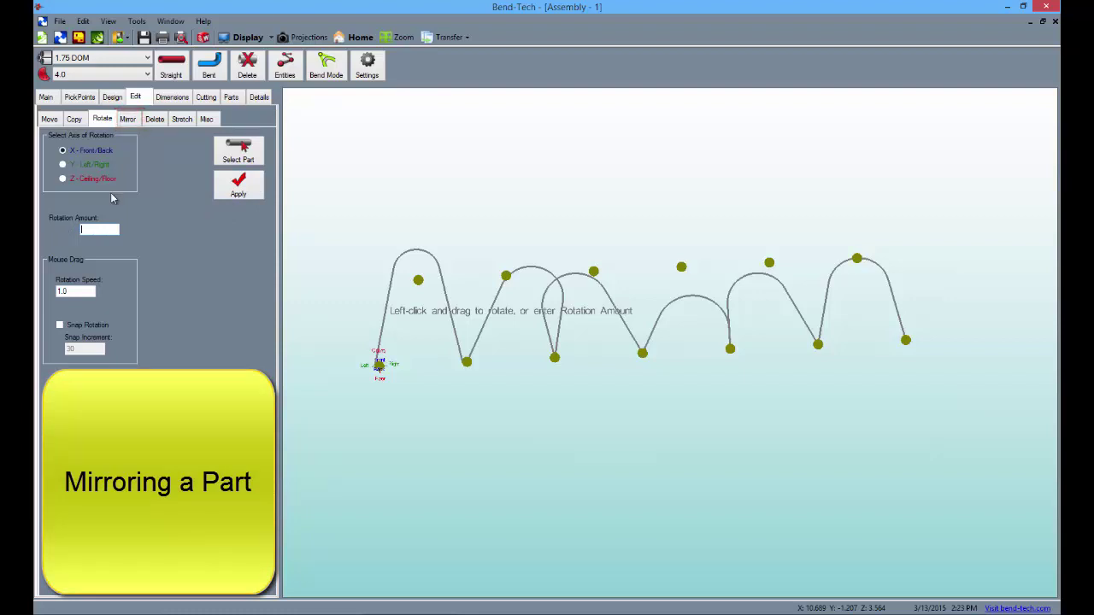
- Mirror the first bent part across the Y - Left/Right axis while keeping the original part
left_click(128, 120)
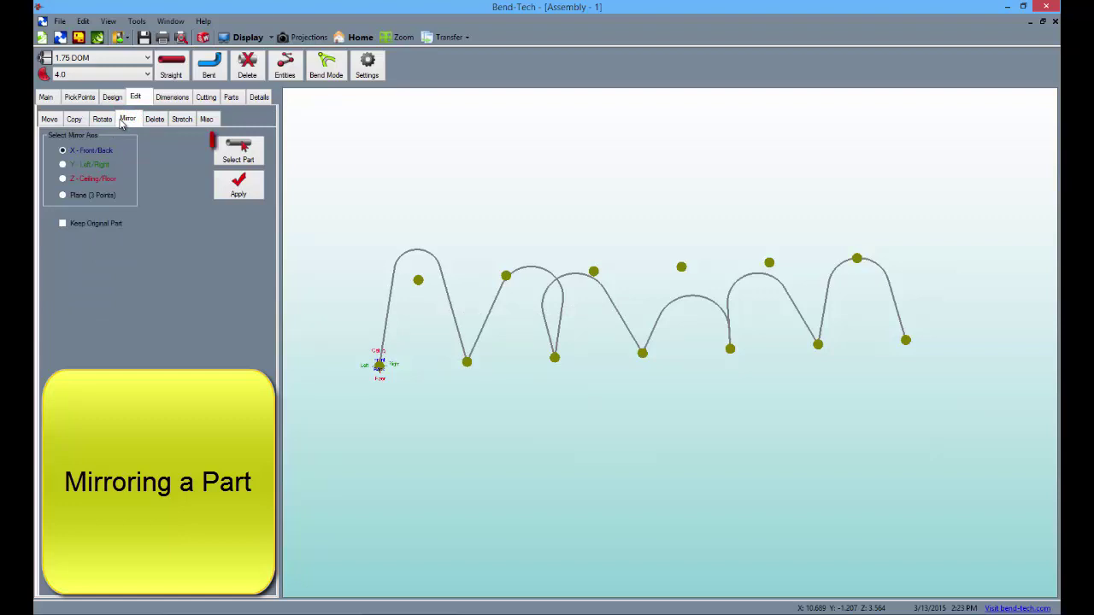
left_click(252, 154)
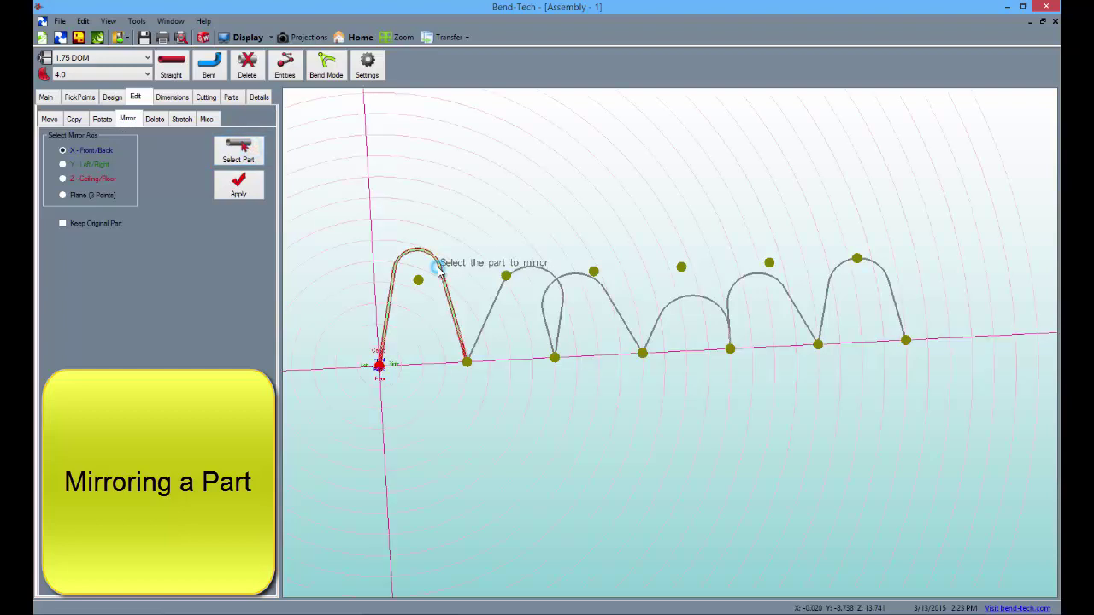
left_click(434, 272)
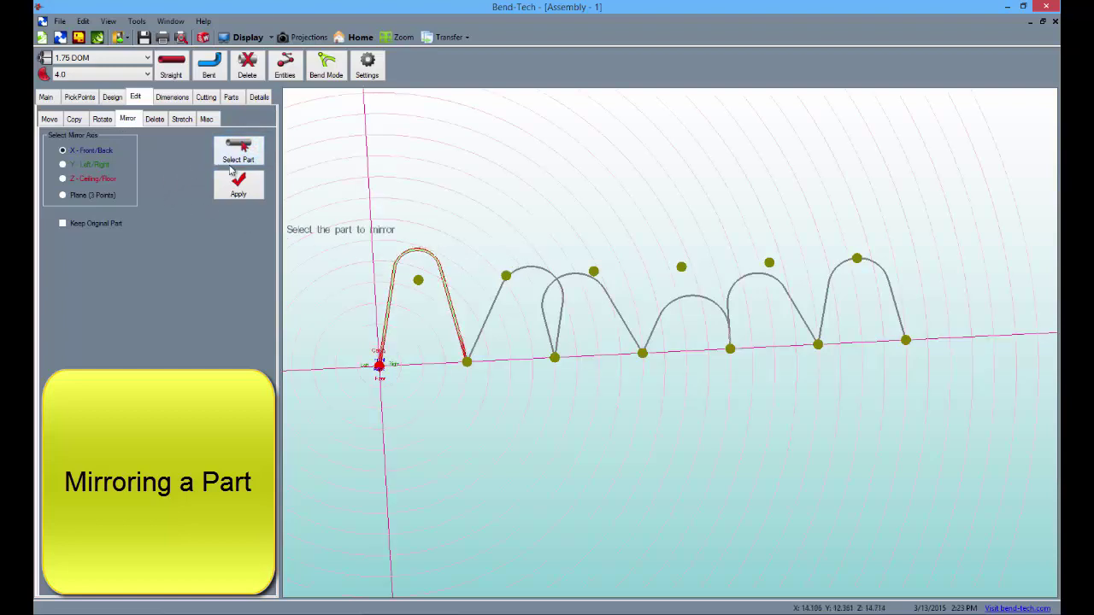
left_click(75, 169)
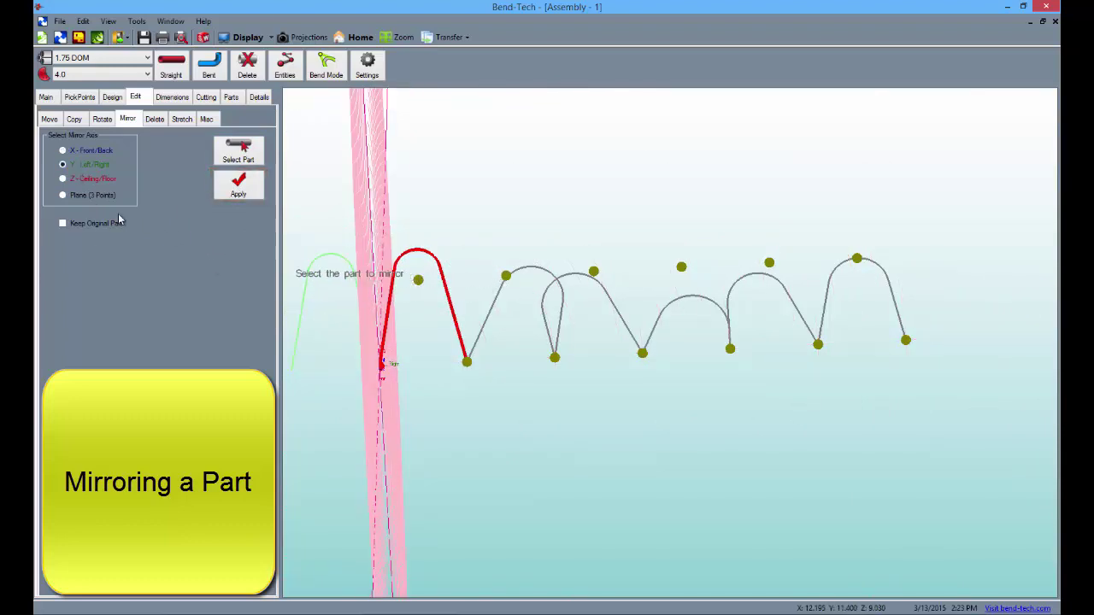
left_click(224, 191)
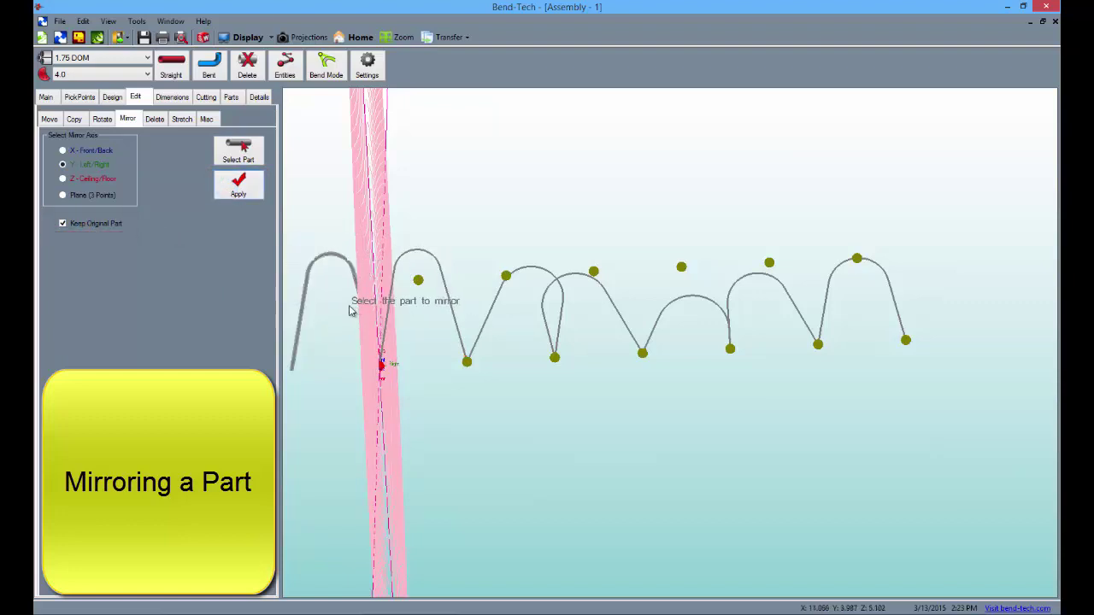
- Reset the mirror axis to X - Front/Back and delete the mirrored copy of the first bent part
left_click(83, 152)
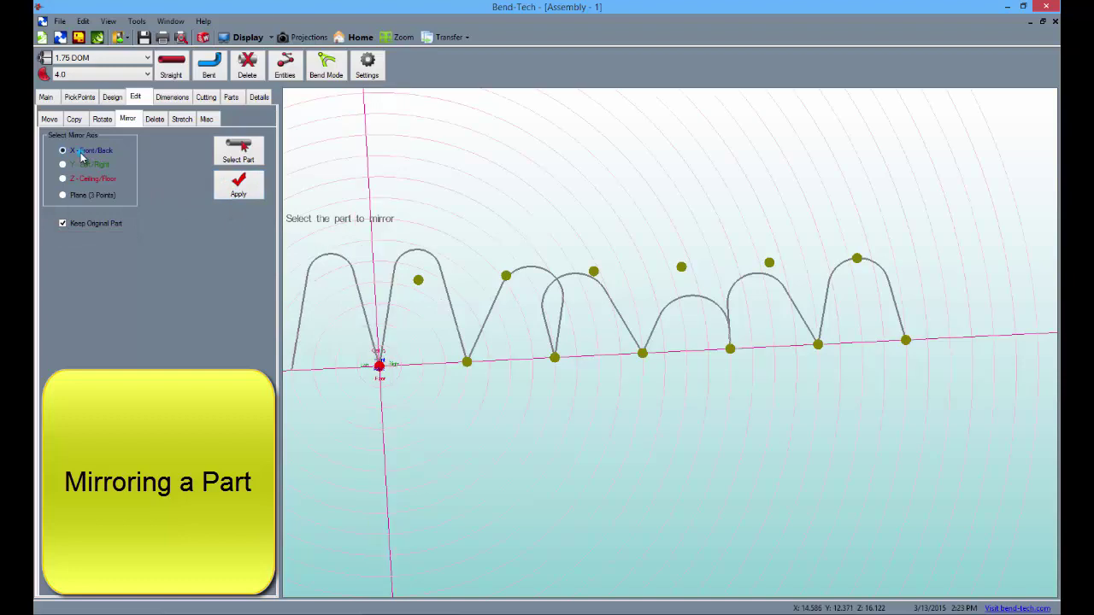
left_click(248, 64)
left_click(357, 272)
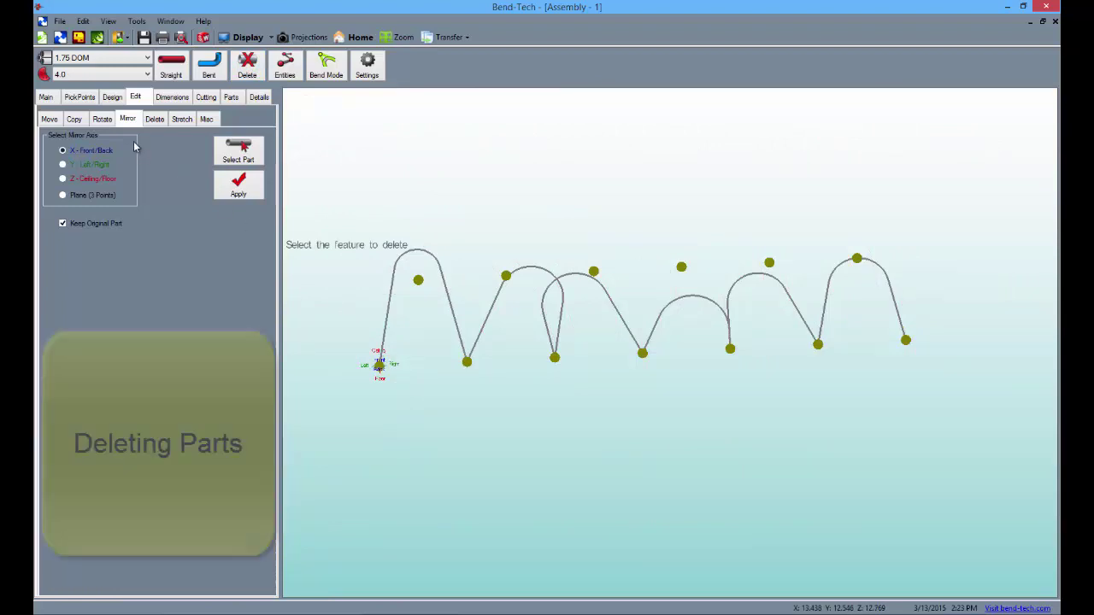
- Mark Part 13 for deletion in the list of parts and unmark it again
left_click(154, 118)
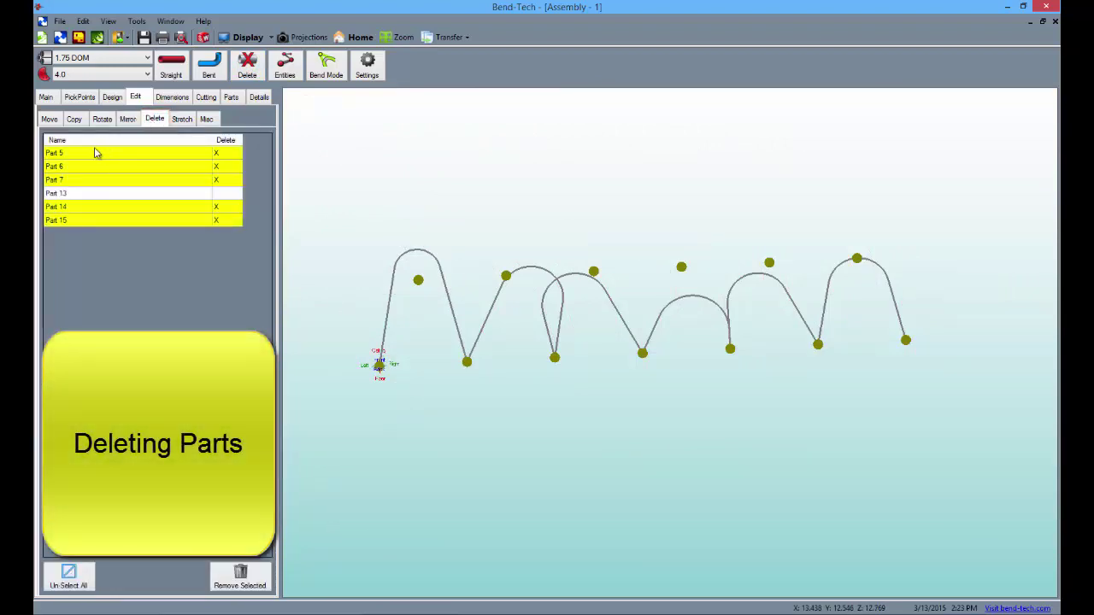
left_click(85, 194)
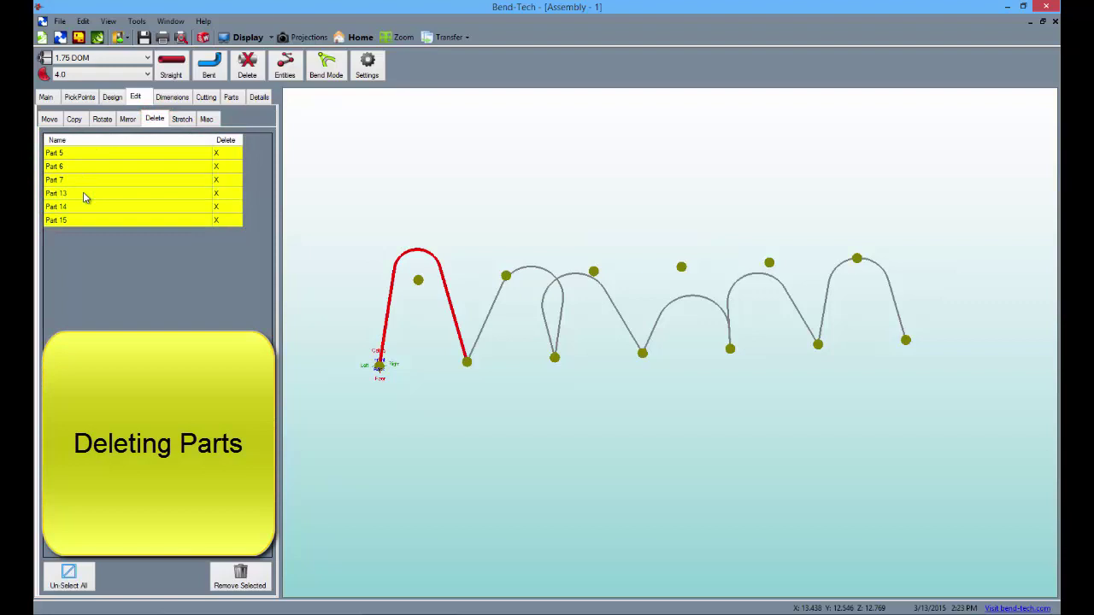
left_click(219, 197)
left_click(219, 196)
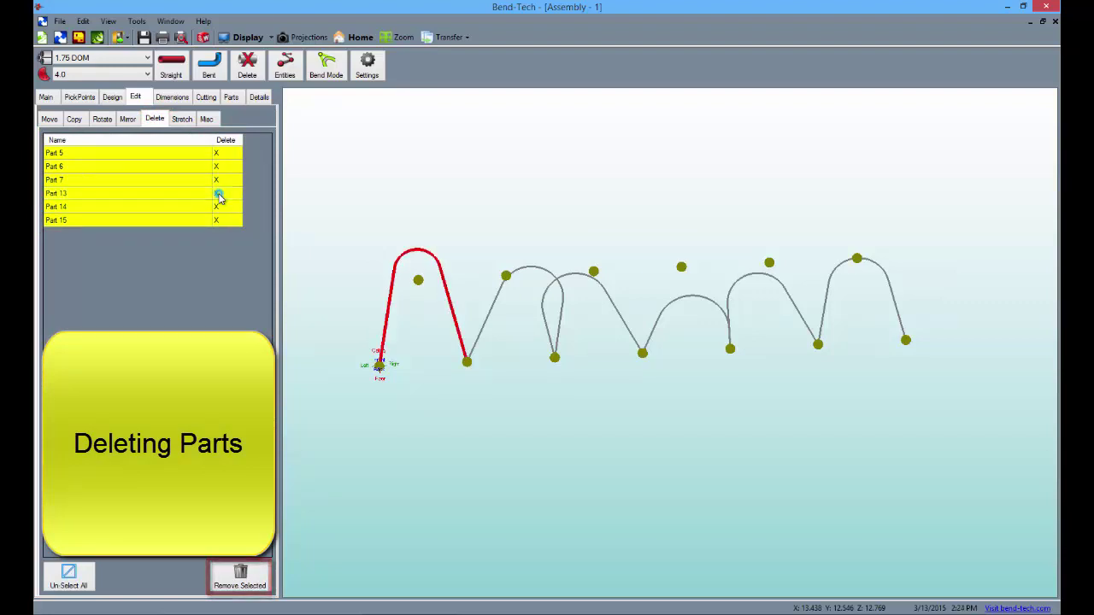
left_click(219, 196)
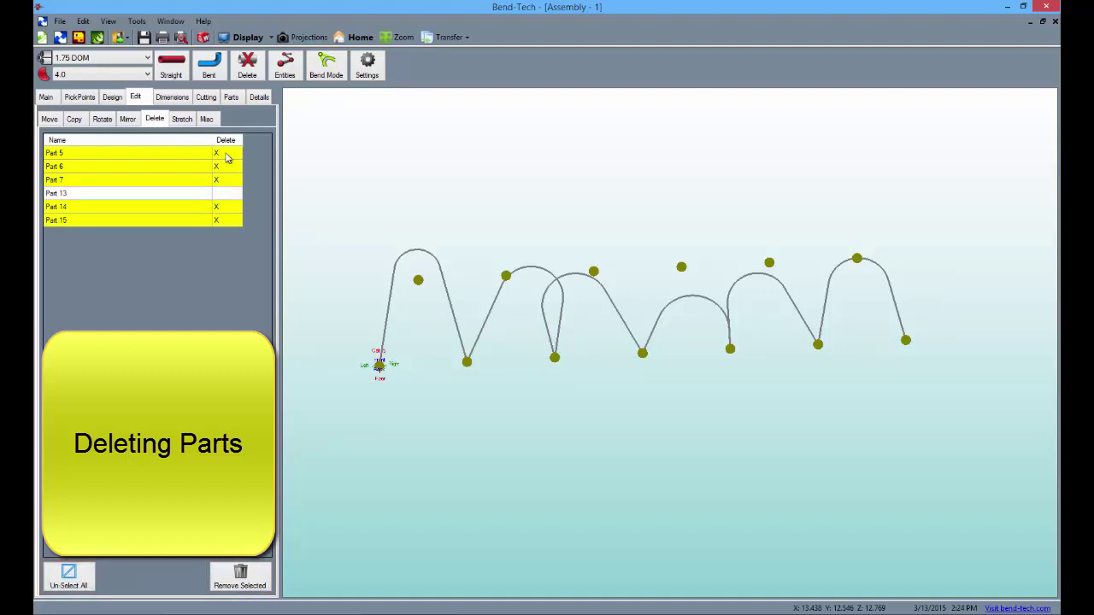
- Remove the deletion marks from Parts 5, 6, 7, 14 and 15
left_click(217, 173)
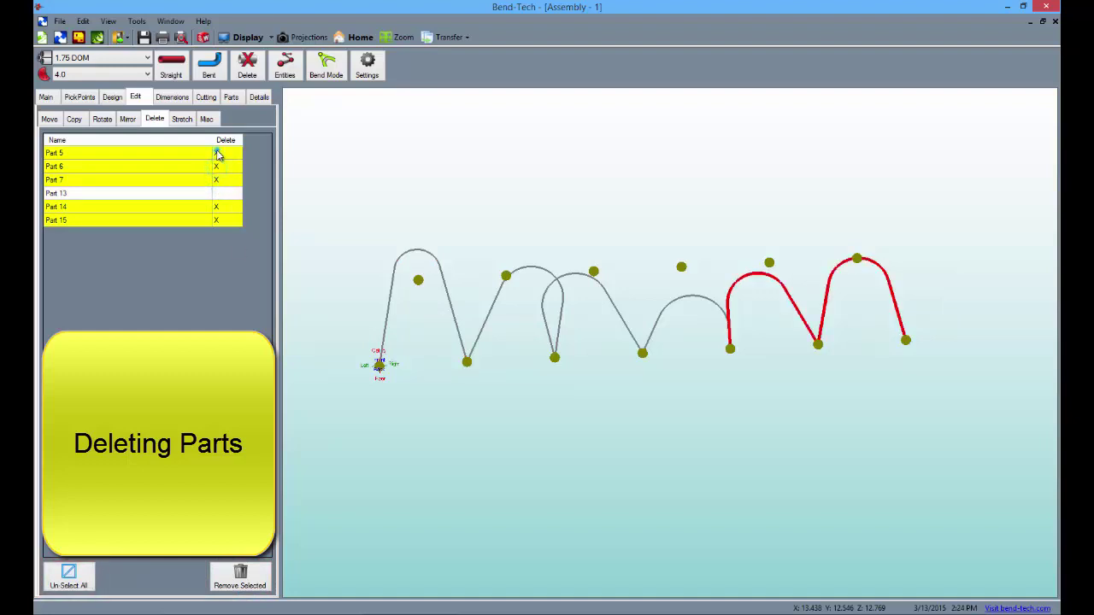
left_click(217, 166)
left_click(218, 180)
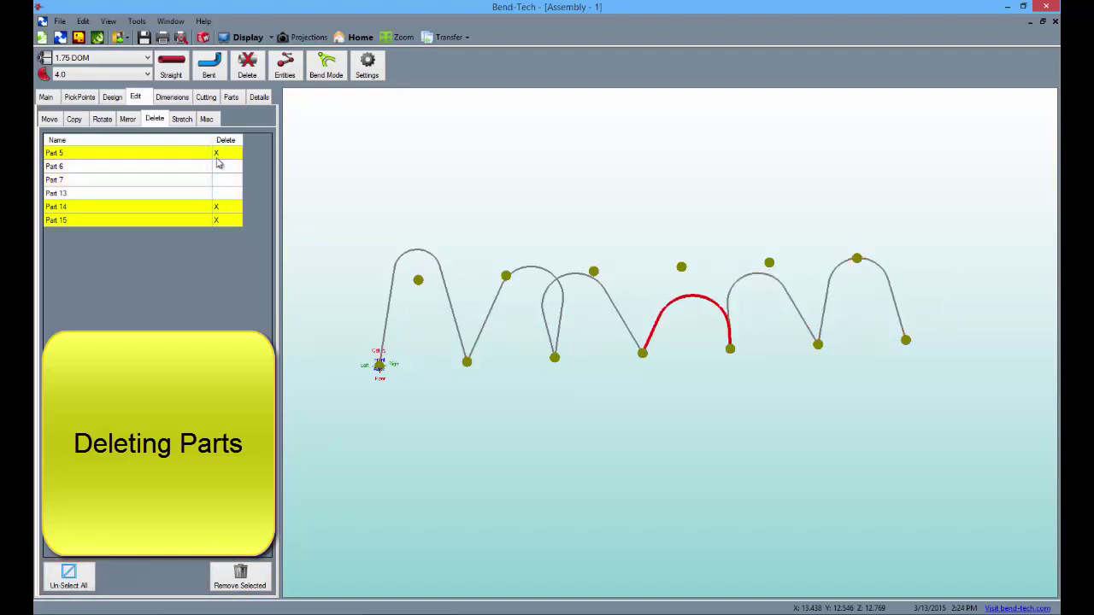
left_click(217, 153)
left_click(218, 210)
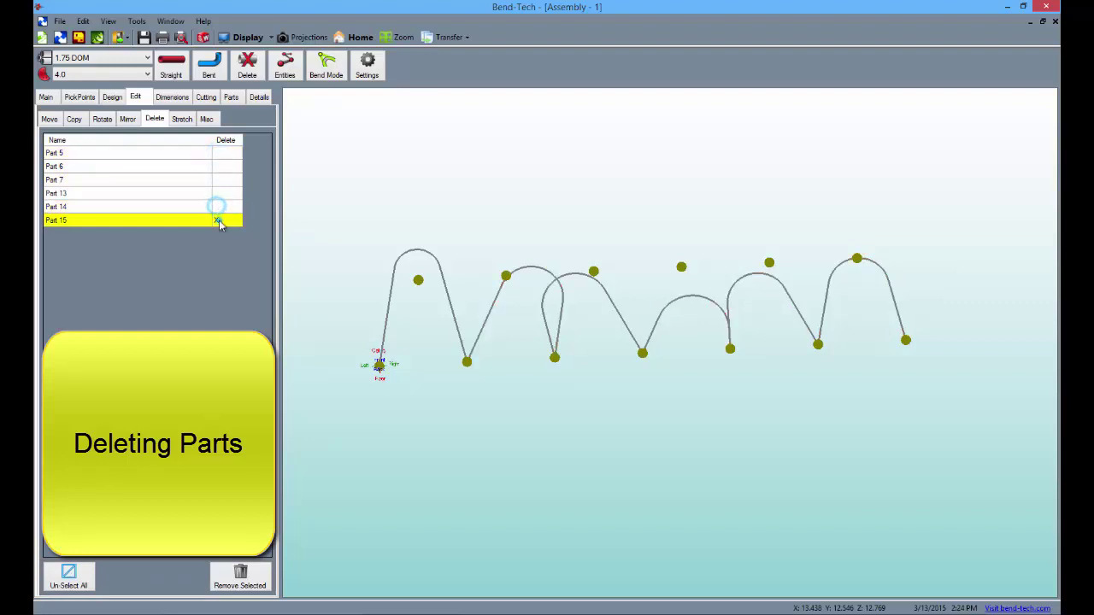
left_click(218, 220)
- Mark Part 13 alone for deletion and remove it from the assembly
left_click(218, 193)
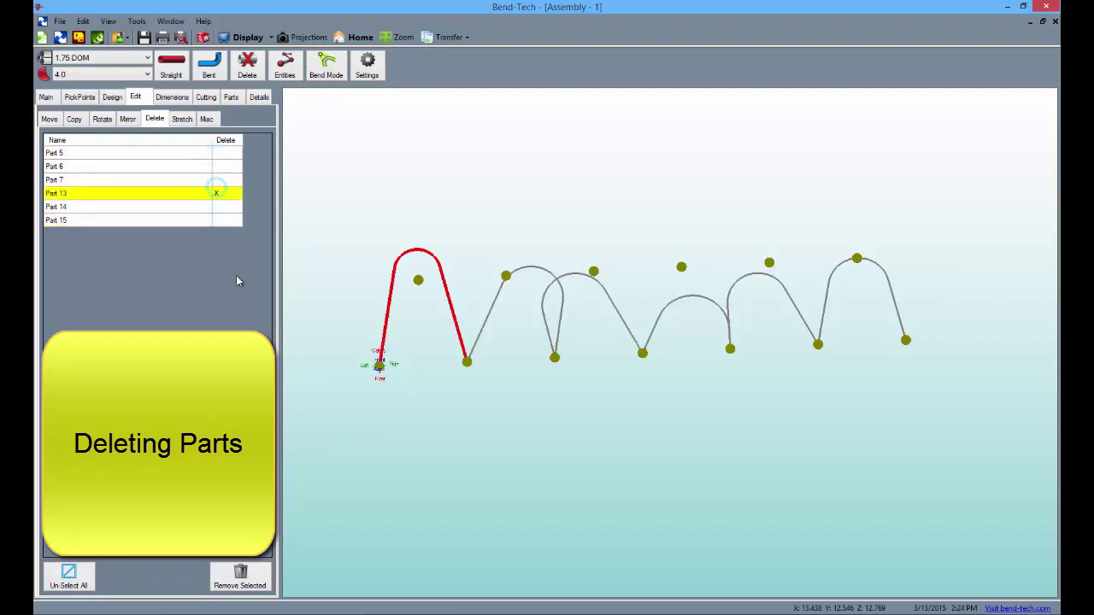
left_click(246, 579)
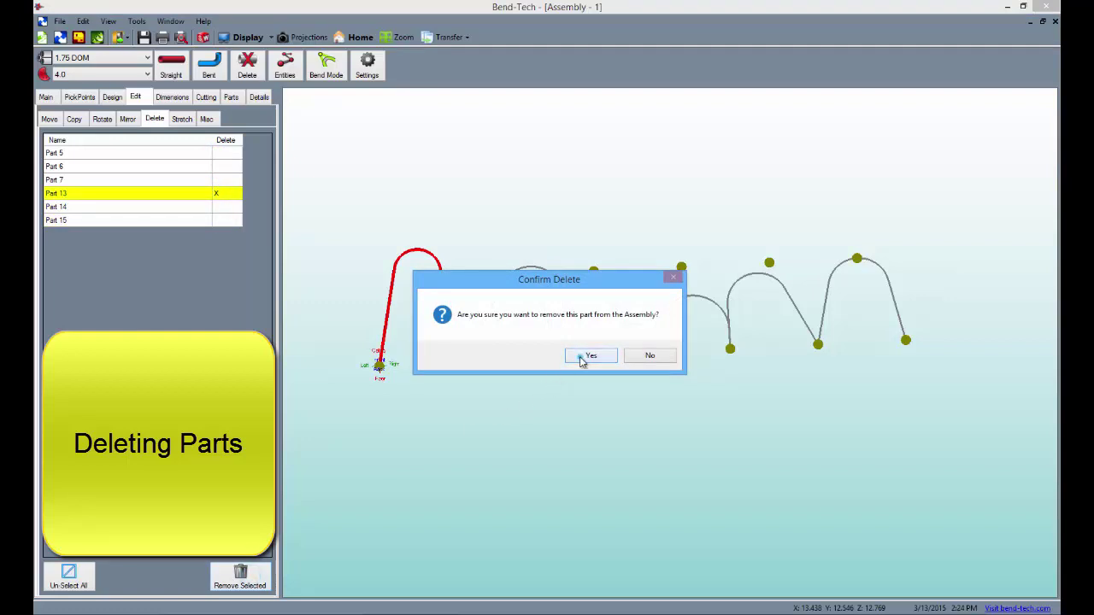
left_click(580, 361)
- Mark Part 7 for deletion and remove it from the assembly
left_click(224, 181)
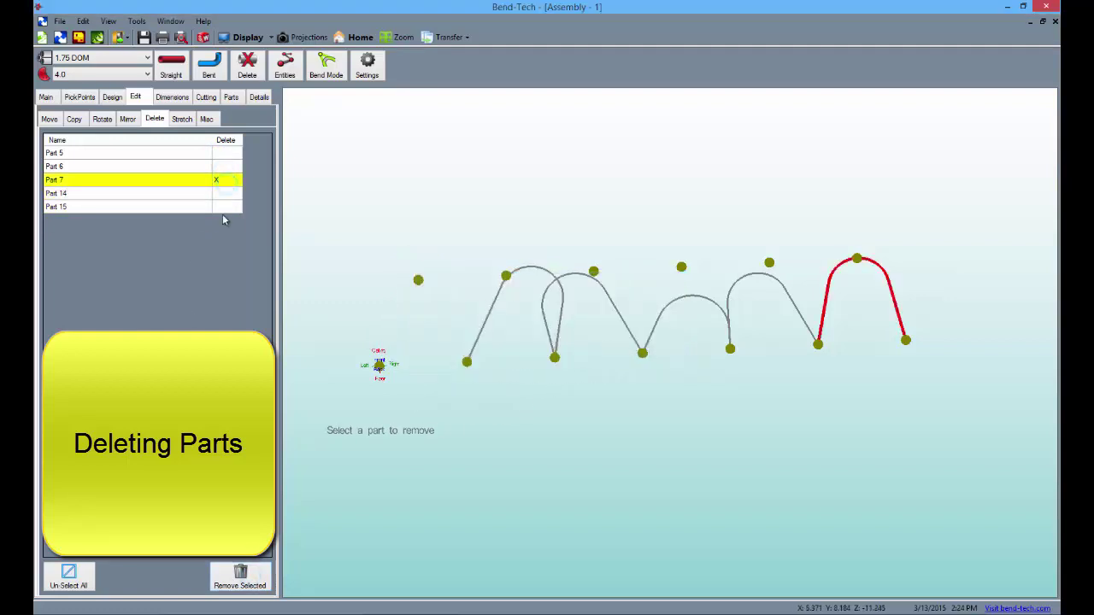
left_click(252, 572)
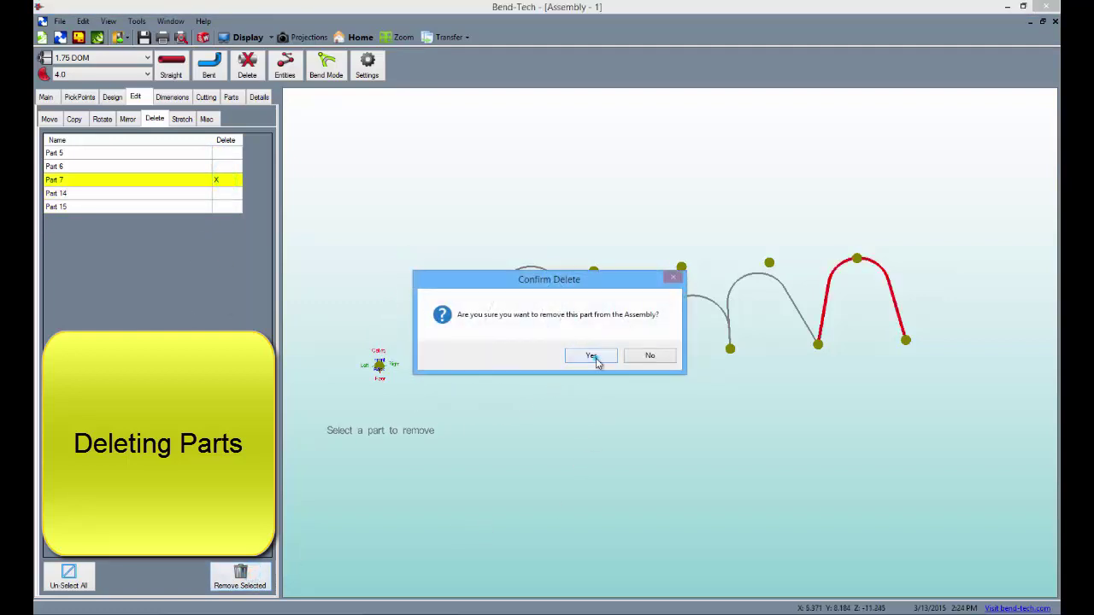
left_click(592, 356)
- Mark Parts 5, 6, 14 and 15 for deletion and unselect all of them without removing any
left_click(220, 152)
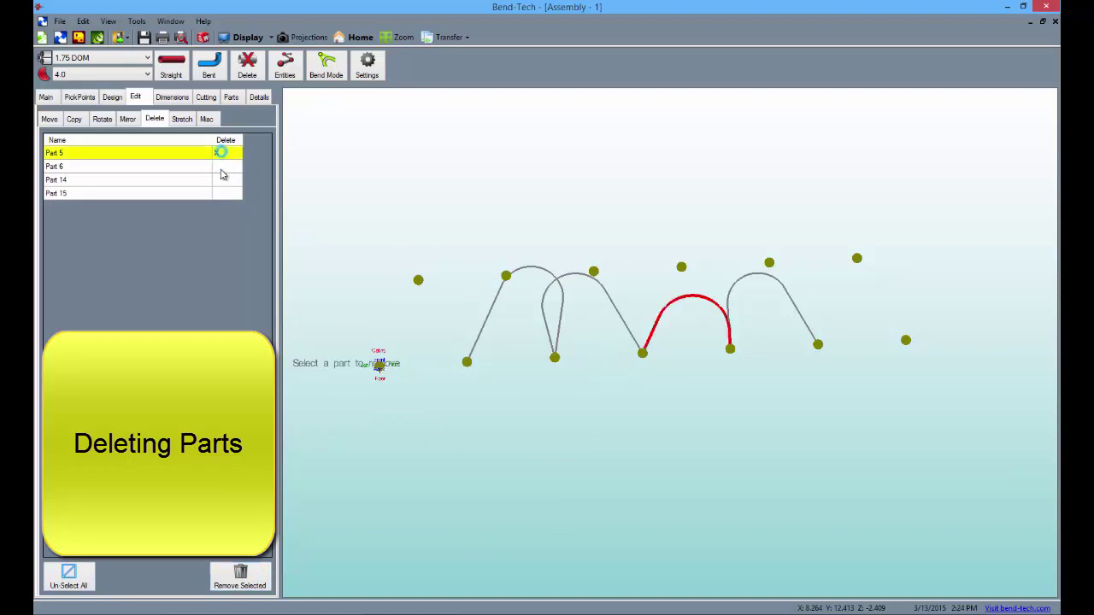
left_click(221, 166)
left_click(224, 179)
left_click(226, 192)
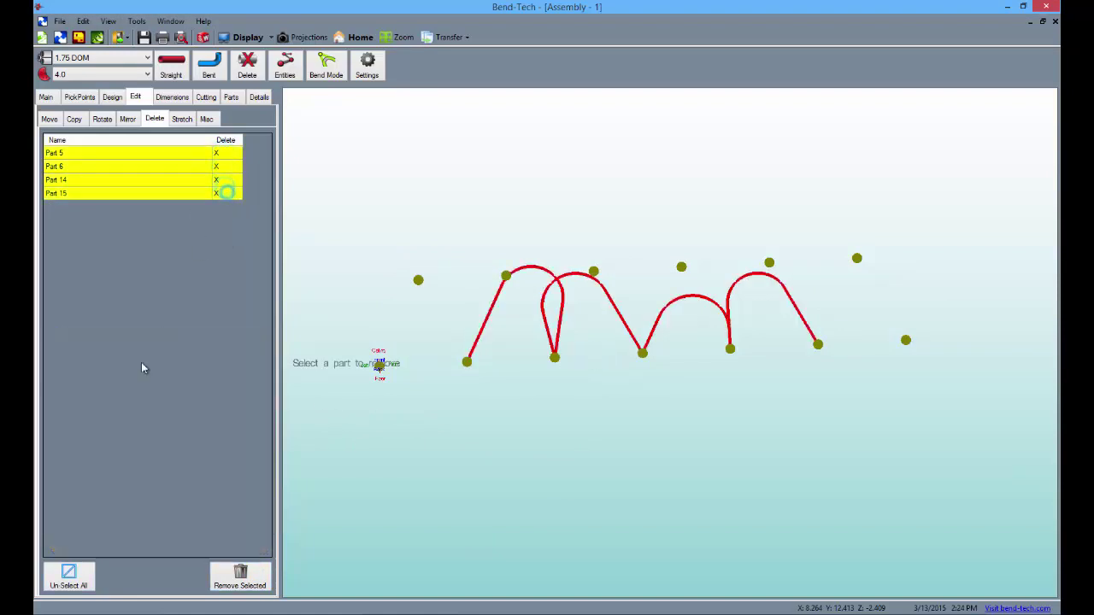
left_click(69, 576)
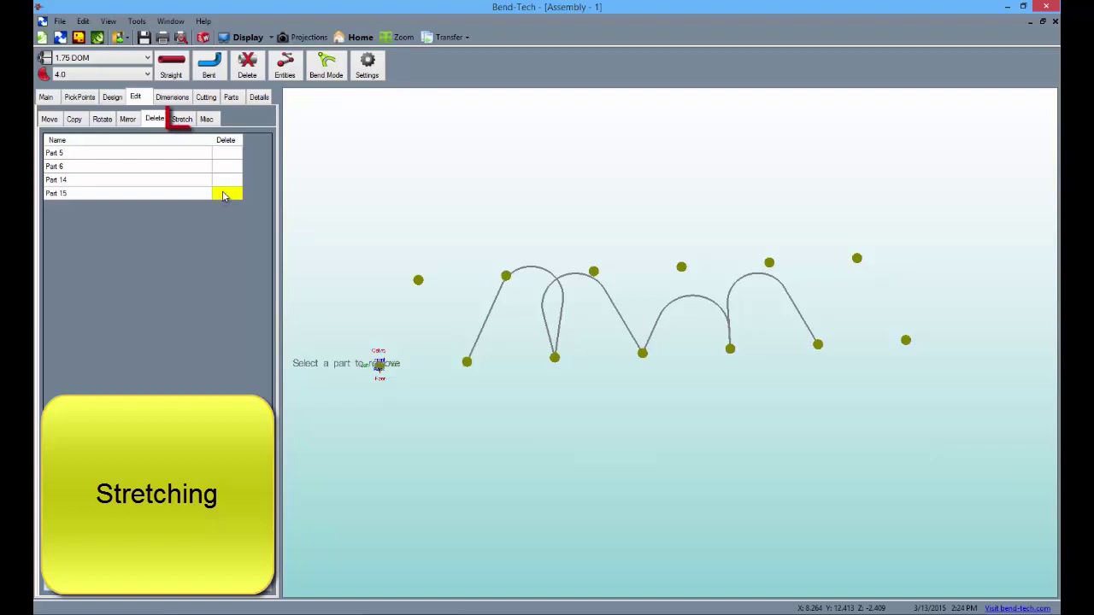
- Start a stretch in the Front view and enclose the row of bent parts in the selection window
left_click(182, 119)
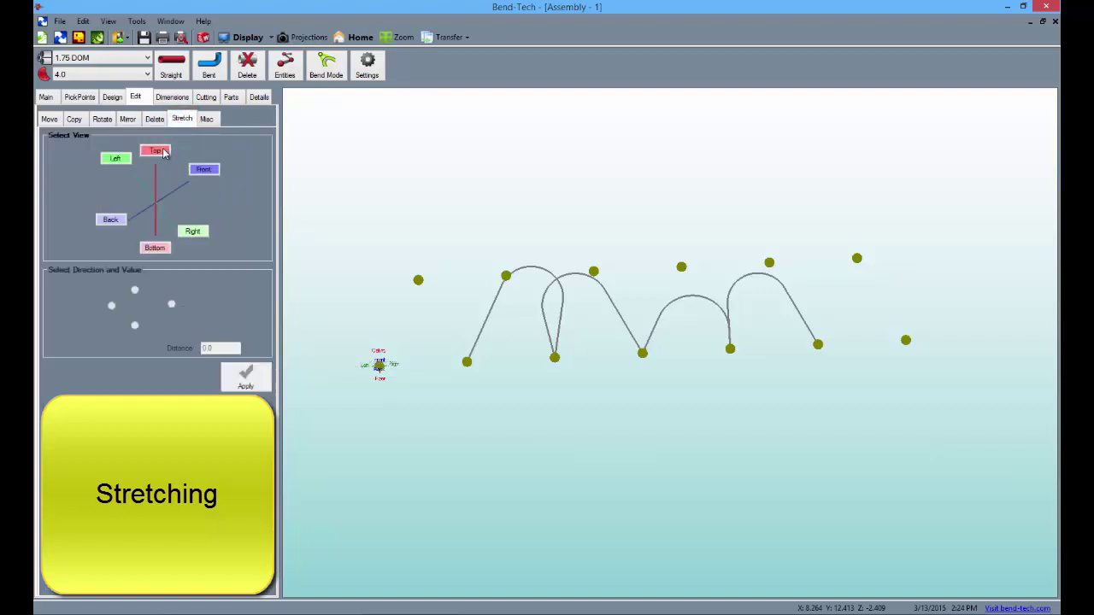
left_click(155, 151)
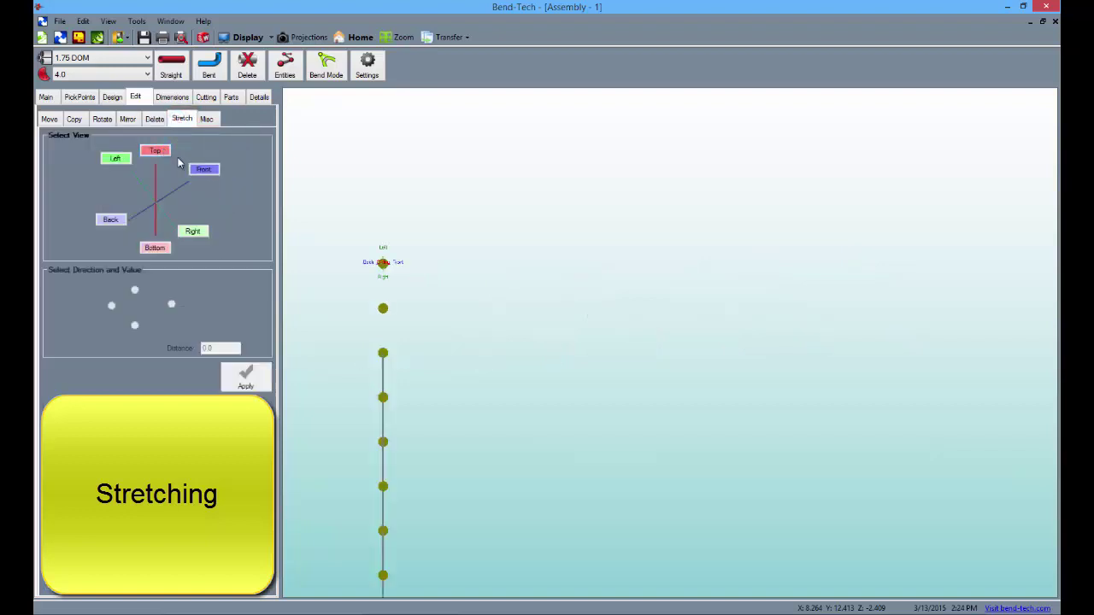
left_click(203, 169)
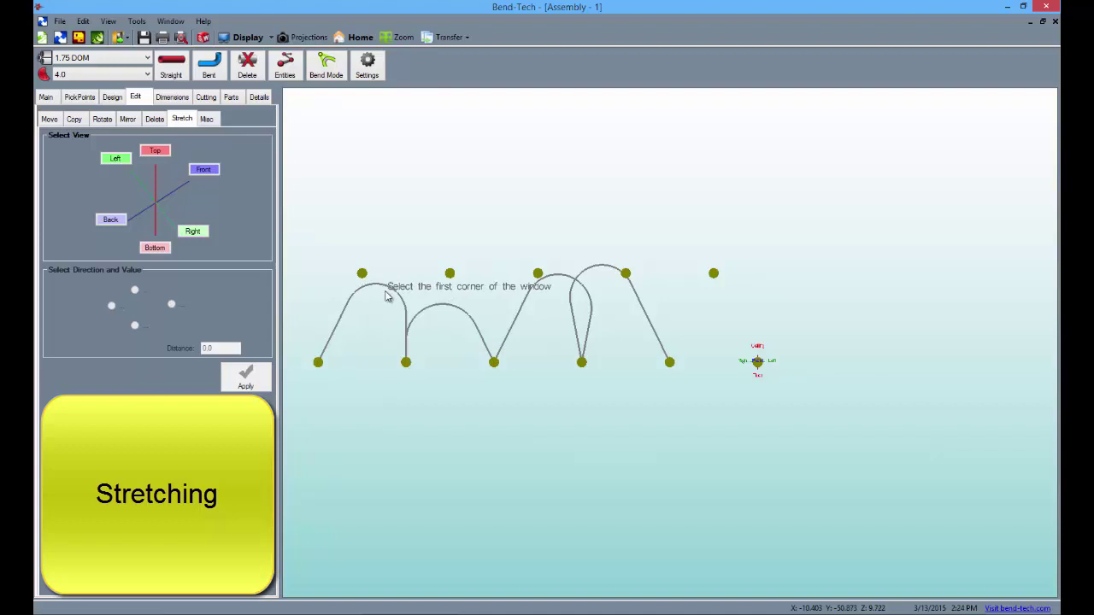
left_click(317, 272)
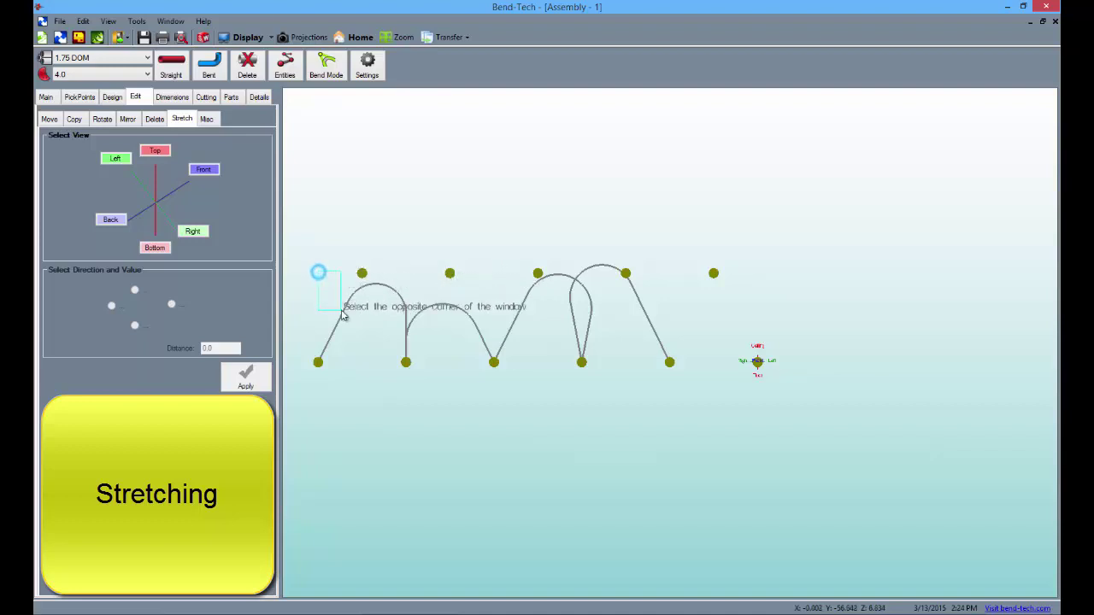
left_click(683, 380)
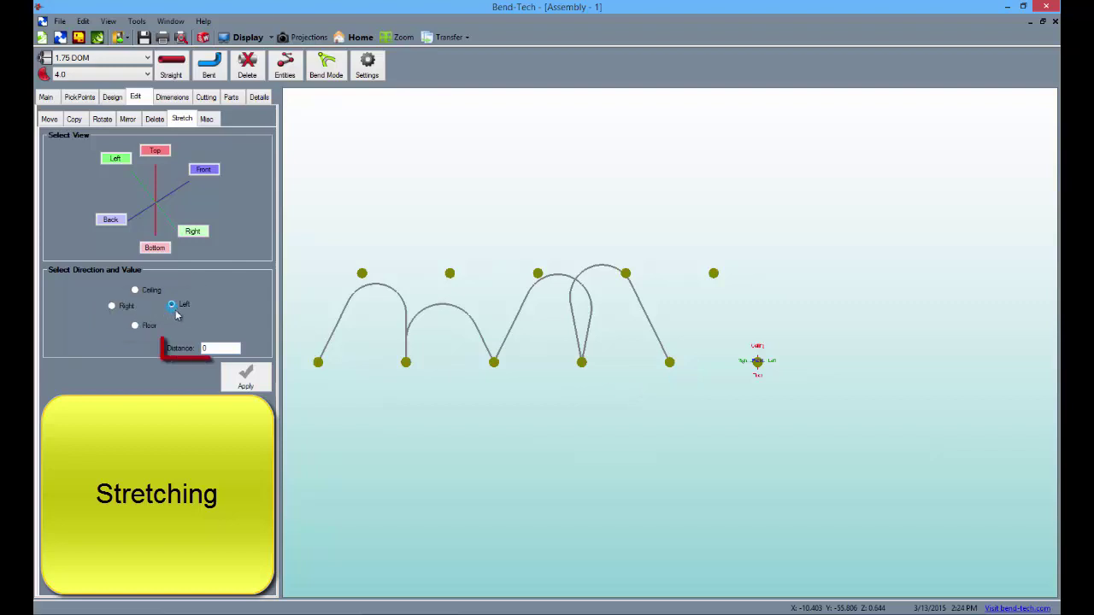
- Stretch the windowed geometry toward Left by a distance of 1, applying the stretch four times
left_click(221, 348)
type("1")
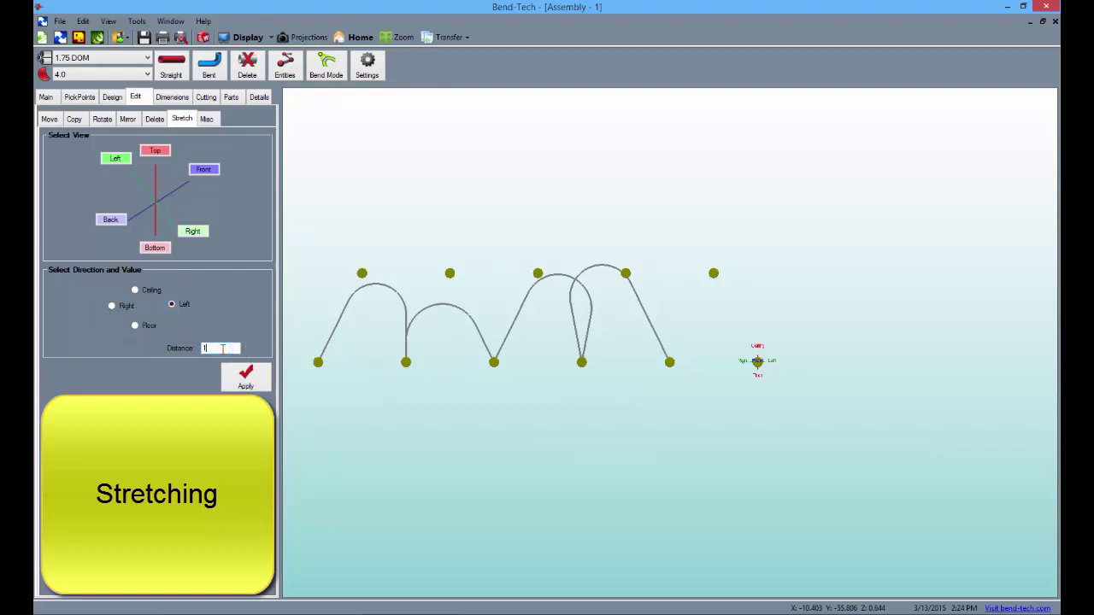
left_click(250, 384)
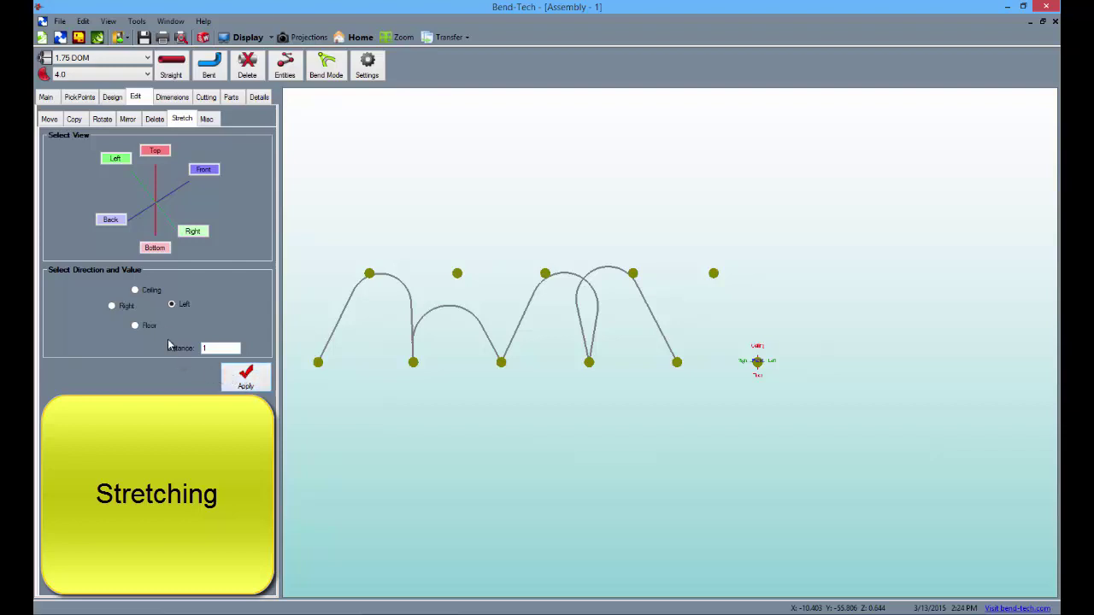
left_click(246, 384)
left_click(245, 385)
left_click(246, 385)
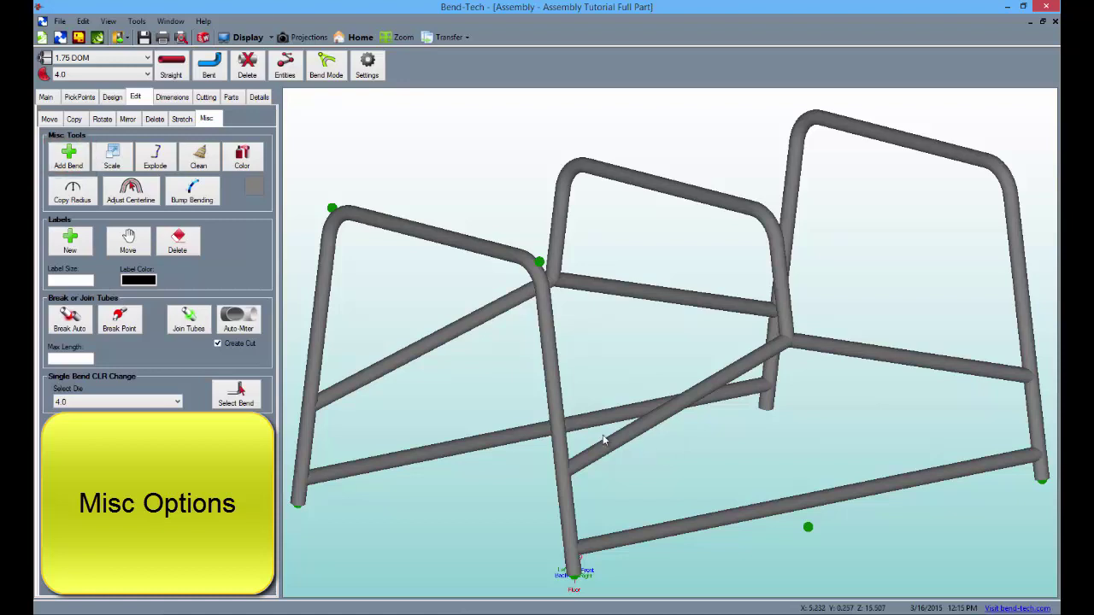
- Add a new bend midway along the top tube of each of the three hoops
left_click(71, 162)
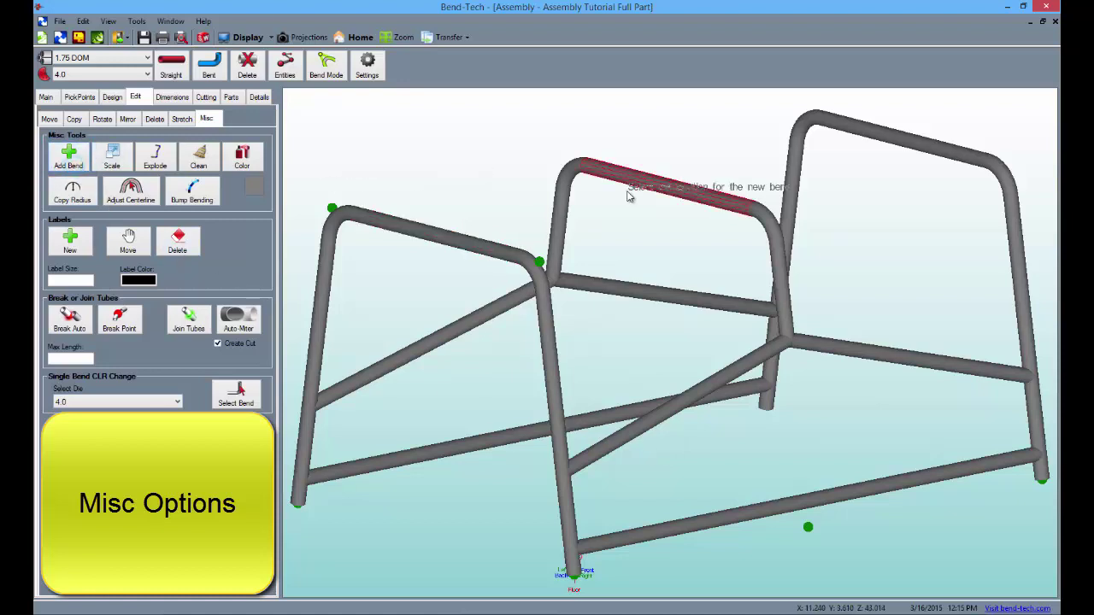
left_click(677, 197)
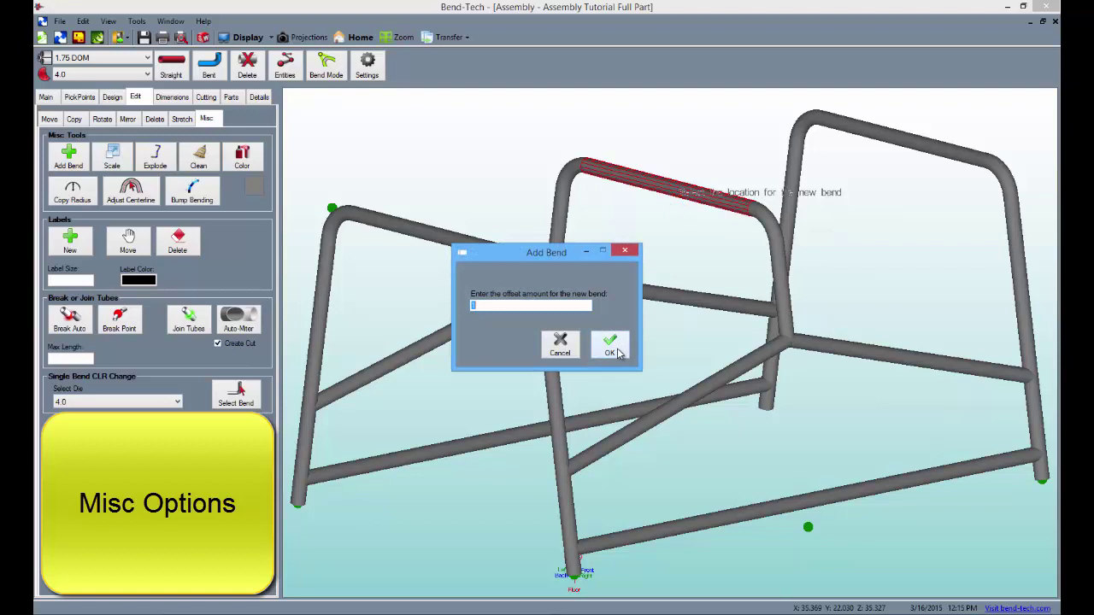
left_click(611, 346)
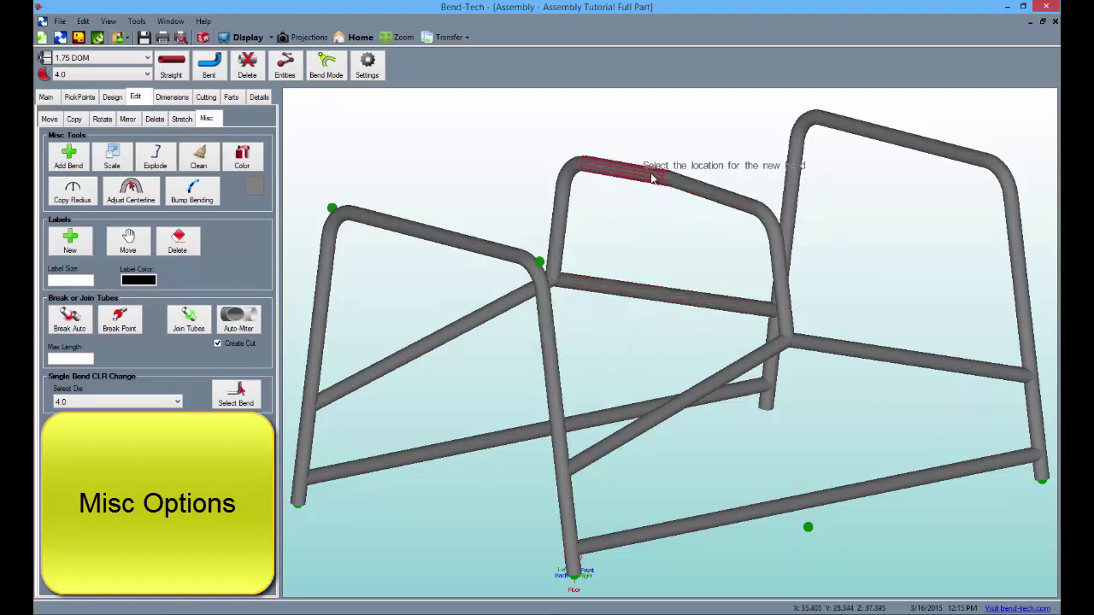
left_click(447, 245)
left_click(610, 347)
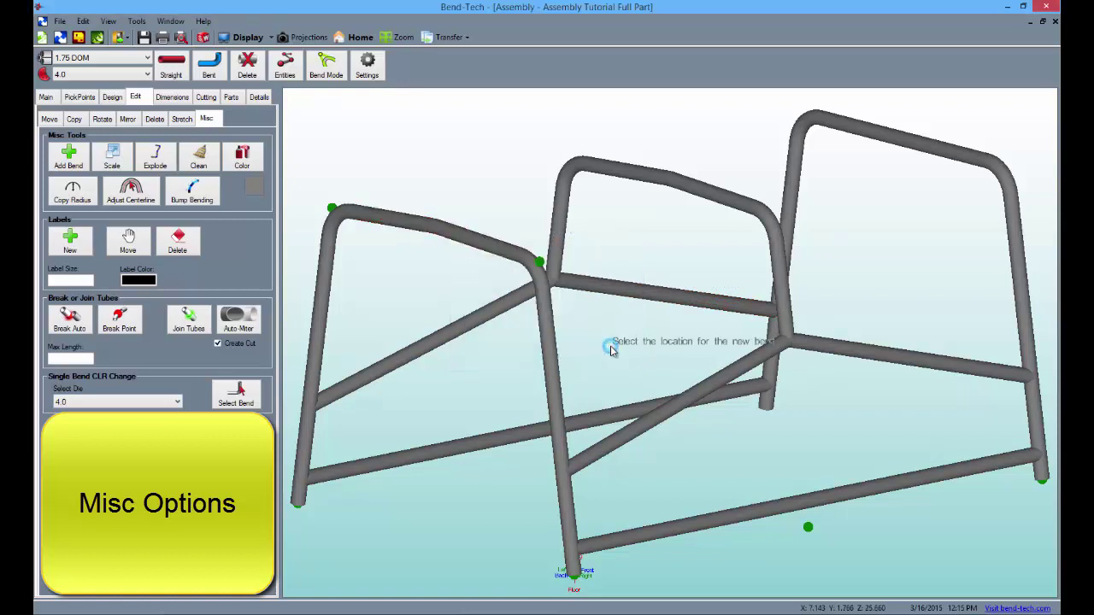
left_click(909, 147)
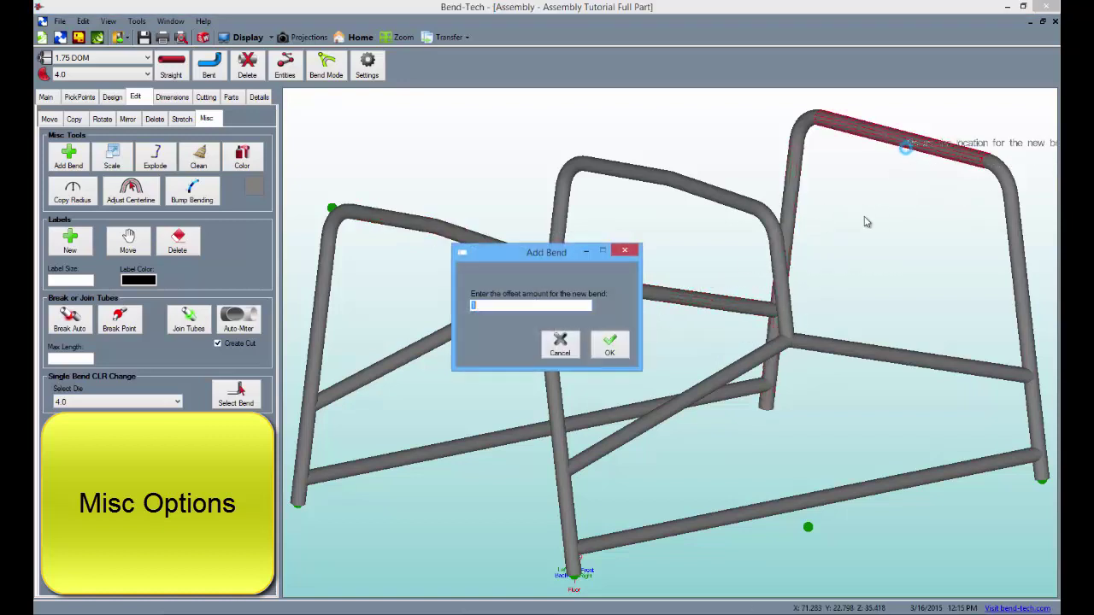
left_click(621, 349)
mouse_move(596, 357)
middle_mouse_down()
mouse_move(701, 340)
mouse_move(589, 364)
mouse_move(588, 346)
middle_mouse_up()
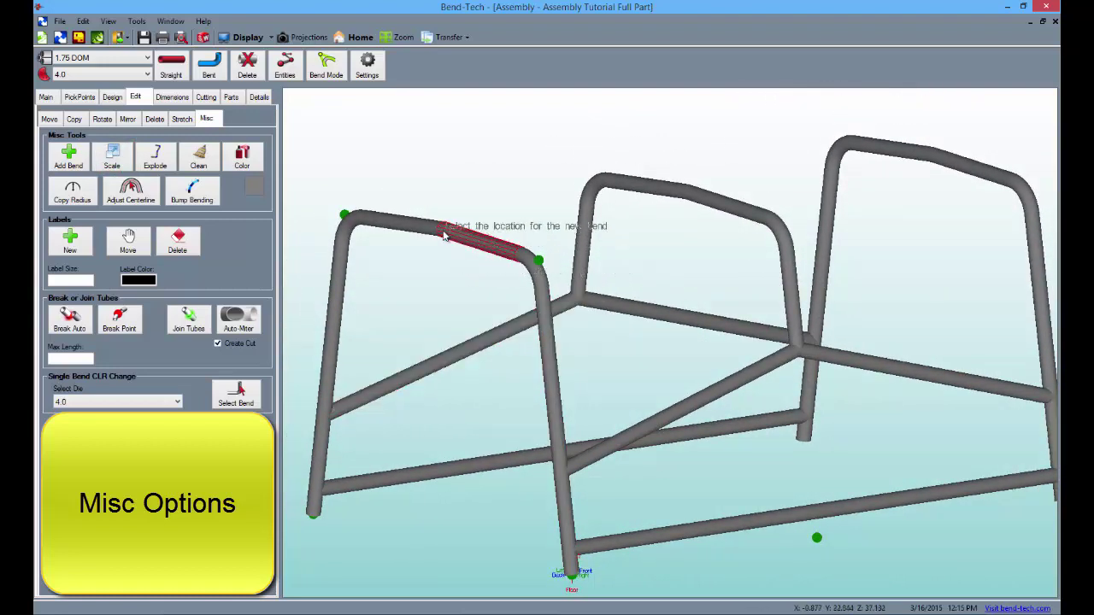
- Scale the assembly's parts to 200 with material size and bend radii at 100, and check the part lengths in the parts list
left_click(110, 160)
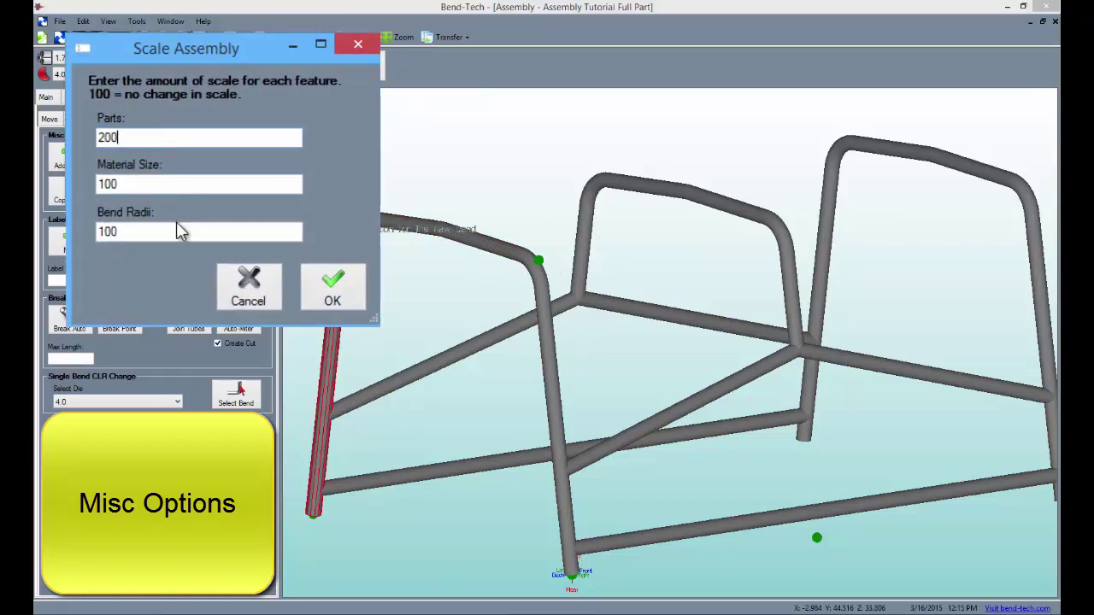
left_click(333, 287)
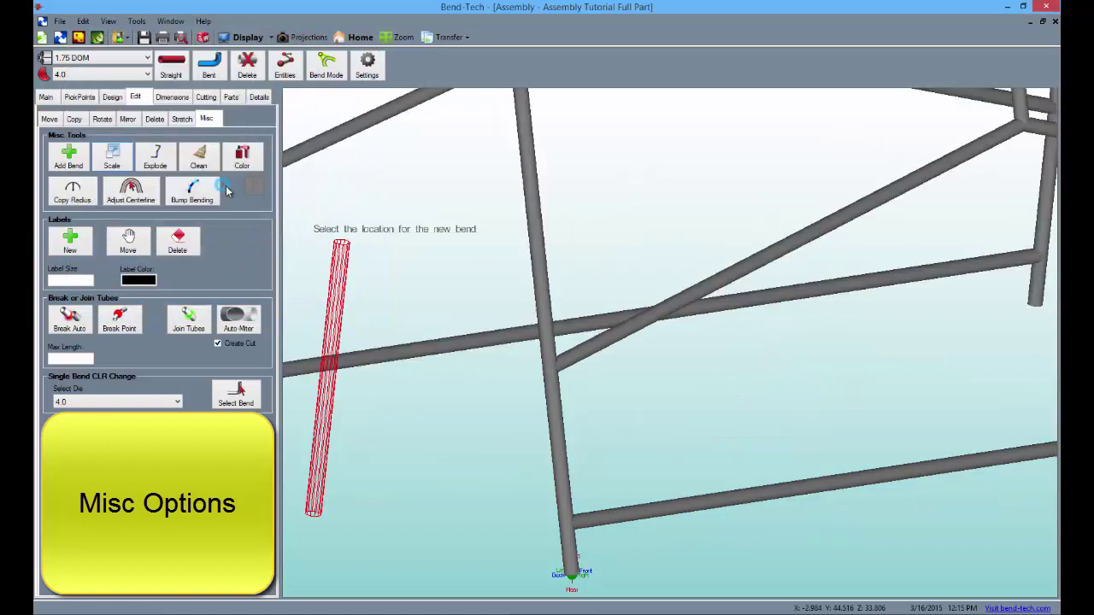
scroll(529, 345, "down", 3)
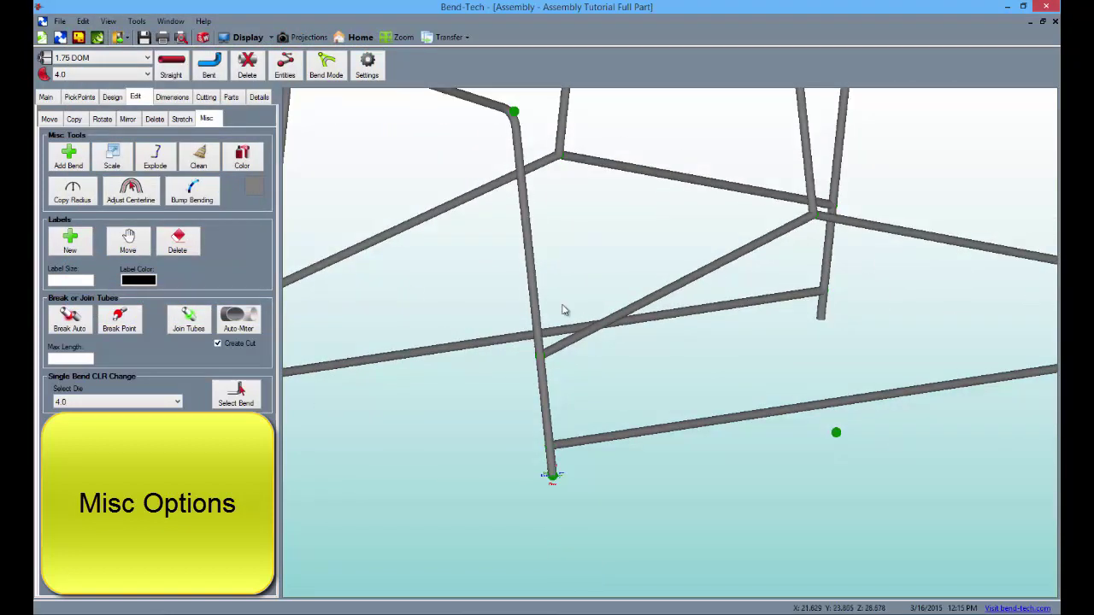
scroll(562, 310, "up", 2)
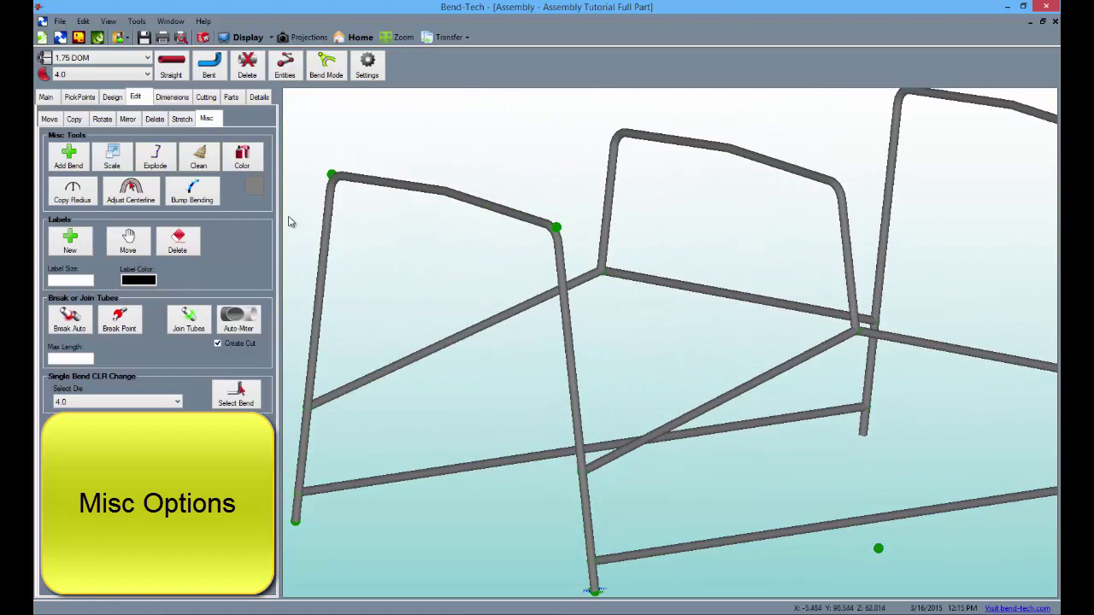
left_click(230, 96)
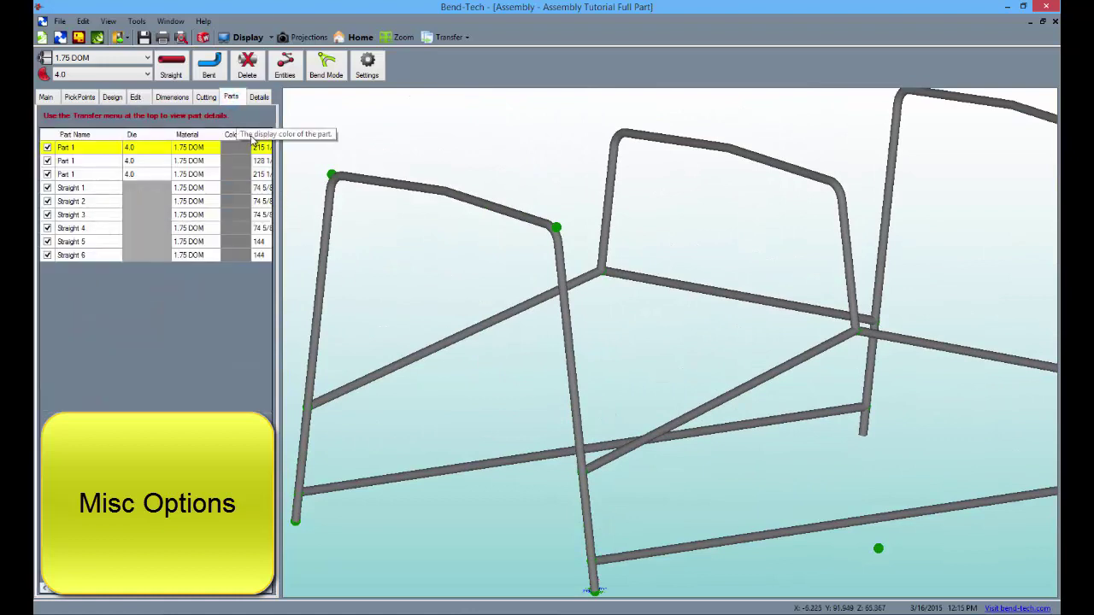
left_click_drag(246, 135, 240, 135)
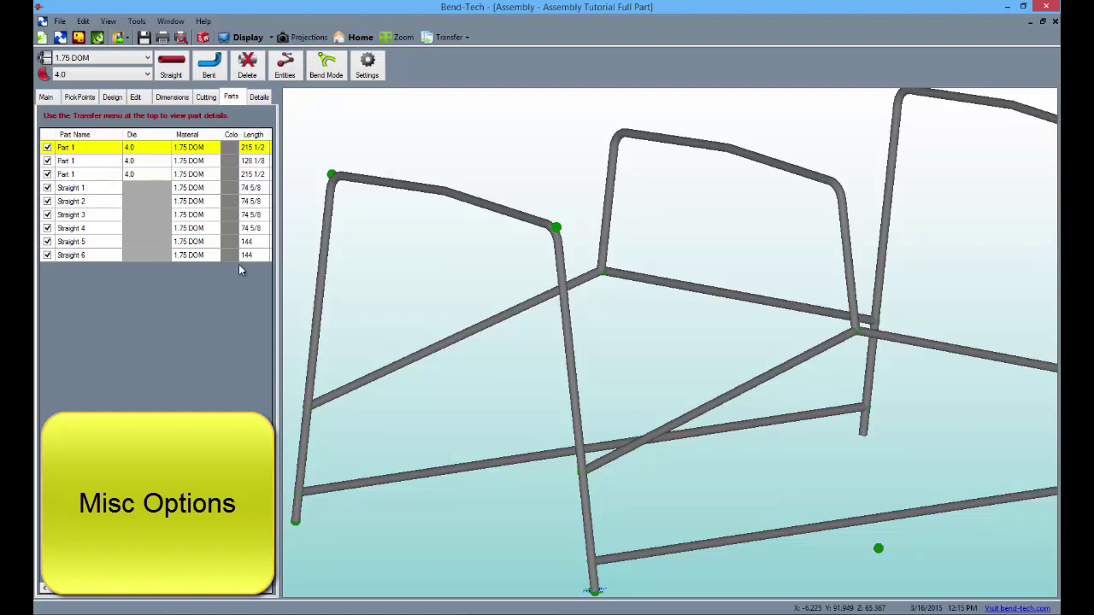
- Scale the assembly's parts to 50 with material size and bend radii at 100
left_click(136, 98)
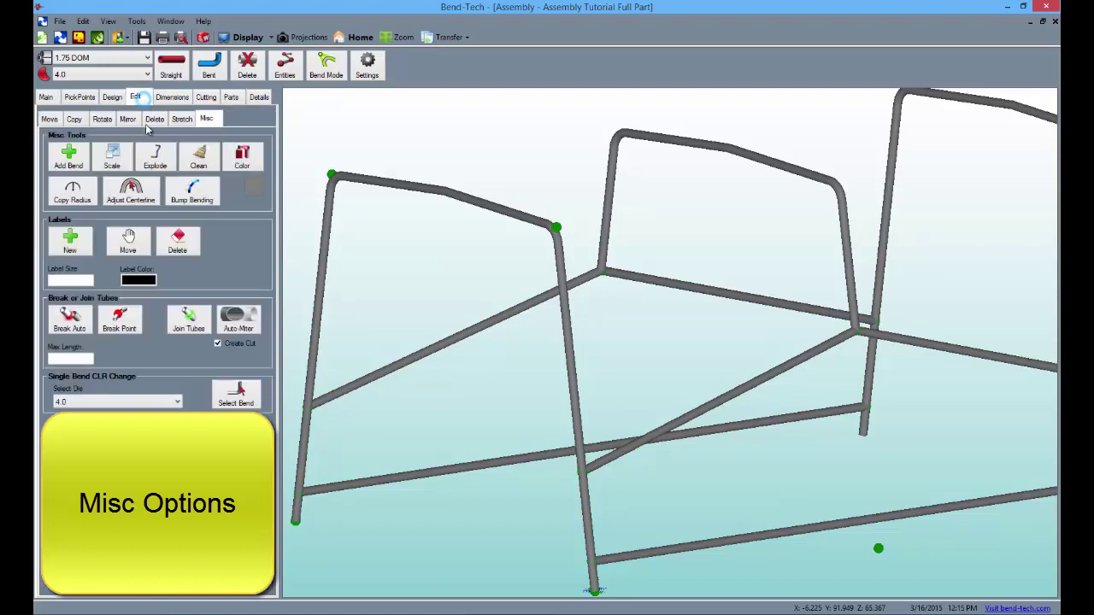
left_click(124, 159)
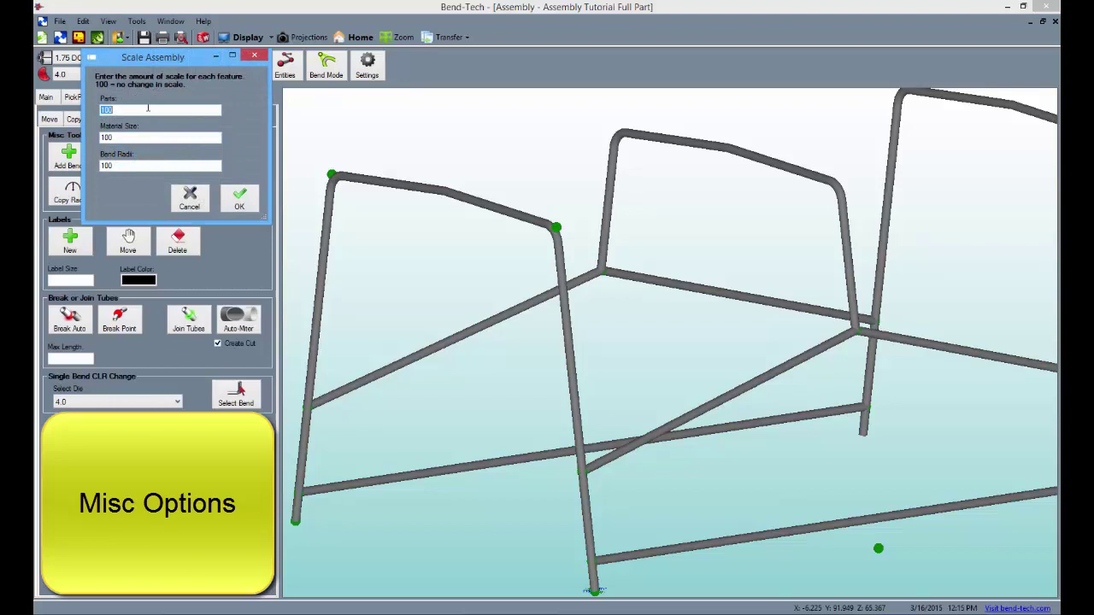
left_click(239, 208)
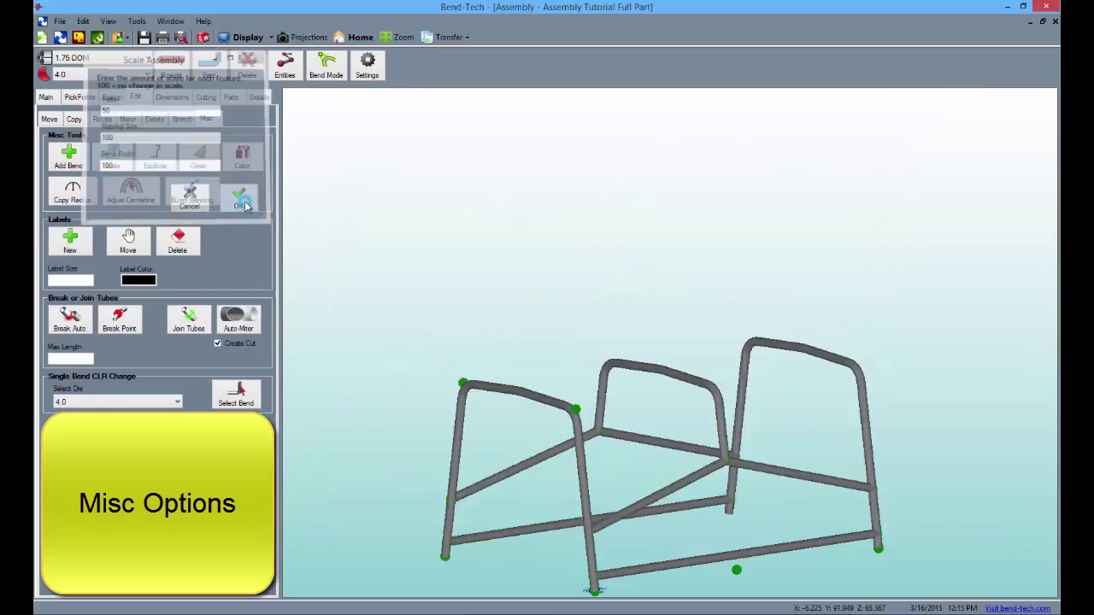
middle_click_drag(532, 447, 475, 322)
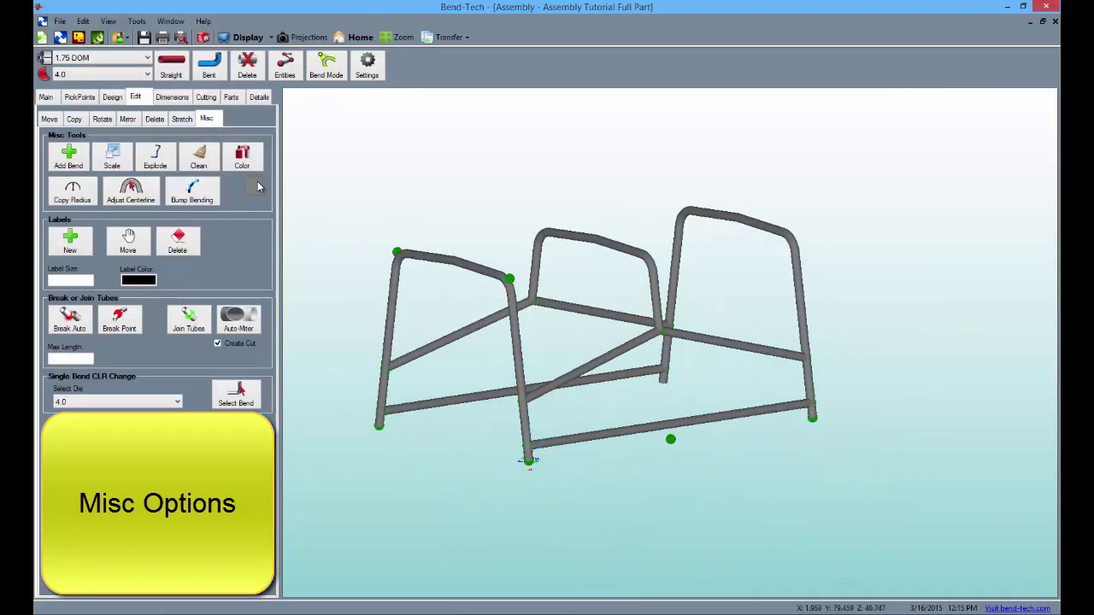
- Explode the assembly from a base point at the middle hoop's top bend and view the separated tubes
left_click(155, 162)
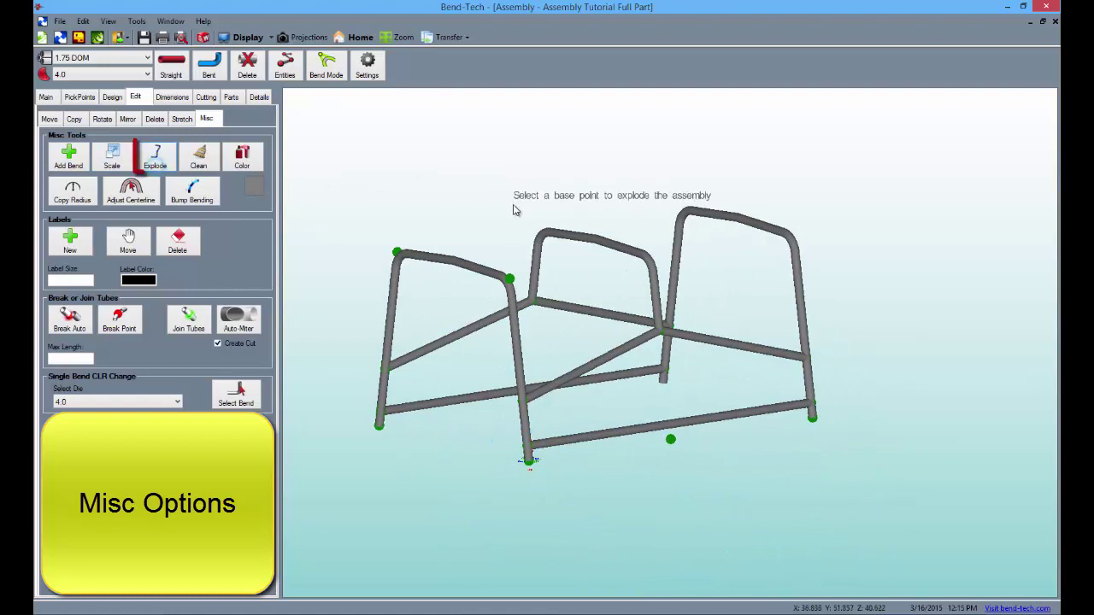
left_click(593, 238)
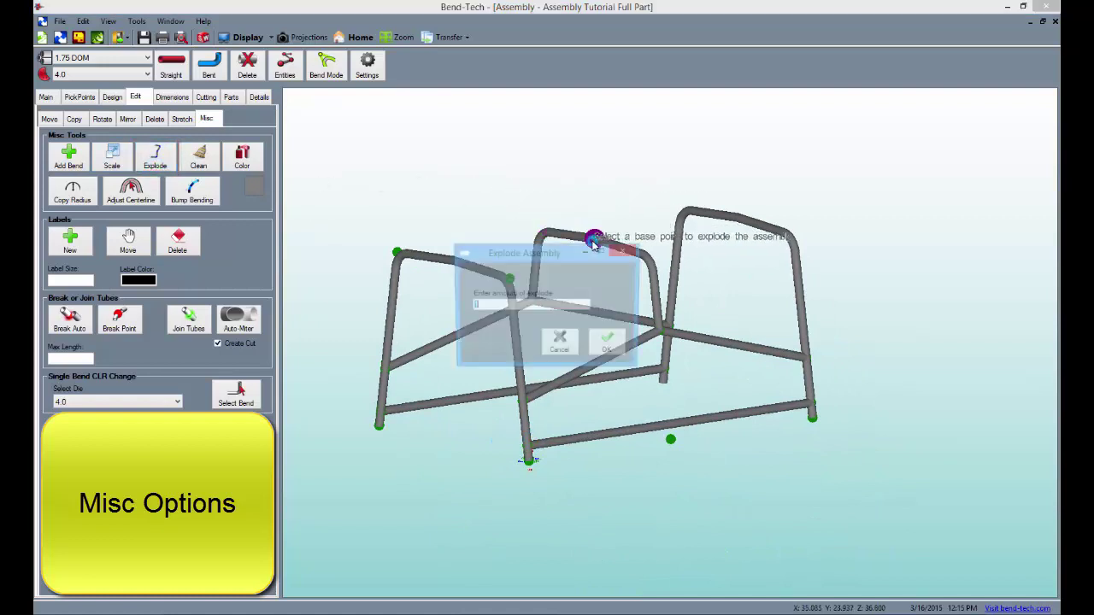
left_click(613, 350)
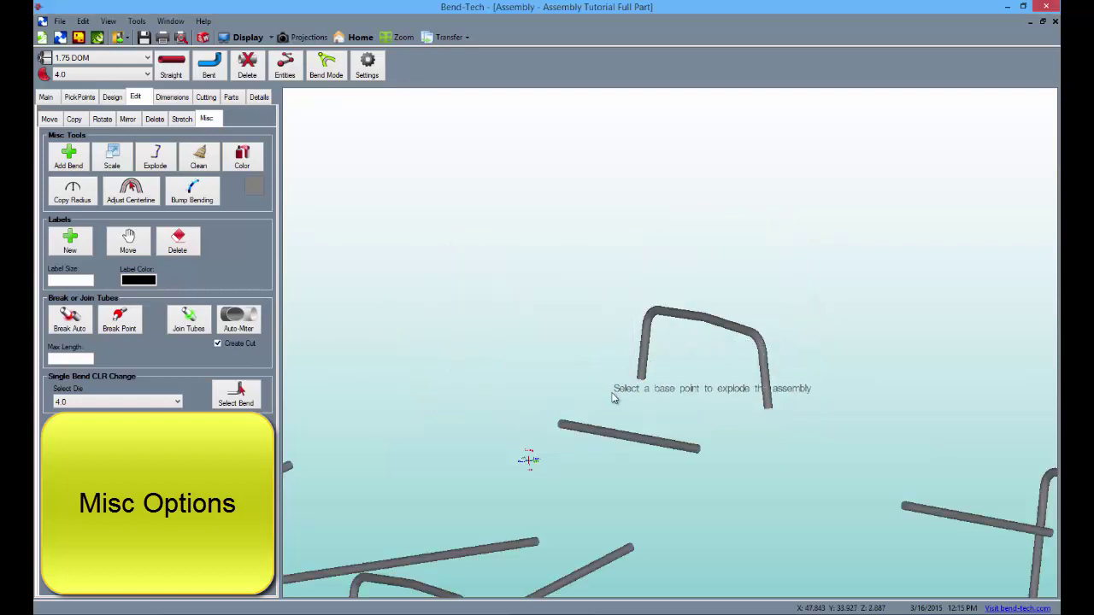
middle_click_drag(584, 502, 556, 303)
right_click_drag(556, 303, 505, 303)
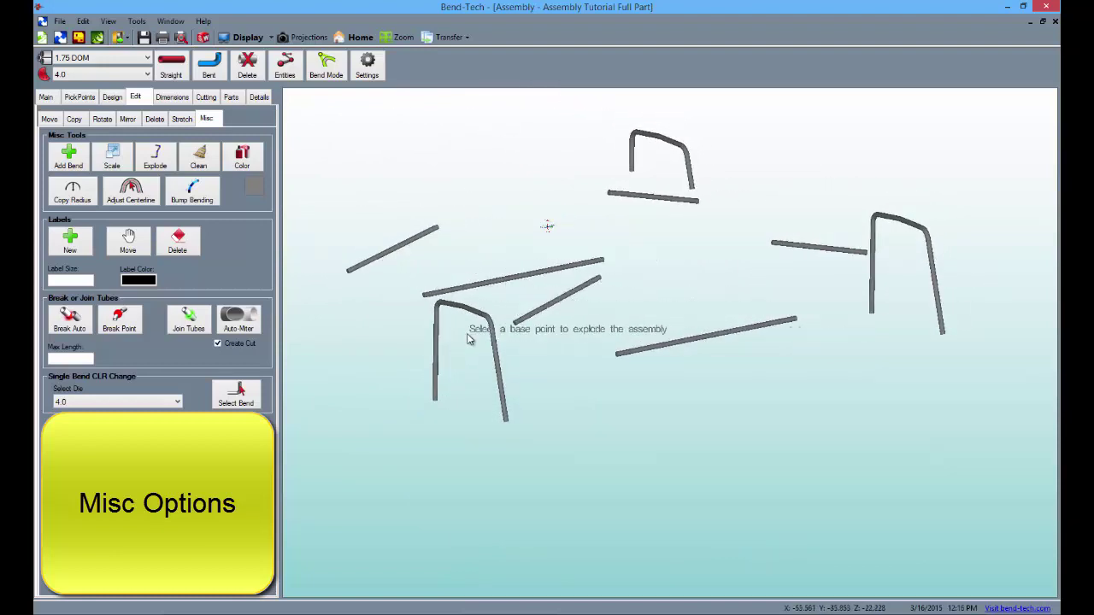
- Run the clean-up of zero-length tubes and restore the home view of the assembly
left_click(199, 162)
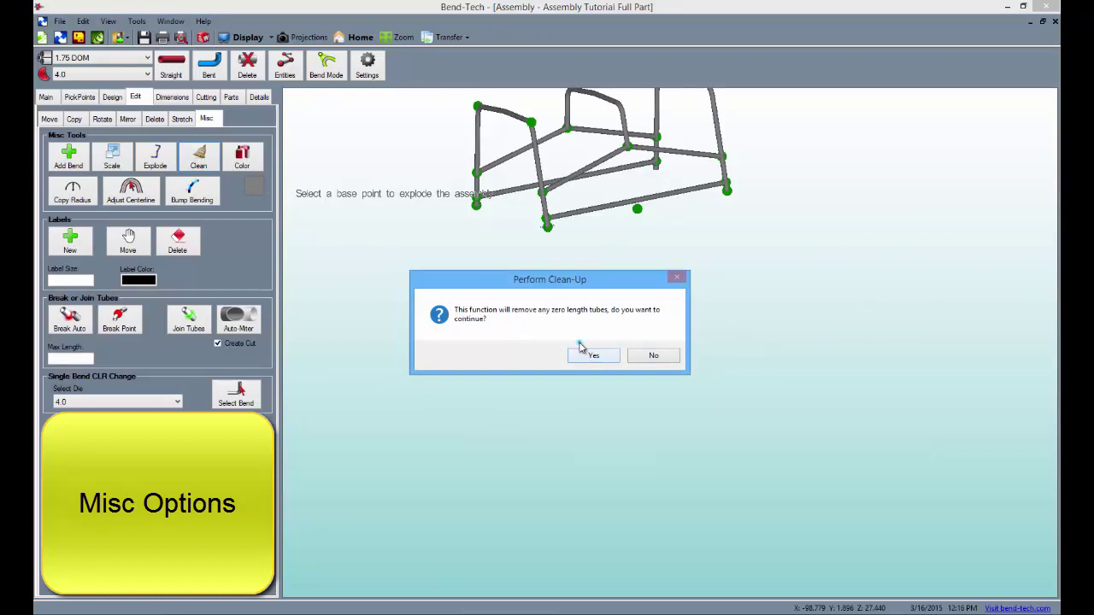
left_click(583, 352)
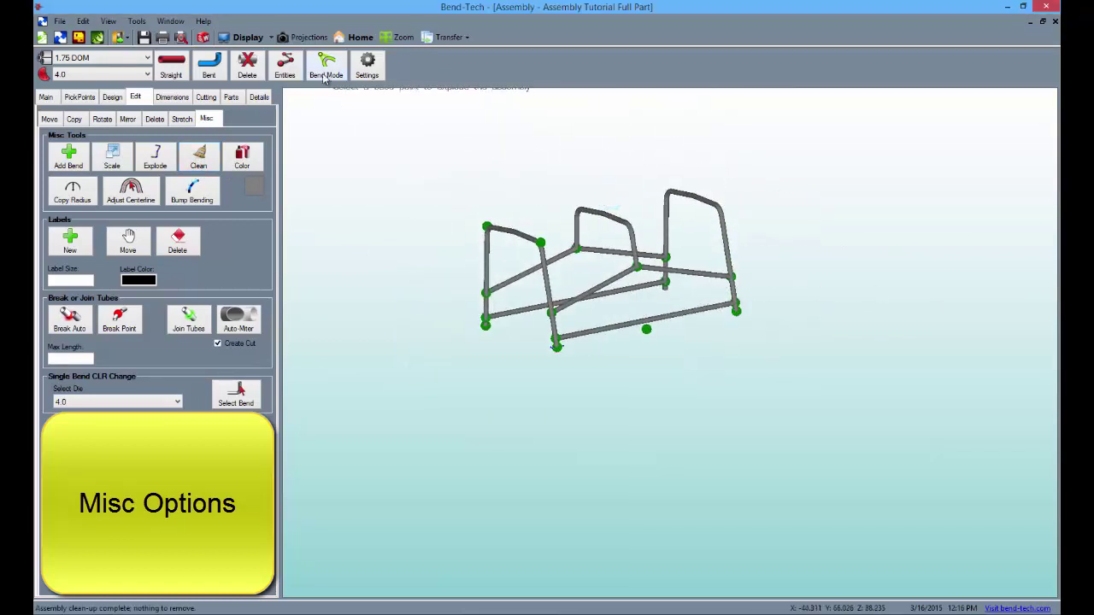
left_click(360, 38)
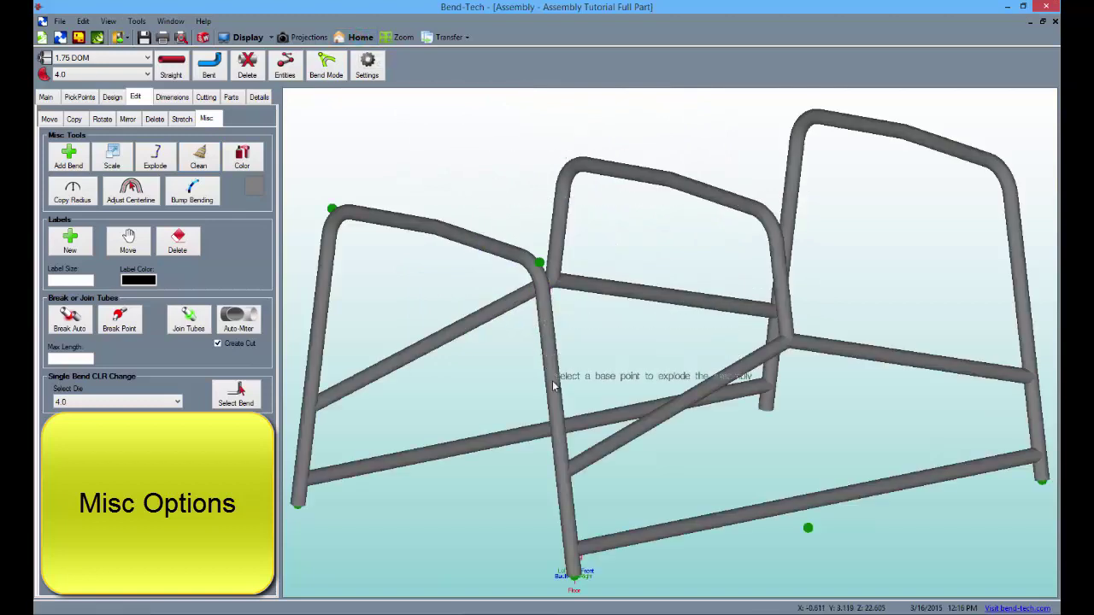
- Choose olive as the part color and apply it to the front hoop
left_click(255, 187)
left_click(507, 243)
left_click(503, 325)
left_click(512, 315)
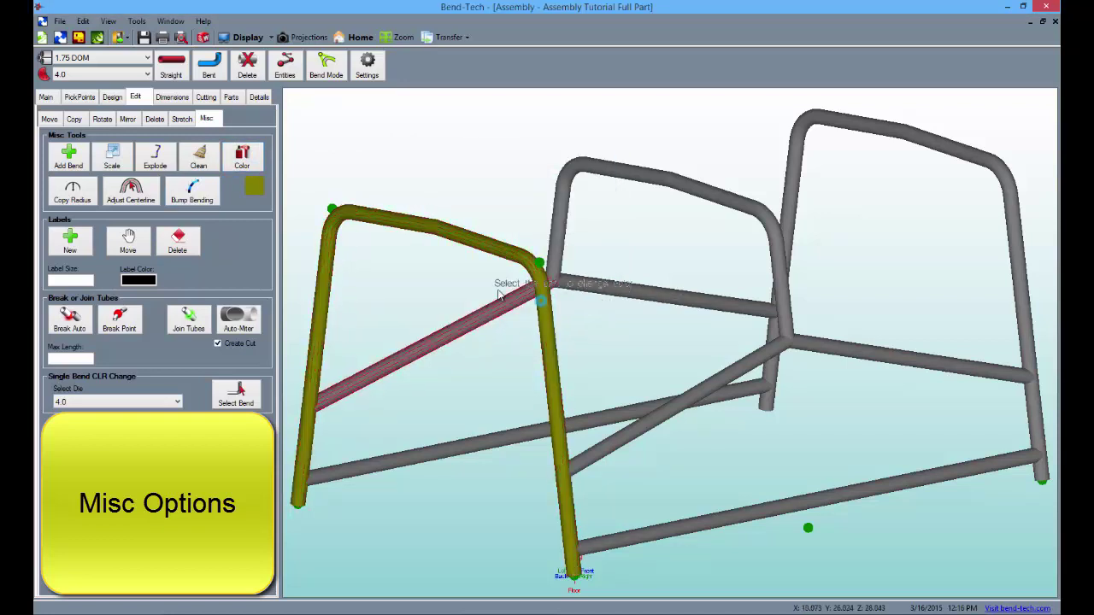
- Apply the olive color to all straight tubes and to the middle and rear hoops
left_click(500, 304)
left_click(513, 435)
left_click(650, 484)
left_click(672, 525)
left_click(766, 295)
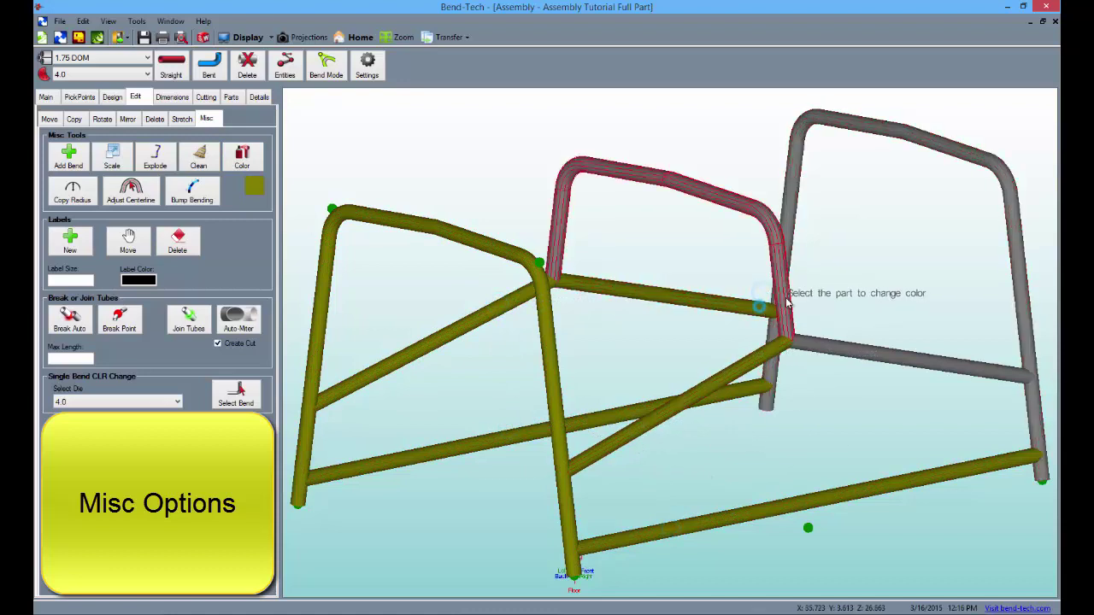
left_click(785, 310)
left_click(800, 344)
left_click(781, 370)
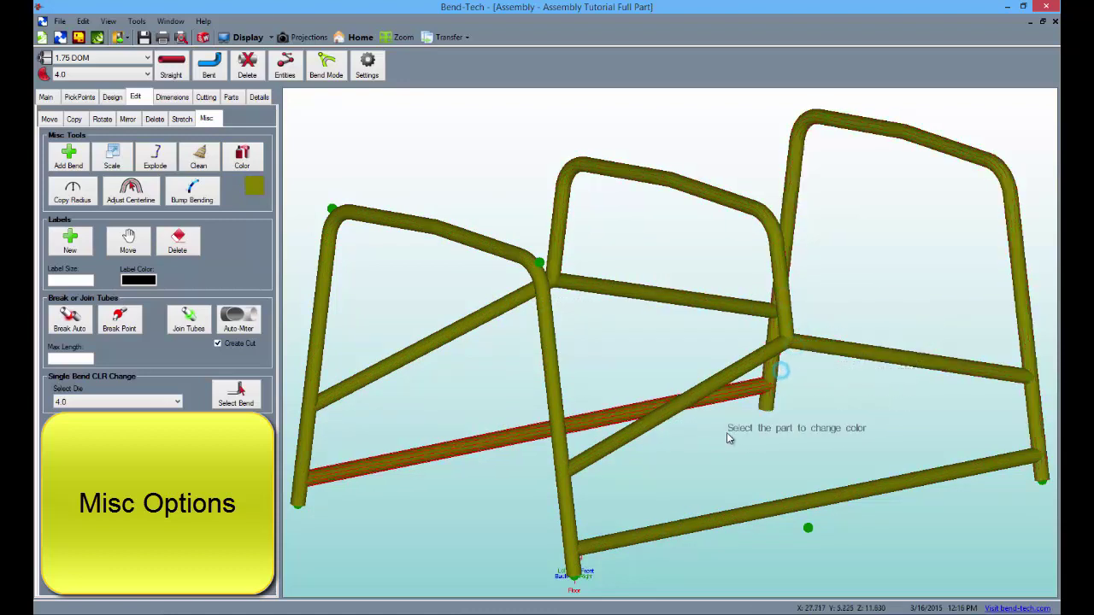
- Copy the bend radius of the front hoop's far top bend to its near top bend
middle_click_drag(710, 459, 508, 411)
left_click(83, 200)
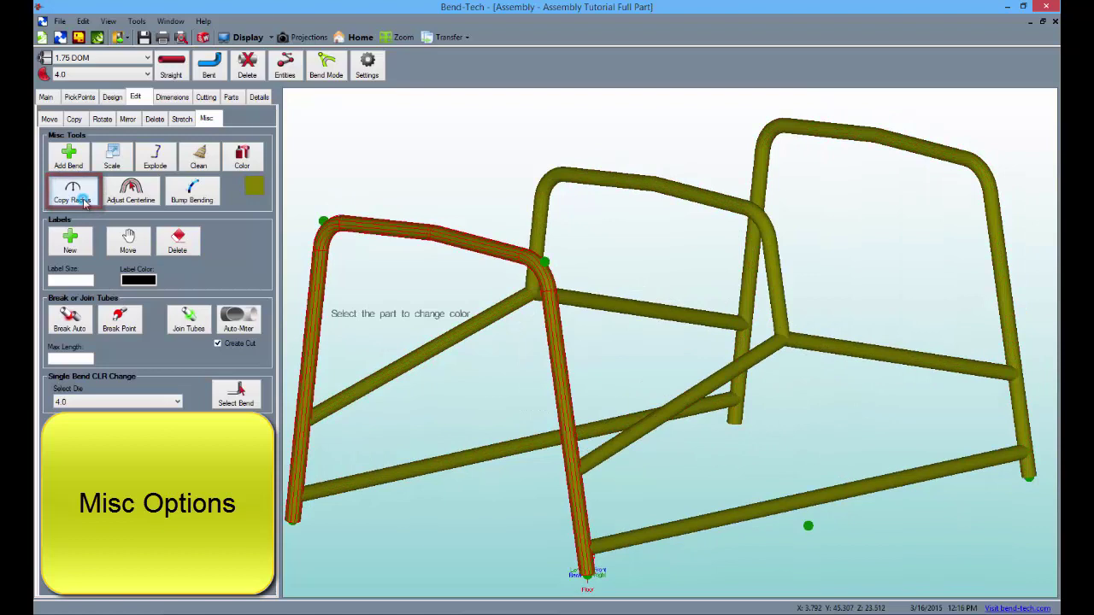
left_click(336, 231)
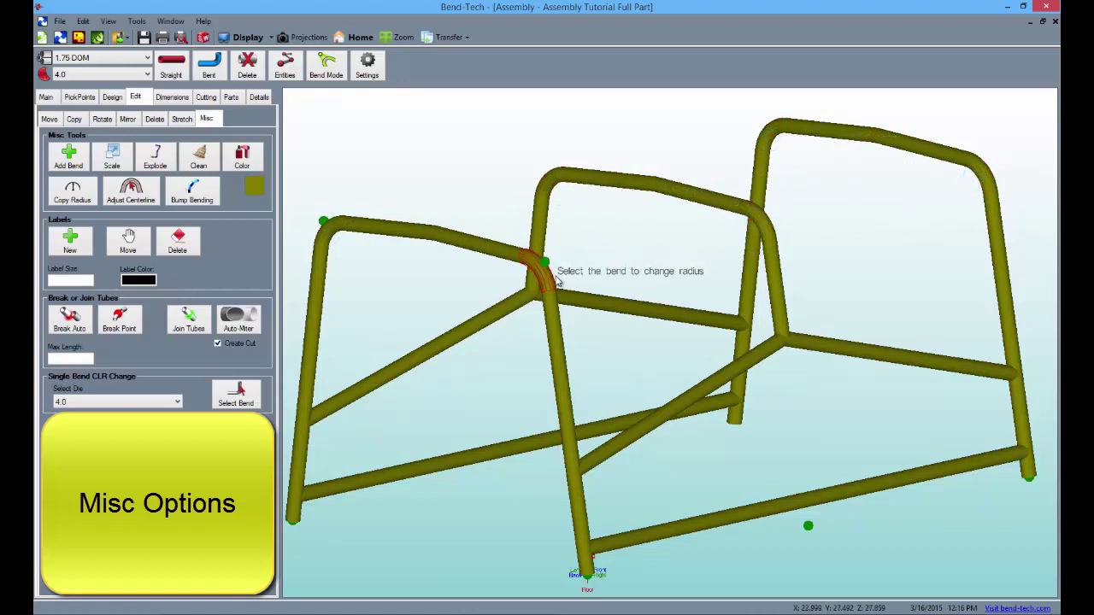
- Preview the inside, center and outside centerline adjustments on the front hoop and accept the center option
left_click(137, 198)
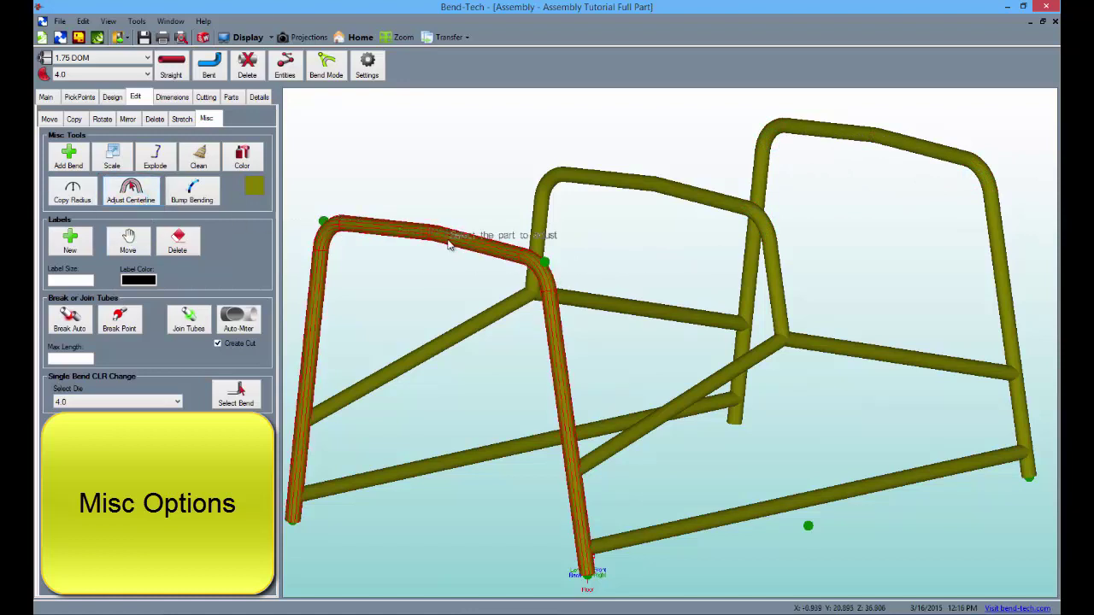
left_click(448, 243)
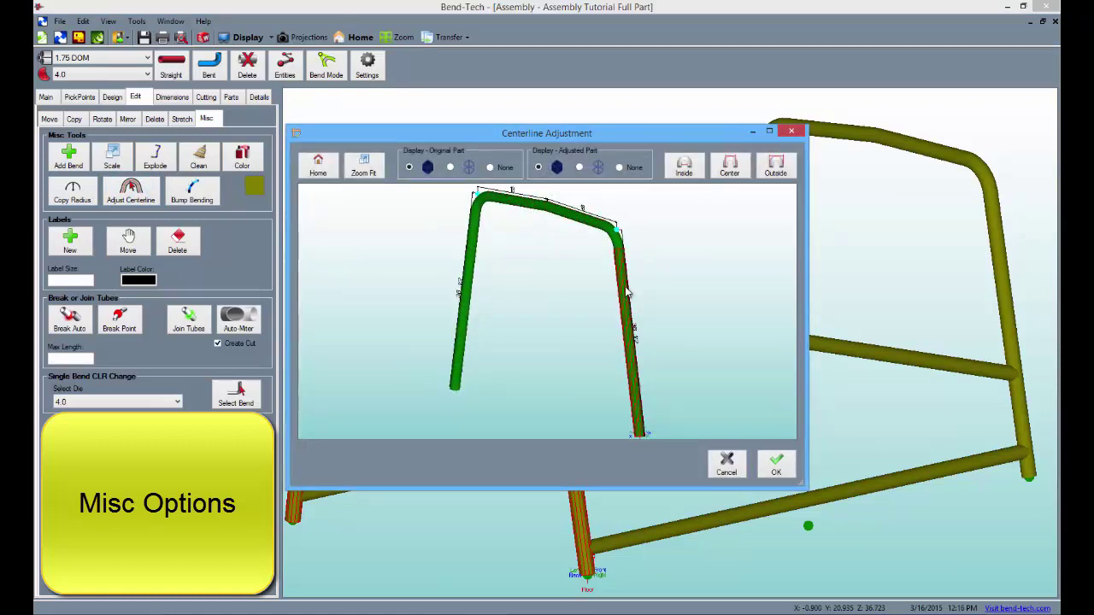
left_click(685, 166)
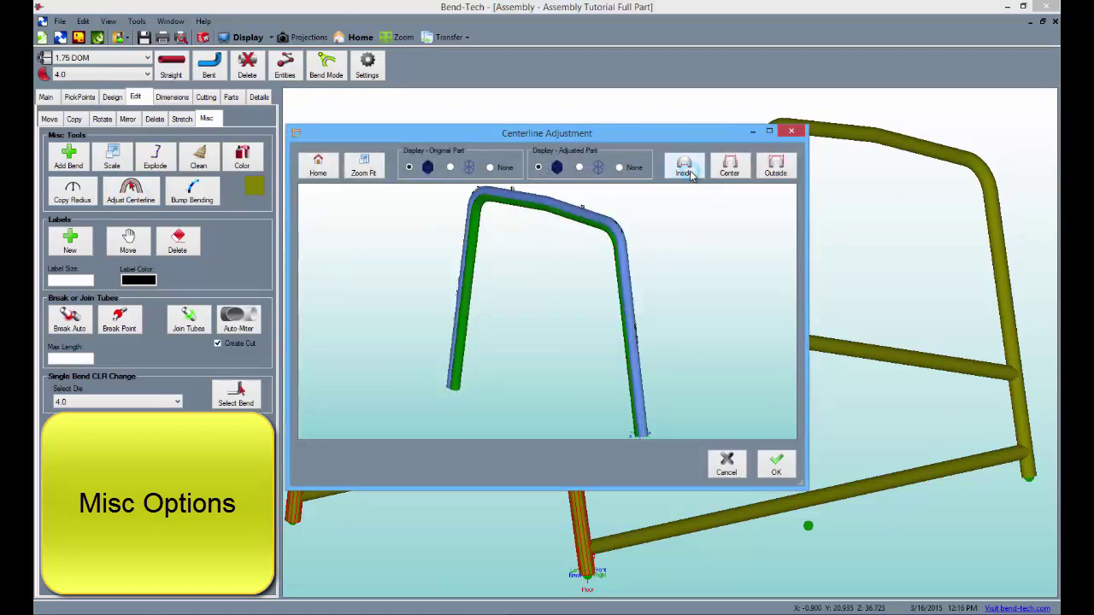
left_click(746, 171)
left_click(777, 175)
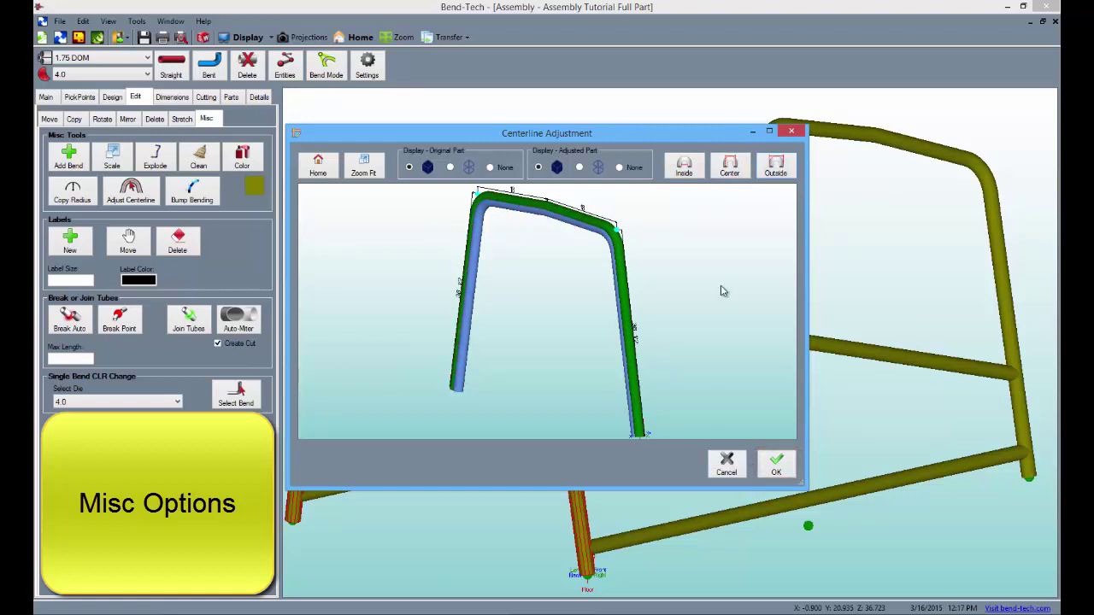
left_click(731, 166)
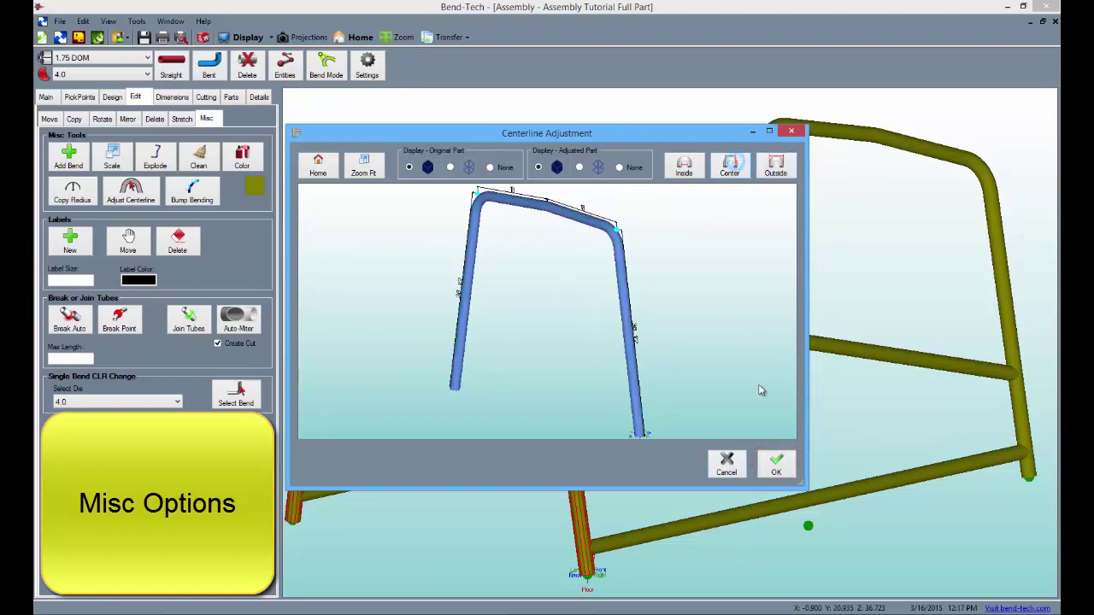
left_click(777, 472)
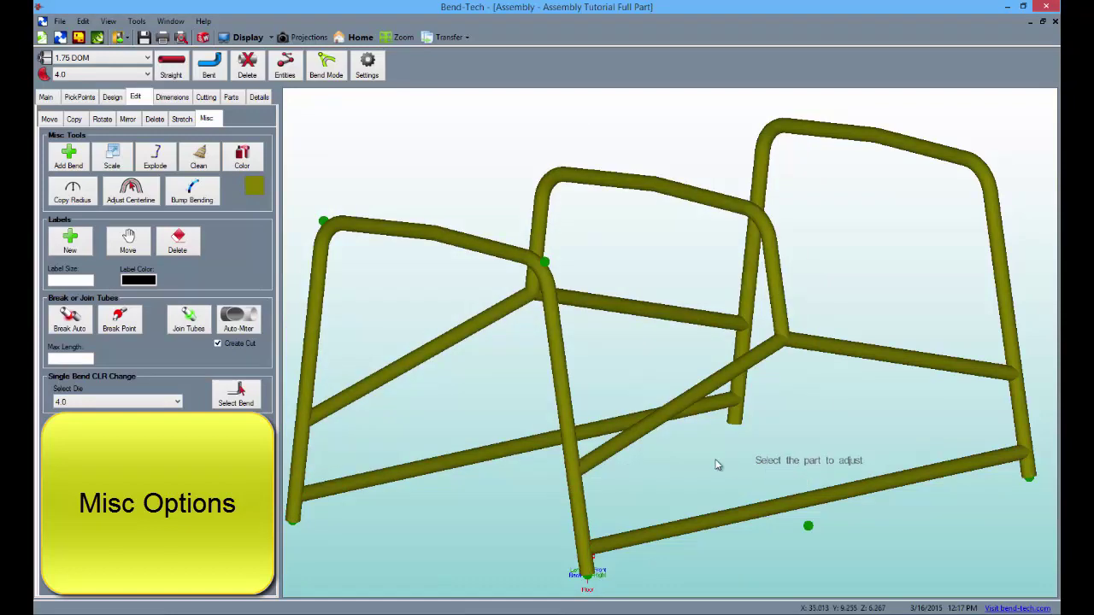
- Apply bump bending to bend 1 of the front hoop using the 4.0 die and 3 bumps
scroll(485, 376, "down", 4)
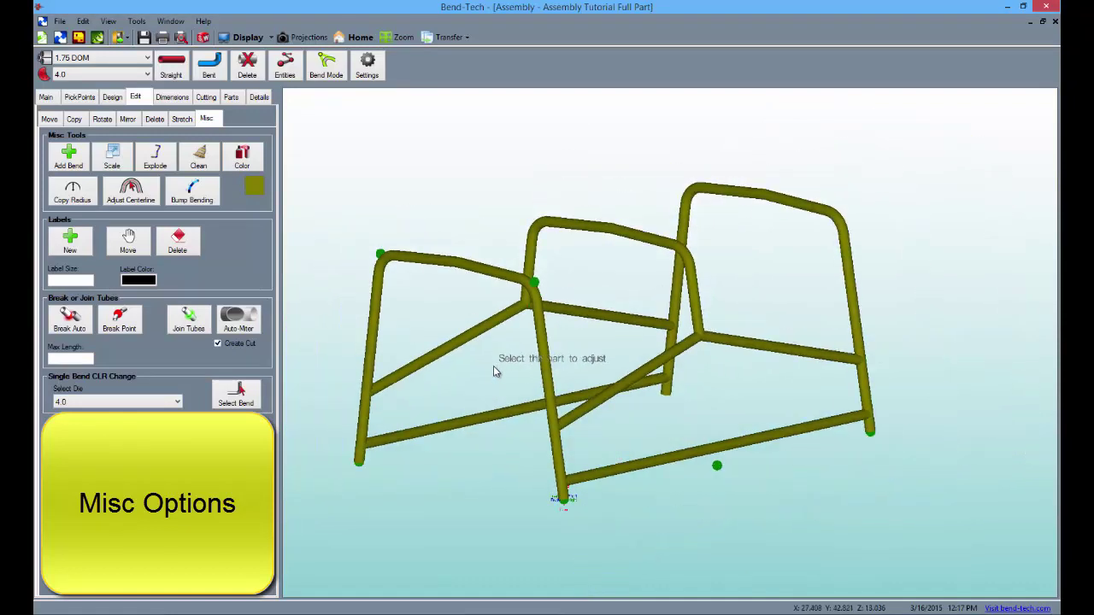
left_click(192, 190)
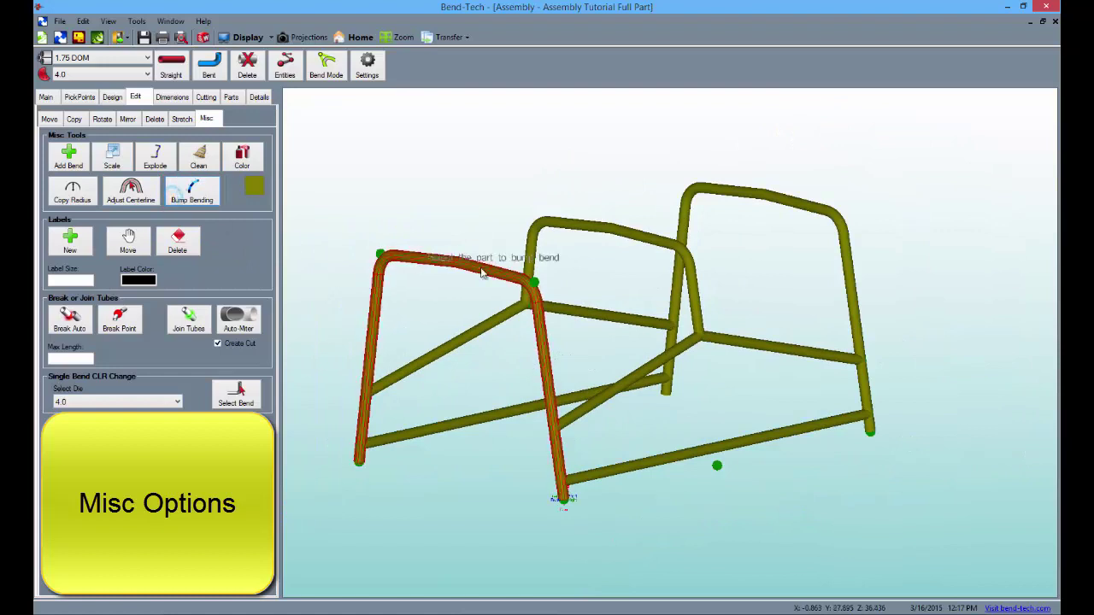
left_click(531, 290)
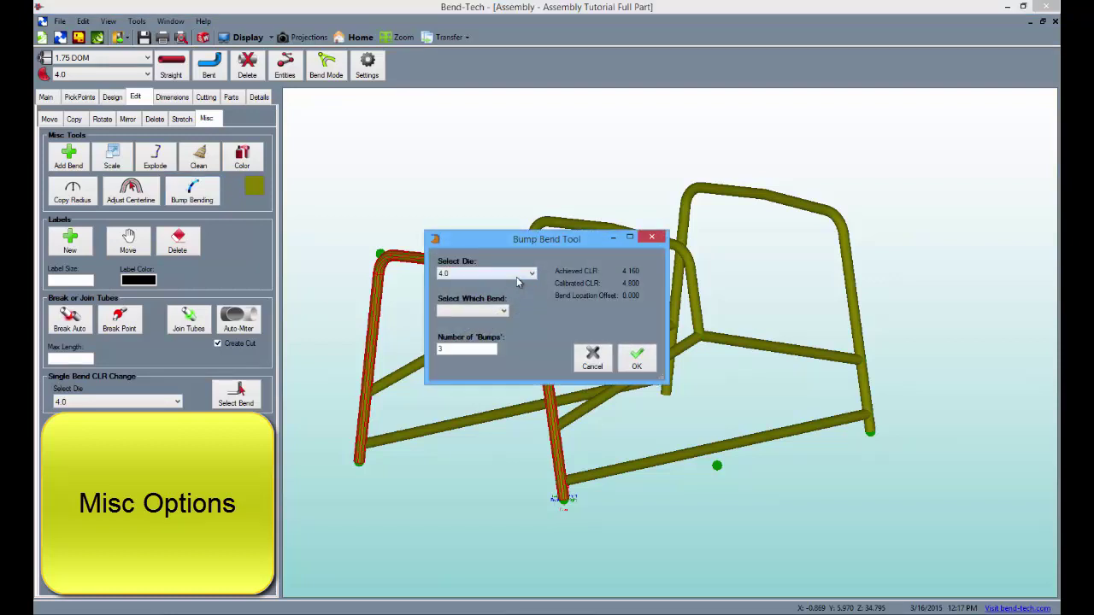
left_click(504, 311)
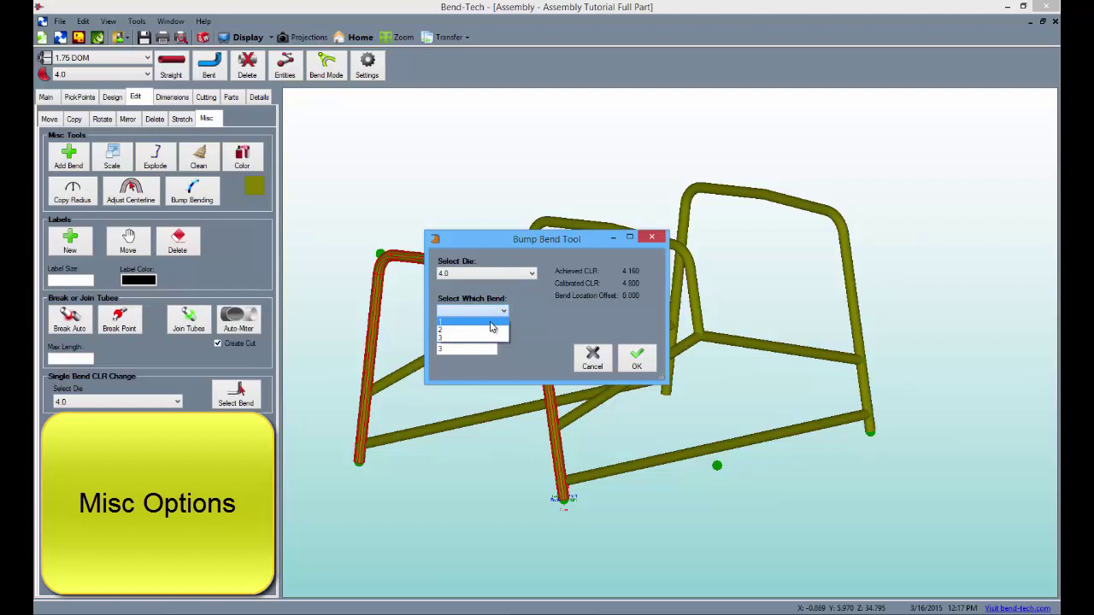
left_click(492, 324)
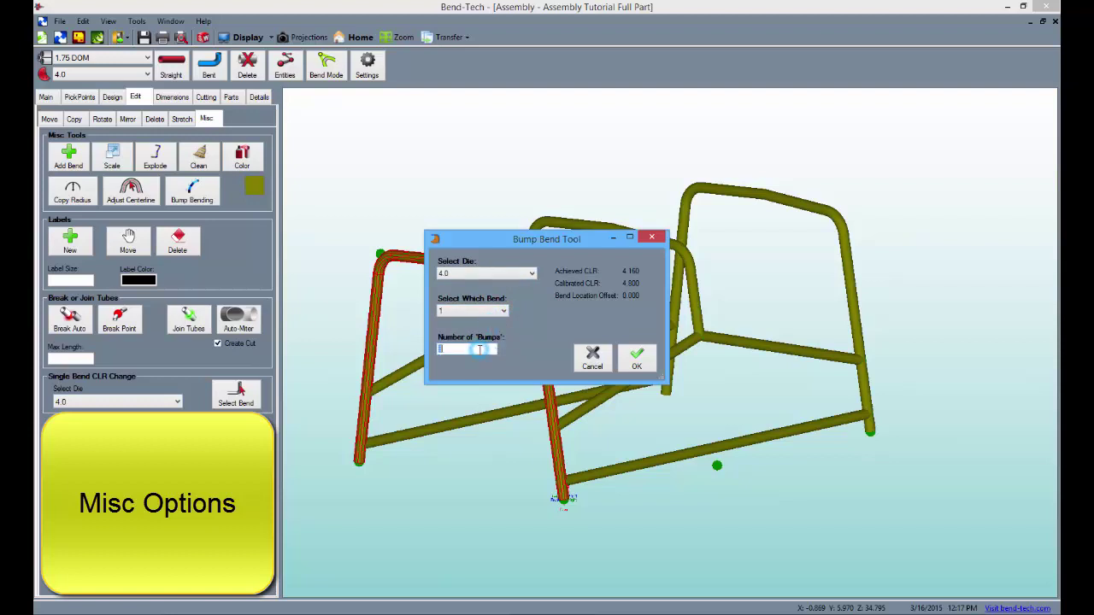
left_click(639, 357)
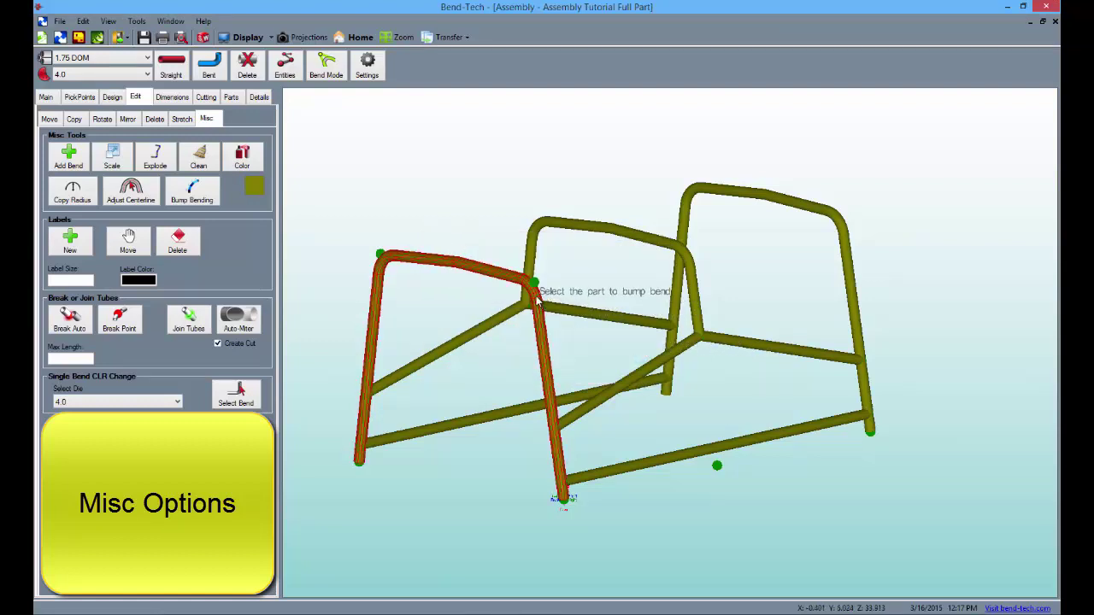
scroll(537, 299, "up", 4)
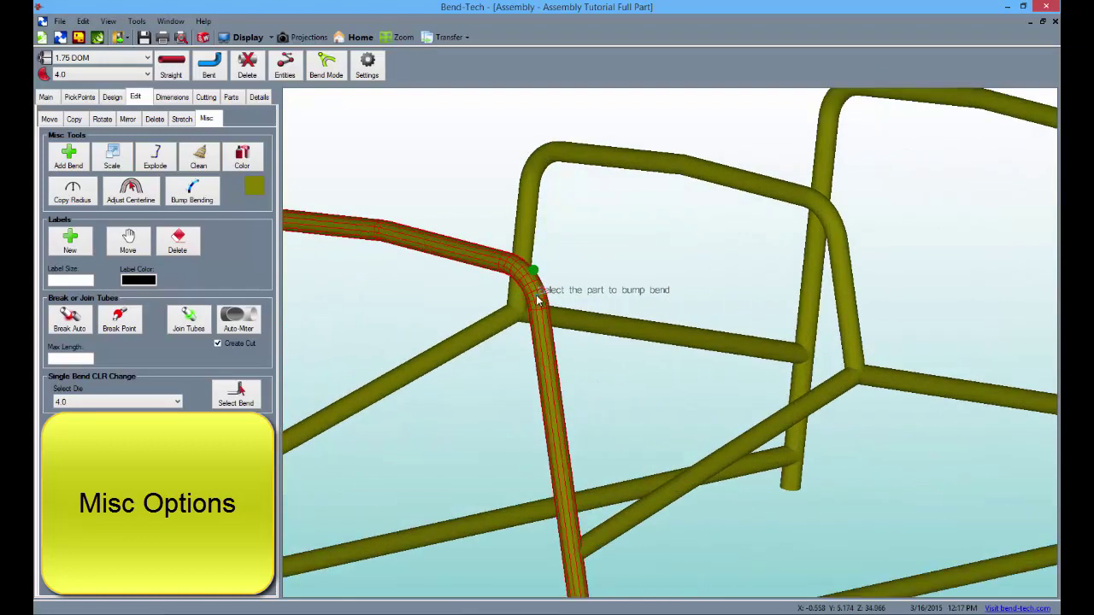
- Place a size 3 label reading "Bump Bend" at the front hoop's near top bend
scroll(537, 300, "down", 4)
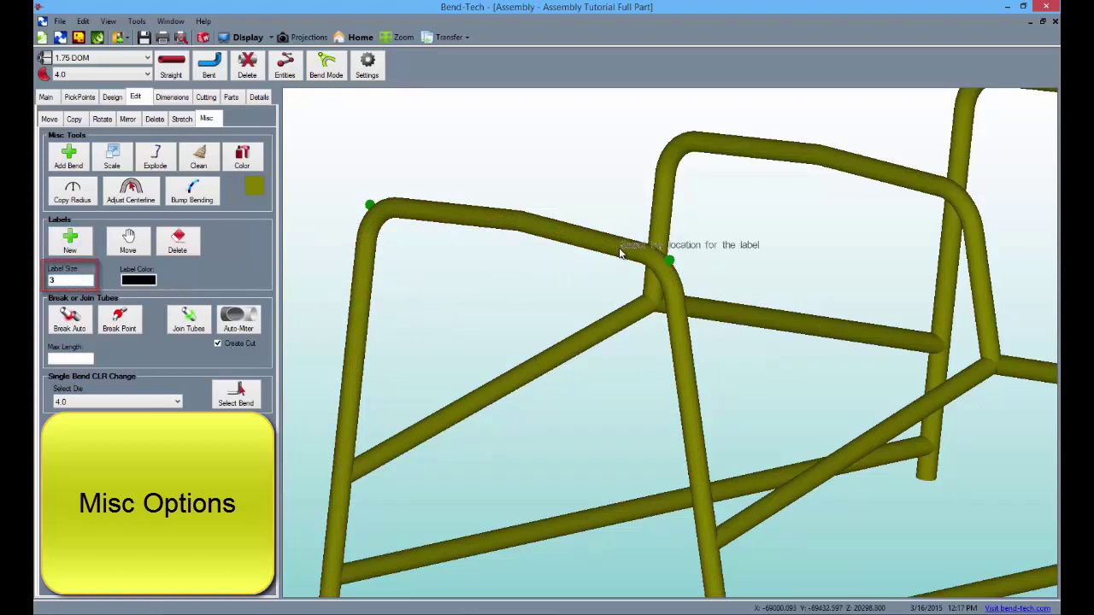
left_click(669, 270)
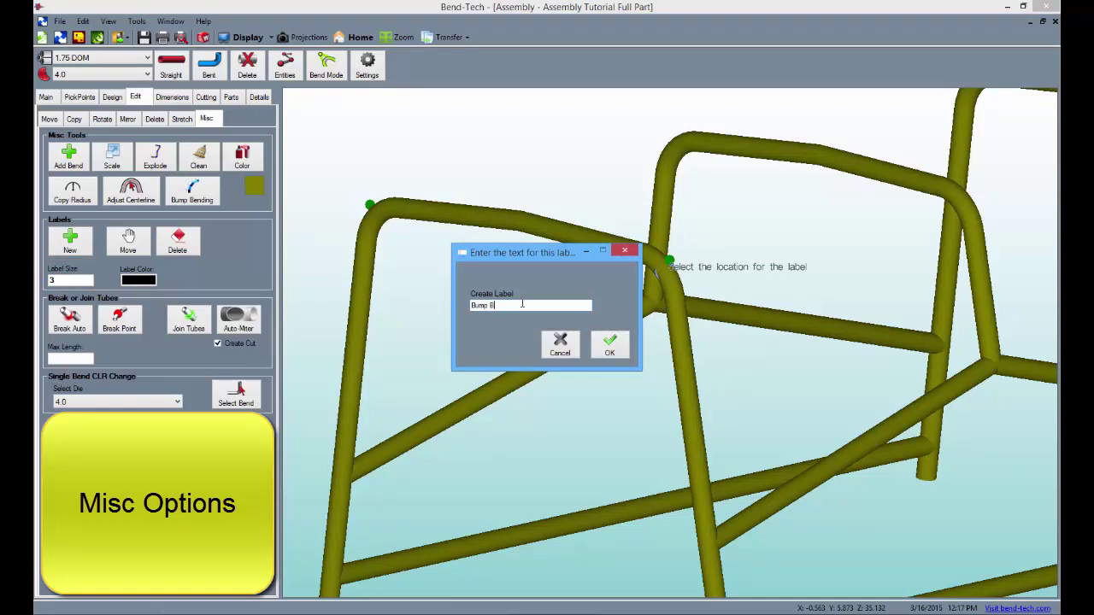
left_click(603, 342)
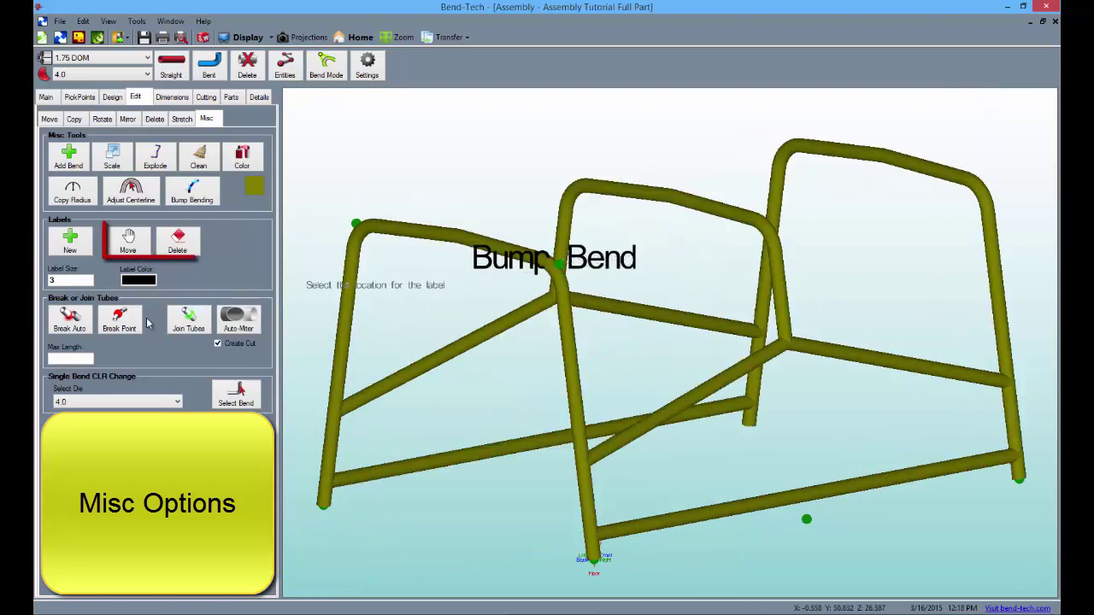
- Move the "Bump Bend" label to the middle hoop's near top bend and back to the front hoop, and delete it
left_click(127, 244)
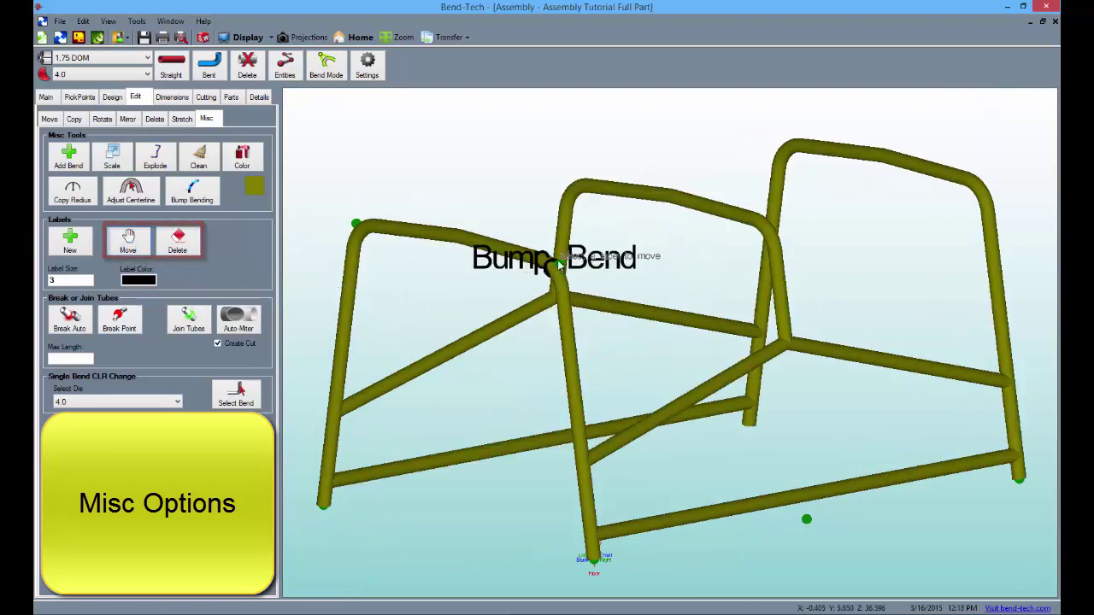
left_click(768, 227)
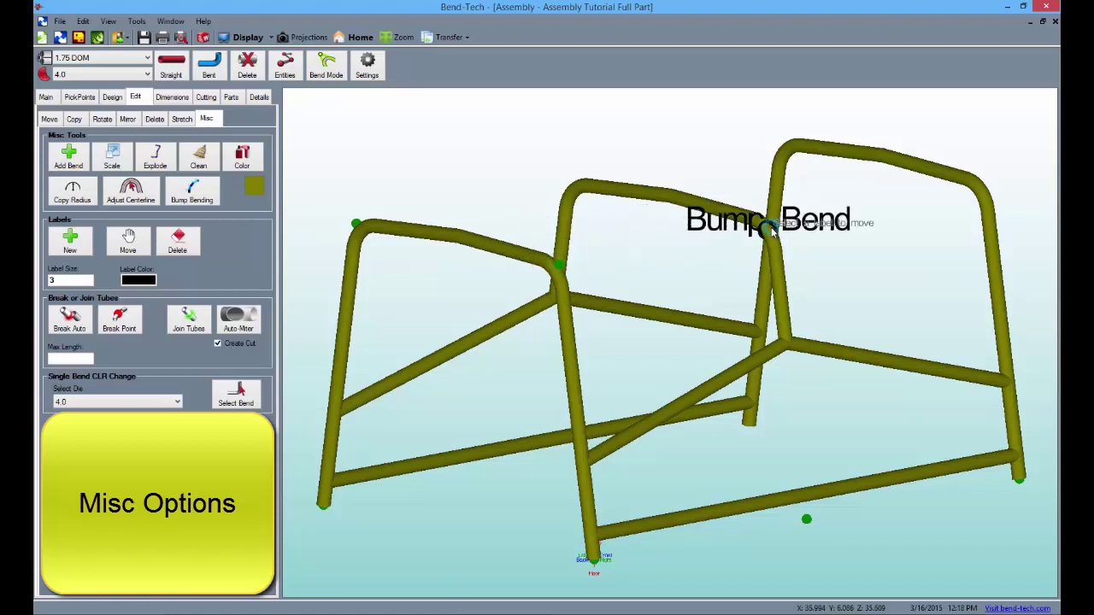
left_click(547, 261)
left_click(193, 249)
left_click(548, 261)
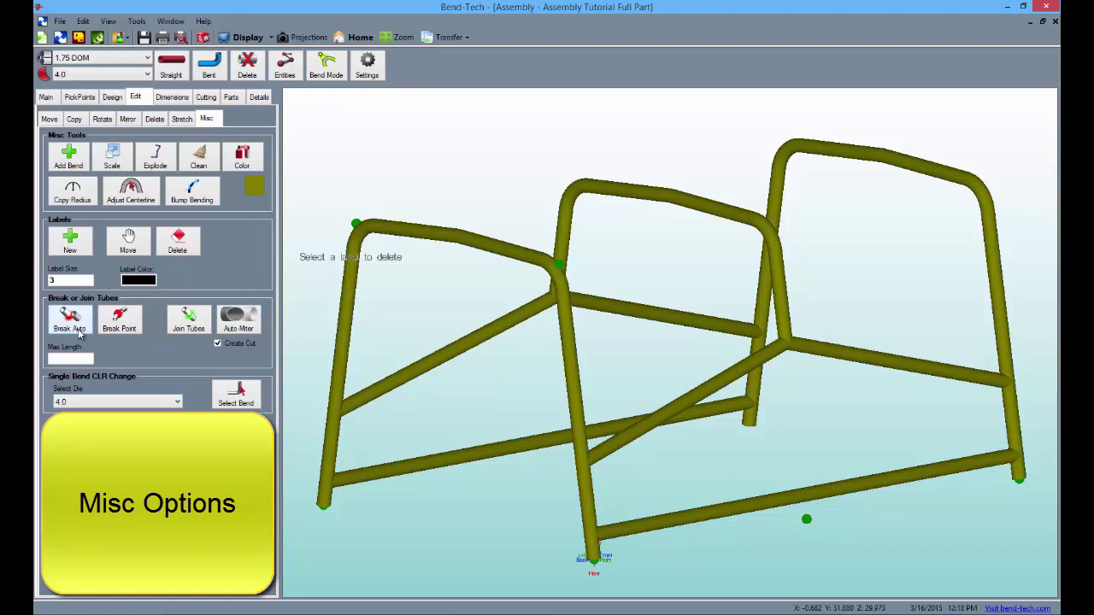
- Automatically break the near bottom side tube into pieces with a maximum length of 24
left_click(85, 359)
type("24")
left_click(119, 321)
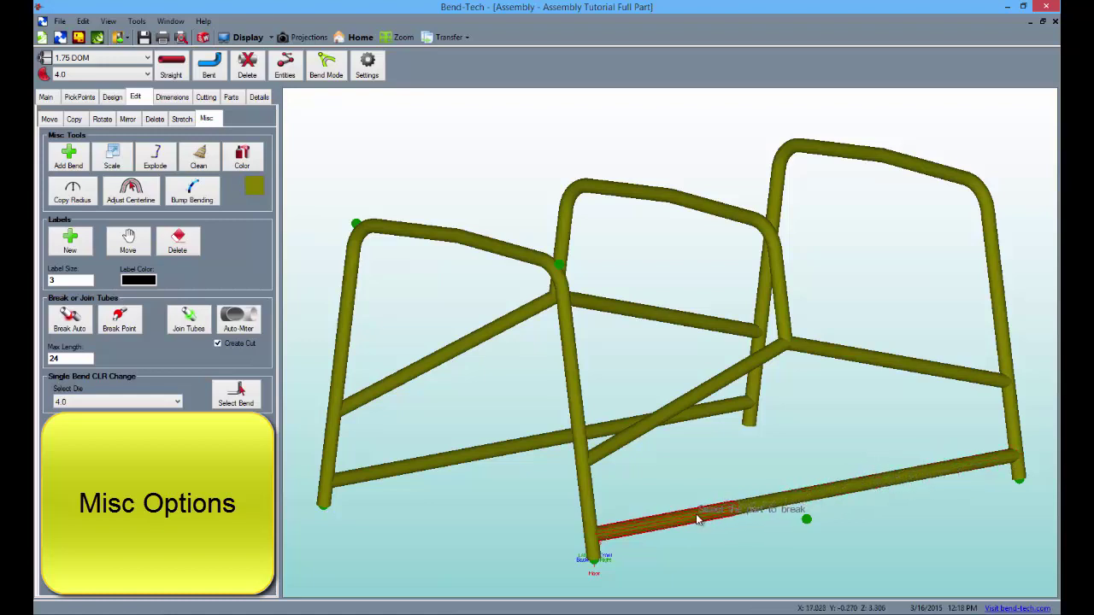
- Break the middle piece of the near bottom side tube at a point near its midpoint, and join the tube's pieces
left_click(127, 328)
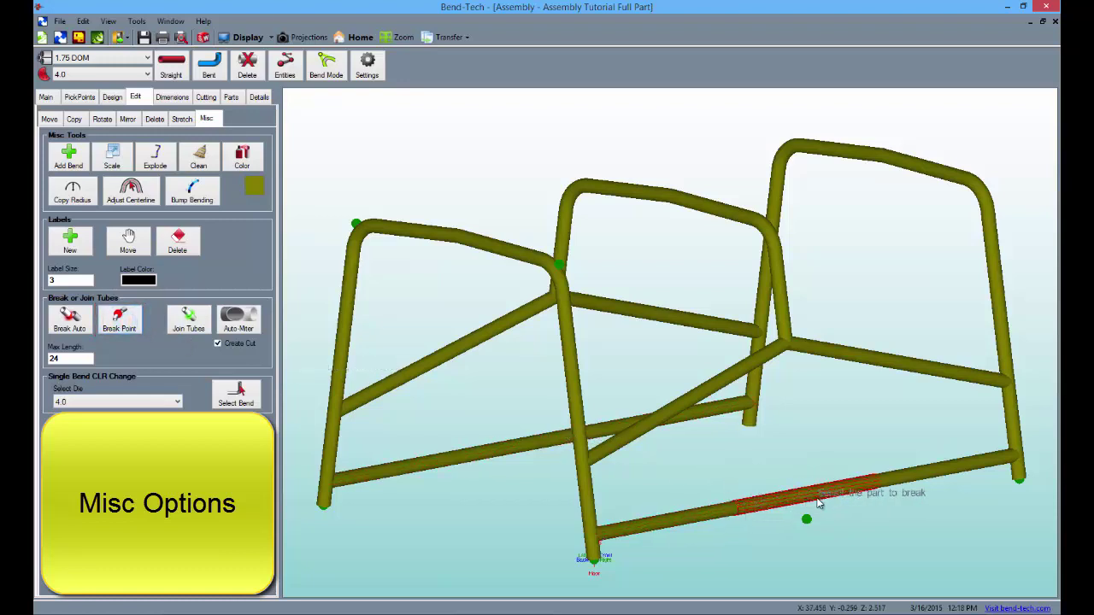
left_click(823, 497)
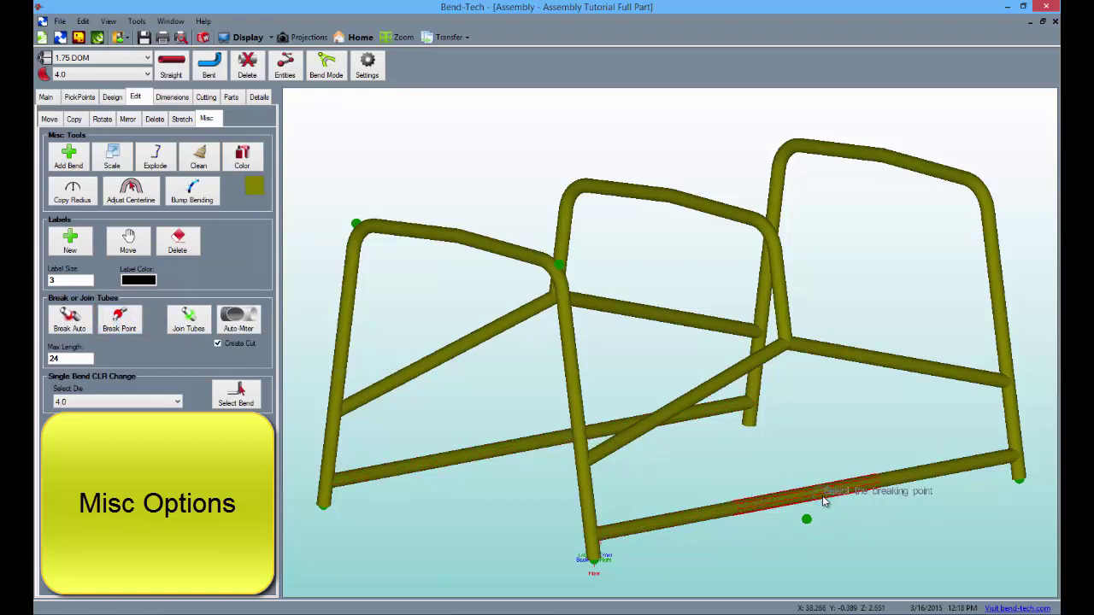
left_click(809, 494)
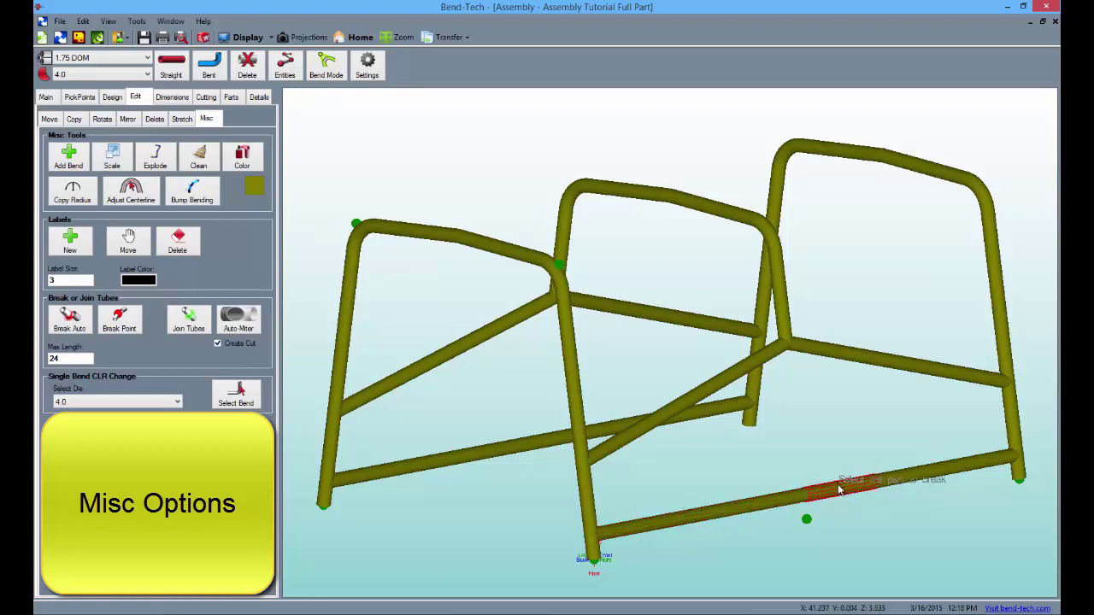
left_click(188, 319)
left_click(730, 509)
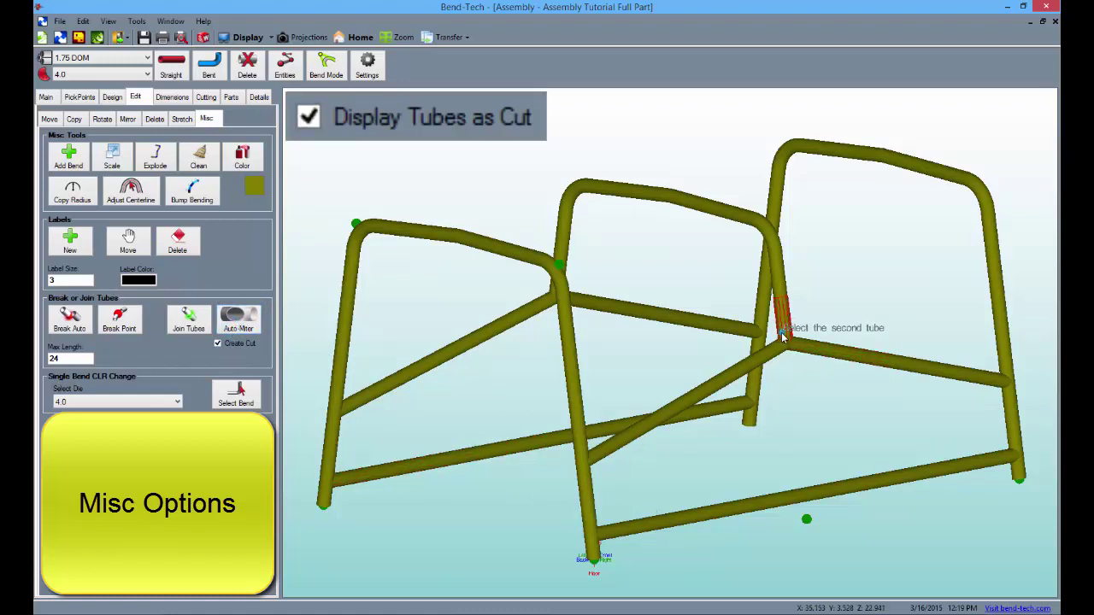
- Auto-miter the two side tubes meeting at the middle hoop's near leg with cuts created, and inspect the joint
left_click(780, 353)
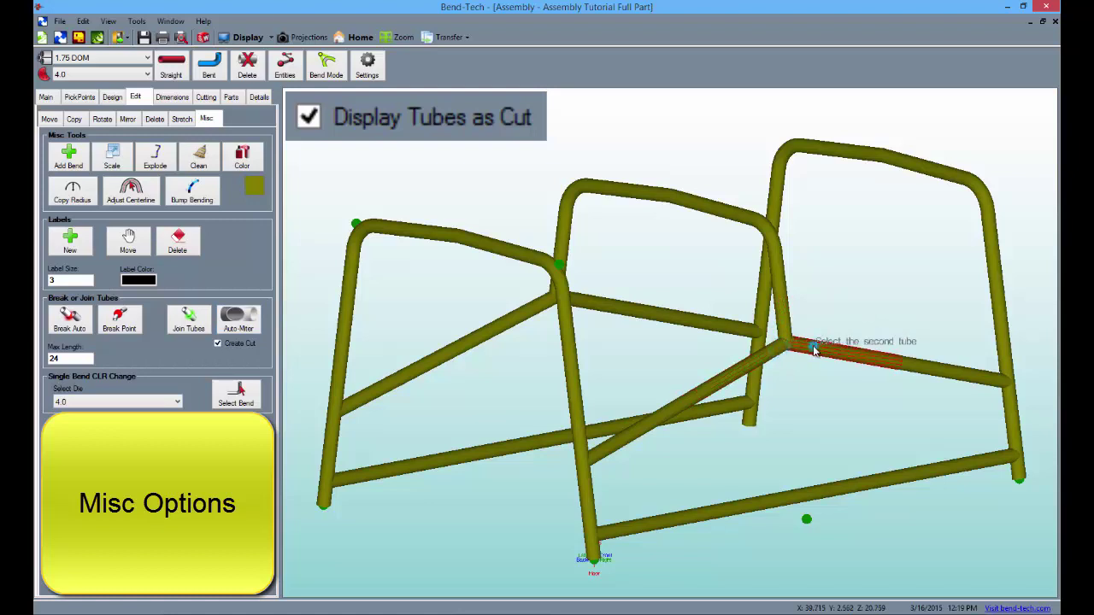
scroll(802, 352, "up", 5)
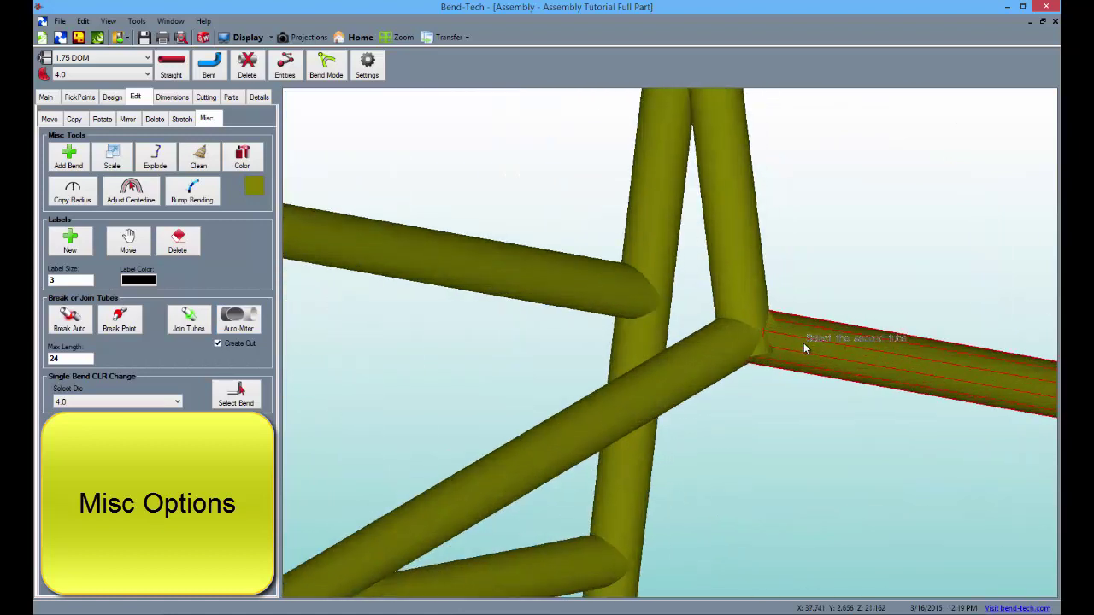
mouse_move(740, 344)
middle_mouse_down()
mouse_move(703, 343)
mouse_move(760, 342)
middle_mouse_up()
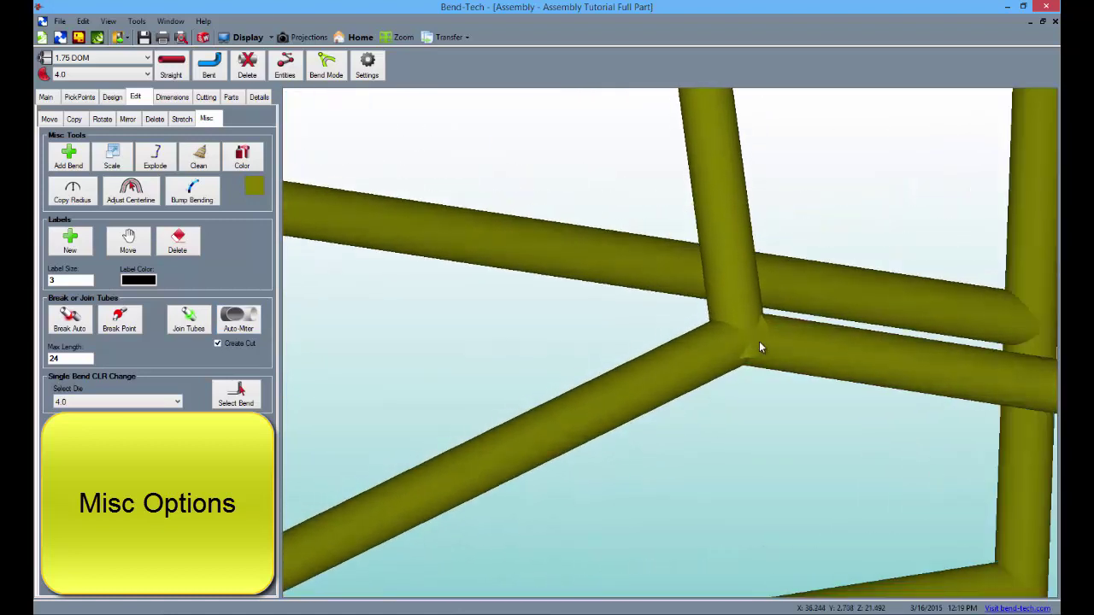
left_click(717, 372)
middle_click_drag(740, 464, 690, 417)
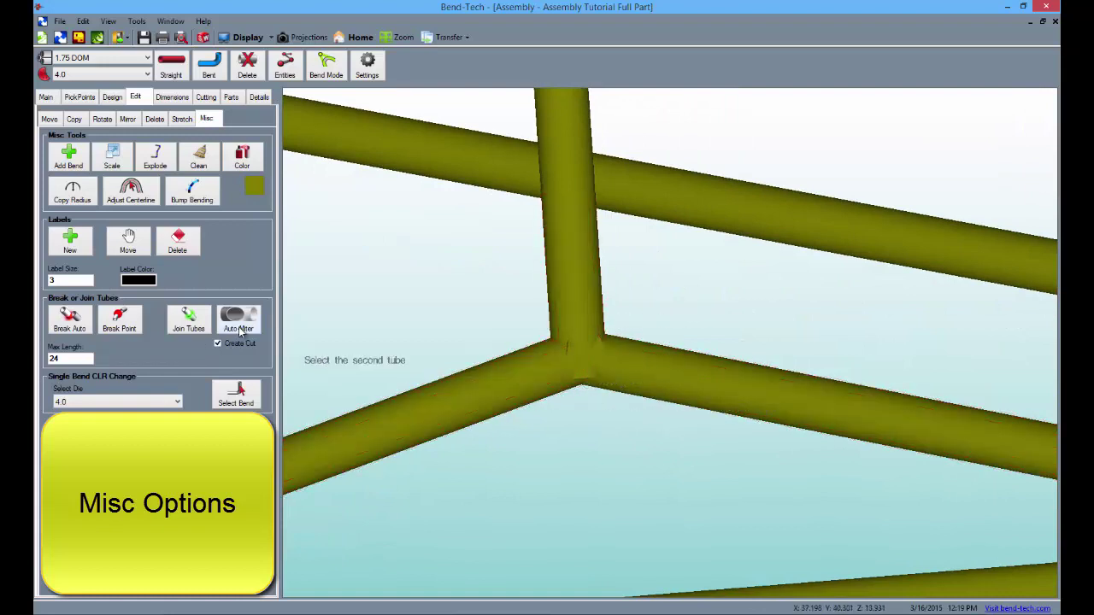
- Change the die of the front hoop's near top bend to 3.0 with the single bend CLR change
left_click(137, 402)
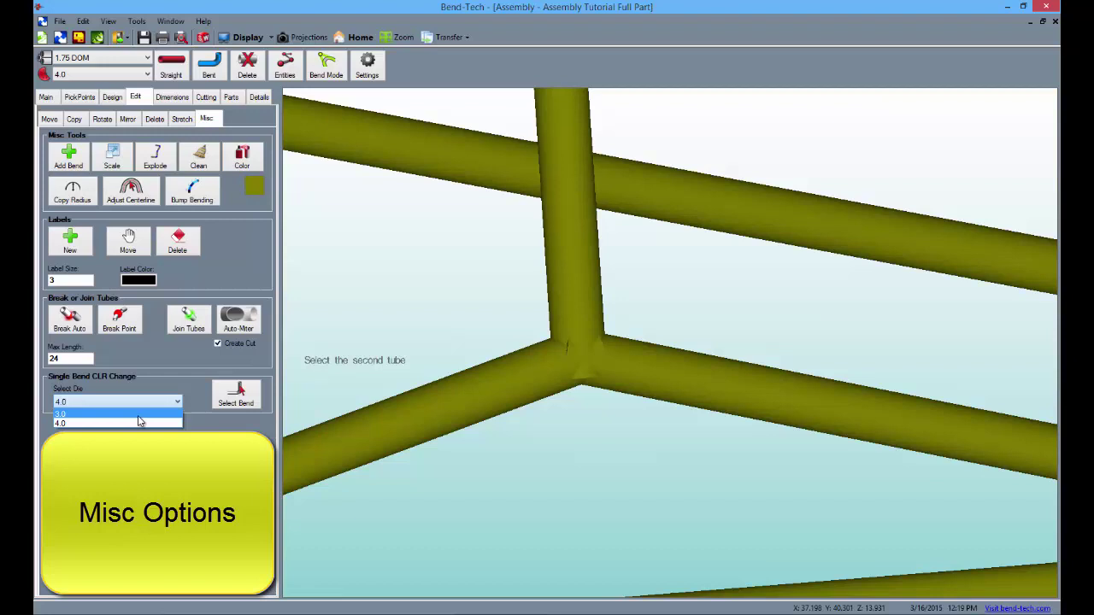
left_click(138, 414)
scroll(467, 395, "down", 7)
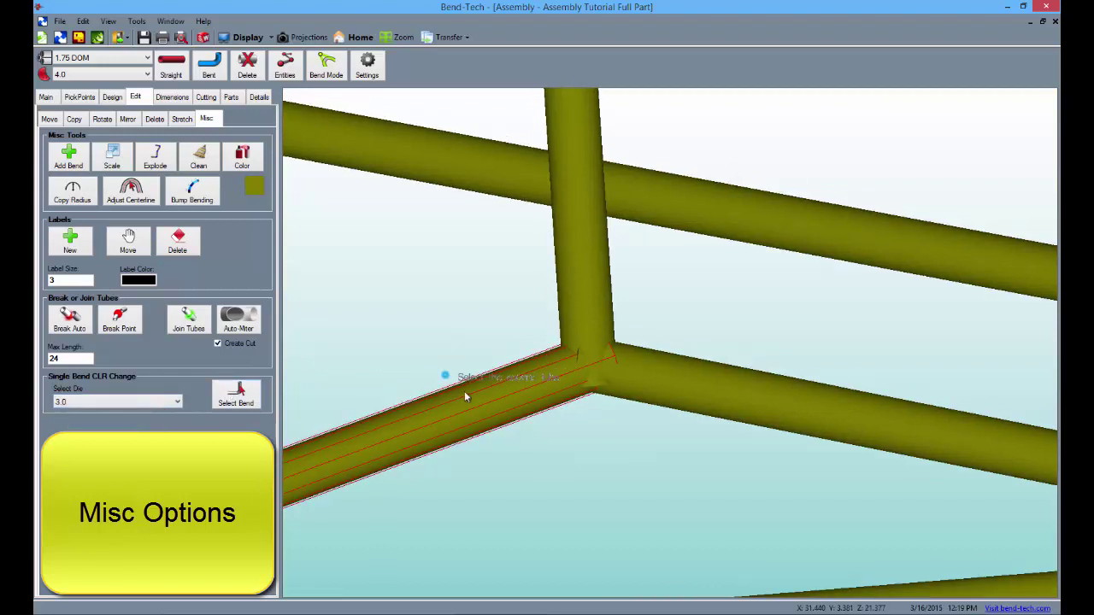
middle_click_drag(477, 439, 602, 384)
left_click(226, 395)
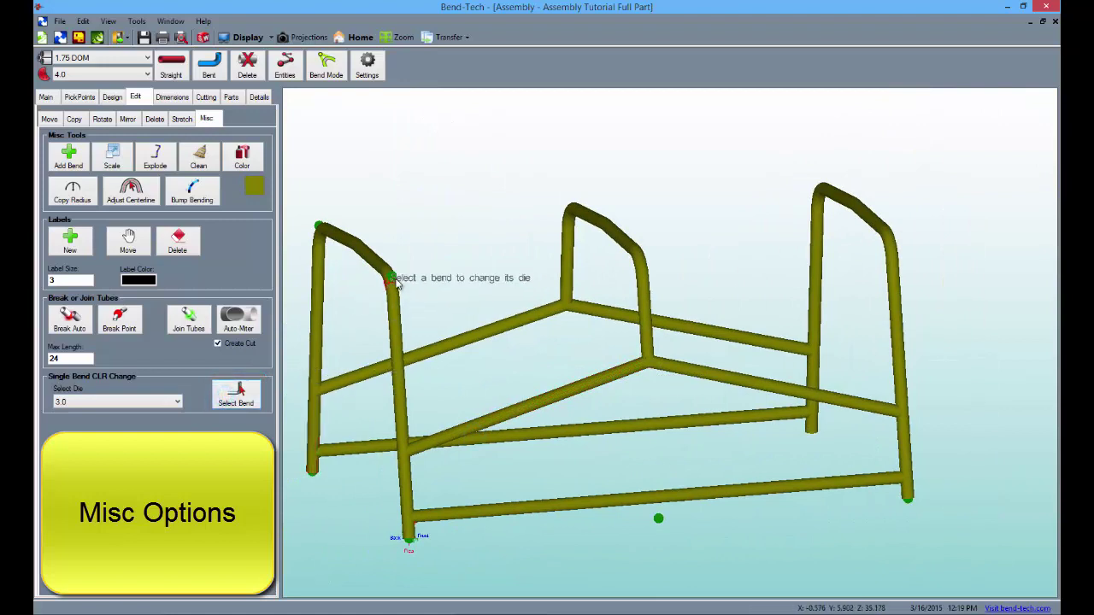
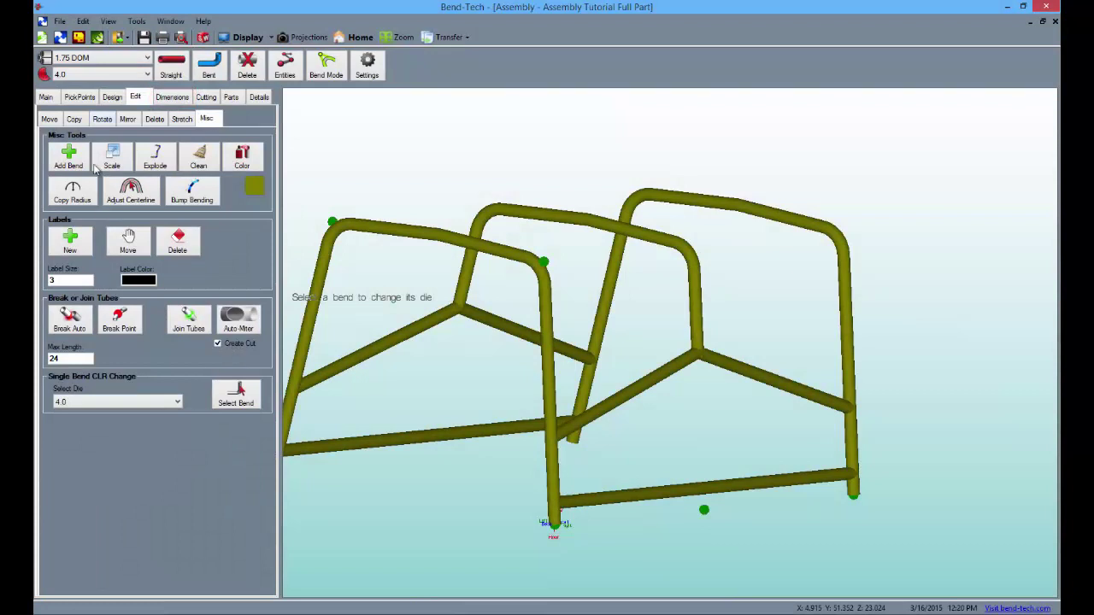
- Add single length dimensions above the two top segments of the front hoop
left_click(172, 96)
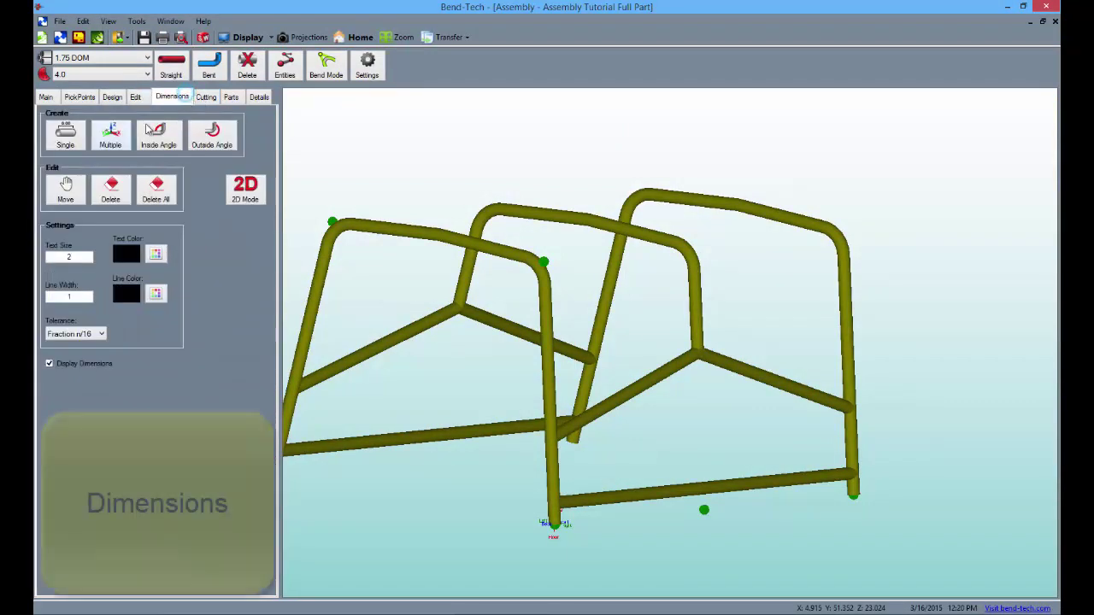
left_click(79, 141)
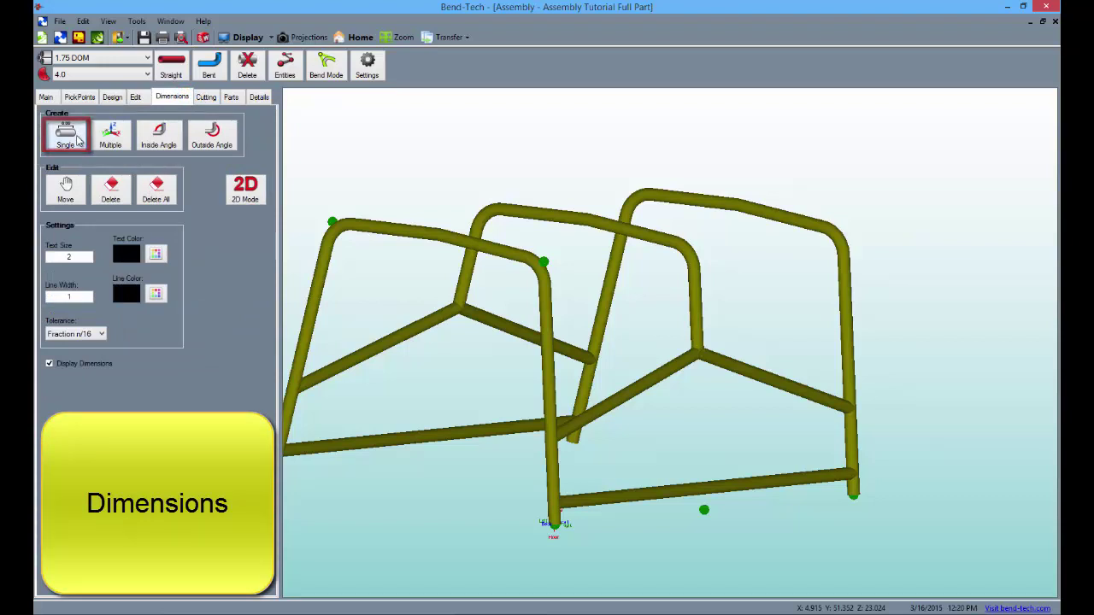
left_click(400, 237)
left_click(400, 209)
left_click(468, 243)
left_click(481, 220)
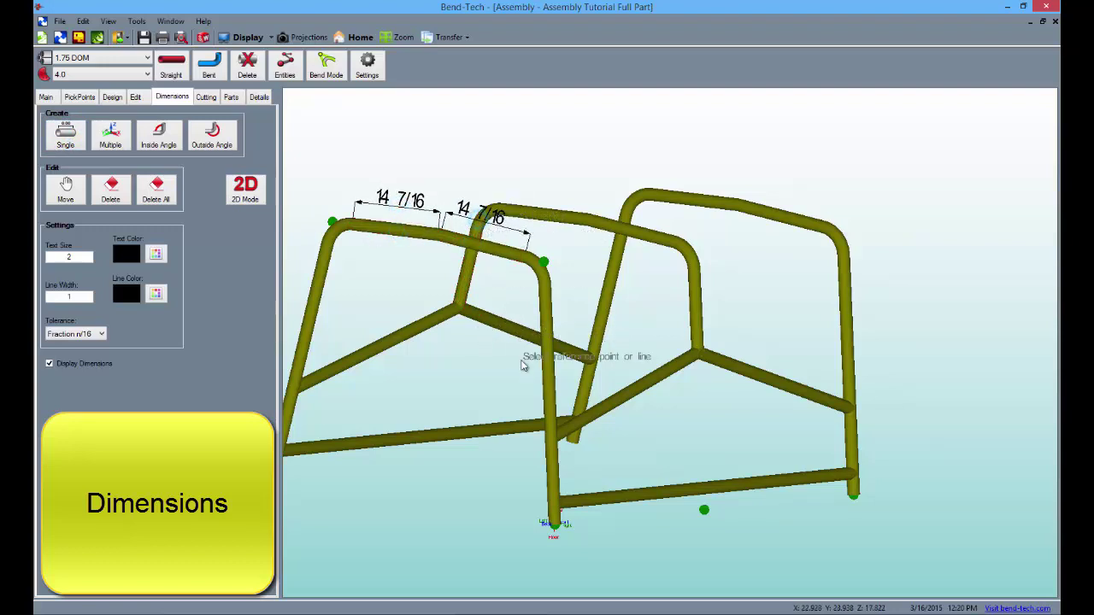
- Add single length dimensions to the front hoop's near leg, the near sloped side tube and the near bottom side tube
left_click(551, 369)
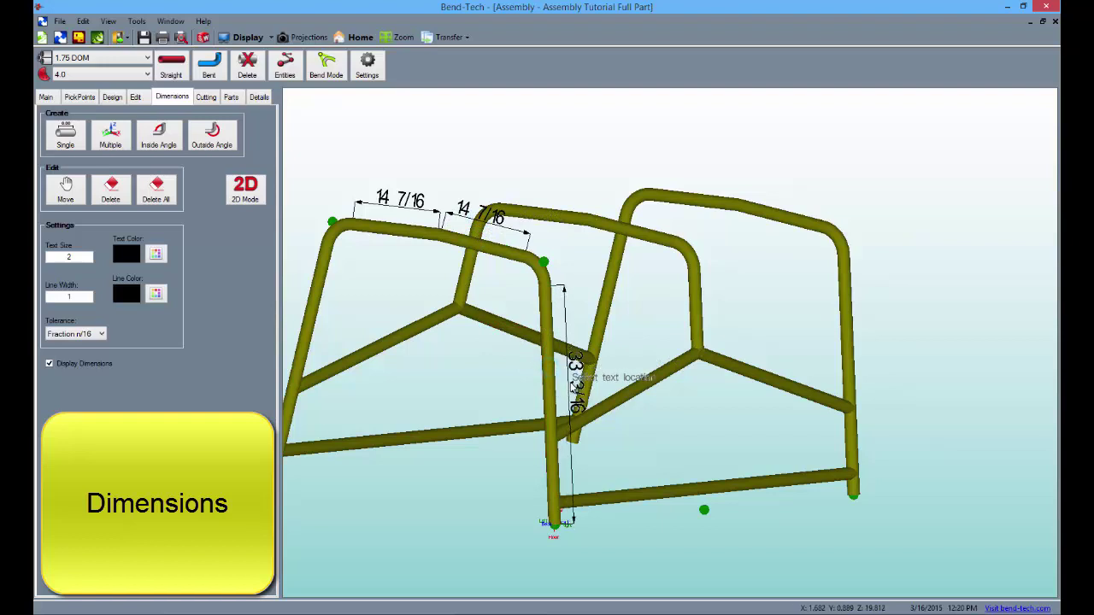
left_click(573, 374)
left_click(624, 396)
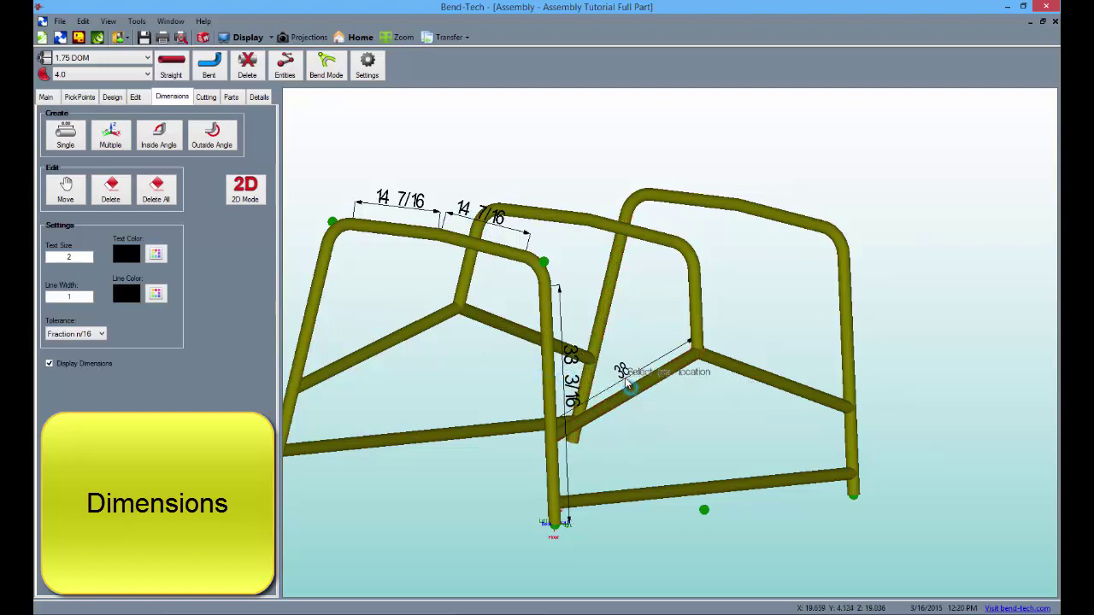
left_click(622, 373)
left_click(700, 485)
- Add multiple dimensions to the front hoop's near leg and inspect them from another angle
middle_click_drag(707, 469, 667, 473)
middle_click_drag(485, 306, 469, 313)
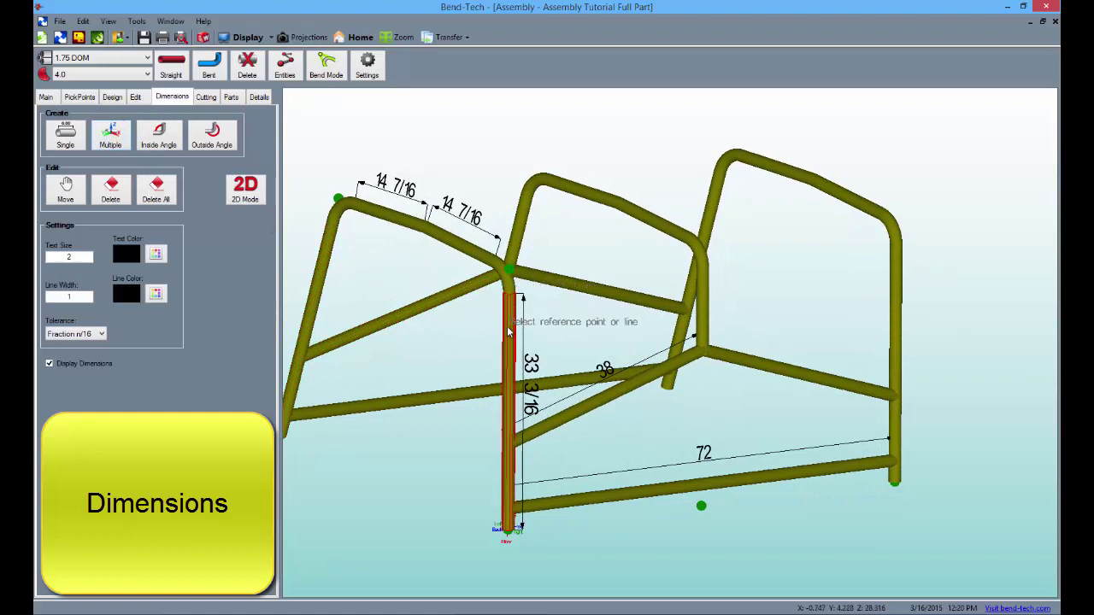
middle_click_drag(500, 334, 555, 366)
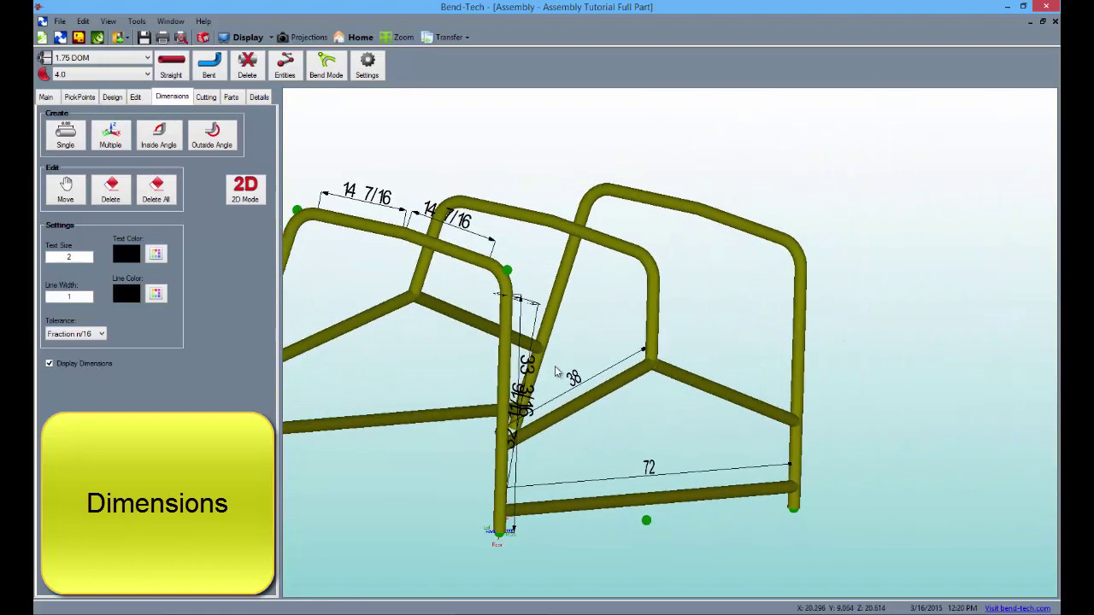
- Delete the single length dimension of the front hoop's near leg, keeping its multiple dimensions
left_click(115, 195)
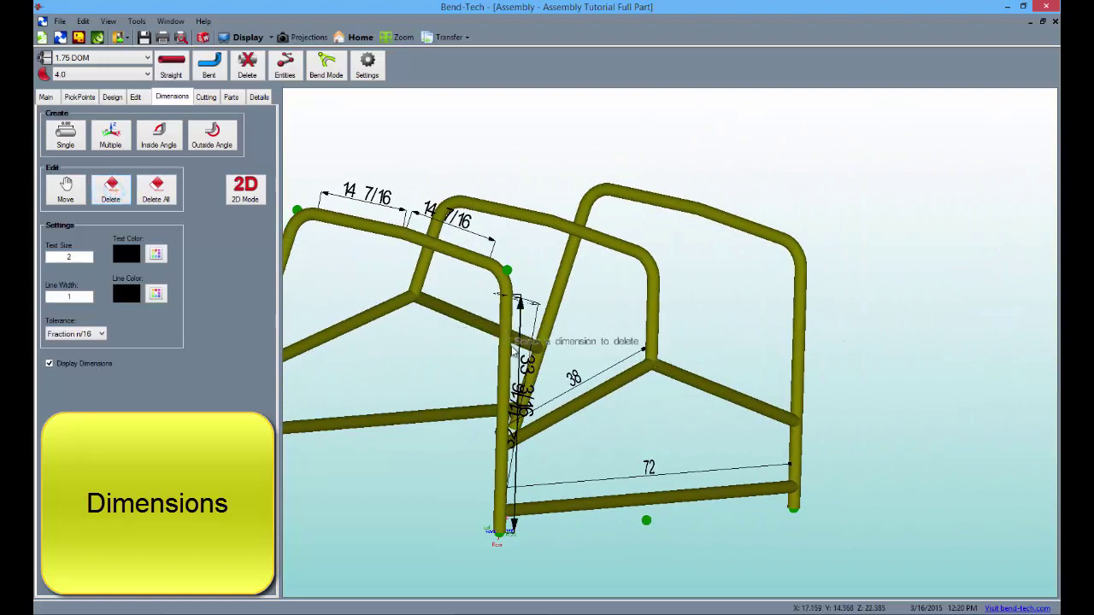
left_click(523, 376)
middle_click_drag(499, 420, 466, 280)
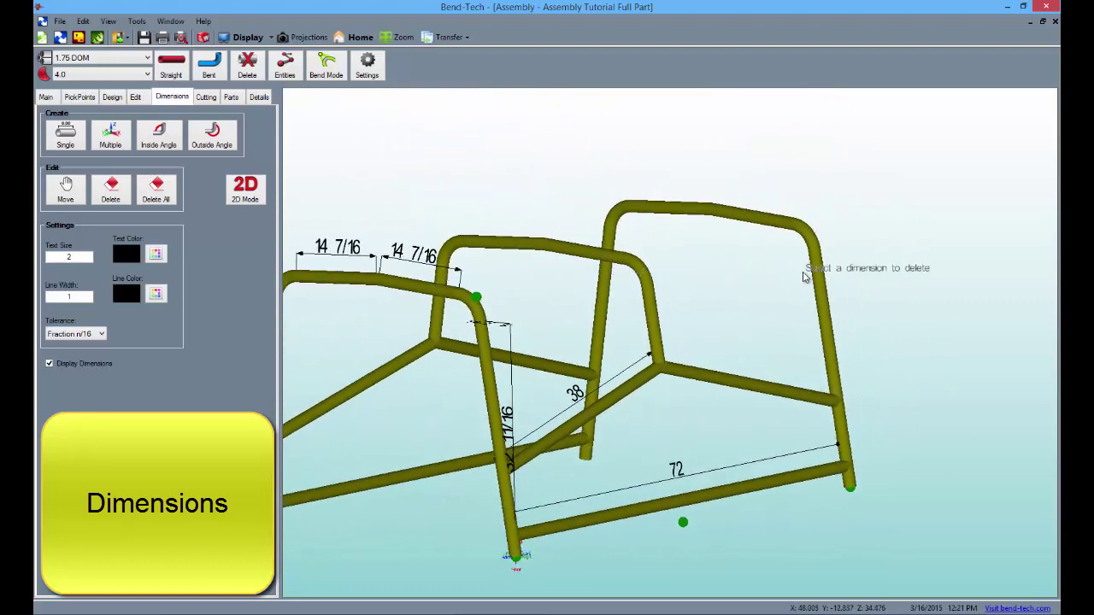
- Add an inside angle dimension at the rear hoop's near top bend, between its top segment and near leg
left_click(171, 147)
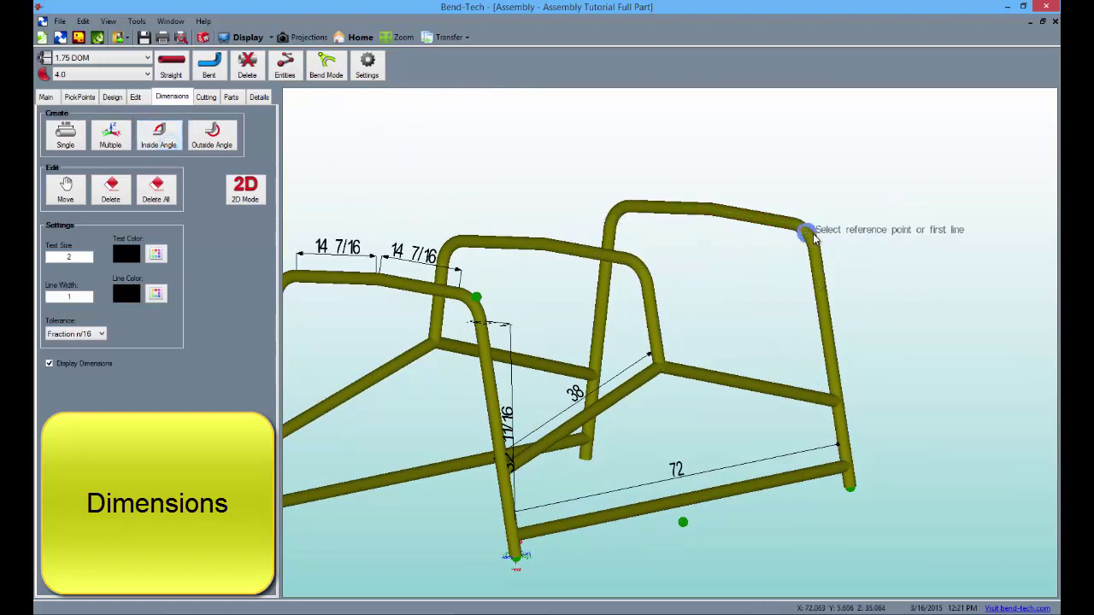
left_click(714, 210)
left_click(840, 453)
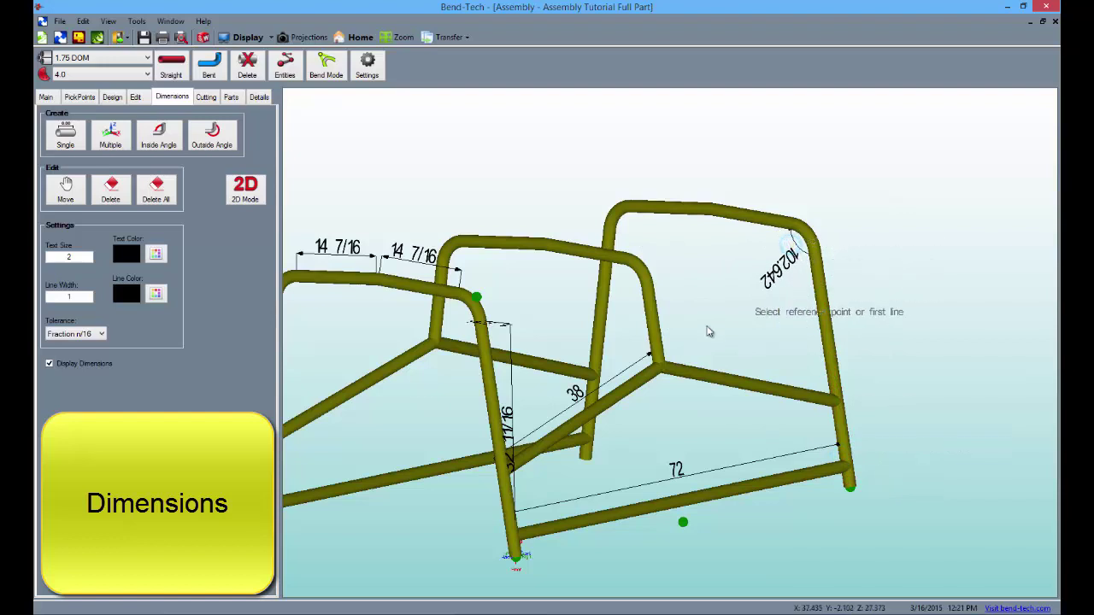
- Add an outside angle dimension at the rear hoop's near top bend, placing the text outside the hoop
left_click(209, 142)
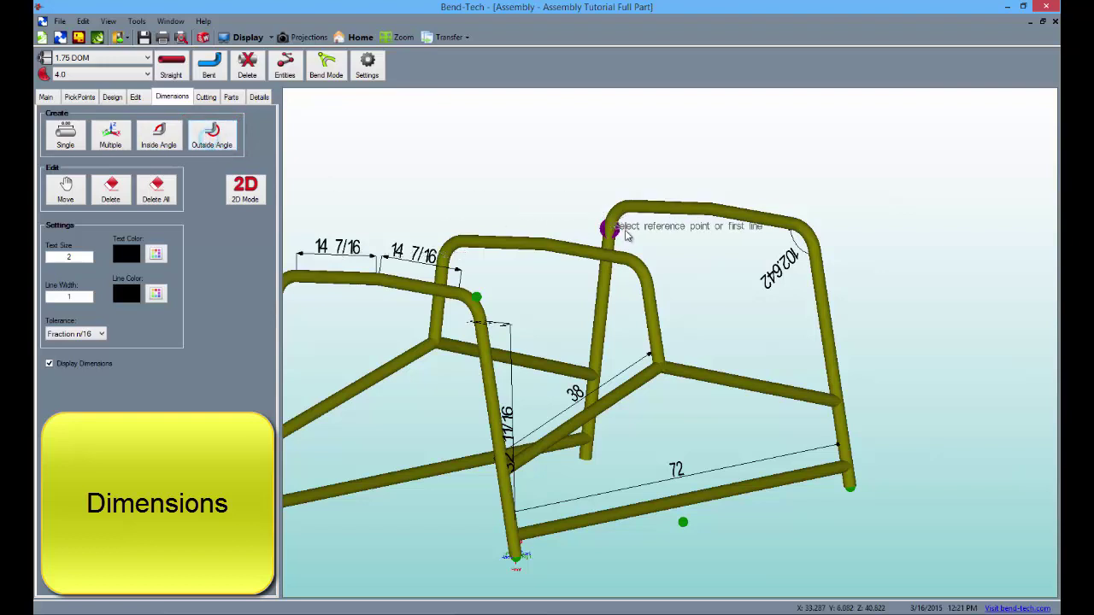
left_click(719, 216)
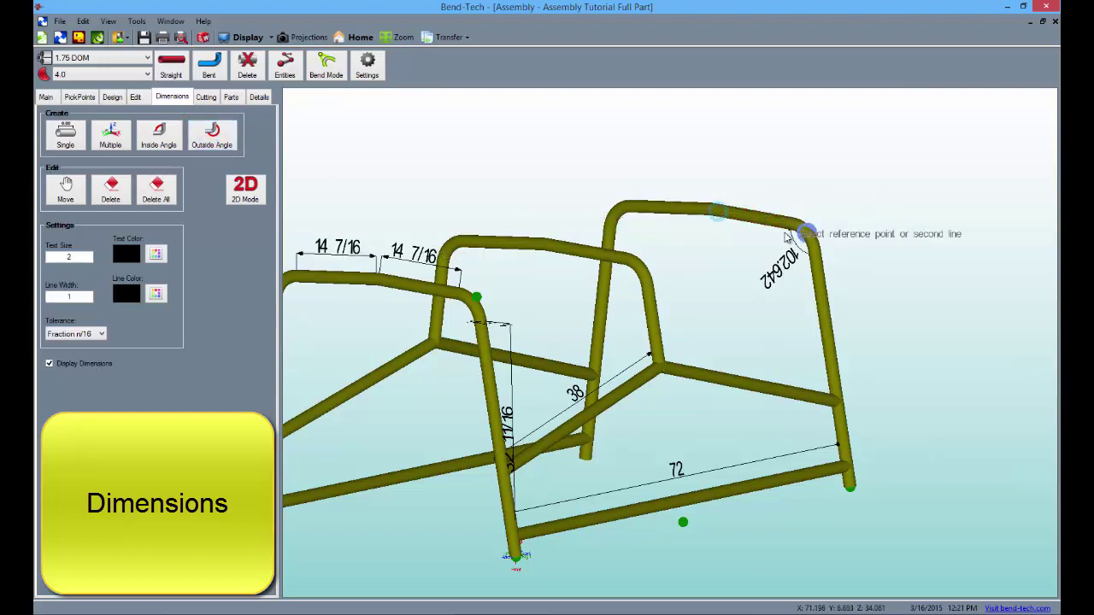
left_click(848, 485)
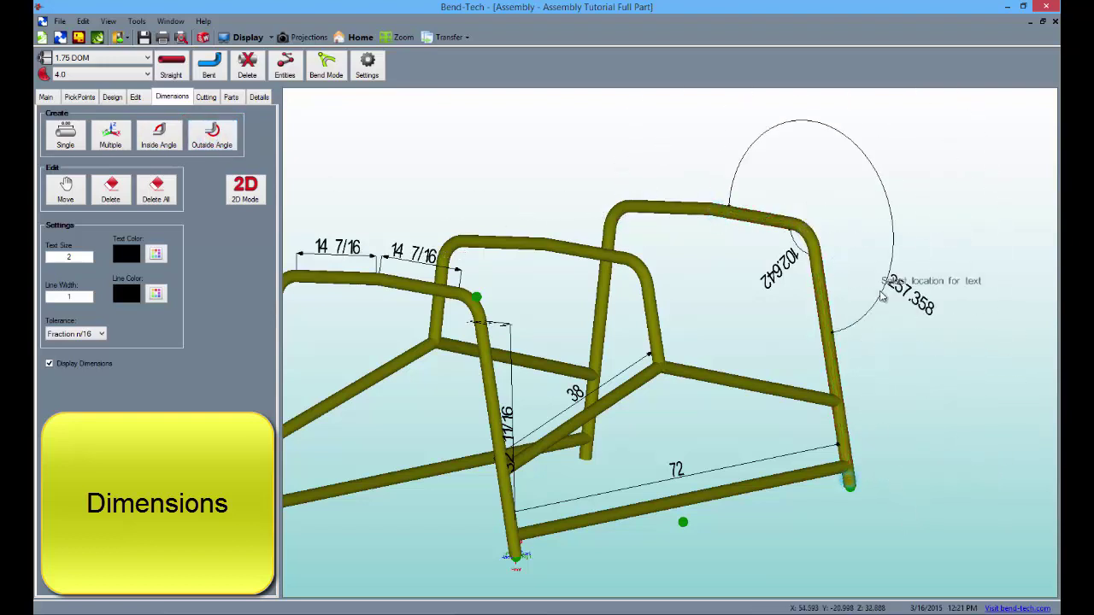
left_click(848, 229)
middle_click_drag(749, 374, 779, 372)
mouse_move(778, 372)
right_mouse_down()
mouse_move(798, 351)
mouse_move(855, 341)
right_mouse_up()
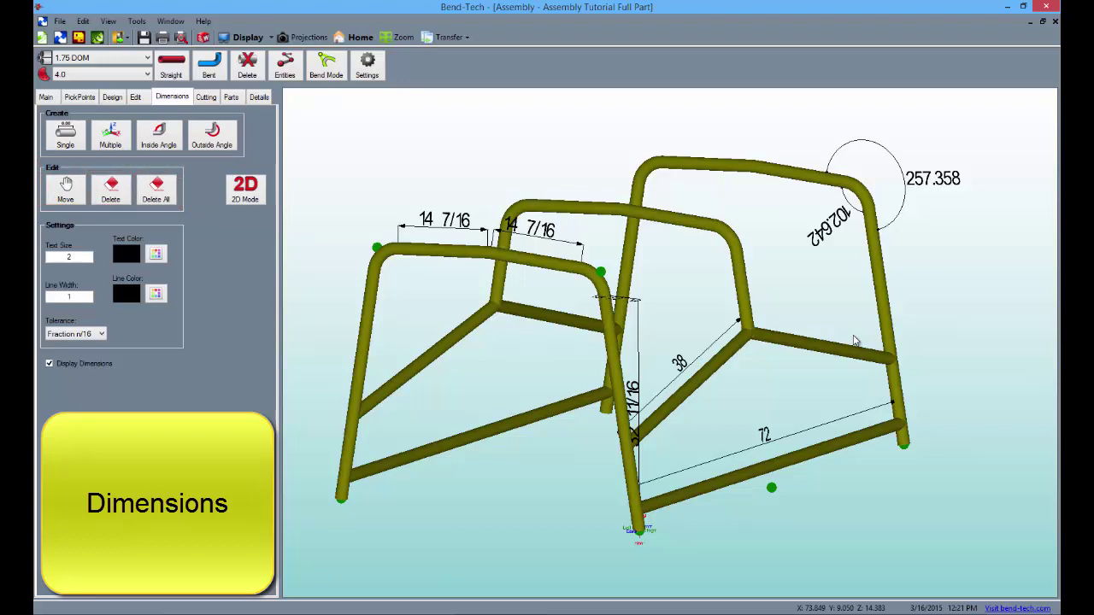
- Open the 2D dimensioning mode and add a horizontal dimension to the long straight side tube at the top view's upper edge
left_click(248, 192)
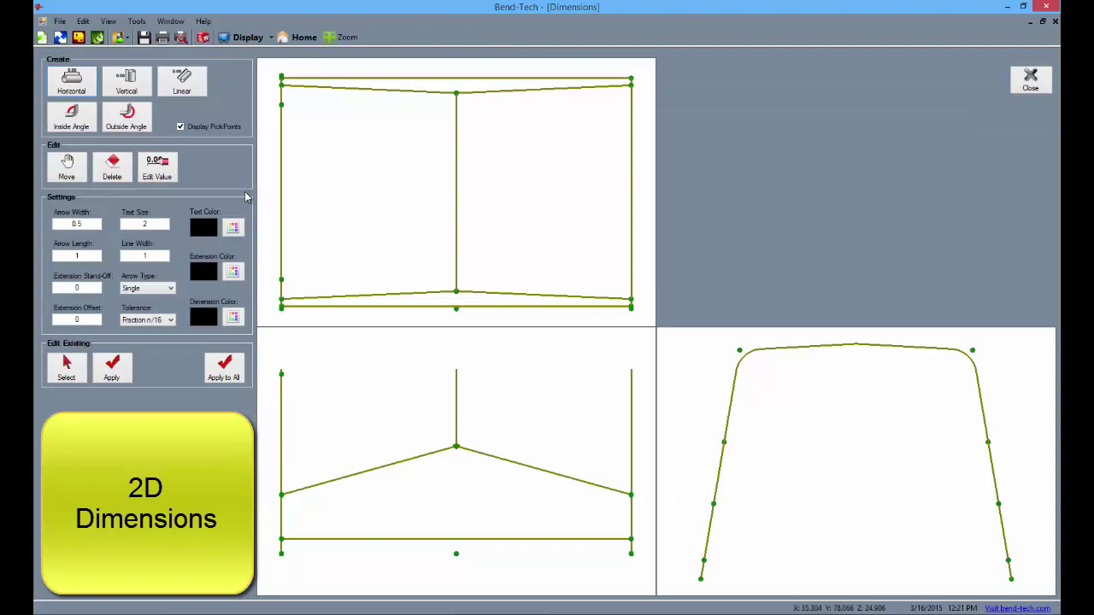
left_click(74, 81)
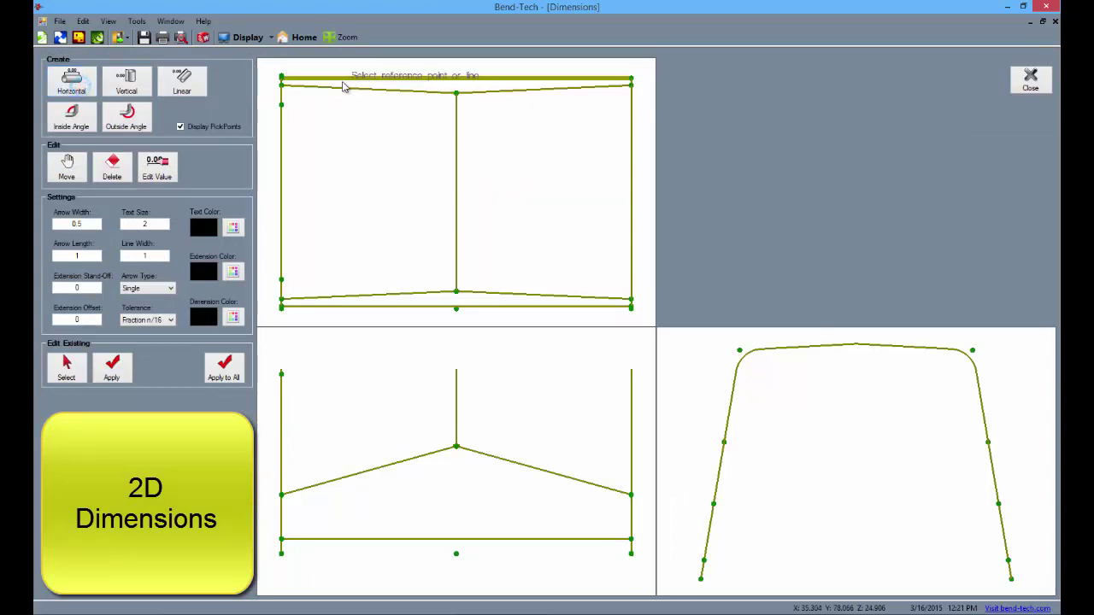
left_click(389, 81)
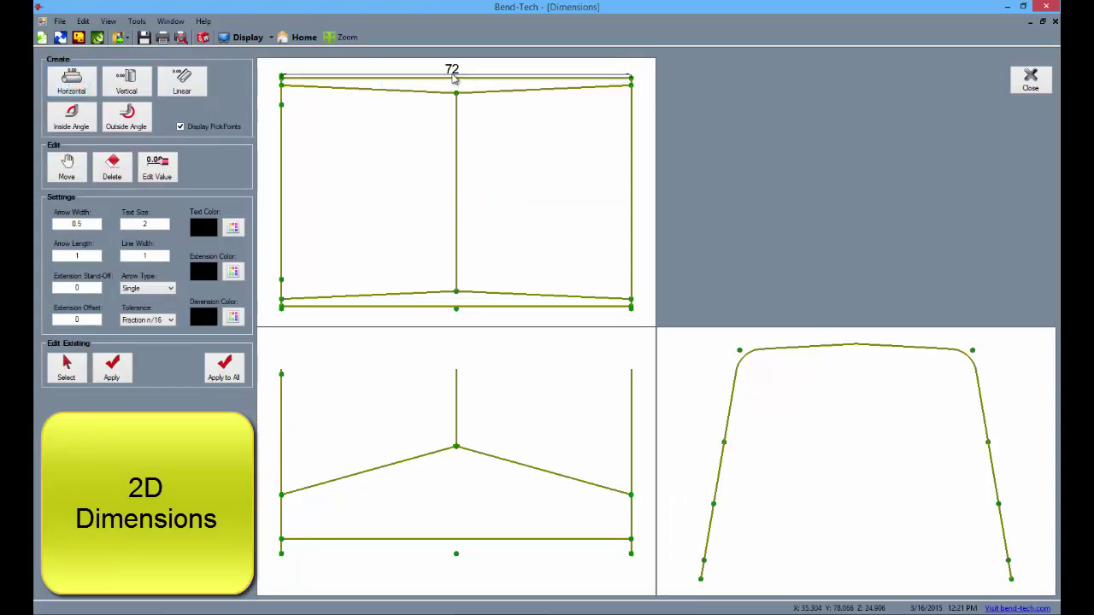
left_click(427, 94)
- Add vertical dimensions to the two top segments of the end hoop in the top view
left_click(141, 88)
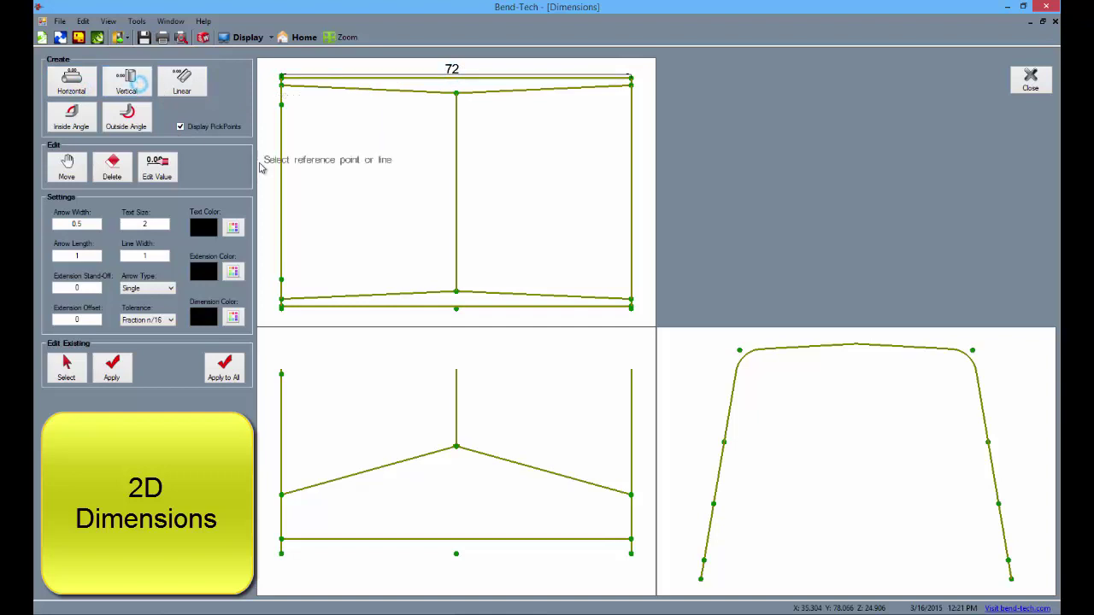
left_click(283, 179)
left_click(295, 166)
left_click(283, 226)
left_click(295, 226)
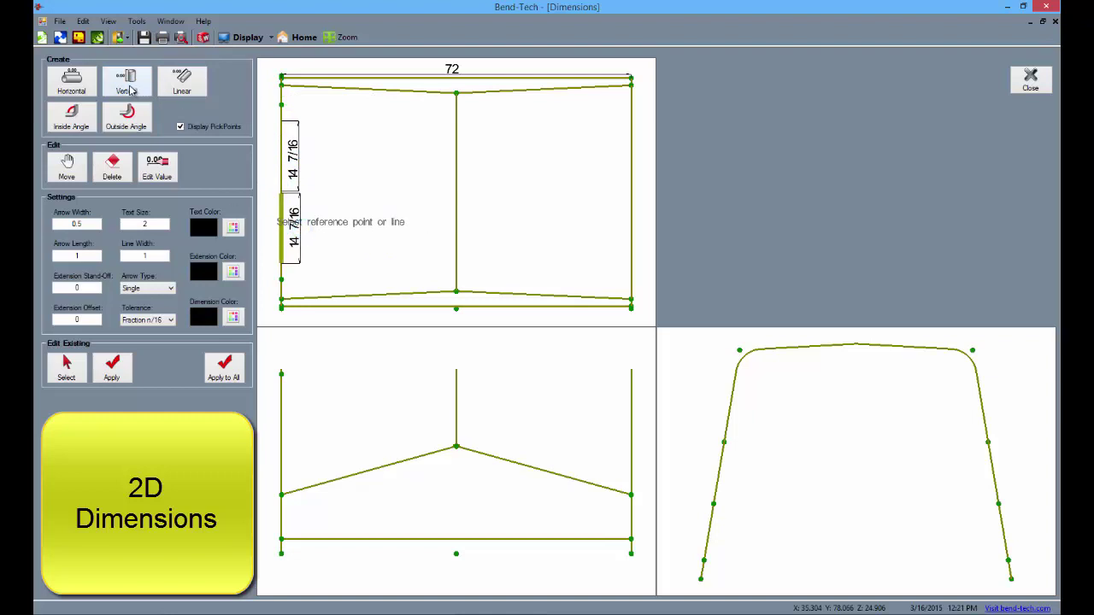
- Add vertical dimensions to the end hoop's leg and the middle hoop's leg in the side view, and a linear one to the end view's slanted leg
left_click(283, 438)
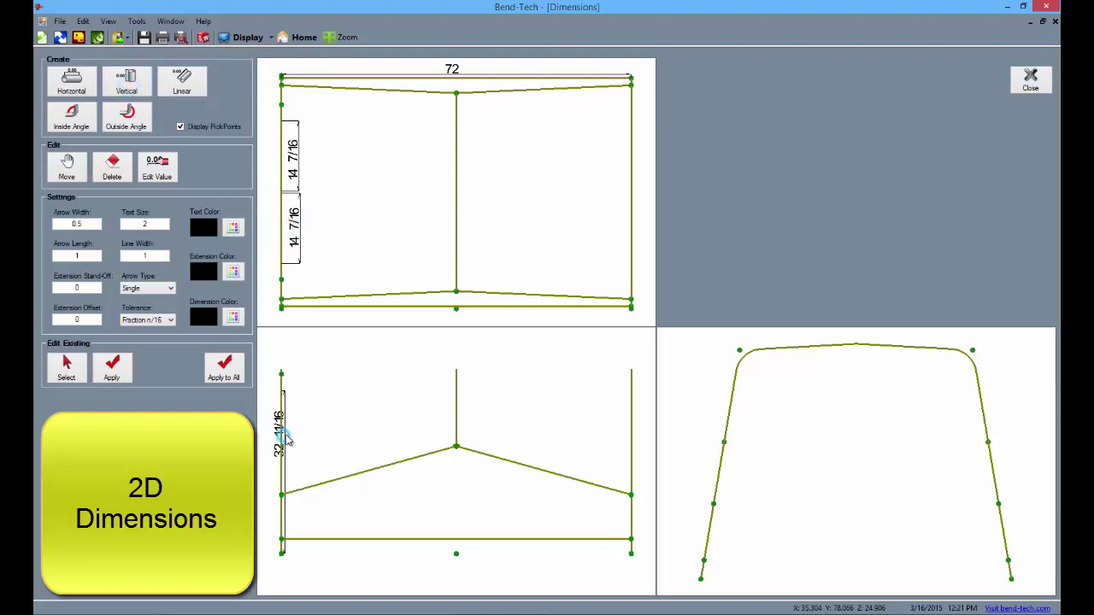
left_click(295, 437)
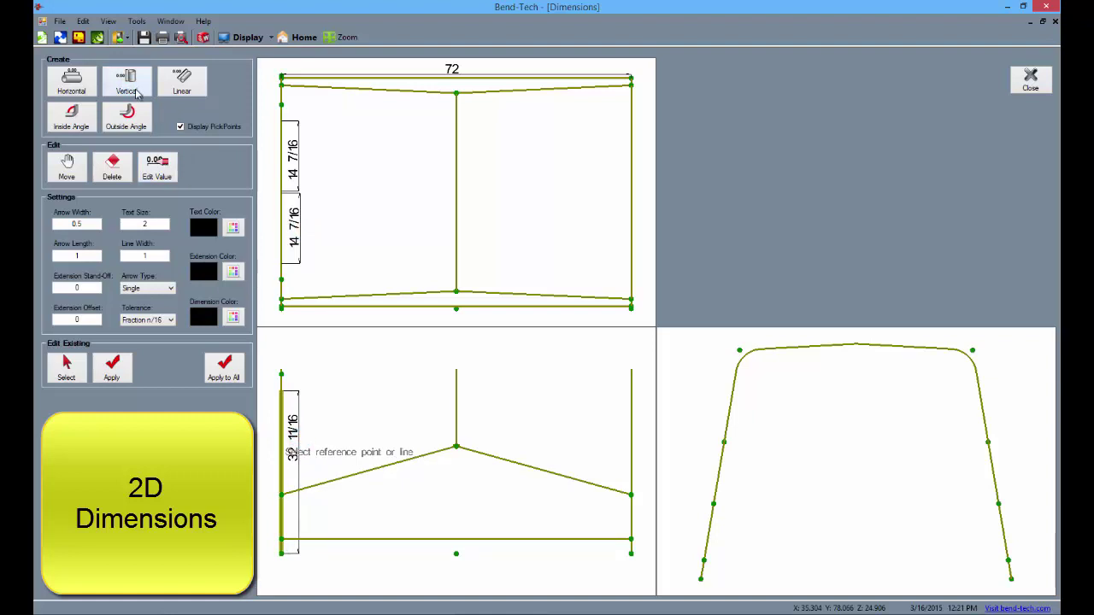
left_click(455, 410)
left_click(448, 417)
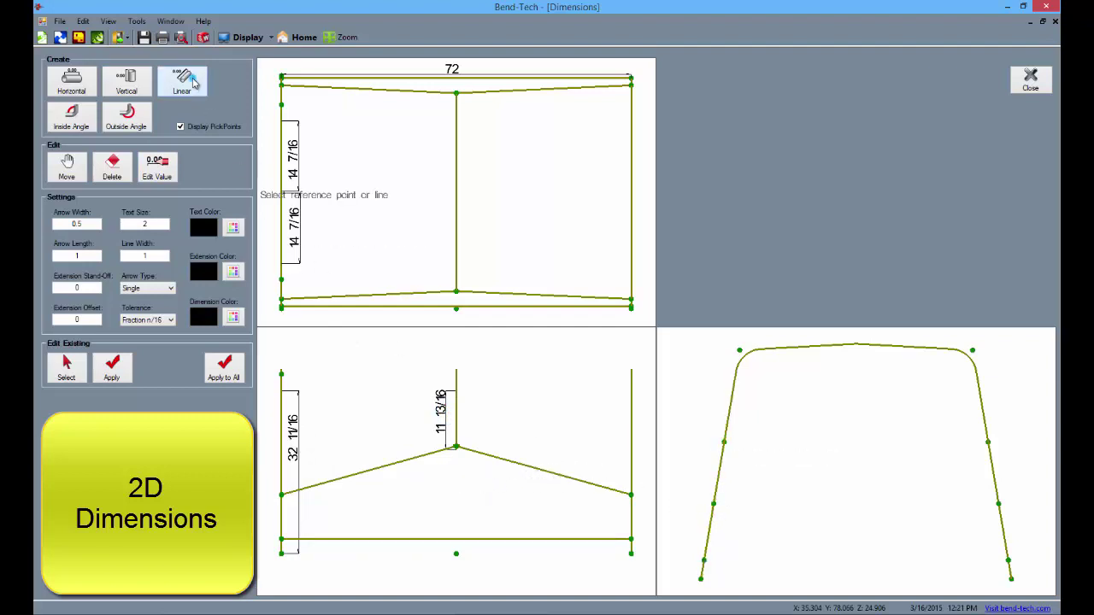
left_click(722, 456)
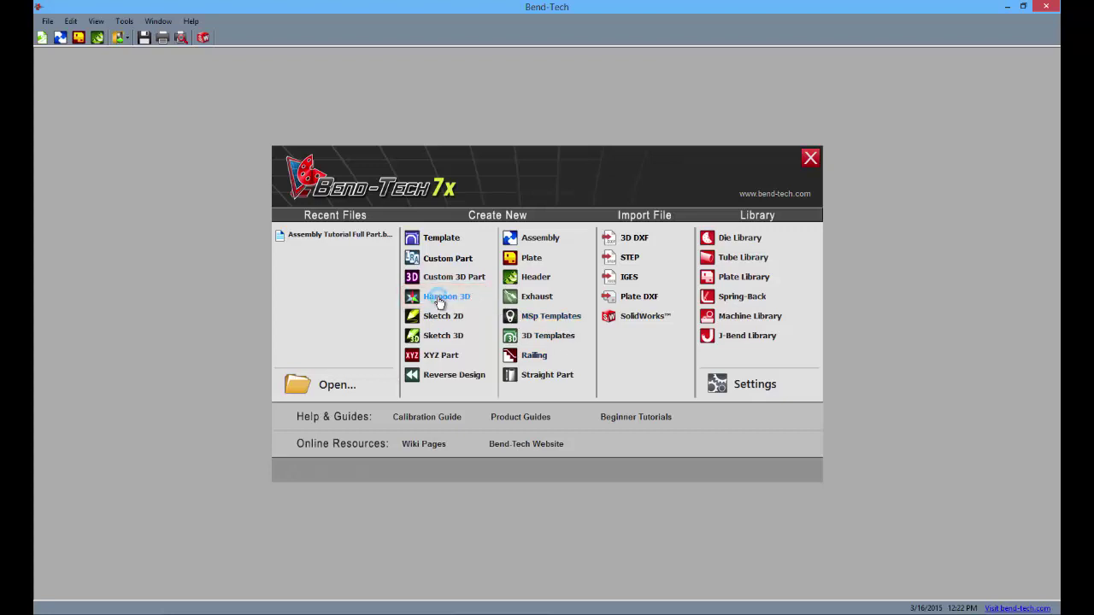
- Create a maximized Harpoon 3D part with 1.75 DOM material and die 4.0
left_click(440, 301)
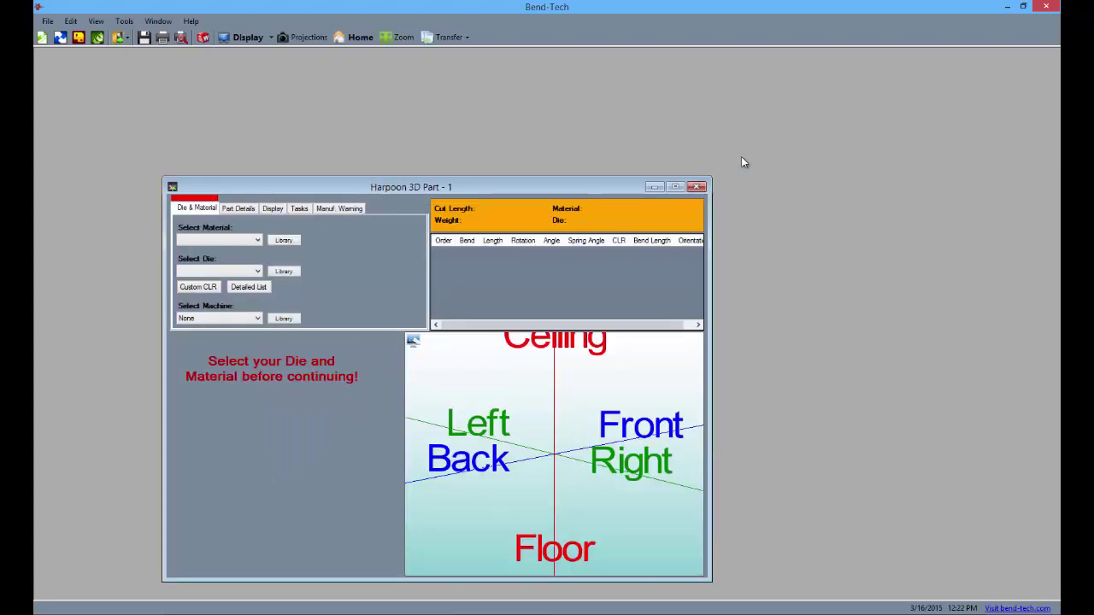
left_click(676, 186)
left_click(110, 94)
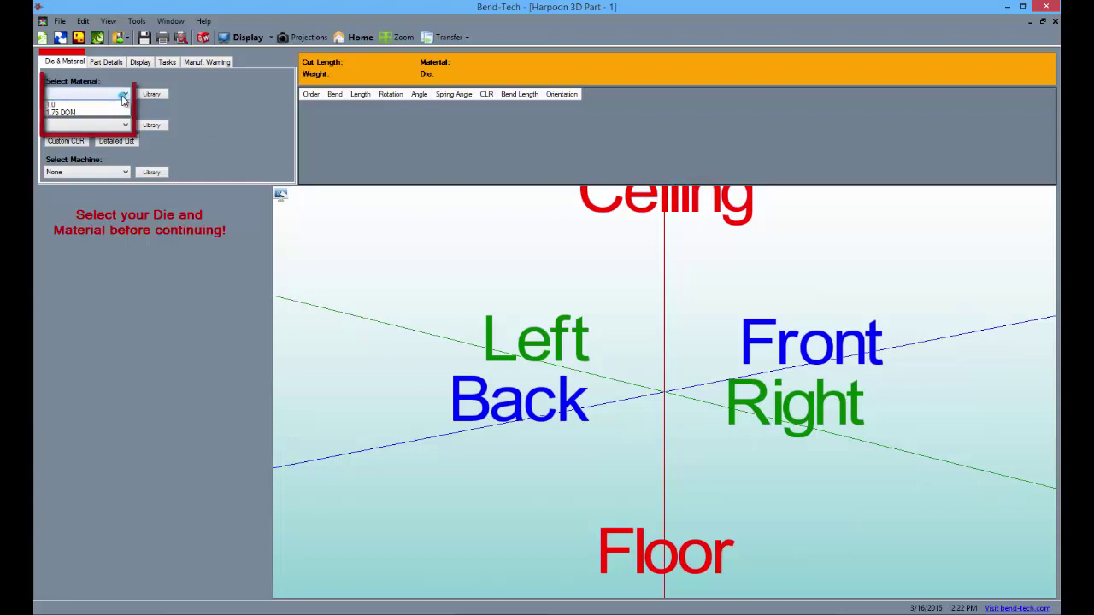
left_click(90, 106)
left_click(124, 128)
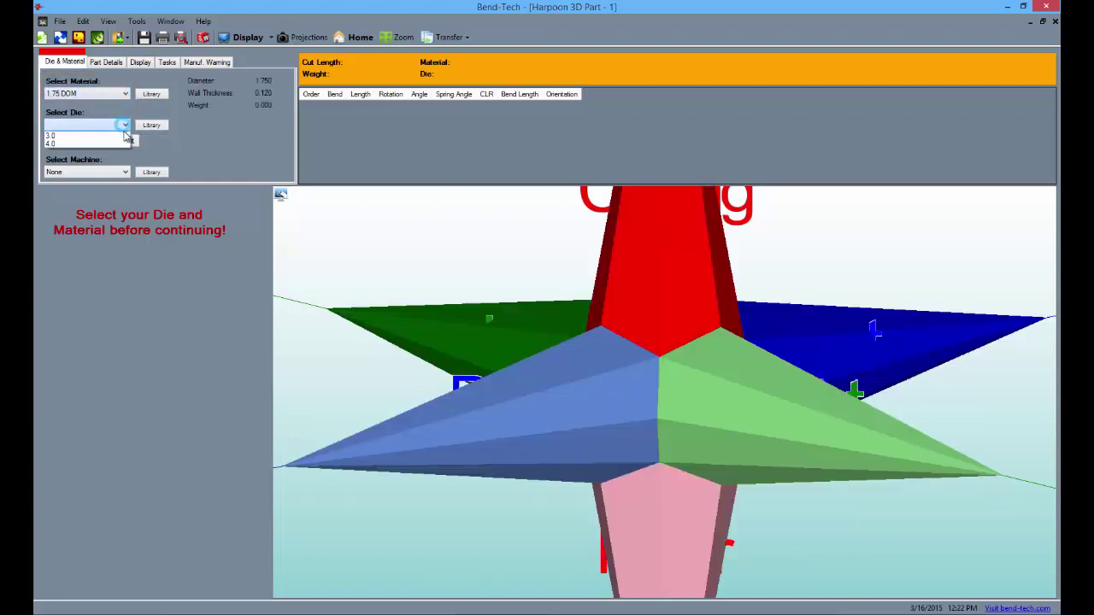
left_click(122, 134)
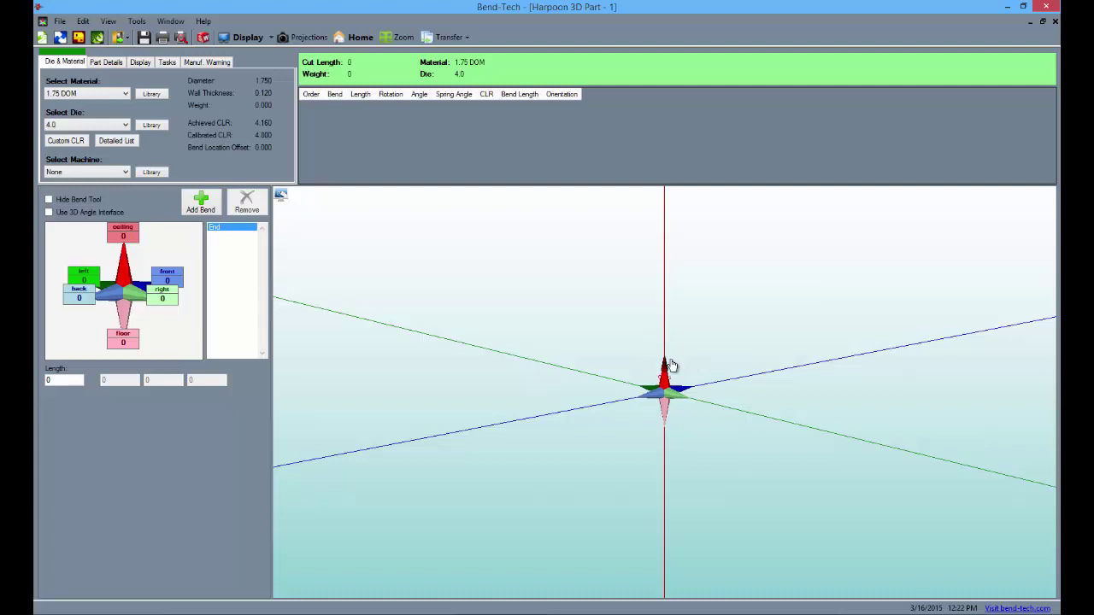
- Extend the tube's first section 24 toward the ceiling and add a bend after it
left_click_drag(665, 374, 671, 344)
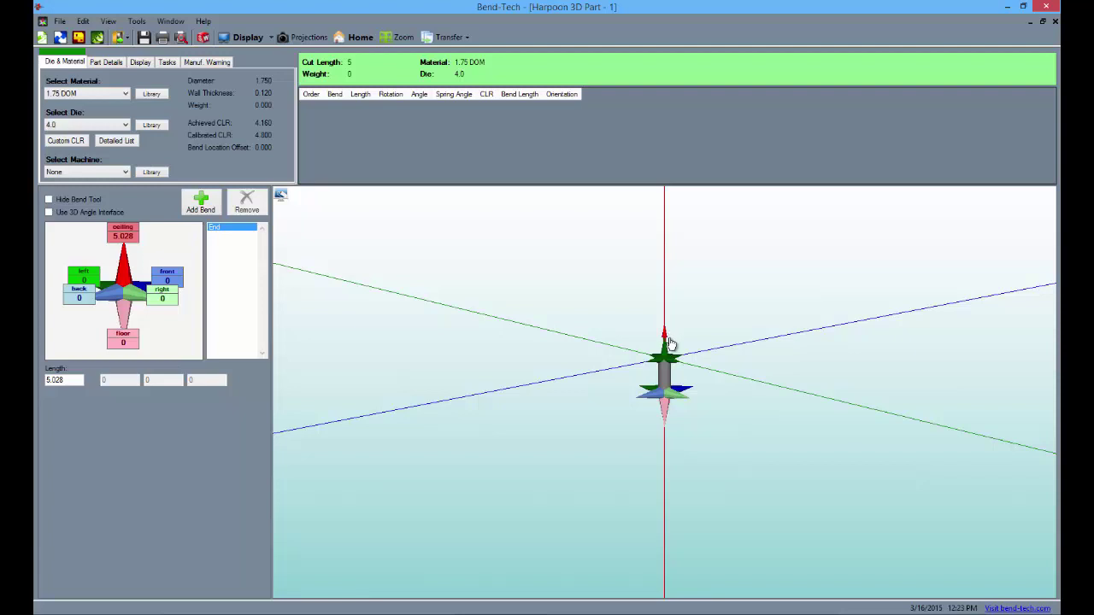
type("24")
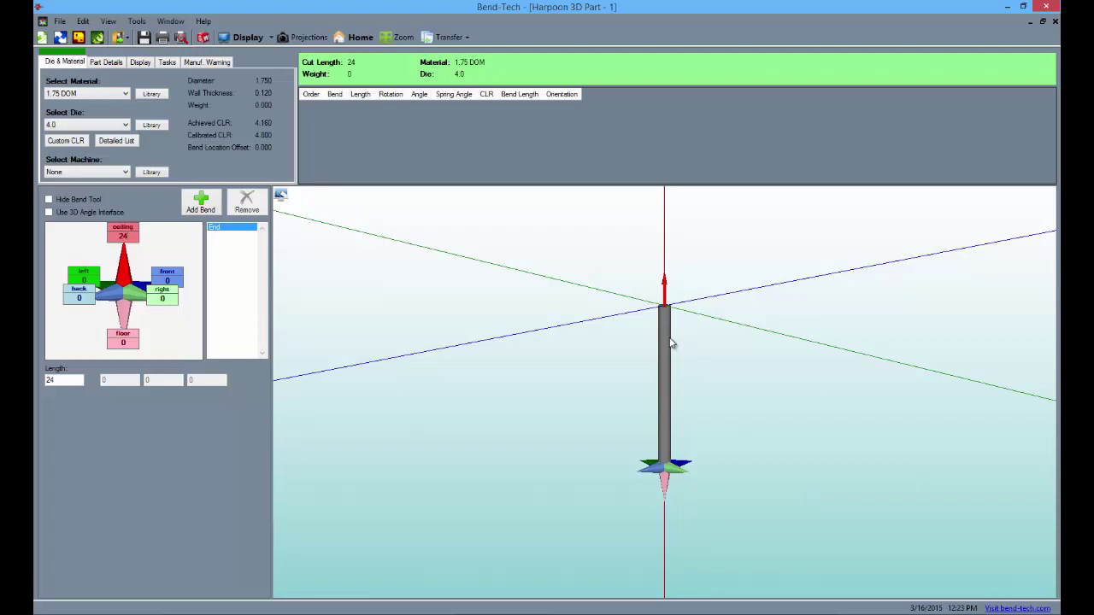
left_click(203, 204)
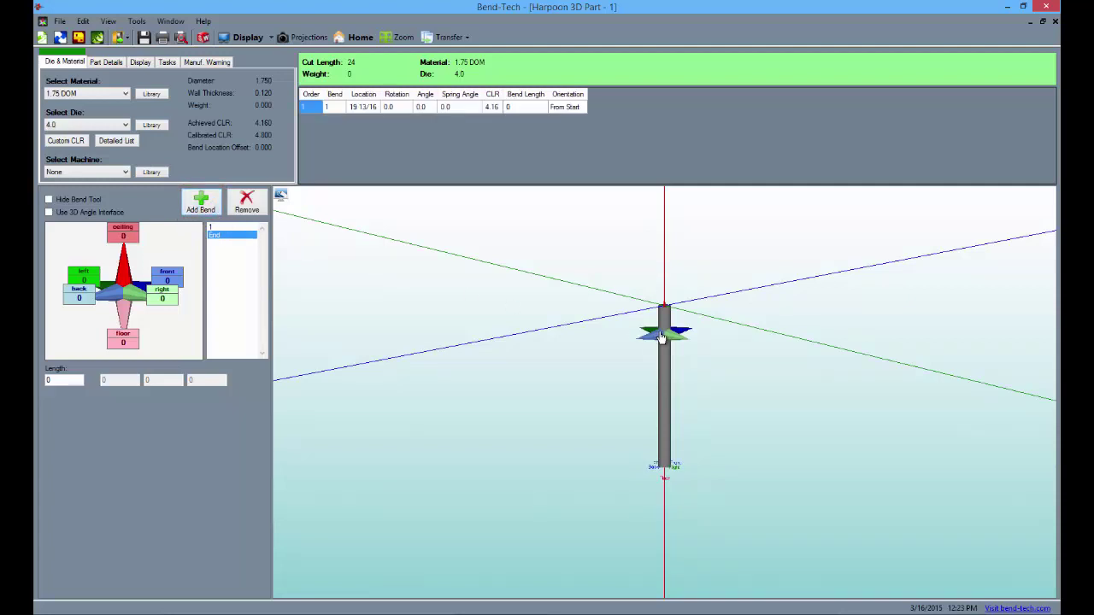
- Run the section after the bend 6 to the right and 6 toward the ceiling
left_click_drag(662, 337, 704, 345)
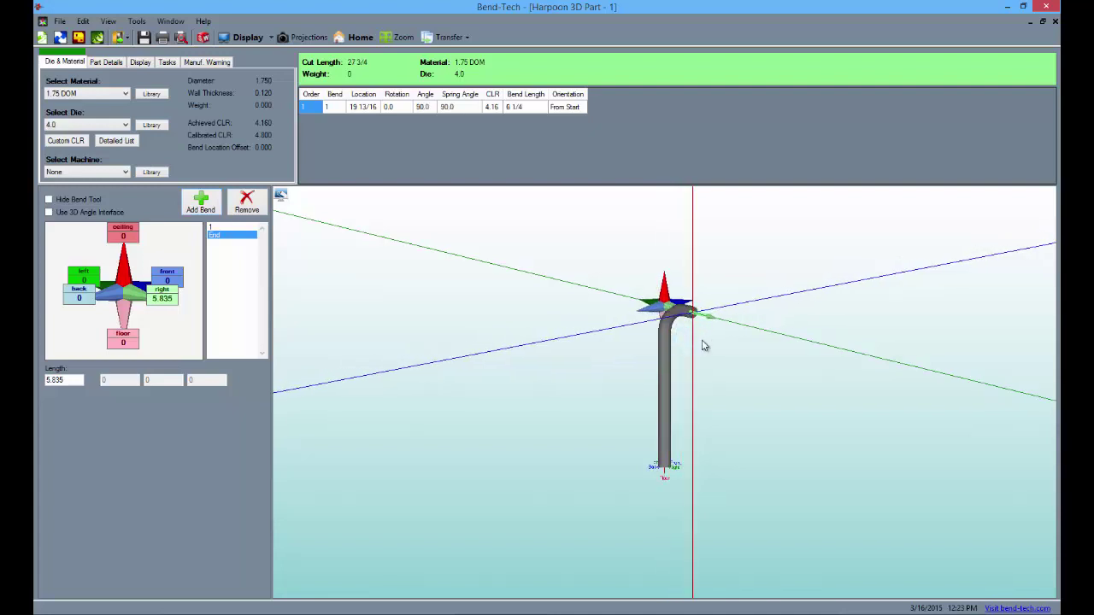
type("6")
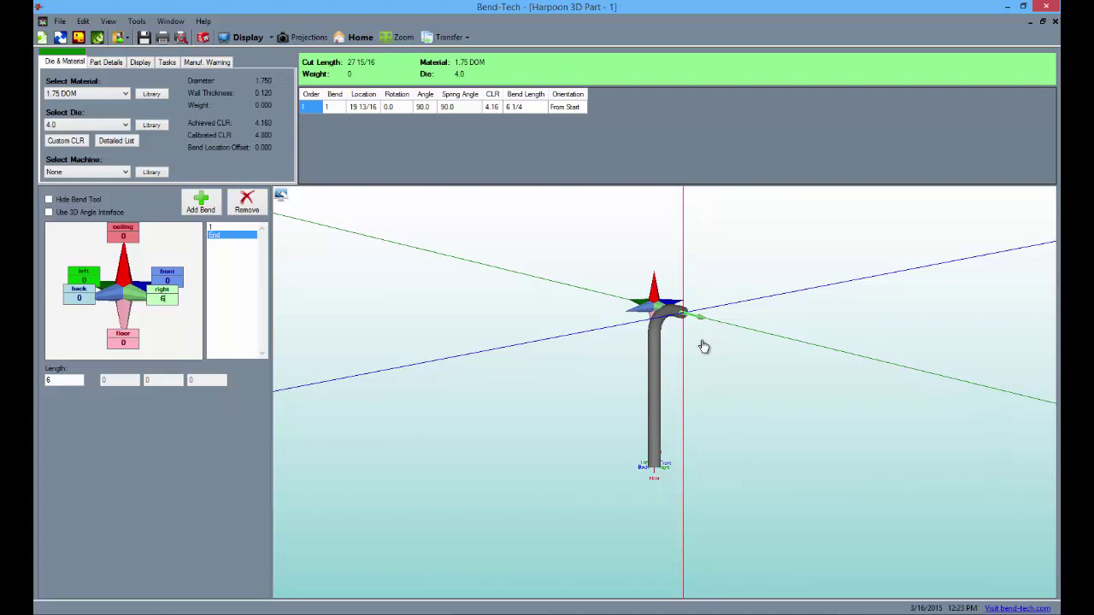
left_click_drag(654, 291, 654, 271)
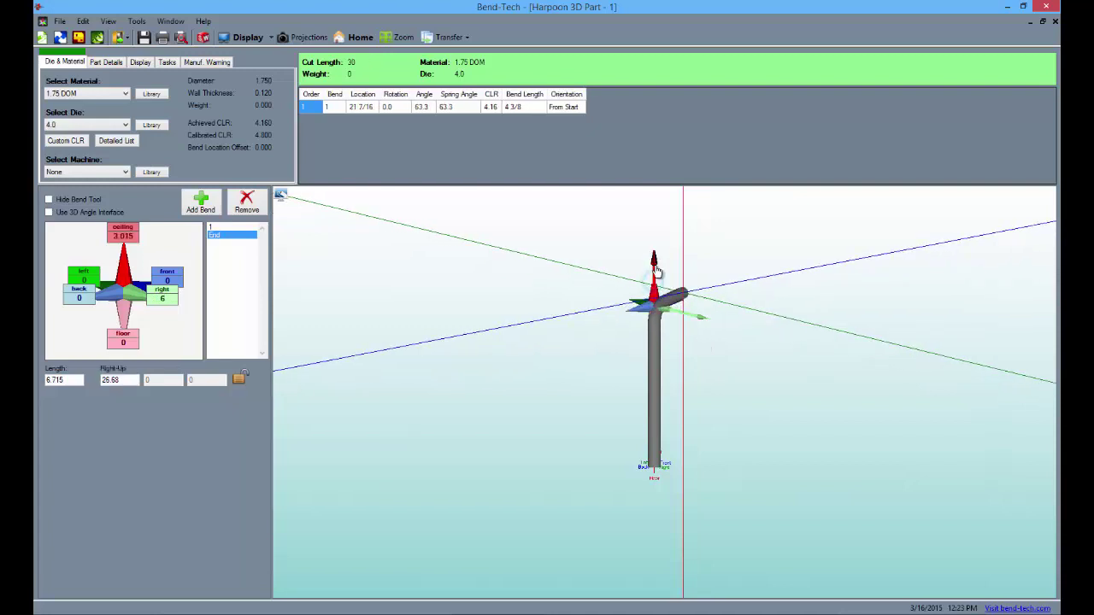
type("6")
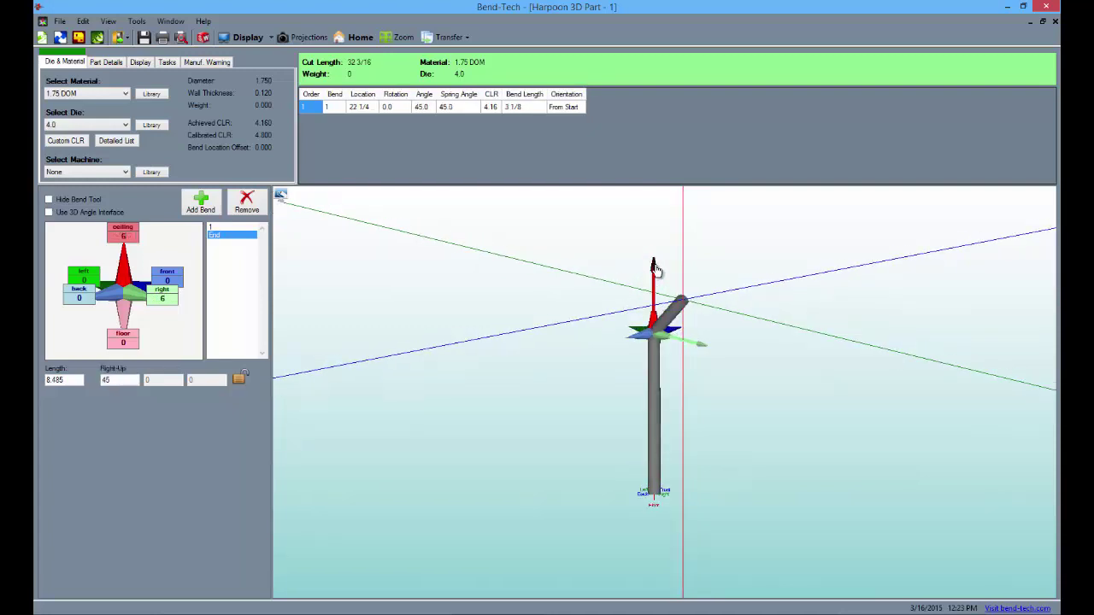
- Add a second bend at the tube's end and run the section after it 32 to the right
left_click(201, 203)
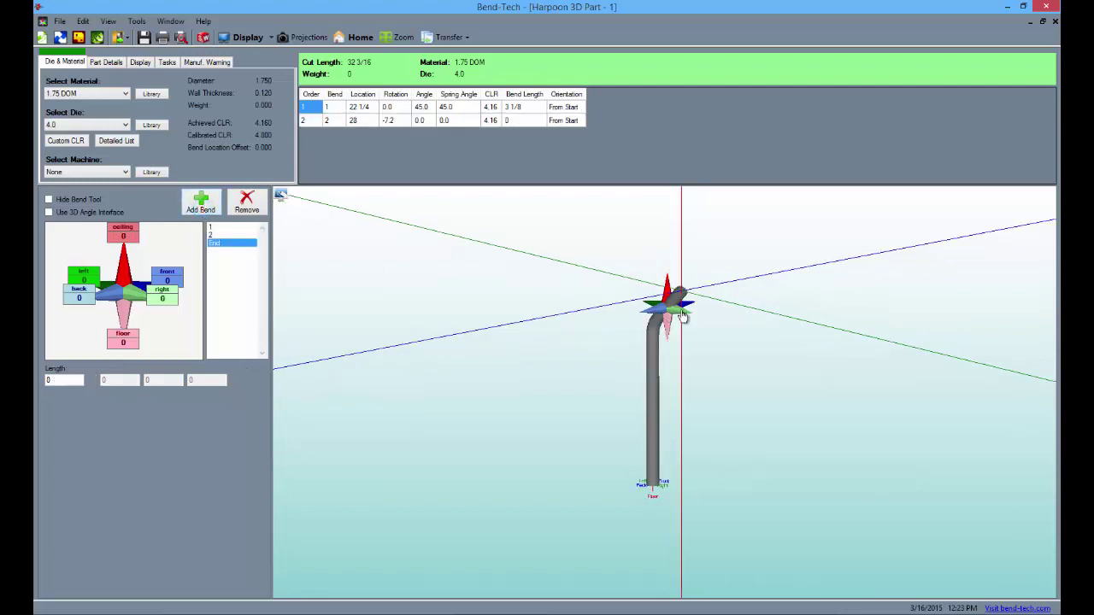
left_click_drag(682, 314, 792, 331)
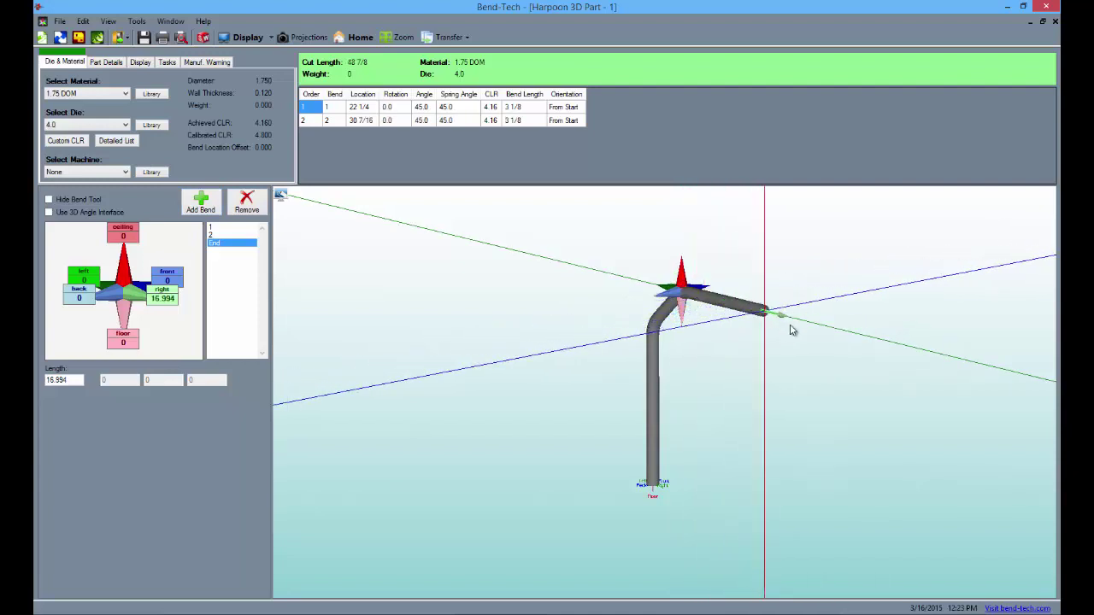
type("32")
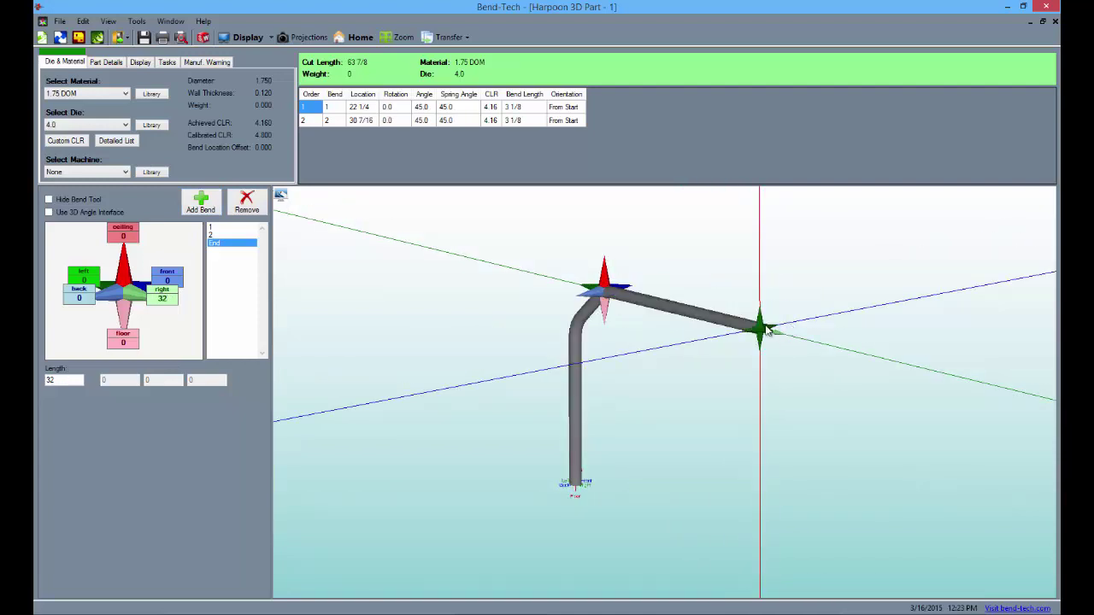
- Add a third bend at the tube's end and run the section after it 6 toward the floor and 6 to the right
left_click(204, 205)
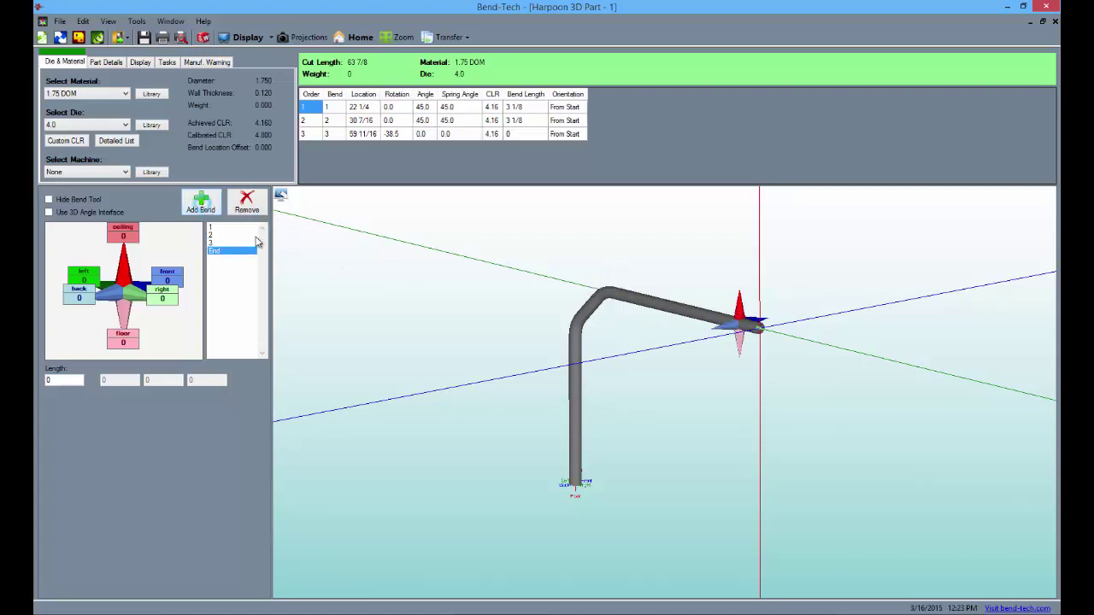
left_click_drag(740, 359, 739, 381)
left_click_drag(783, 344, 768, 386)
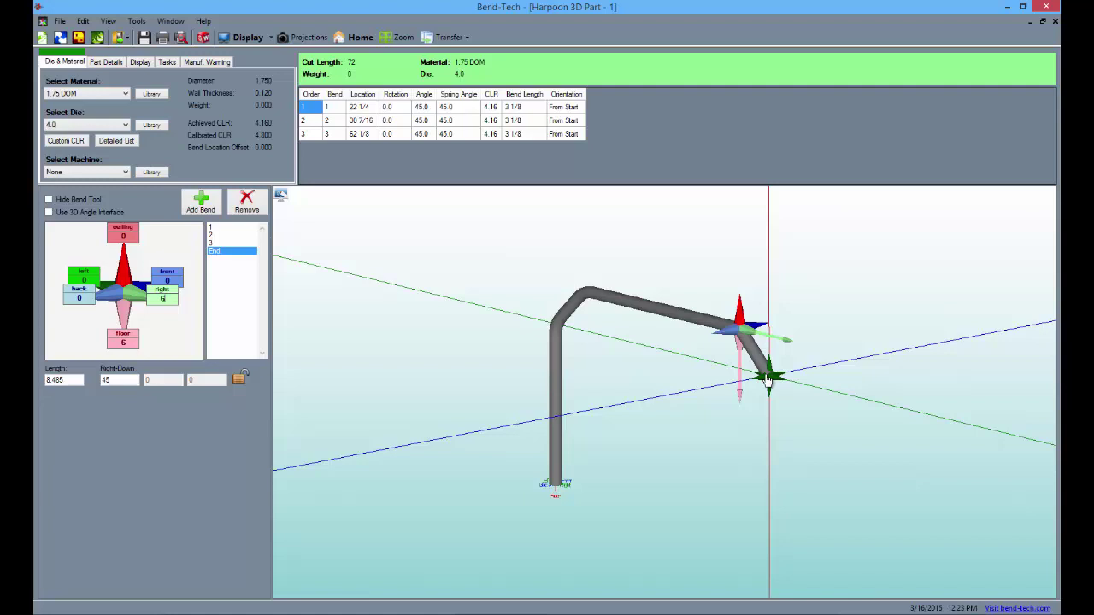
- Add a fourth bend at the tube's end and extend the final leg 24 toward the floor
left_click(771, 377)
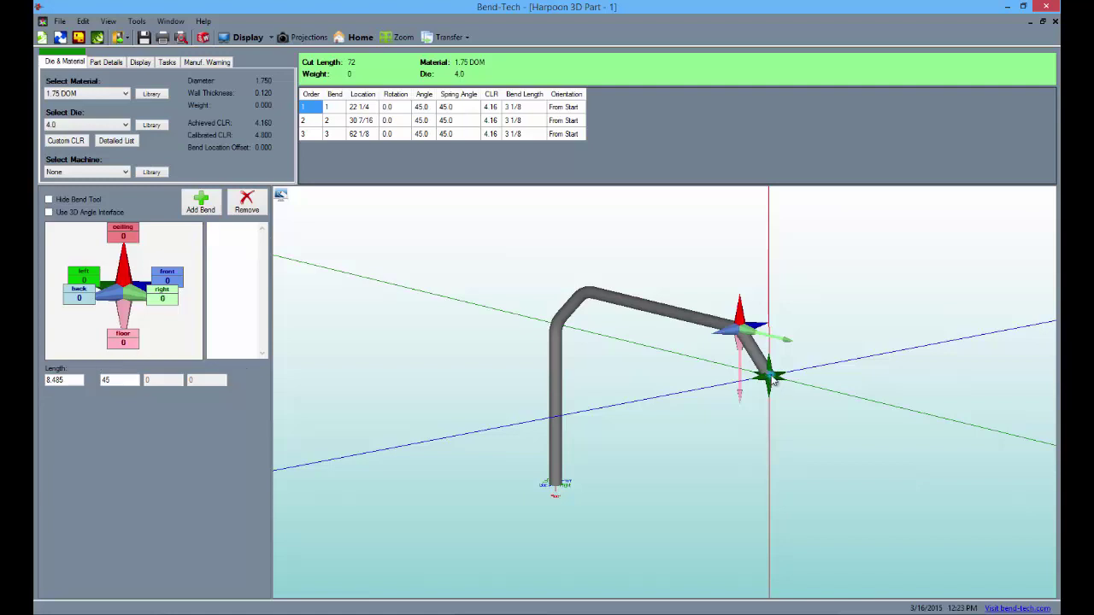
left_click_drag(671, 425, 681, 553)
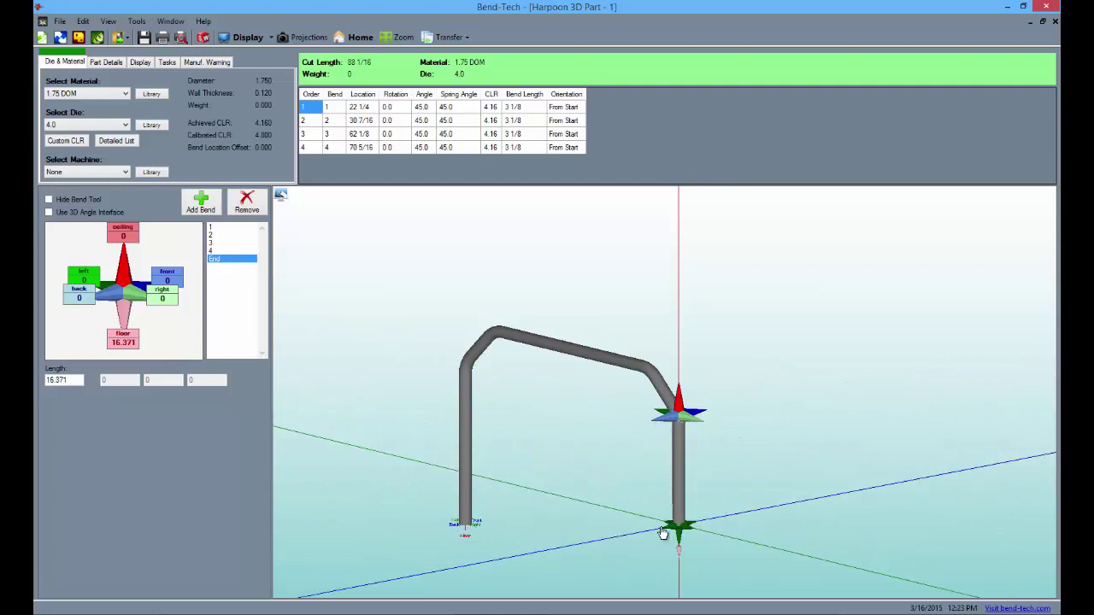
type("24")
left_click_drag(710, 474, 800, 479)
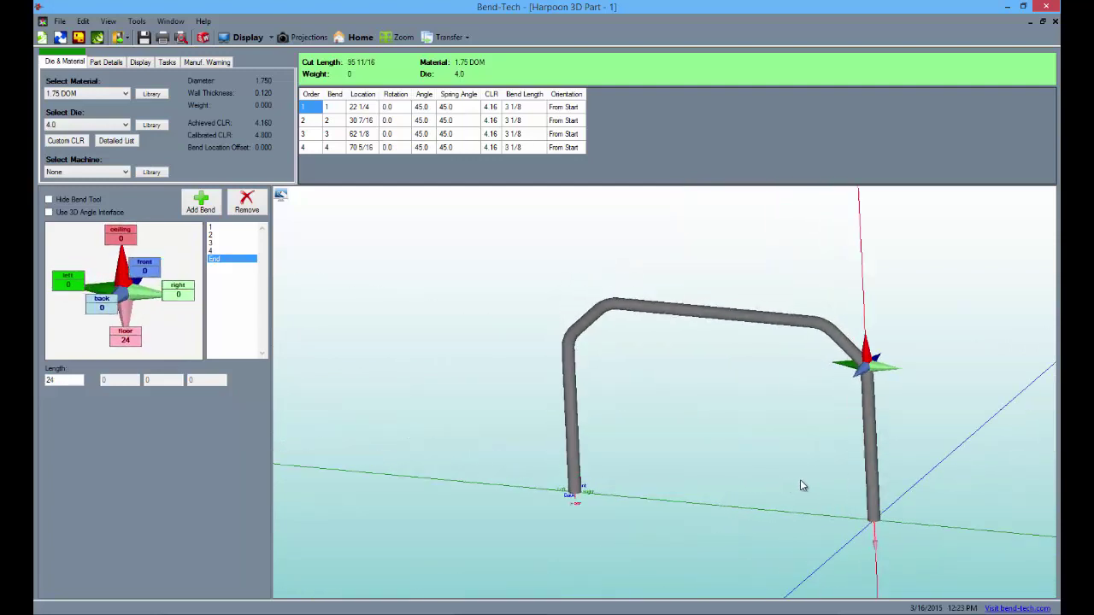
mouse_move(649, 384)
left_mouse_down()
mouse_move(717, 364)
mouse_move(677, 367)
left_mouse_up()
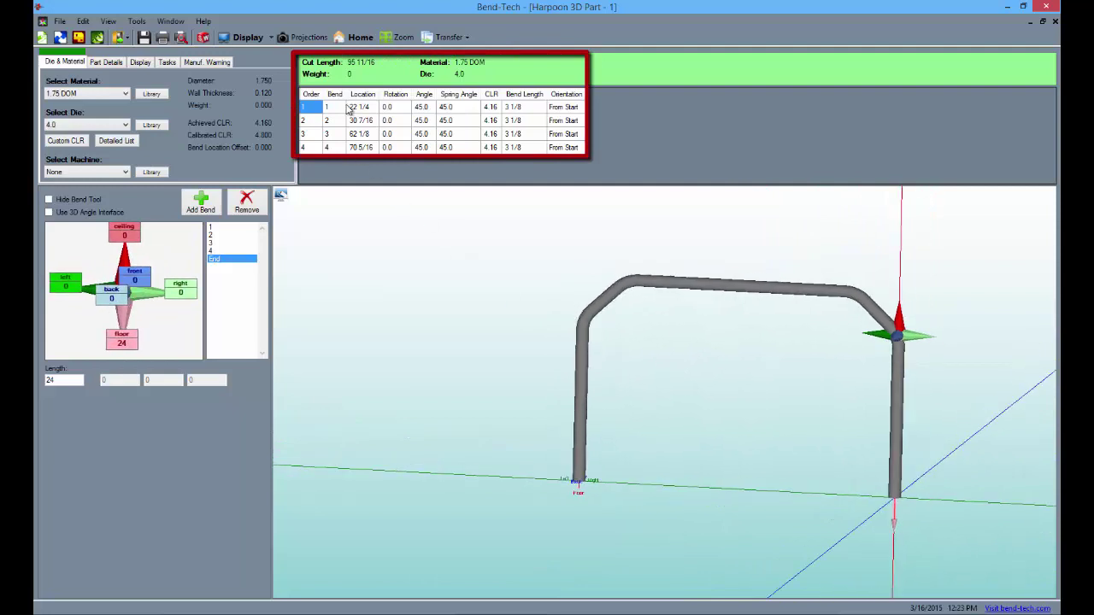